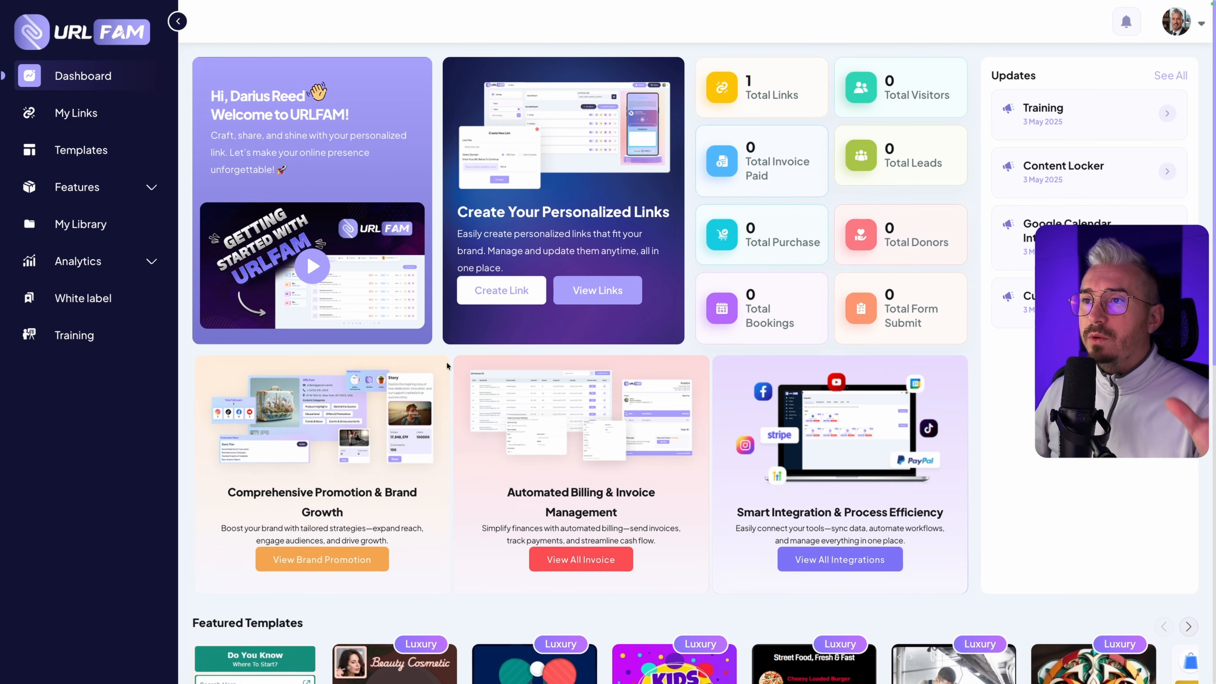
# Look over the dashboard's overview cards, featured templates and top links
pyautogui.scroll(-6, 448, 366)
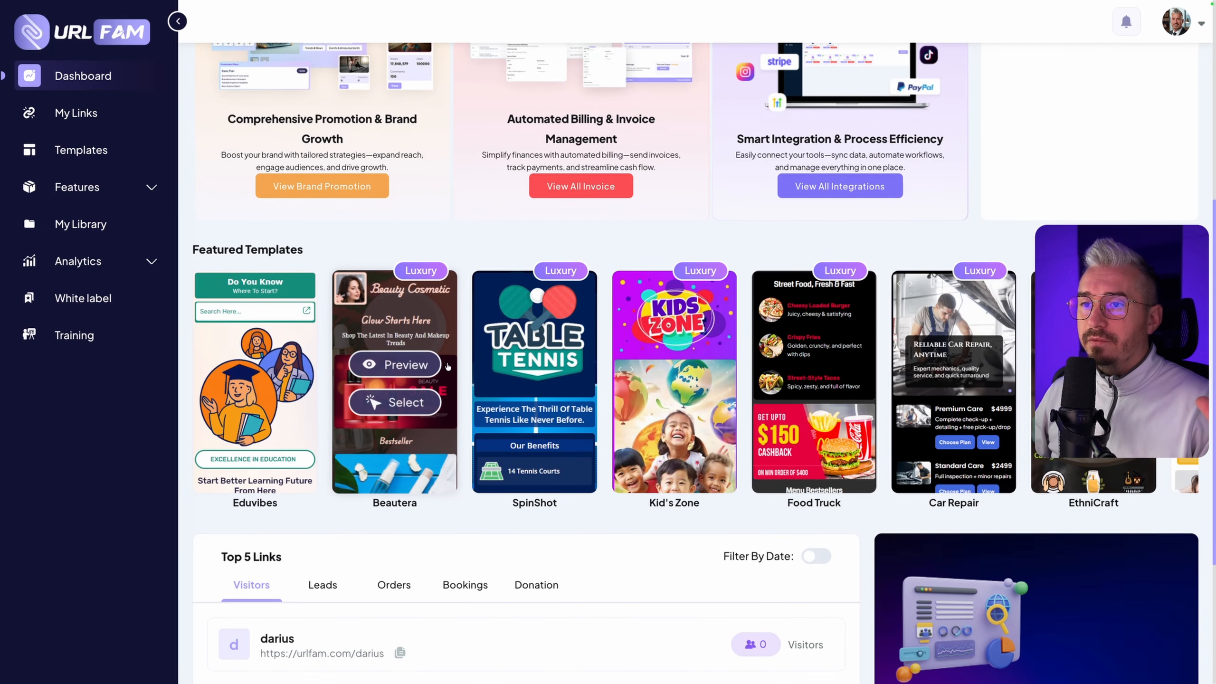
pyautogui.moveTo(511, 360)
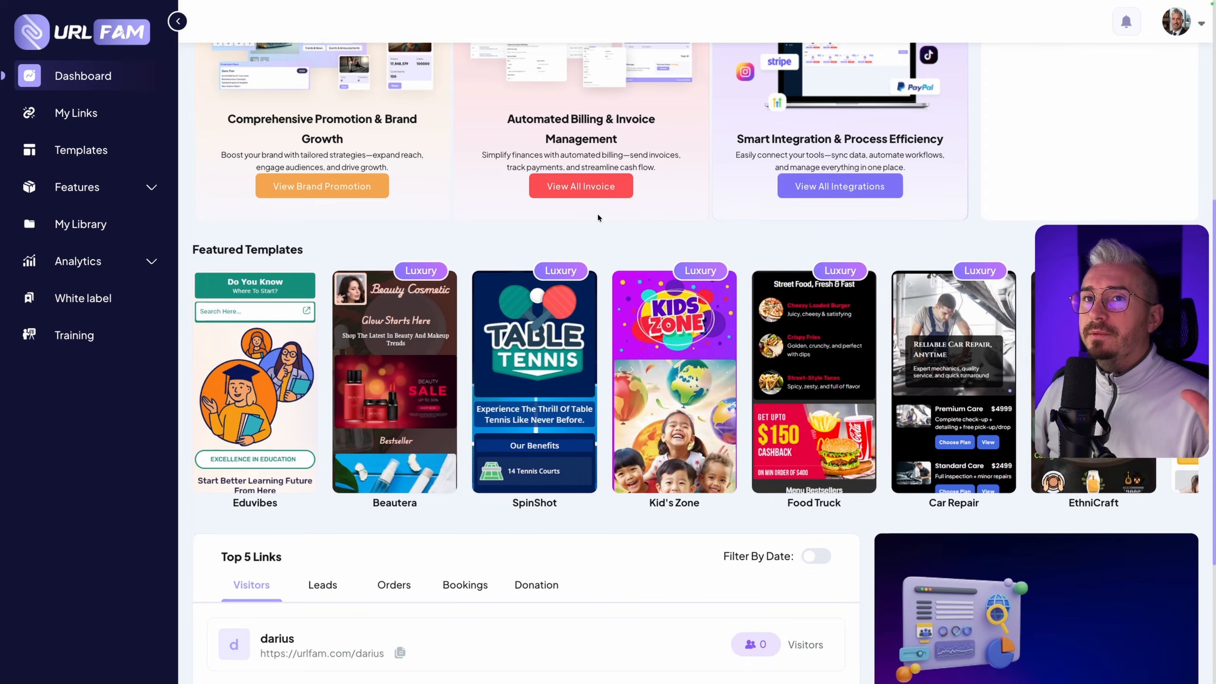
pyautogui.scroll(6, 598, 213)
pyautogui.scroll(-1, 598, 213)
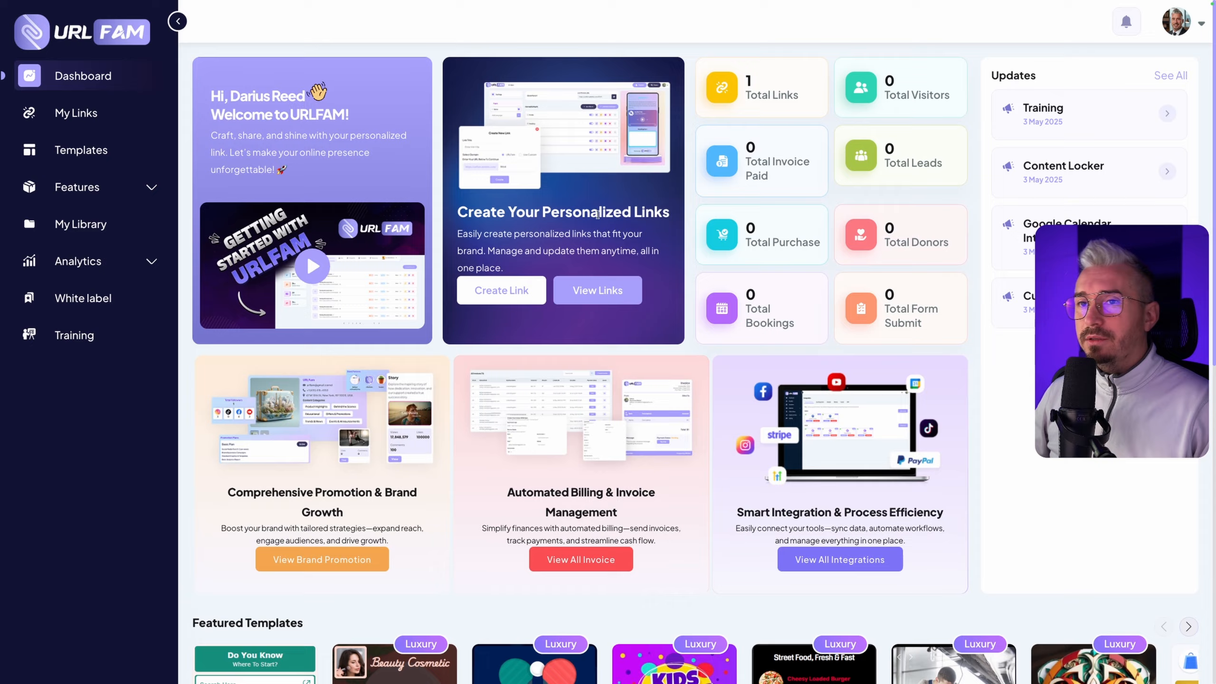
pyautogui.scroll(-5, 434, 403)
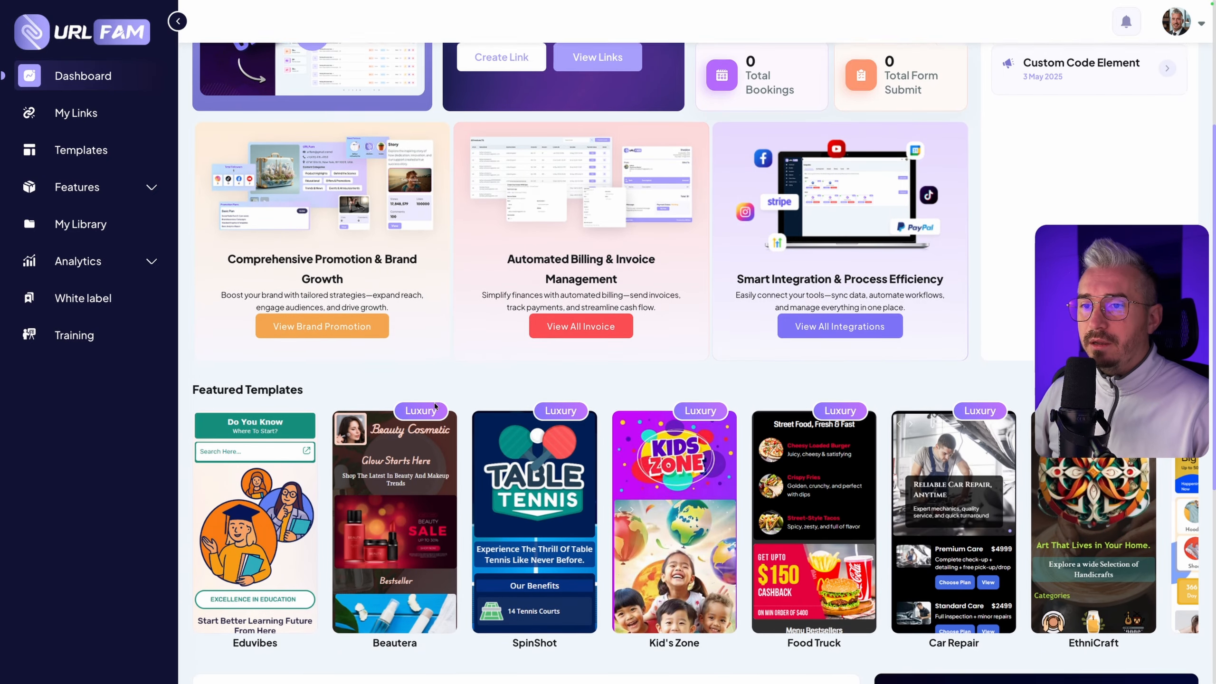
pyautogui.scroll(-4, 434, 403)
pyautogui.moveTo(678, 331)
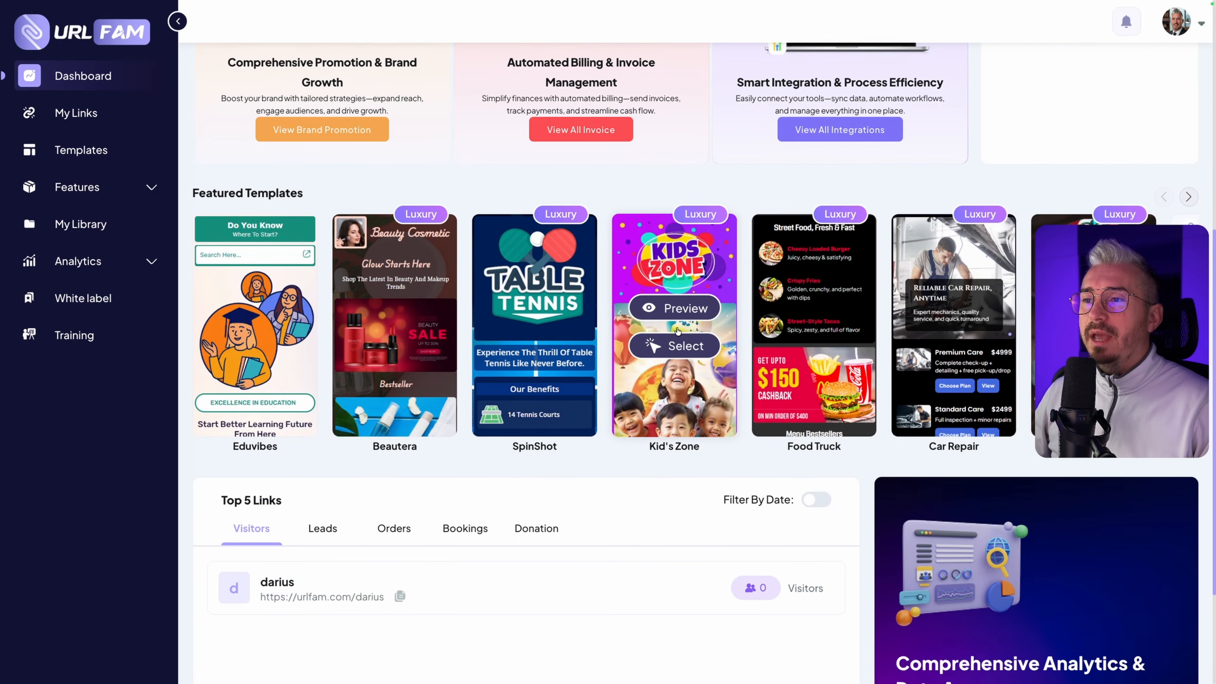
pyautogui.scroll(9, 450, 288)
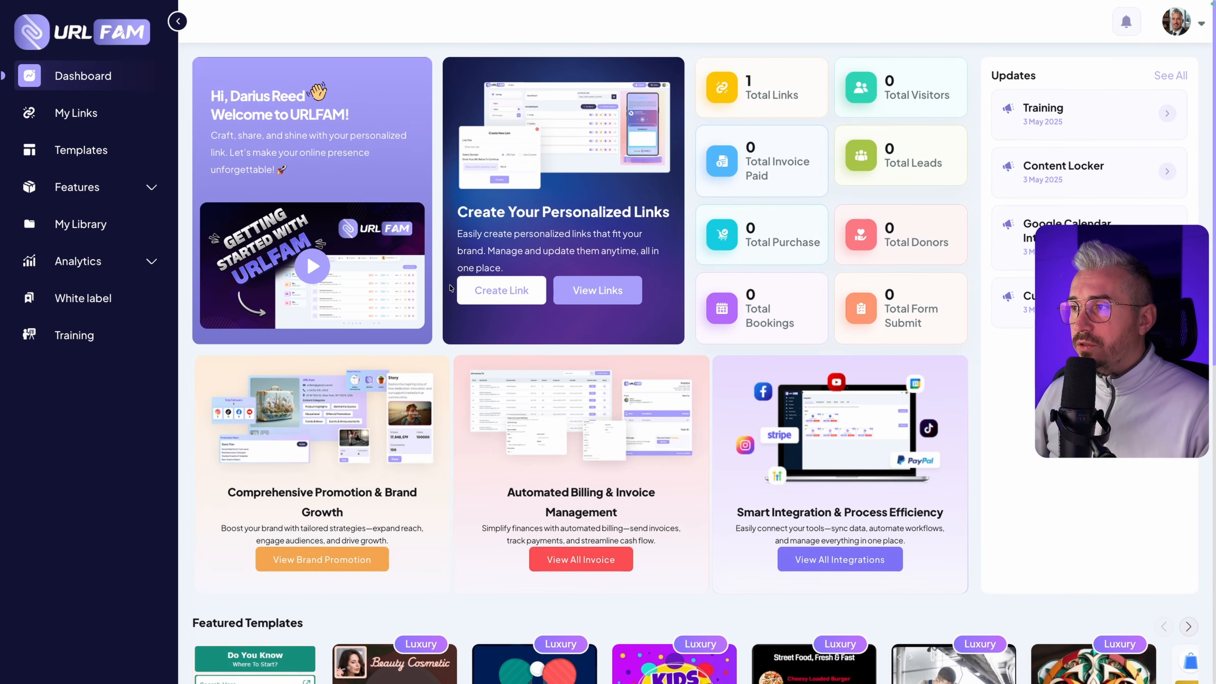
# Switch to the open URLFAM review blog post and skim its overview, demo video, pricing, bonus and feature sections
pyautogui.moveTo(144, 1)
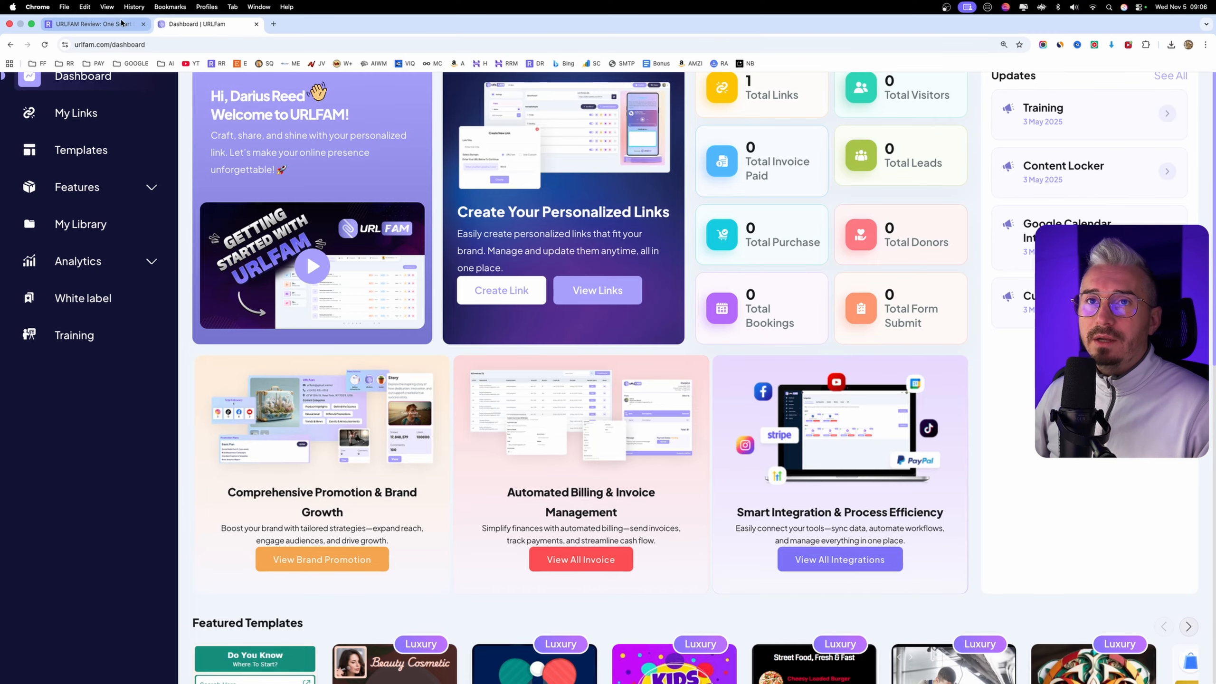
pyautogui.click(101, 23)
pyautogui.scroll(-10, 369, 314)
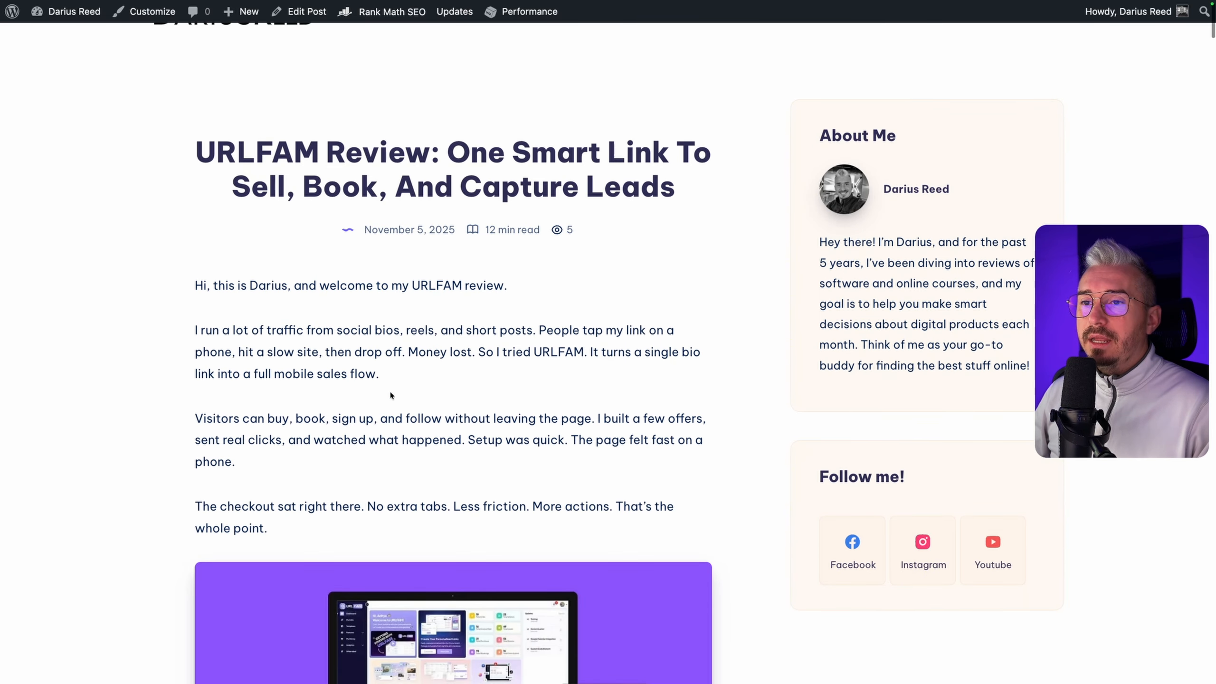
pyautogui.scroll(-10, 390, 395)
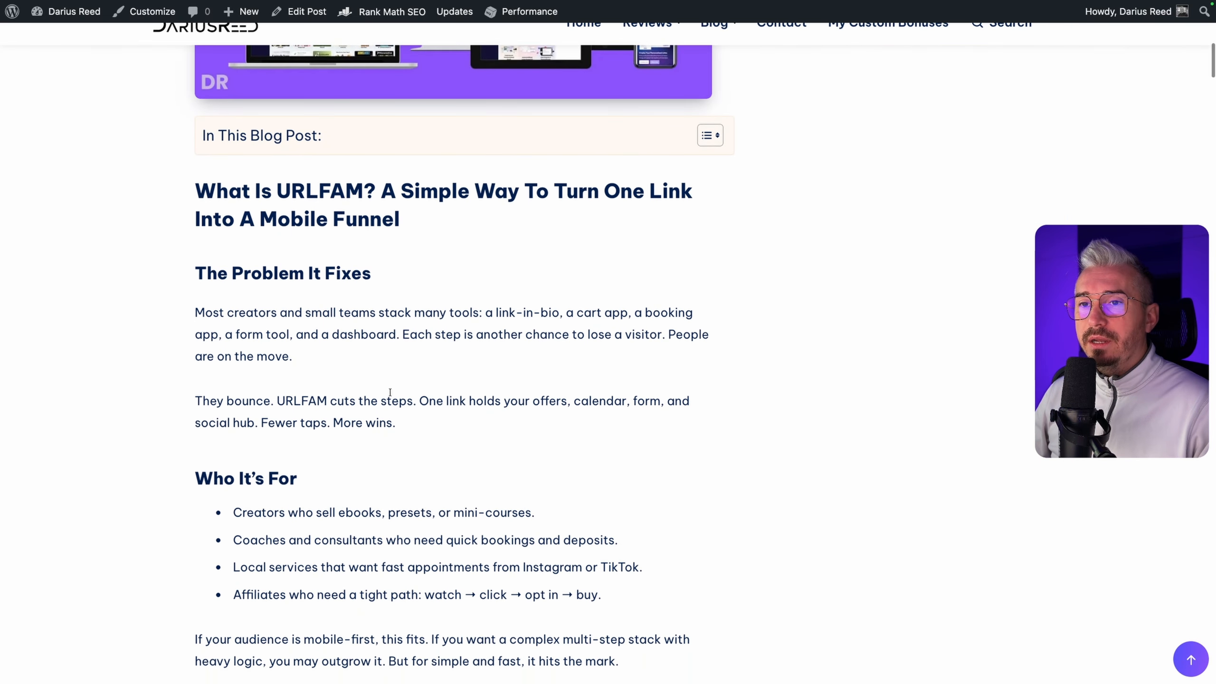
pyautogui.scroll(-12, 390, 395)
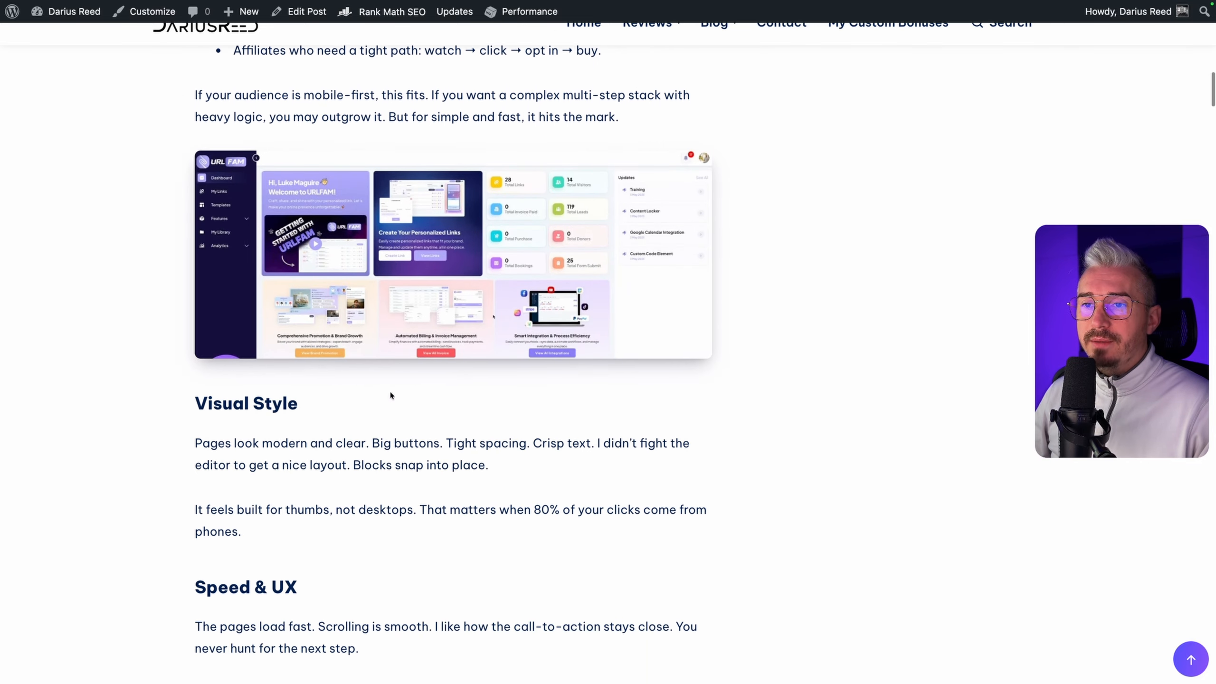
pyautogui.scroll(-8, 390, 395)
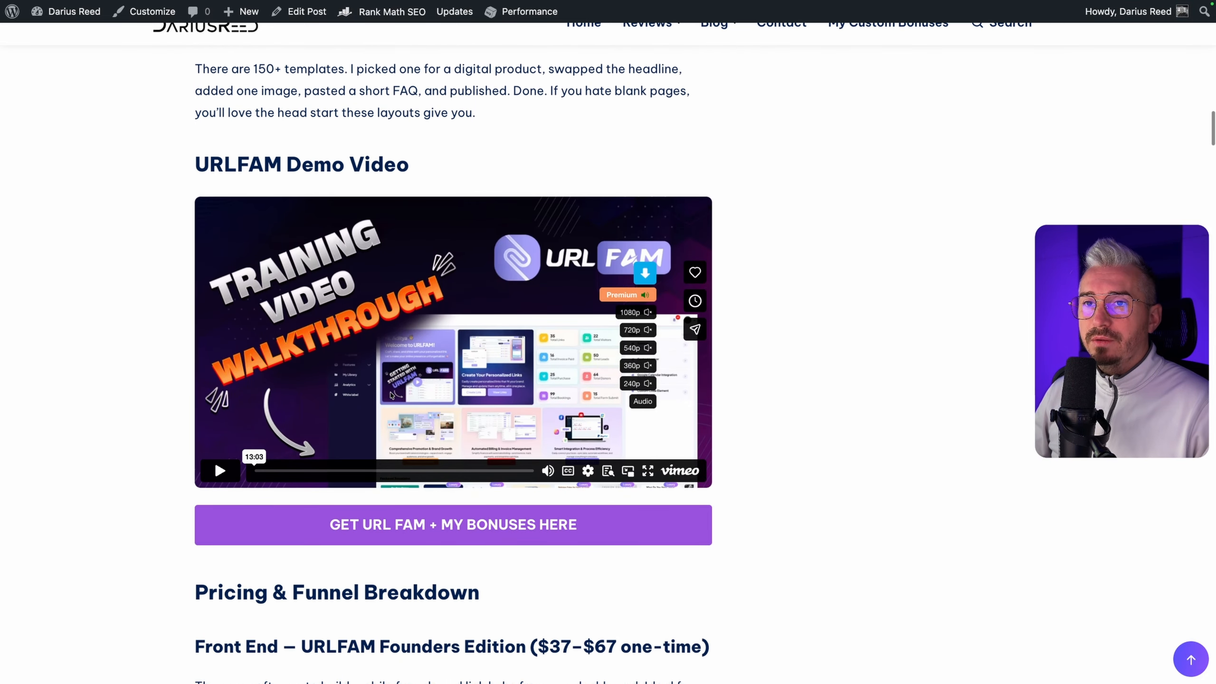
pyautogui.scroll(-19, 390, 395)
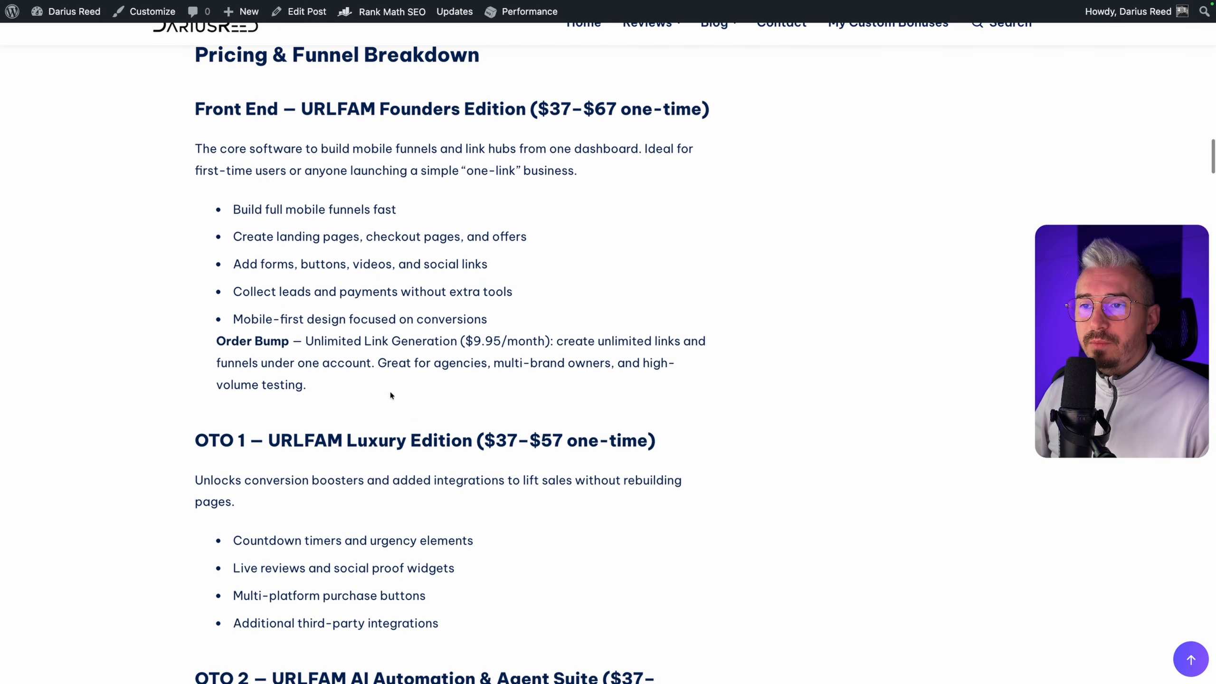
pyautogui.scroll(-20, 390, 394)
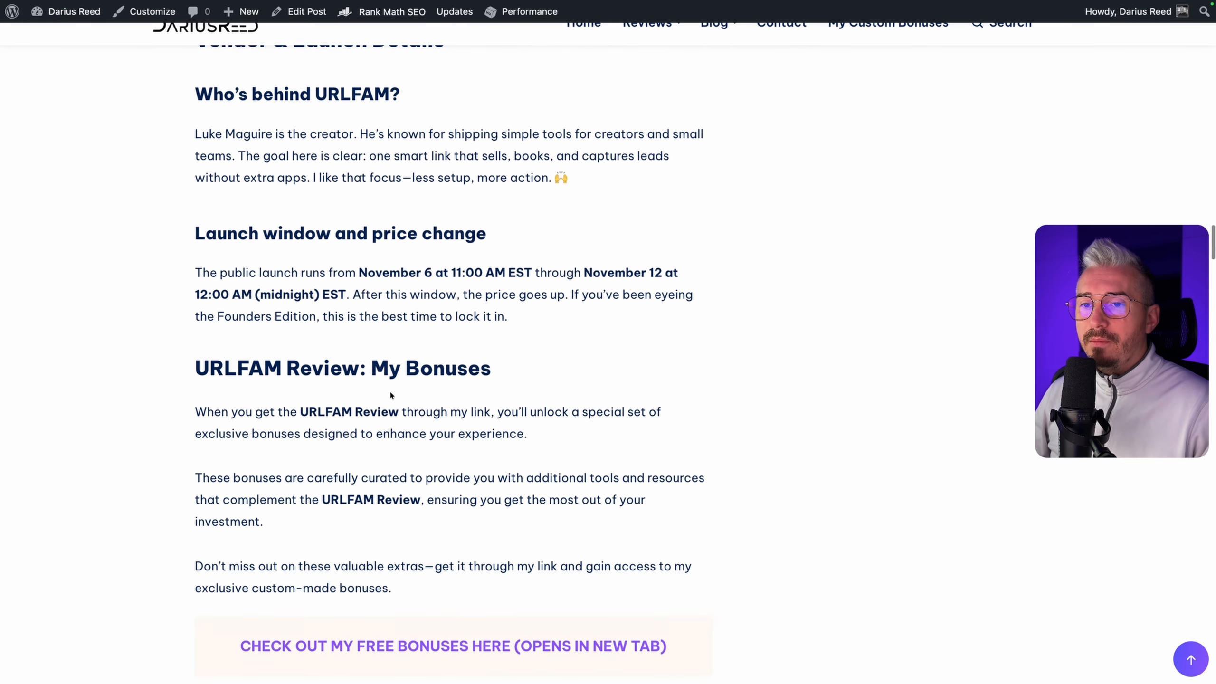
pyautogui.scroll(-20, 390, 395)
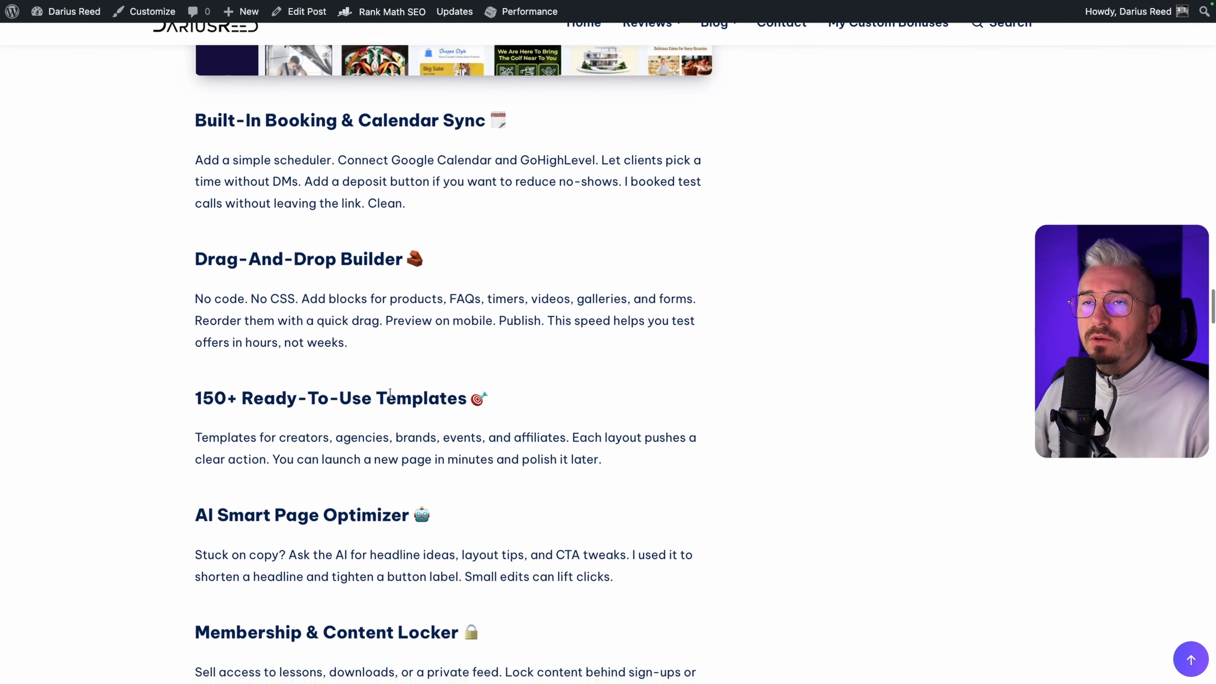
pyautogui.scroll(13, 390, 395)
# Return to the URLFAM dashboard and open the account's integrations page to view the payment methods
pyautogui.moveTo(270, 3)
pyautogui.click(201, 19)
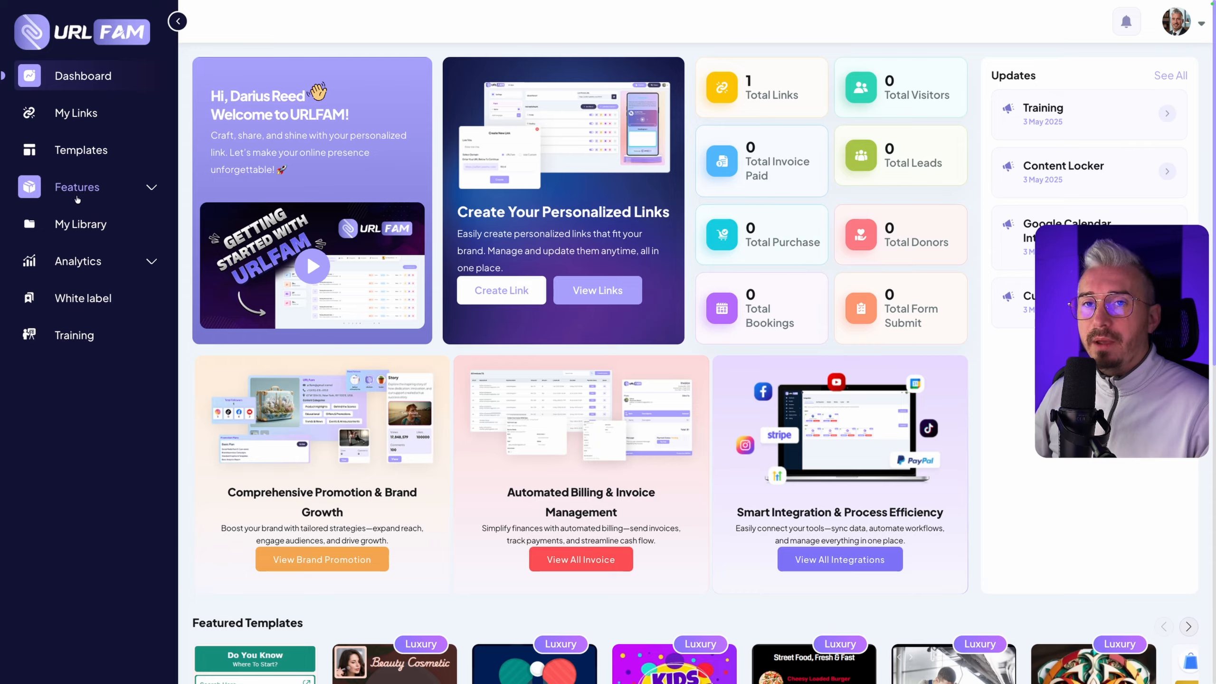
pyautogui.click(1200, 25)
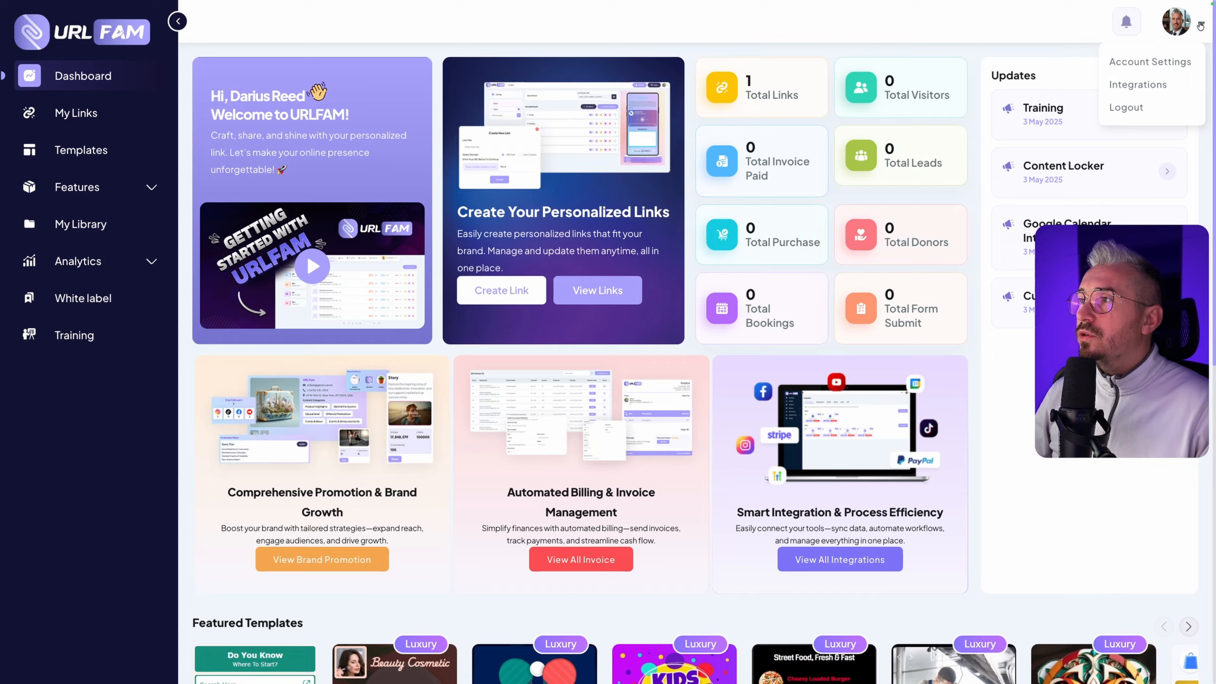
pyautogui.click(1141, 84)
pyautogui.click(825, 184)
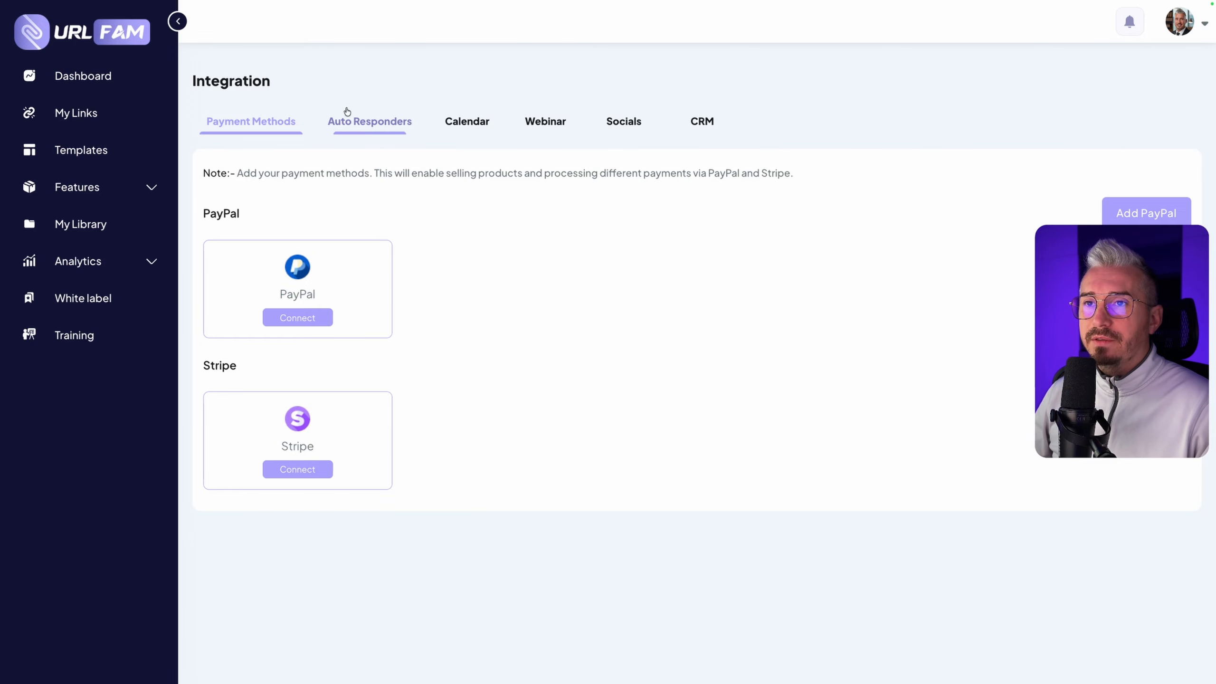
# Review the autoresponder, calendar, webinar, social and CRM integrations on offer
pyautogui.click(369, 120)
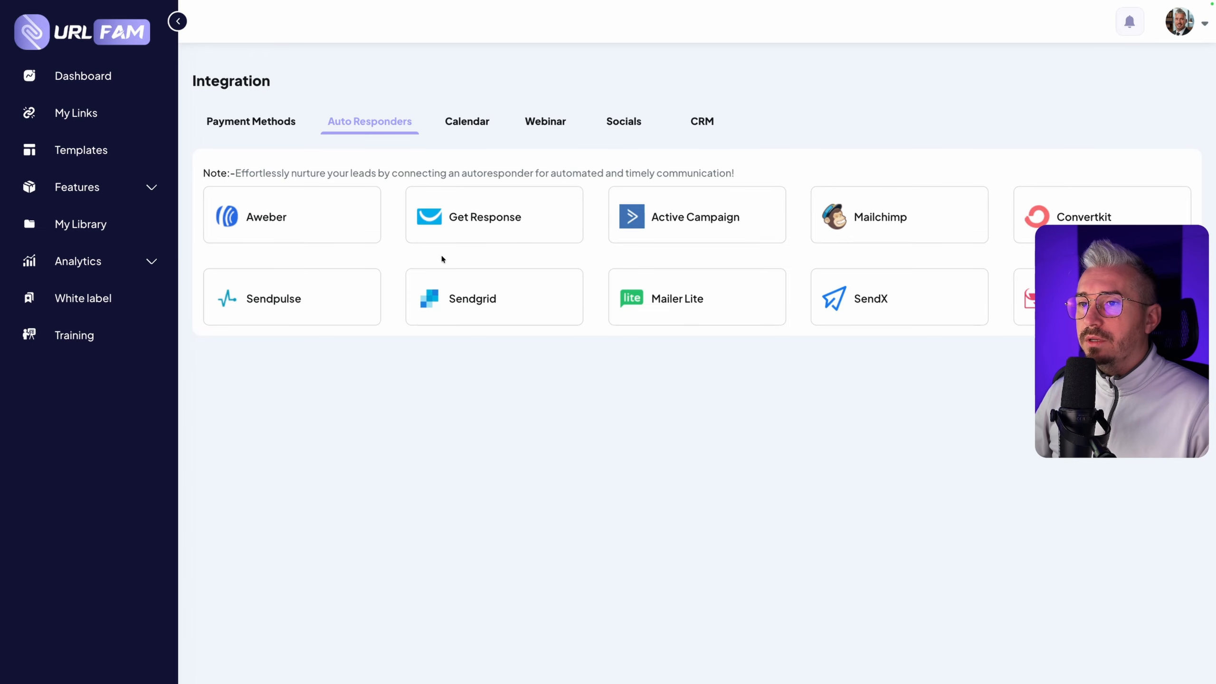
pyautogui.click(459, 119)
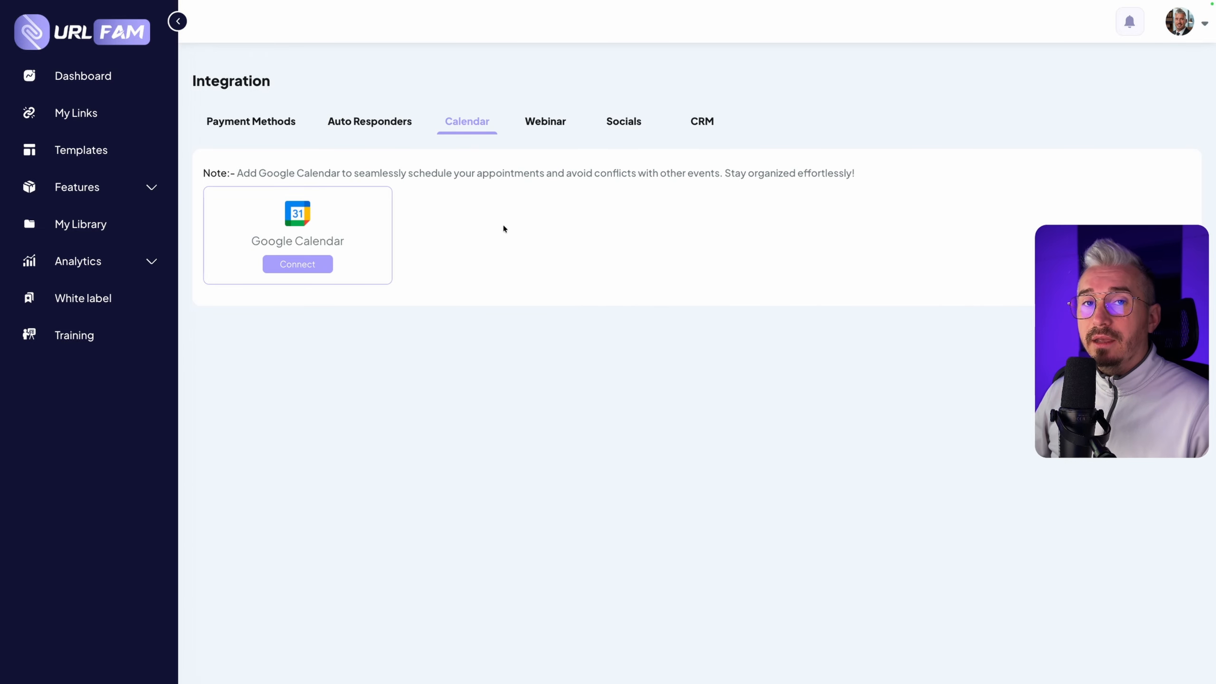
pyautogui.click(540, 119)
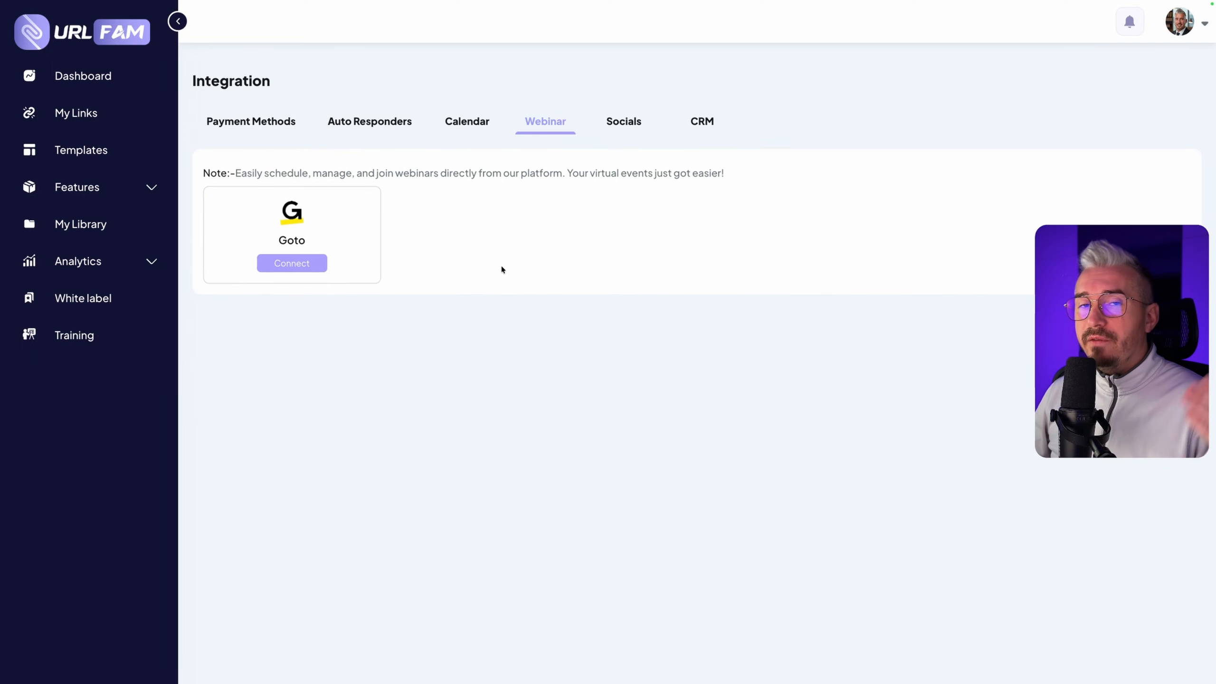
pyautogui.click(621, 126)
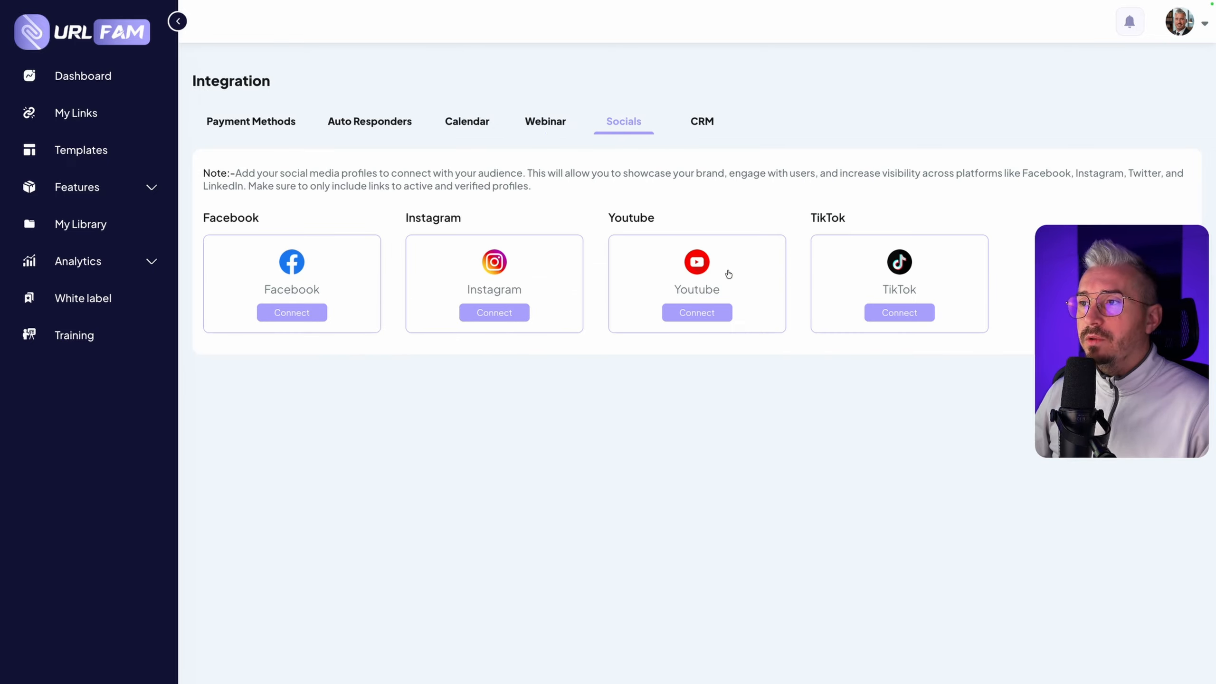
pyautogui.click(702, 124)
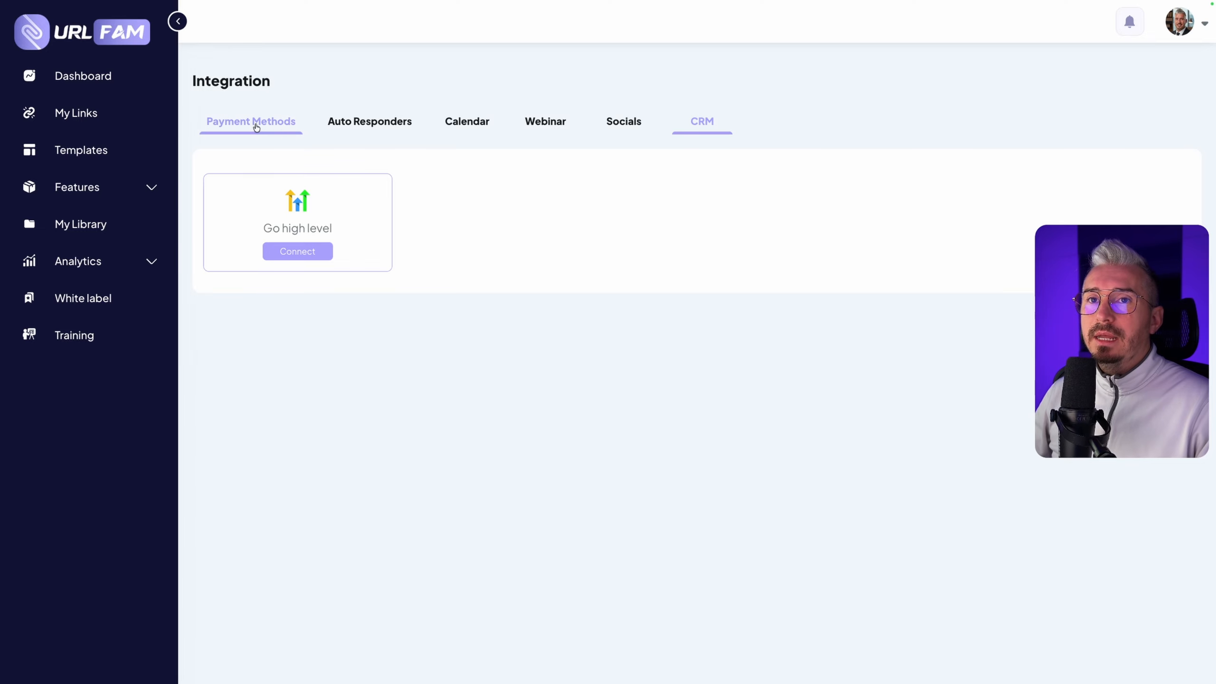
# Go back to the dashboard and look at the list of available features
pyautogui.click(82, 76)
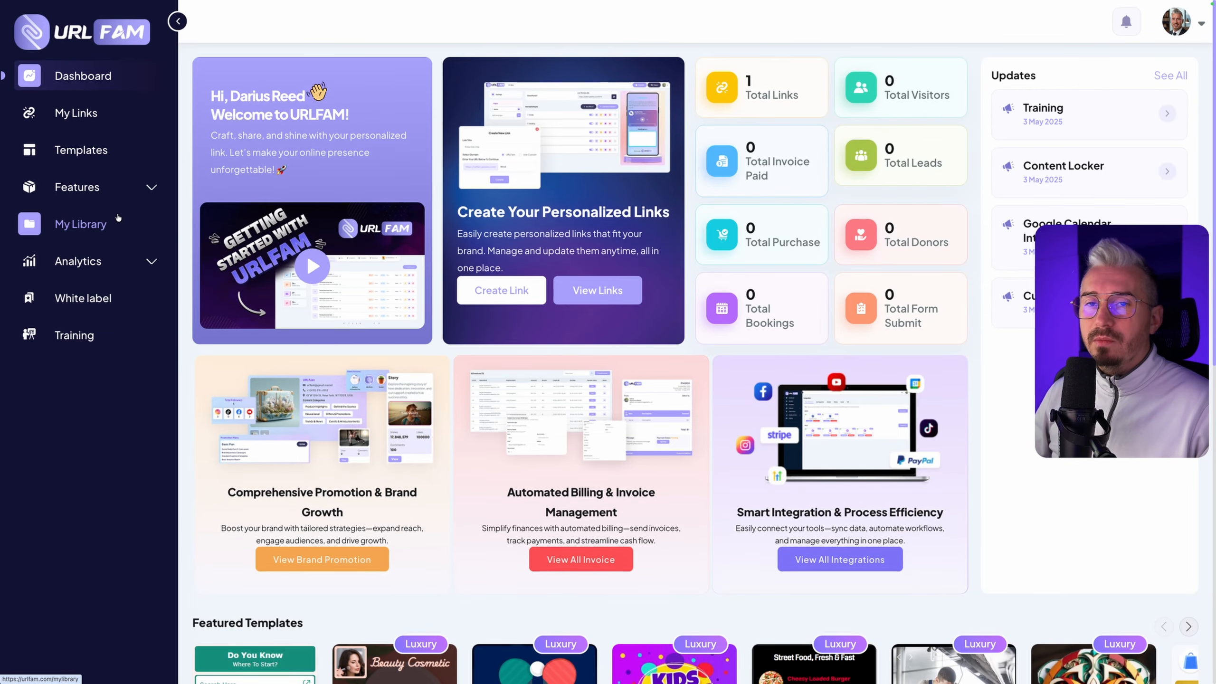
pyautogui.click(146, 191)
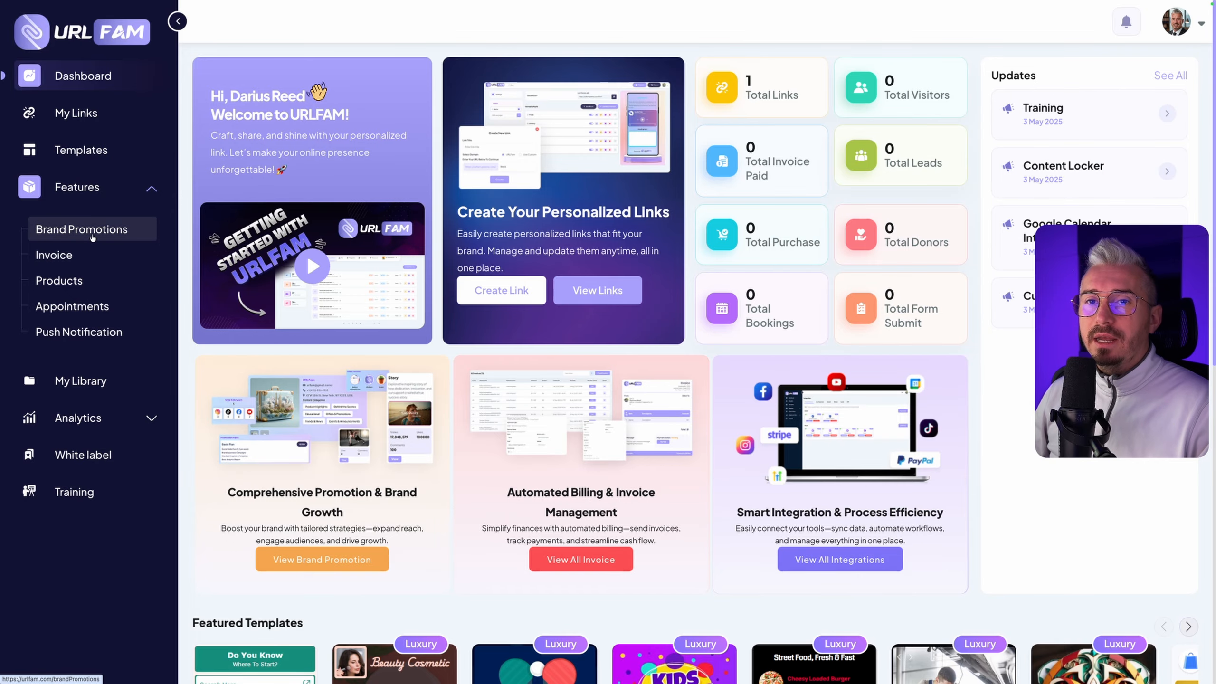
pyautogui.click(150, 189)
# Open the template gallery and browse the standard templates as far as Momentum Fitness
pyautogui.click(69, 149)
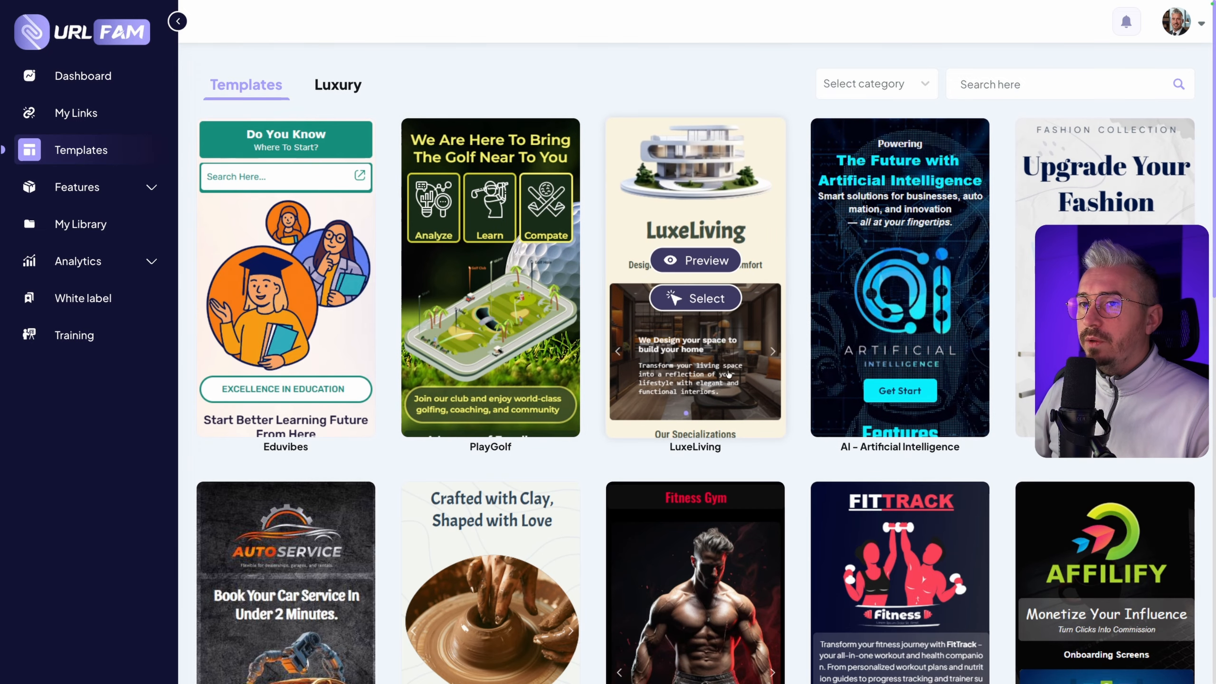
pyautogui.scroll(-10, 729, 374)
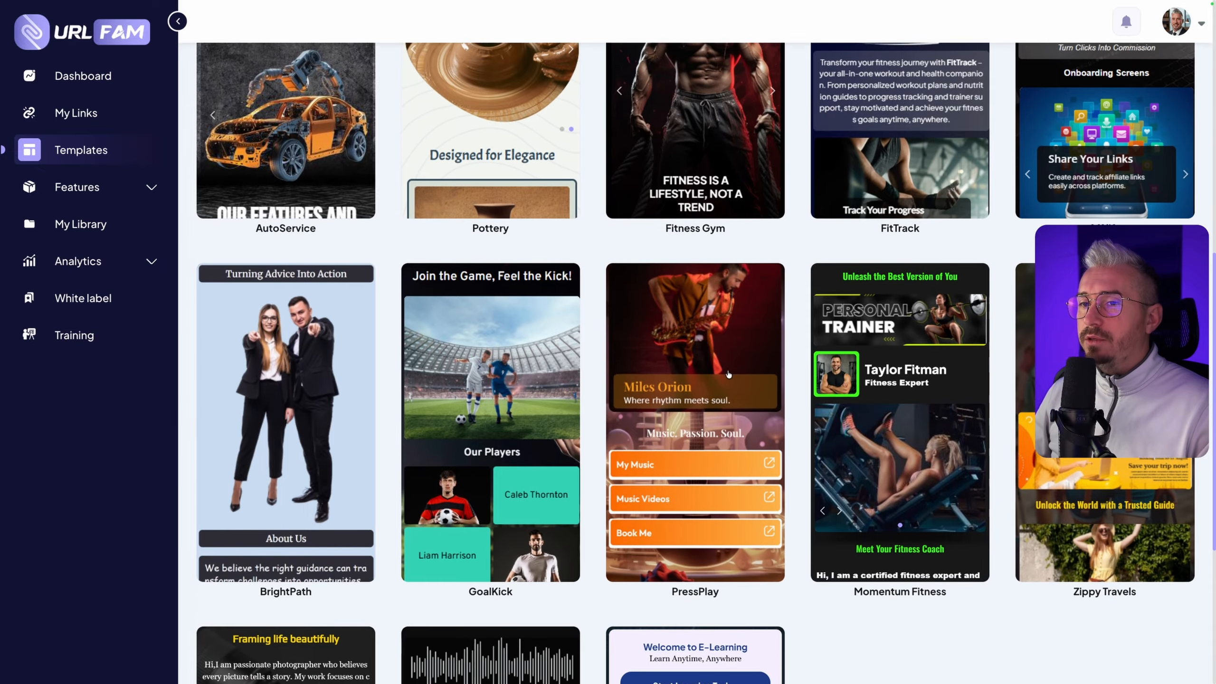
pyautogui.scroll(-2, 728, 375)
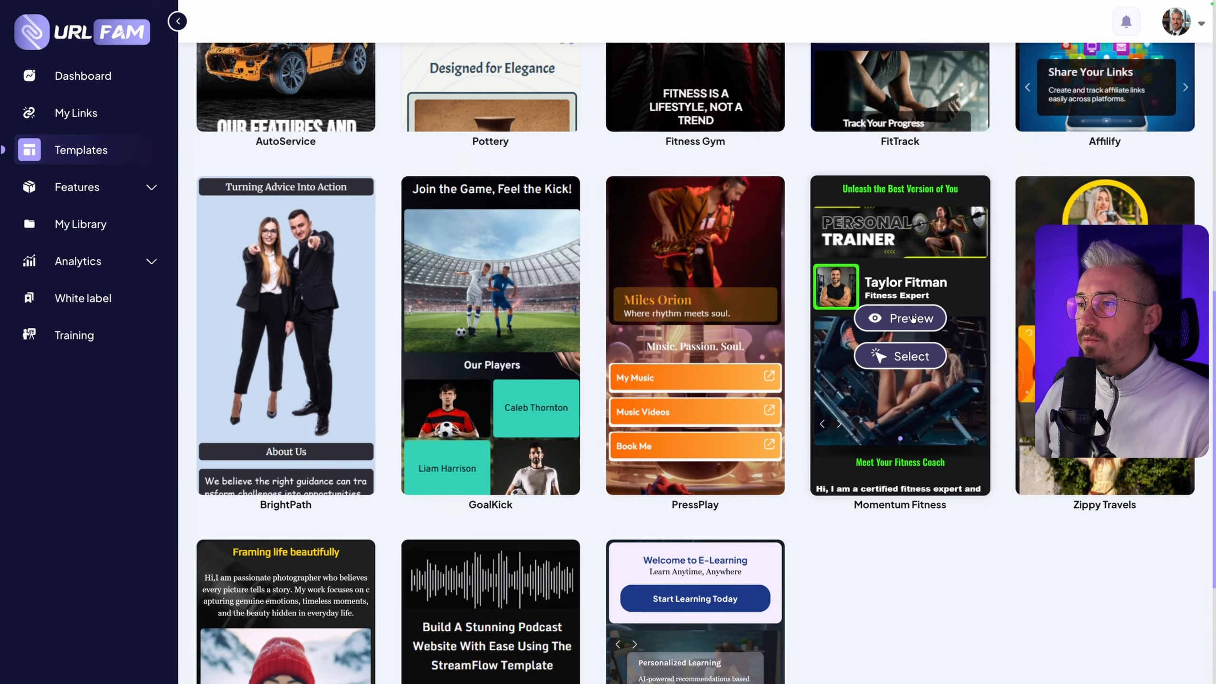
# Preview the Momentum Fitness template from its header to its contact form and close the preview
pyautogui.click(912, 320)
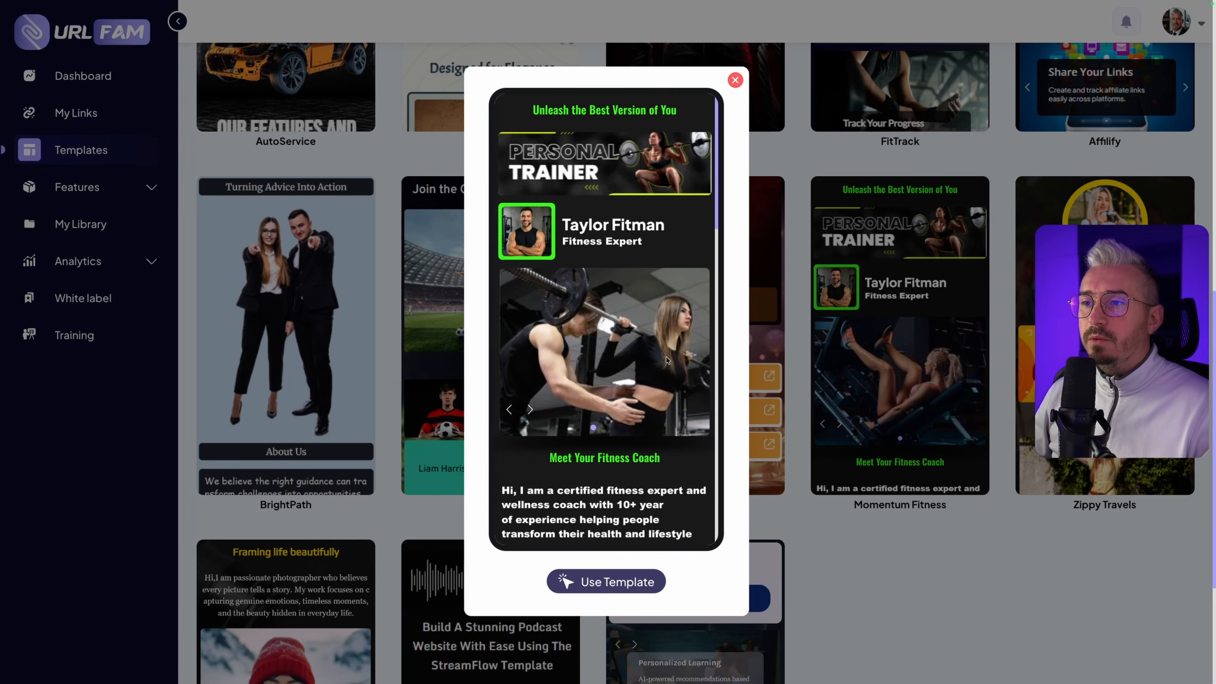
pyautogui.scroll(-8, 666, 356)
pyautogui.scroll(8, 649, 234)
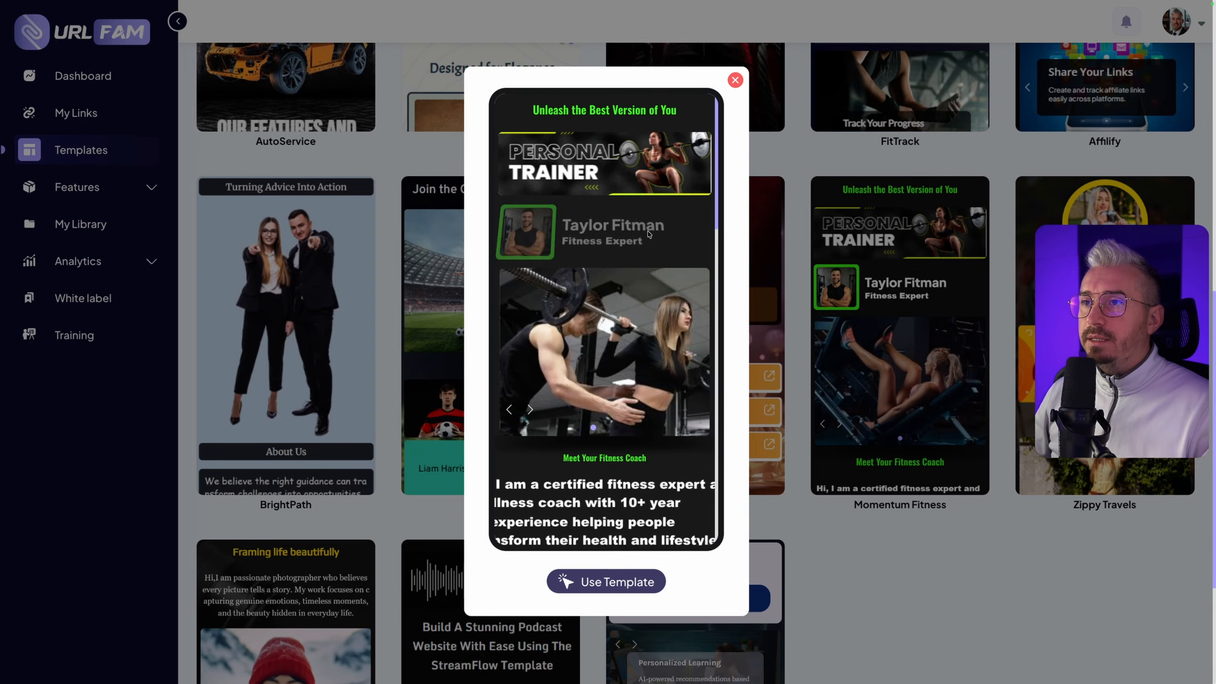
pyautogui.scroll(-1, 599, 259)
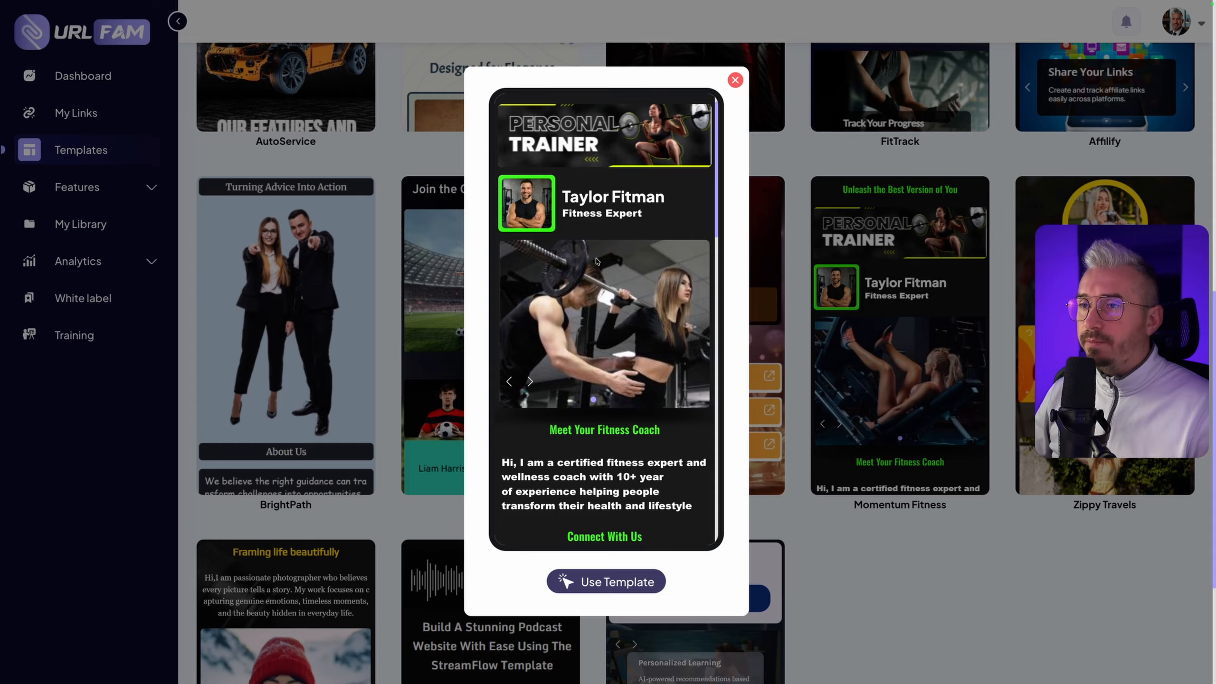
pyautogui.scroll(1, 599, 292)
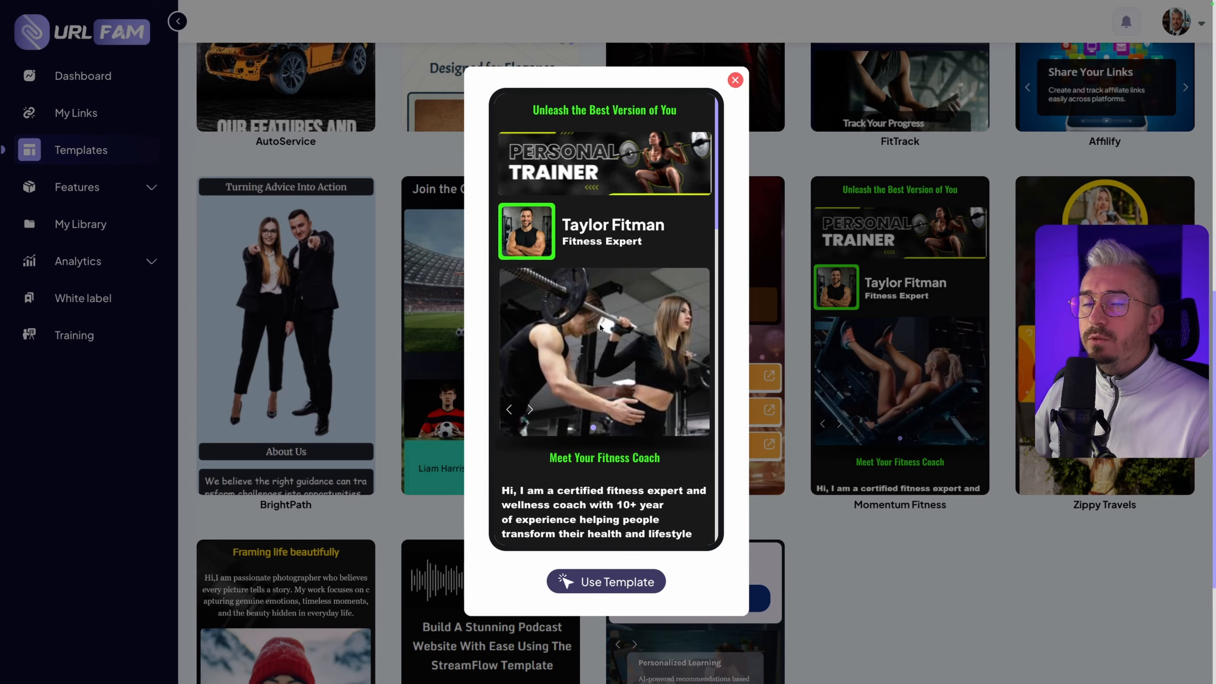
pyautogui.scroll(-5, 604, 359)
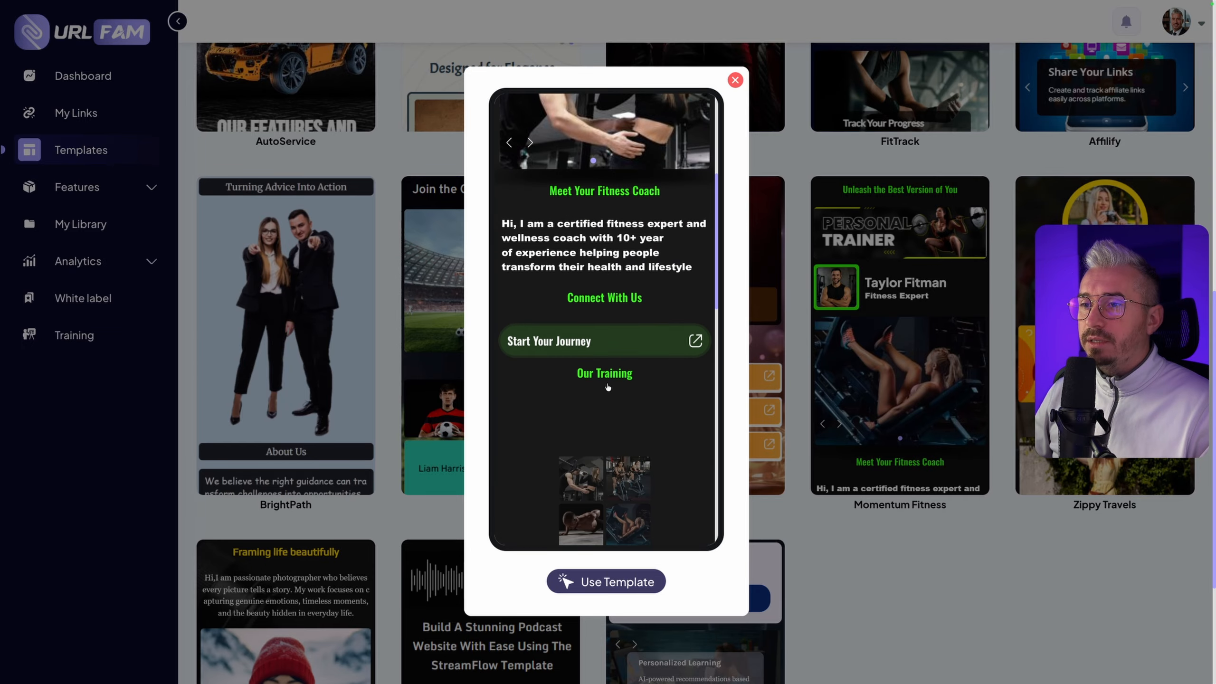
pyautogui.scroll(-10, 608, 387)
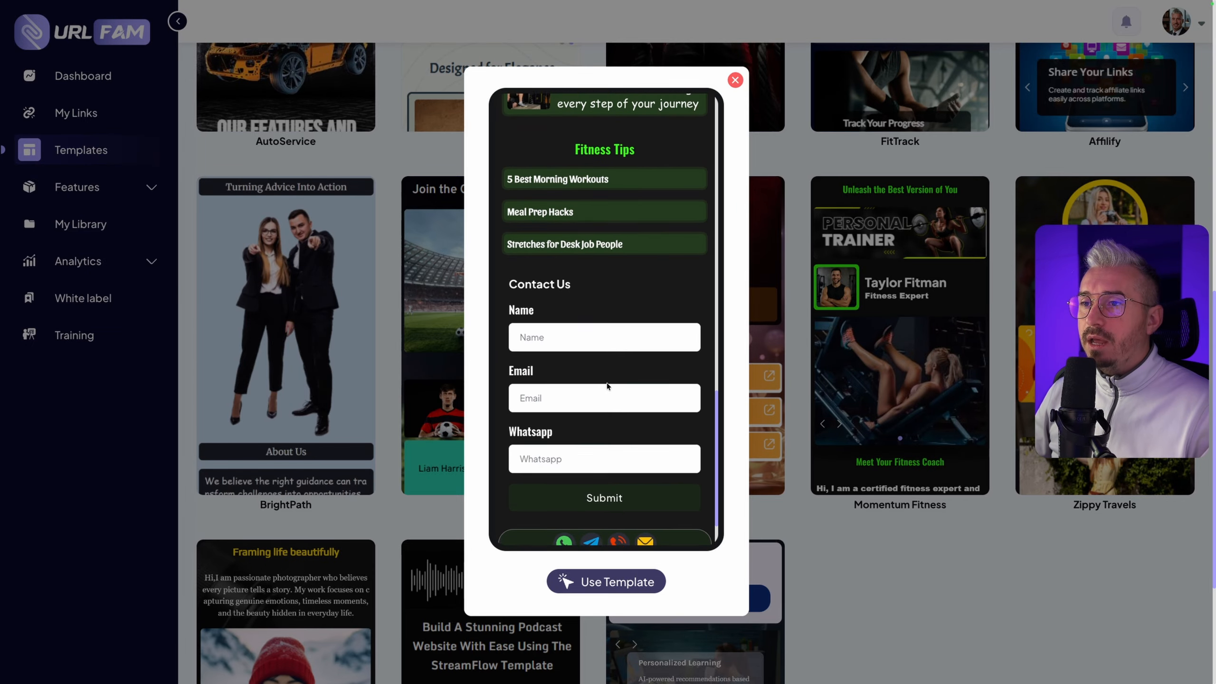
pyautogui.scroll(-2, 607, 386)
pyautogui.scroll(-3, 624, 440)
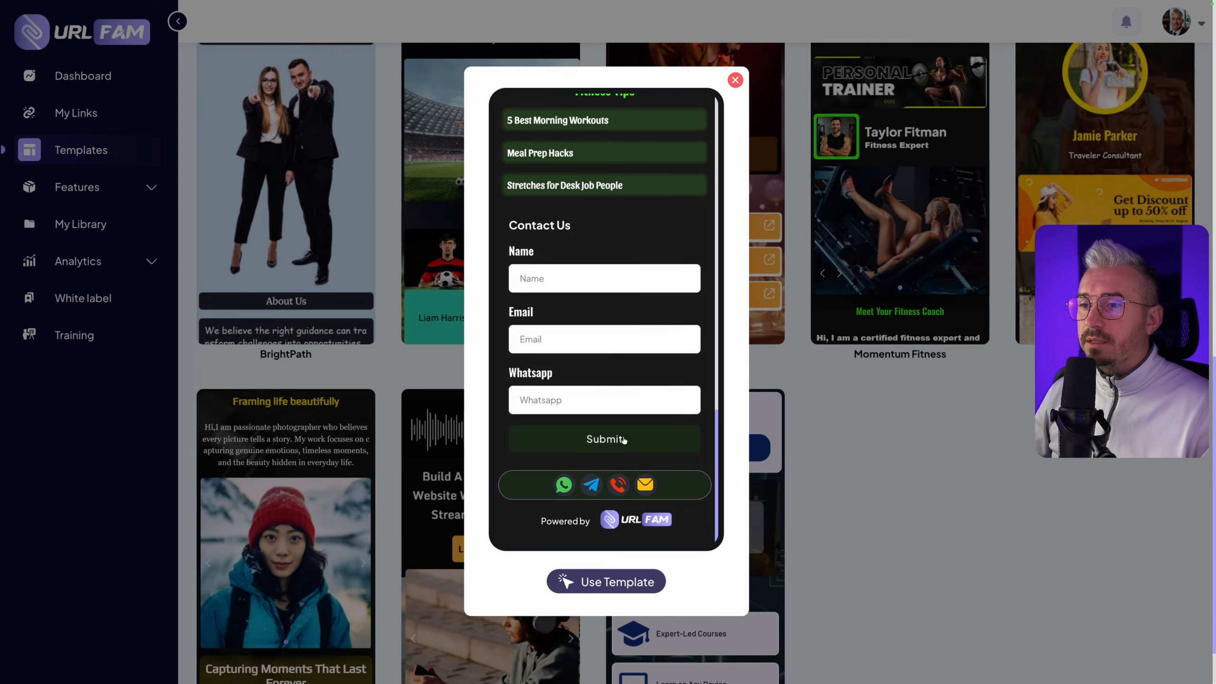
pyautogui.scroll(-2, 624, 440)
pyautogui.scroll(8, 622, 451)
pyautogui.click(799, 296)
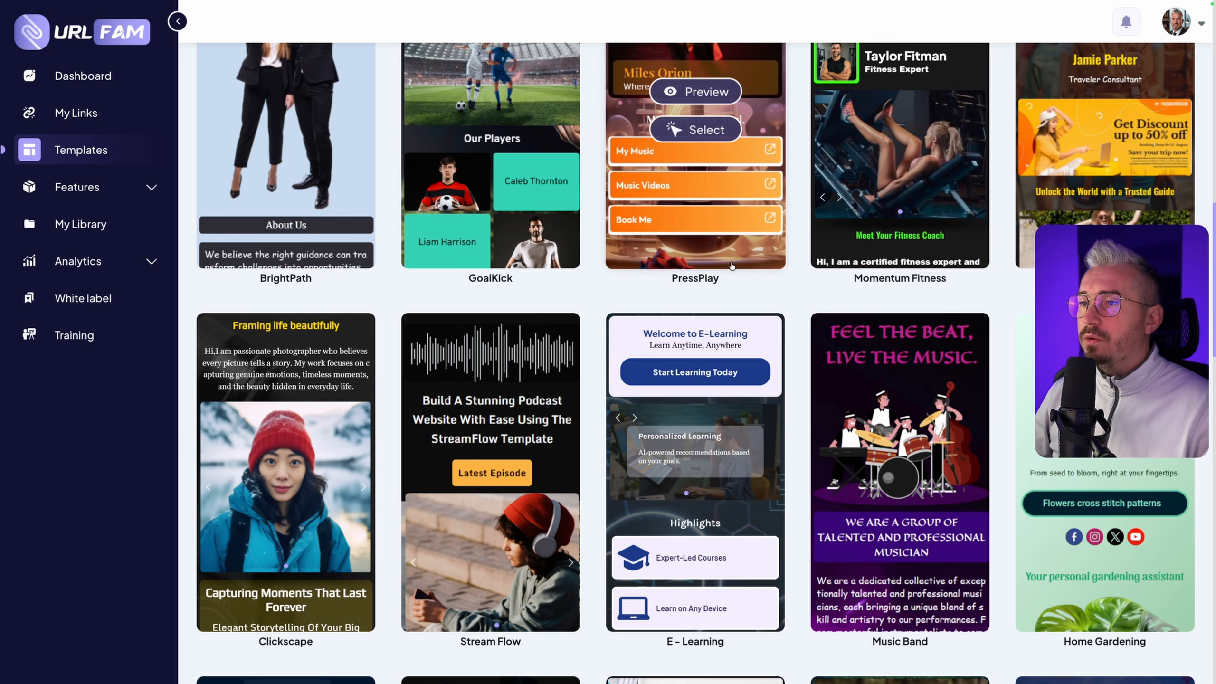
# Preview the PressPlay template from its header to its contact form and close the preview
pyautogui.scroll(5, 694, 455)
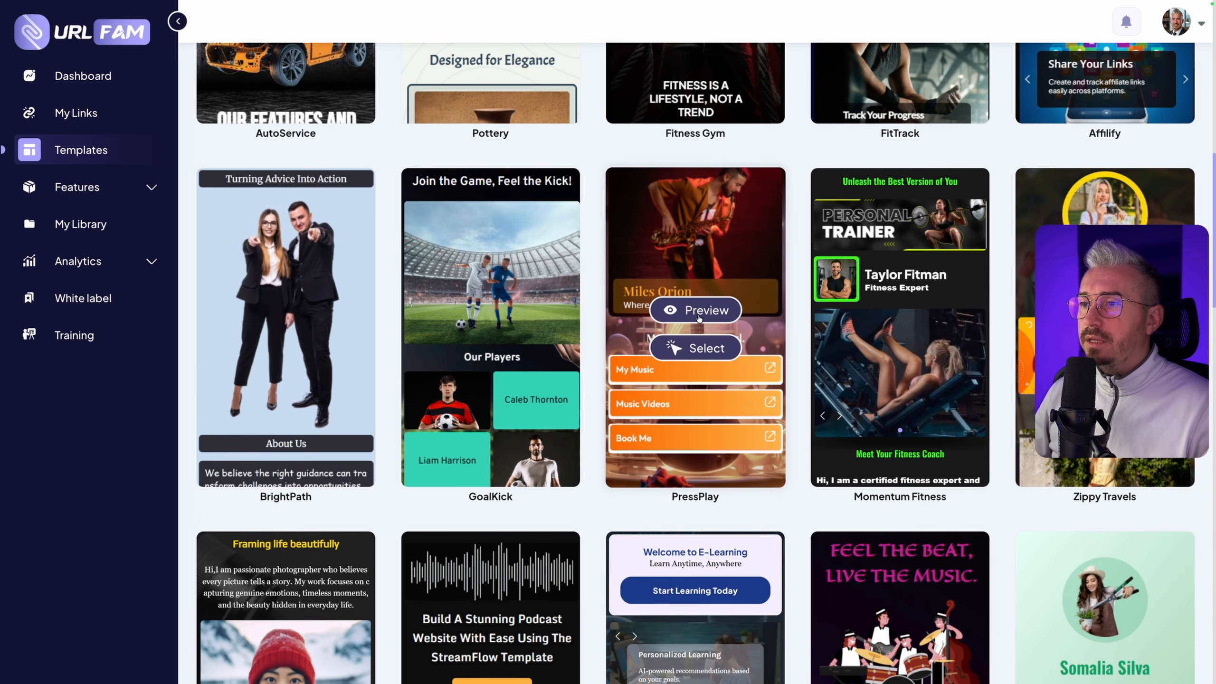
pyautogui.click(699, 318)
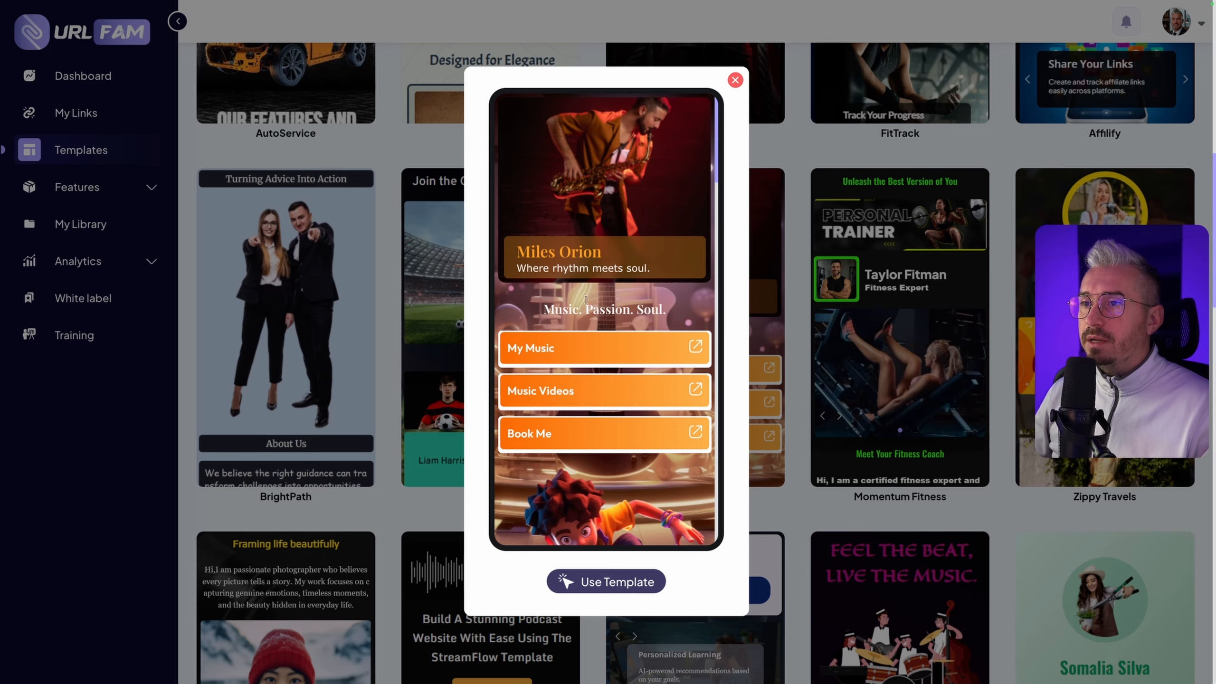
pyautogui.scroll(-5, 585, 298)
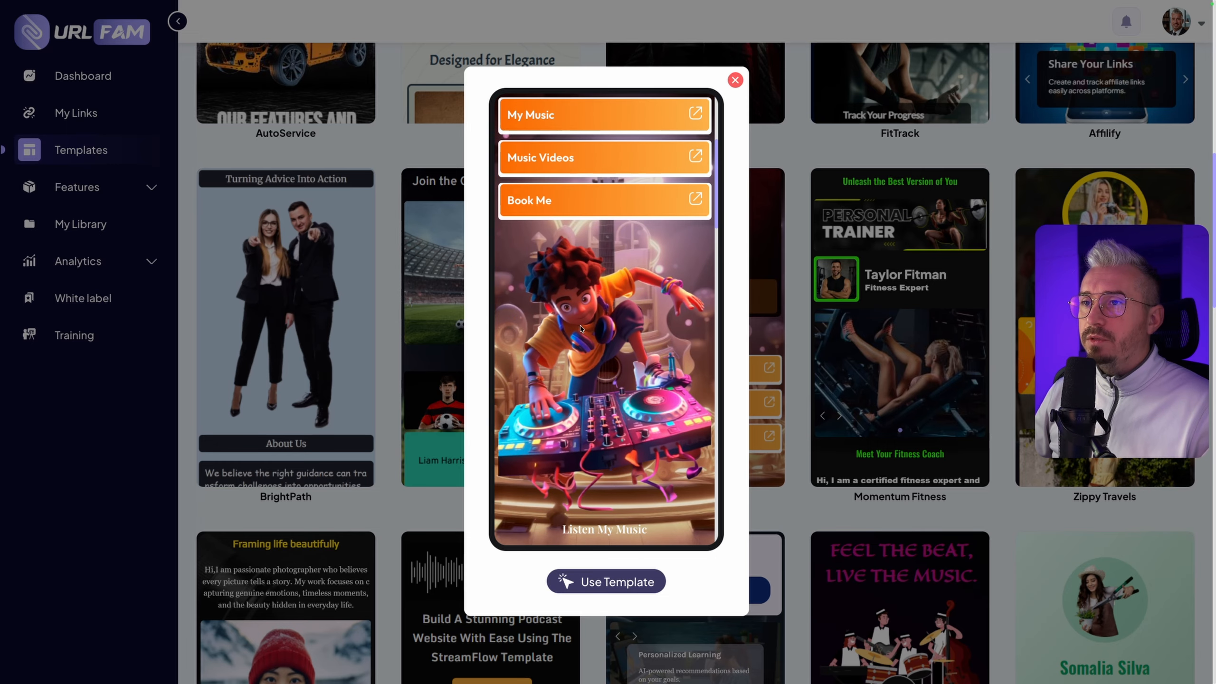
pyautogui.scroll(-15, 582, 327)
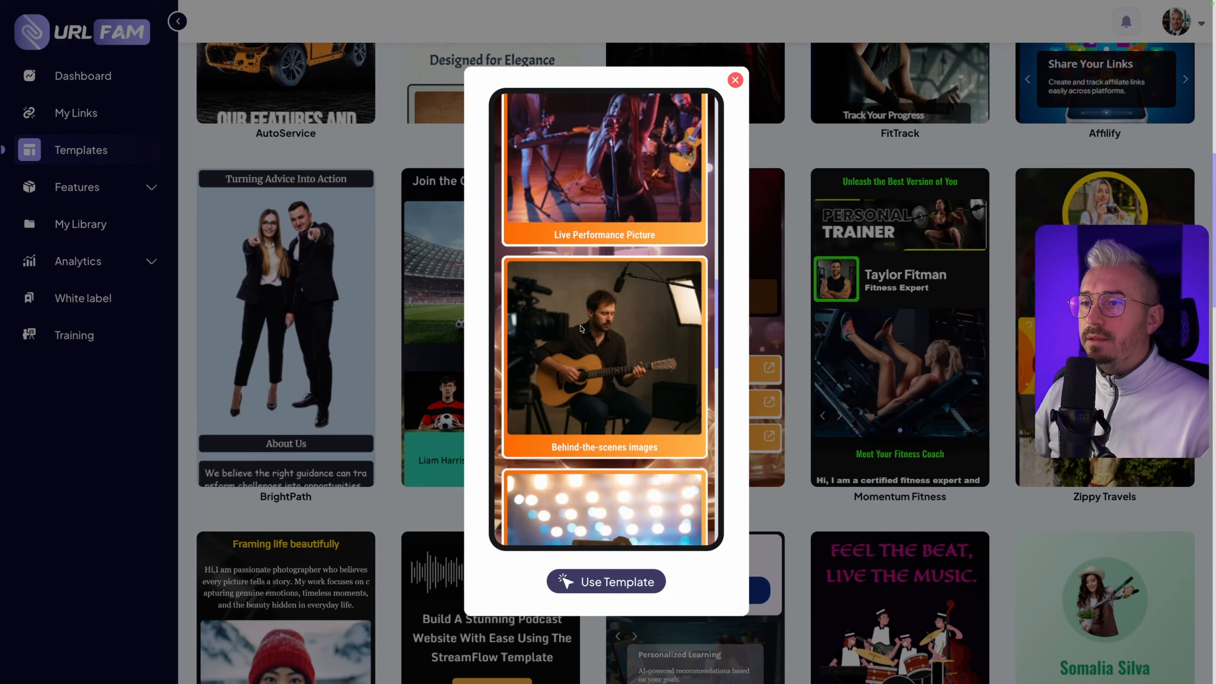
pyautogui.scroll(-15, 582, 328)
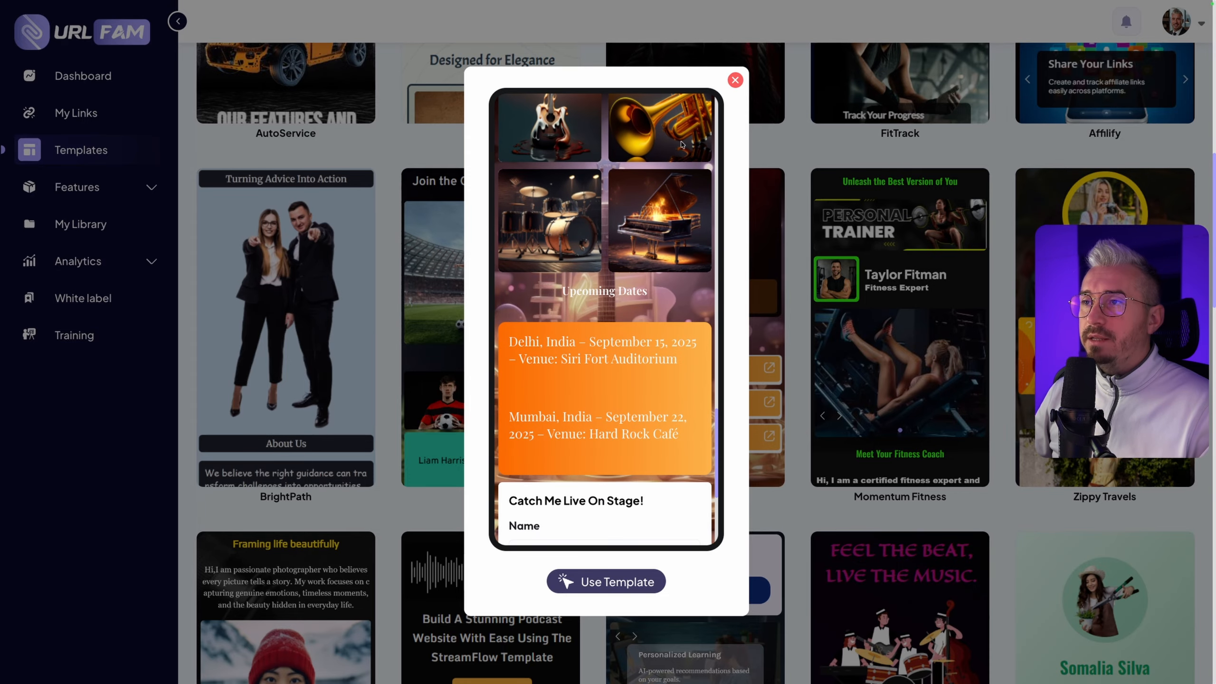
pyautogui.click(736, 82)
# Switch the template gallery to the Luxury templates and browse through the first rows
pyautogui.scroll(14, 518, 192)
pyautogui.scroll(-11, 460, 187)
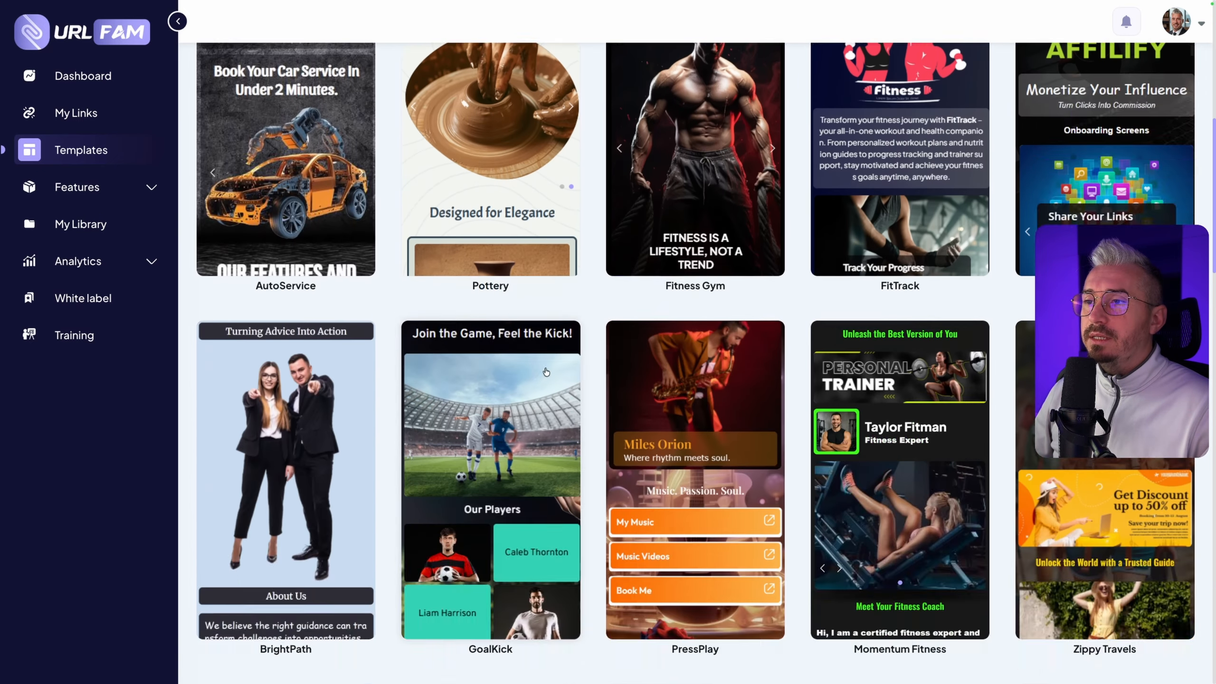
pyautogui.scroll(11, 412, 173)
pyautogui.click(338, 91)
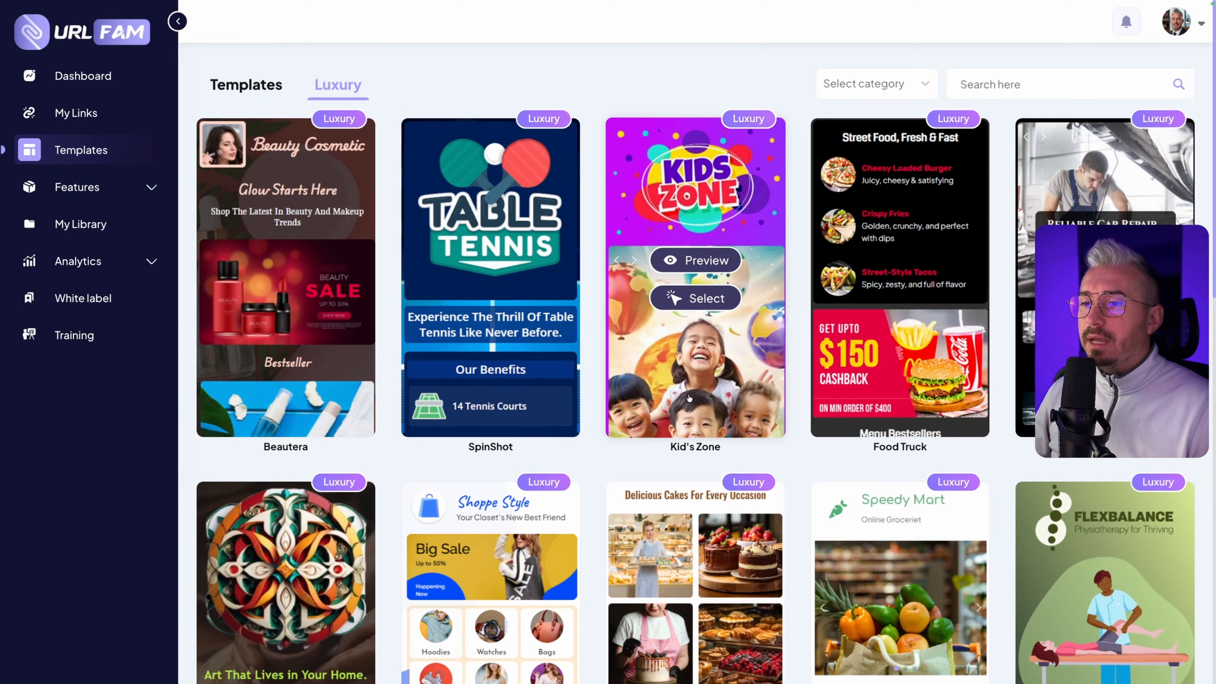
pyautogui.scroll(-5, 686, 386)
pyautogui.scroll(-5, 714, 393)
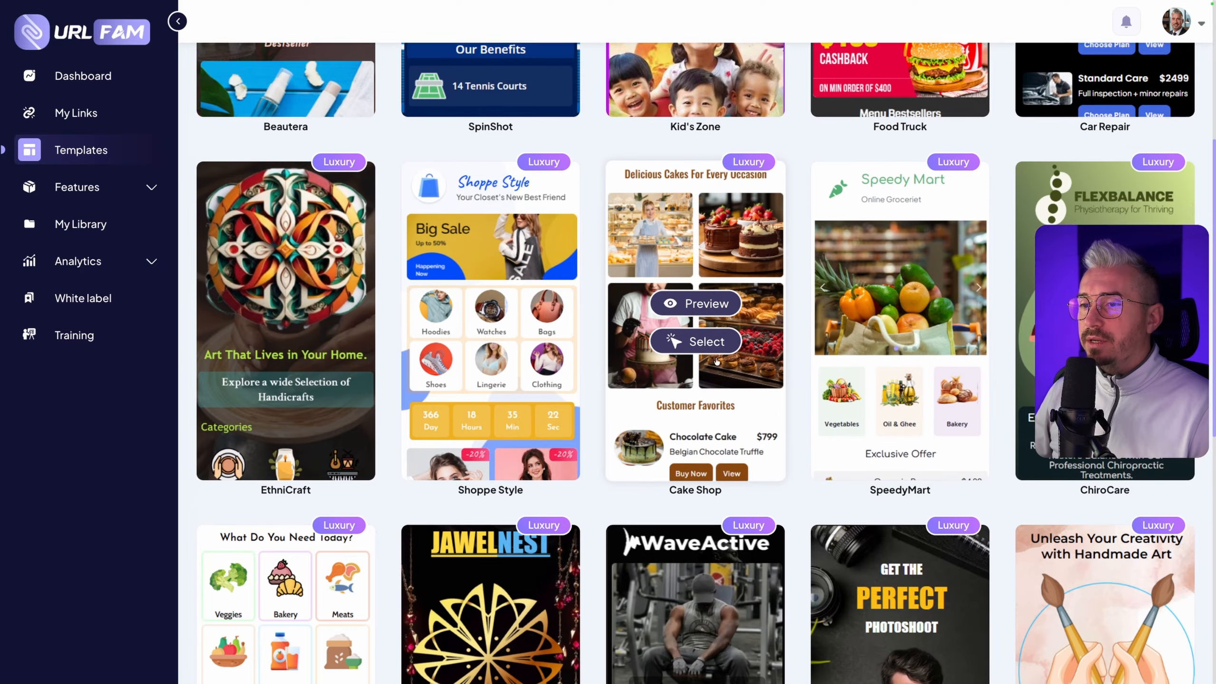
pyautogui.scroll(3, 475, 204)
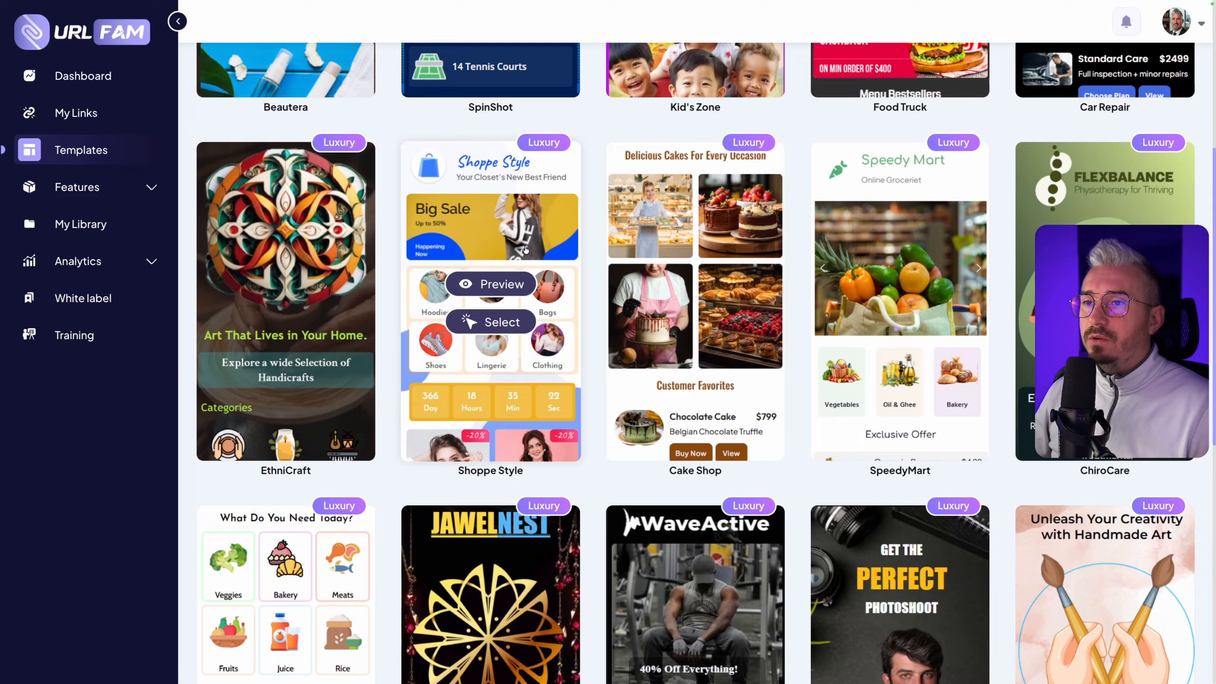
# Preview the Shoppe Style luxury template through its product items, close it and return to the start of the gallery
pyautogui.click(491, 284)
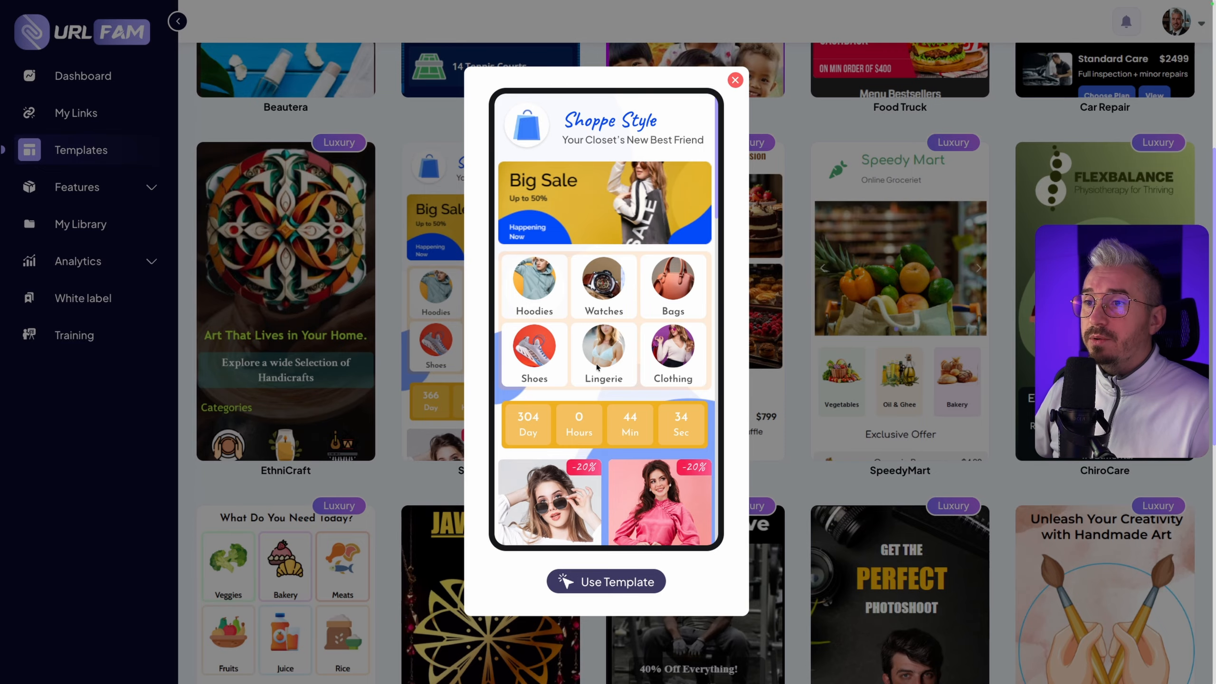
pyautogui.scroll(-8, 657, 362)
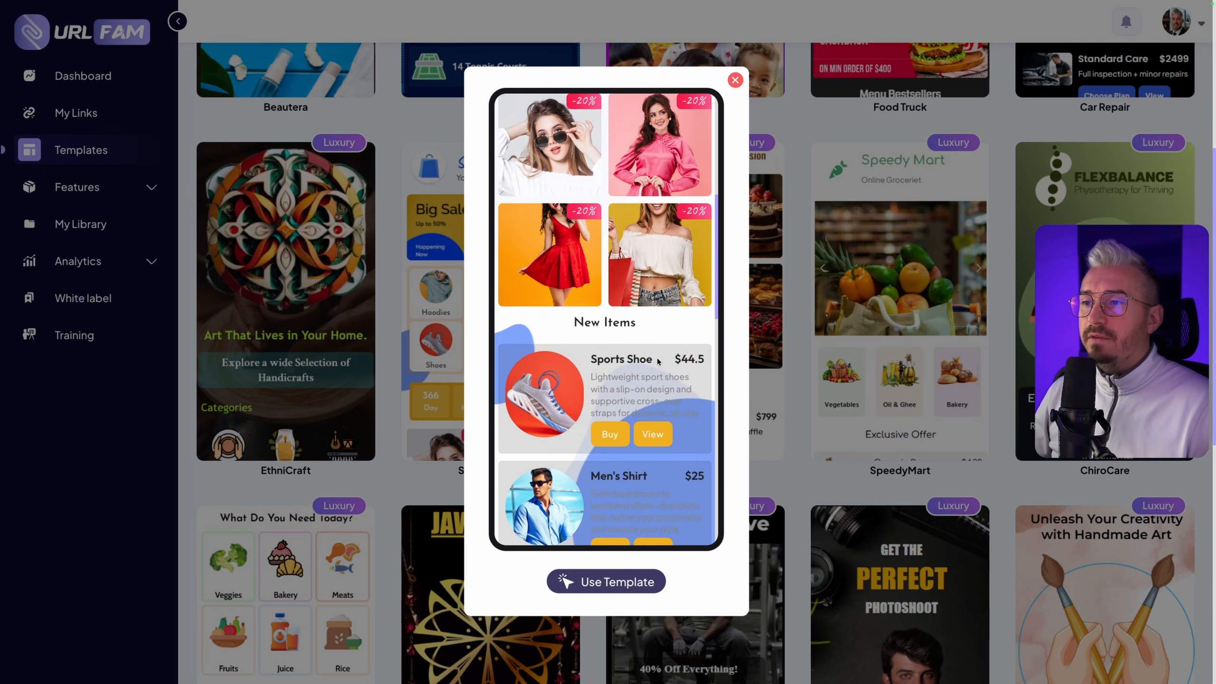
pyautogui.scroll(-10, 658, 362)
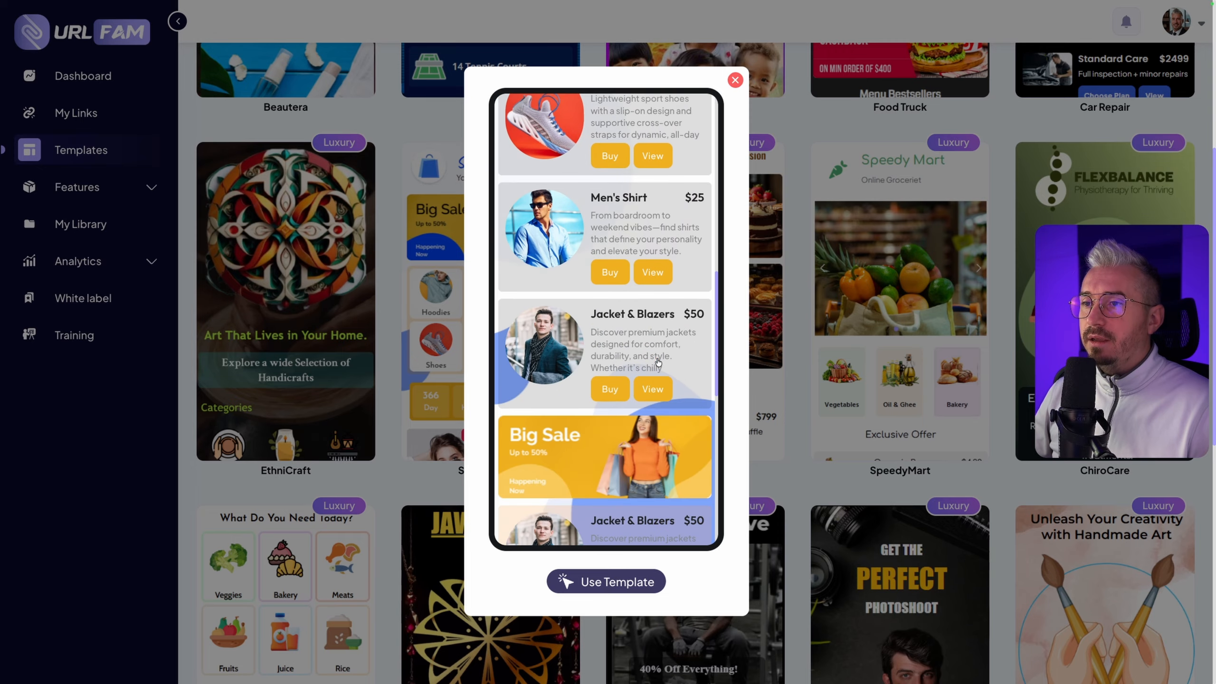
pyautogui.scroll(-3, 658, 359)
pyautogui.scroll(20, 658, 362)
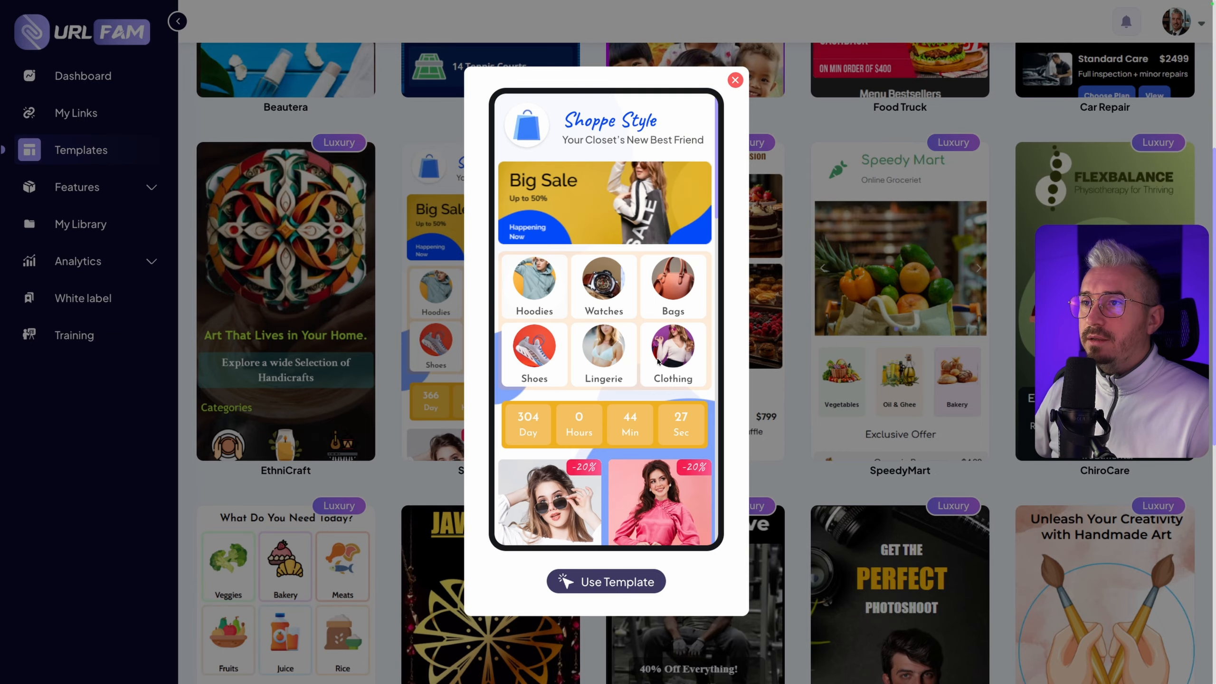
pyautogui.click(735, 81)
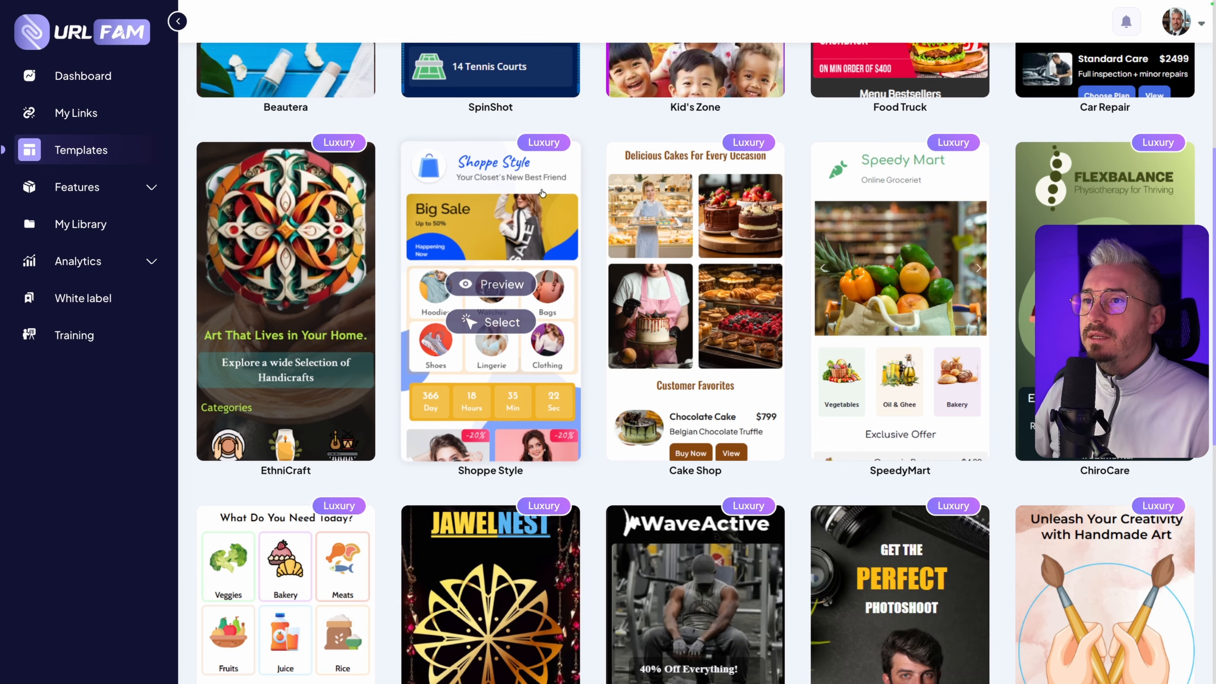
pyautogui.scroll(7, 536, 215)
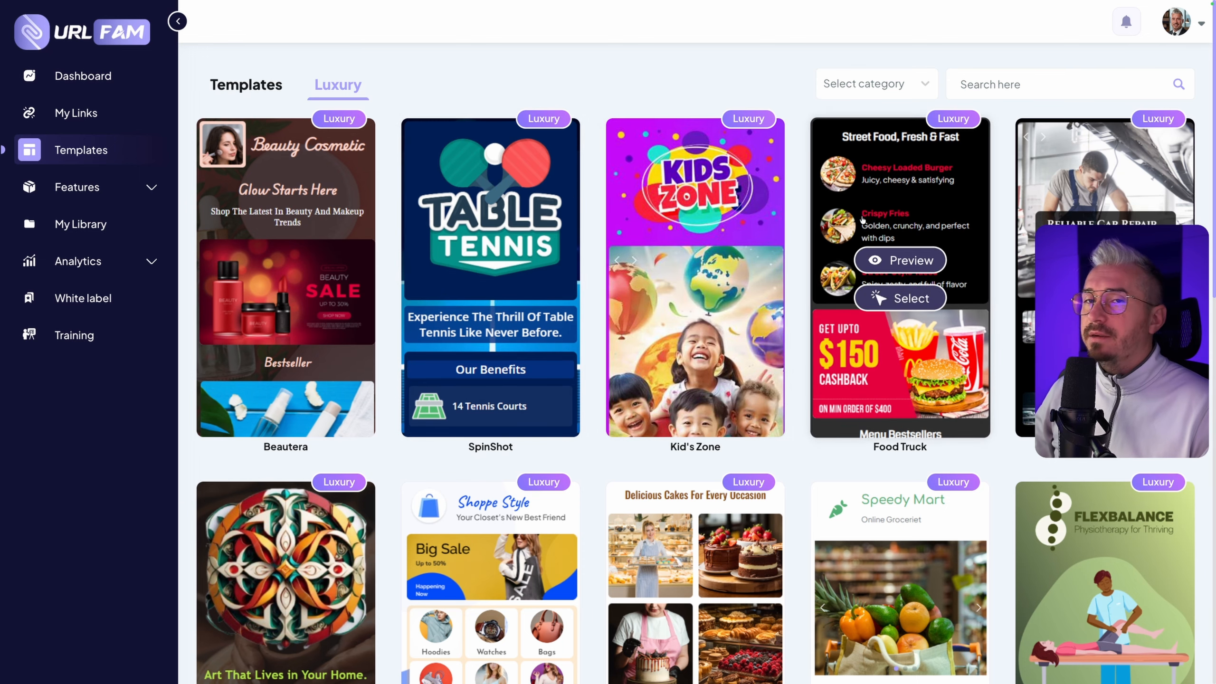
# Start a new link from scratch in My Links and enter the owner's full name followed by "Links" as its title
pyautogui.click(76, 112)
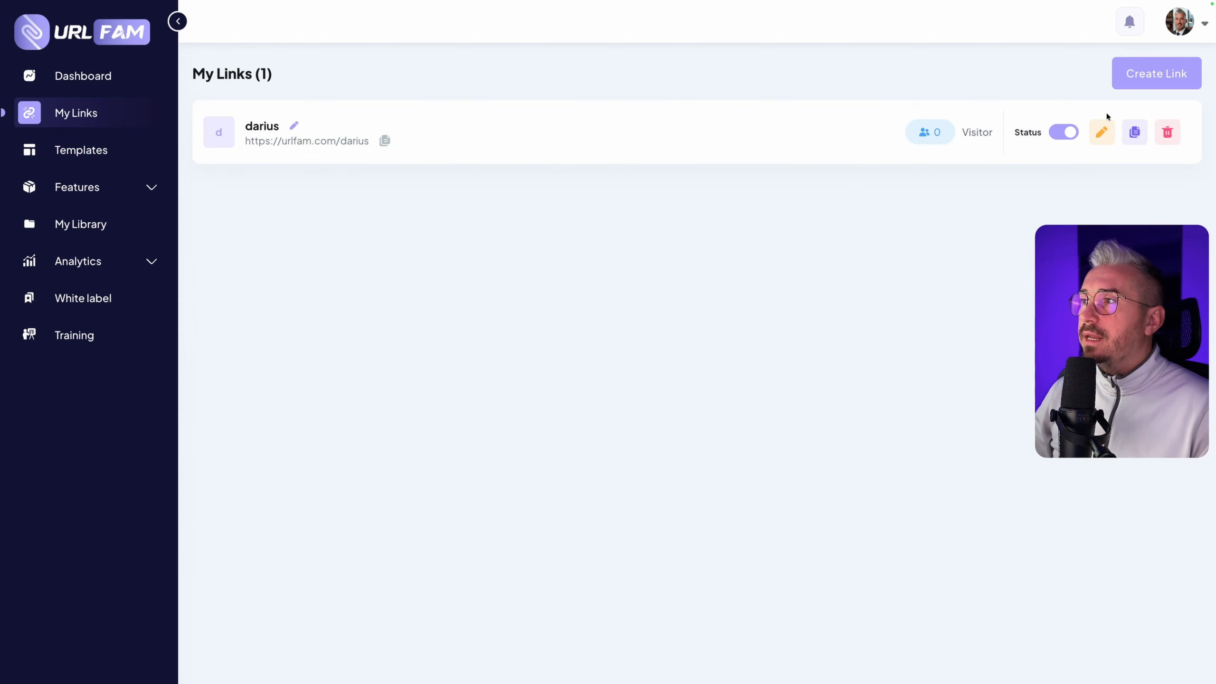
pyautogui.click(1158, 79)
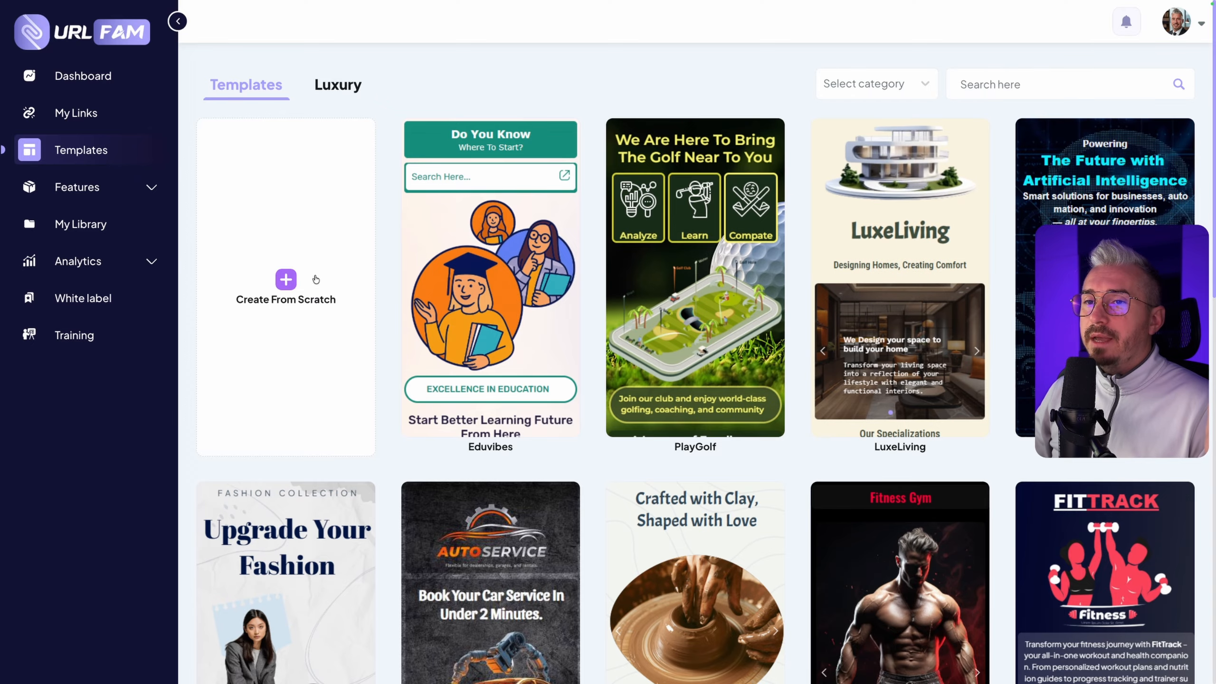
pyautogui.click(296, 288)
pyautogui.click(484, 314)
pyautogui.write('Darius Reed Links')
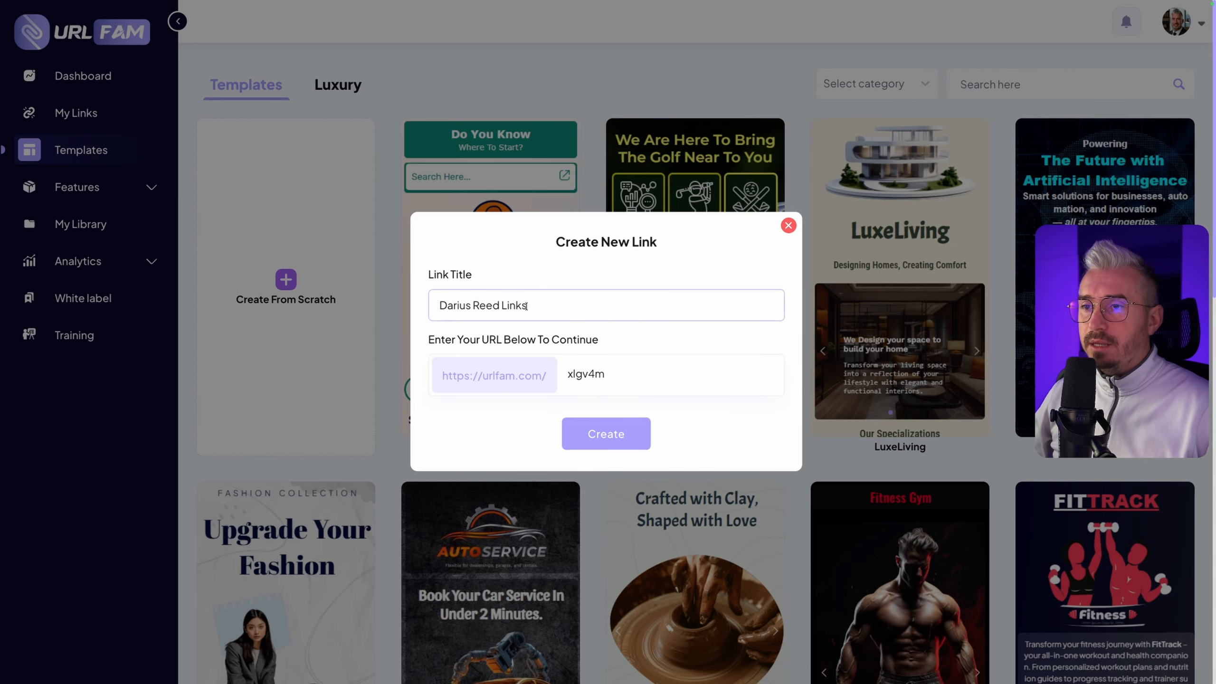
# Replace the suggested URL ending with the owner's full name in lowercase without spaces and create the link
pyautogui.moveTo(461, 341); pyautogui.dragTo(673, 375)
pyautogui.click(580, 343)
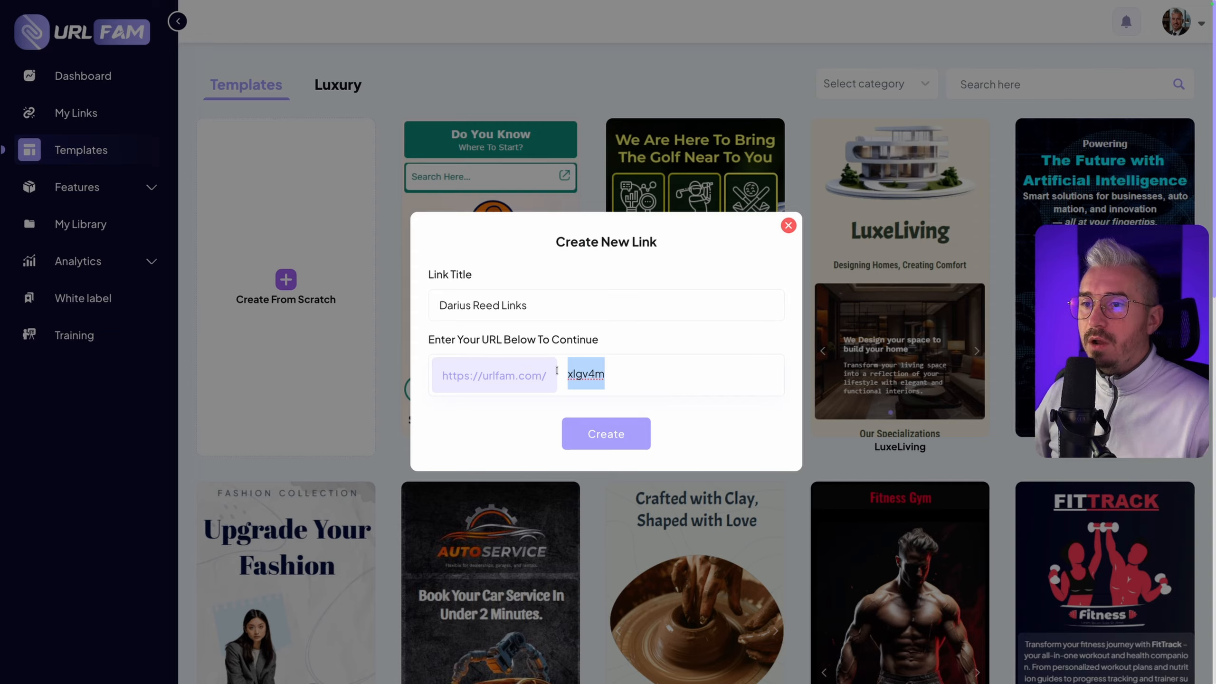
pyautogui.moveTo(469, 376); pyautogui.dragTo(515, 376)
pyautogui.click(635, 375)
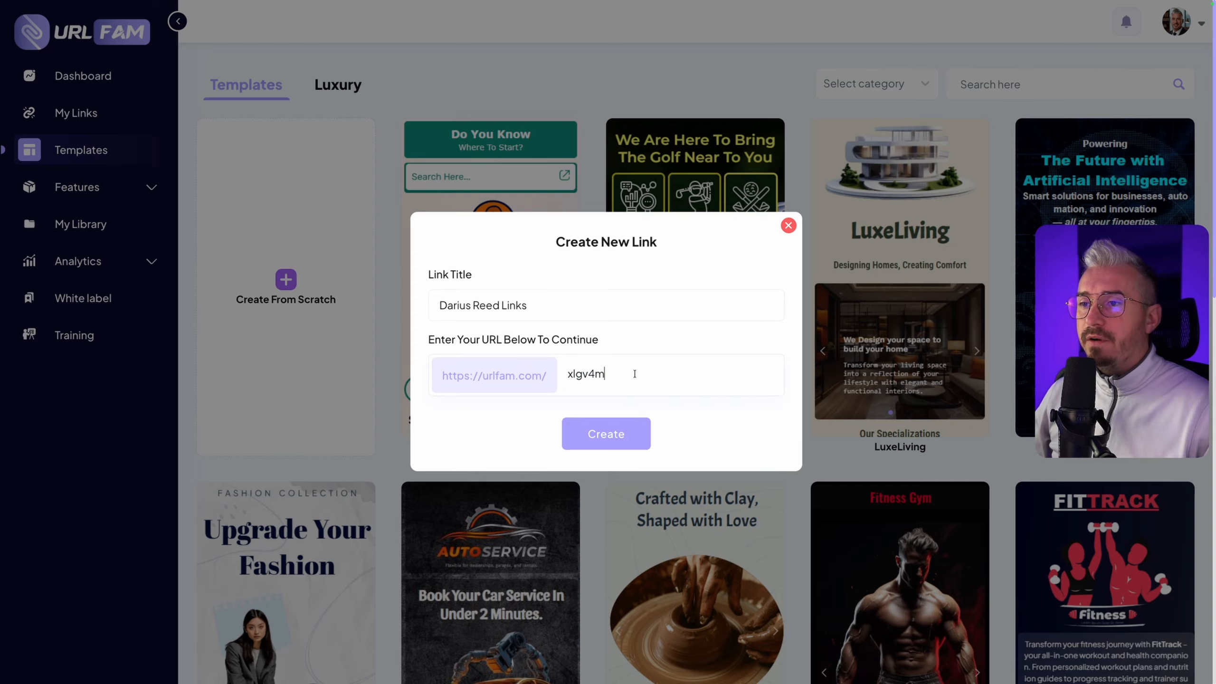
pyautogui.doubleClick(635, 374)
pyautogui.write('da')
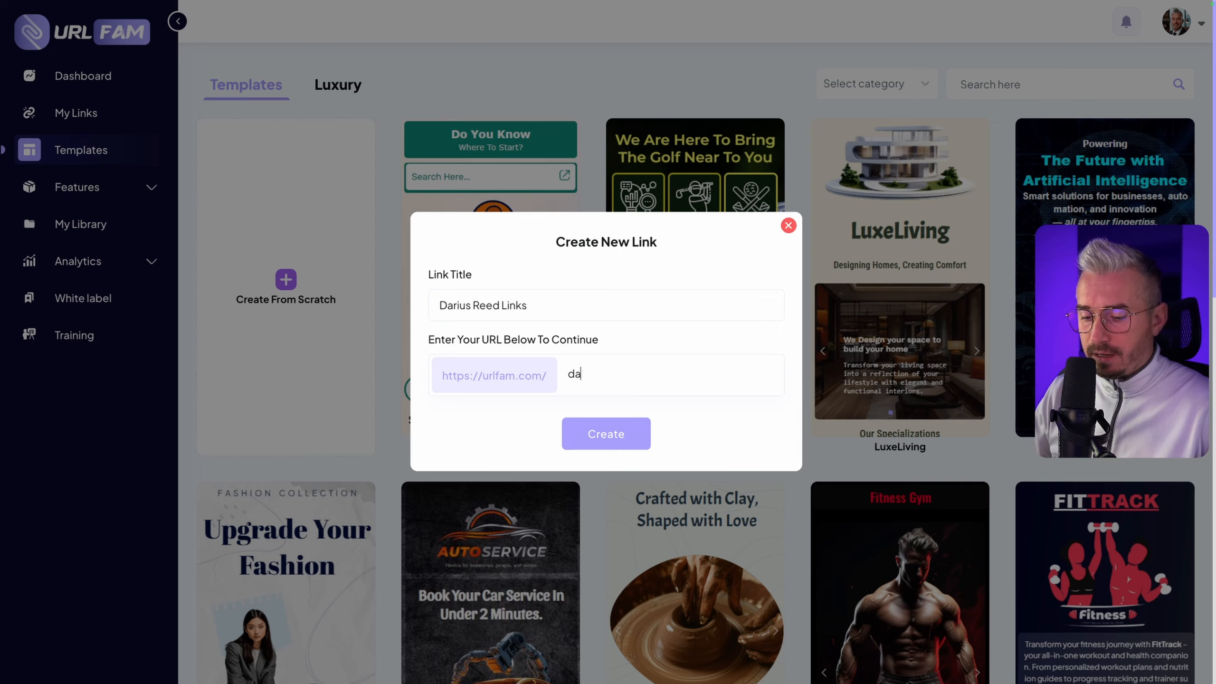
pyautogui.write('riusreed')
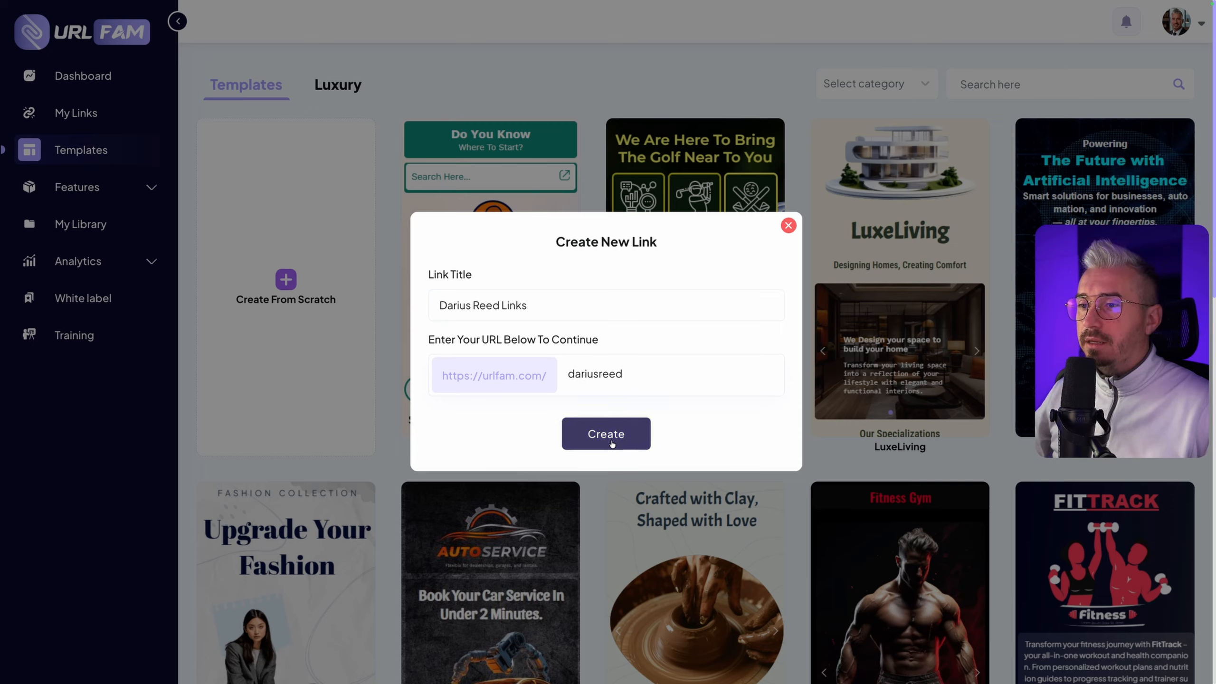
pyautogui.click(612, 442)
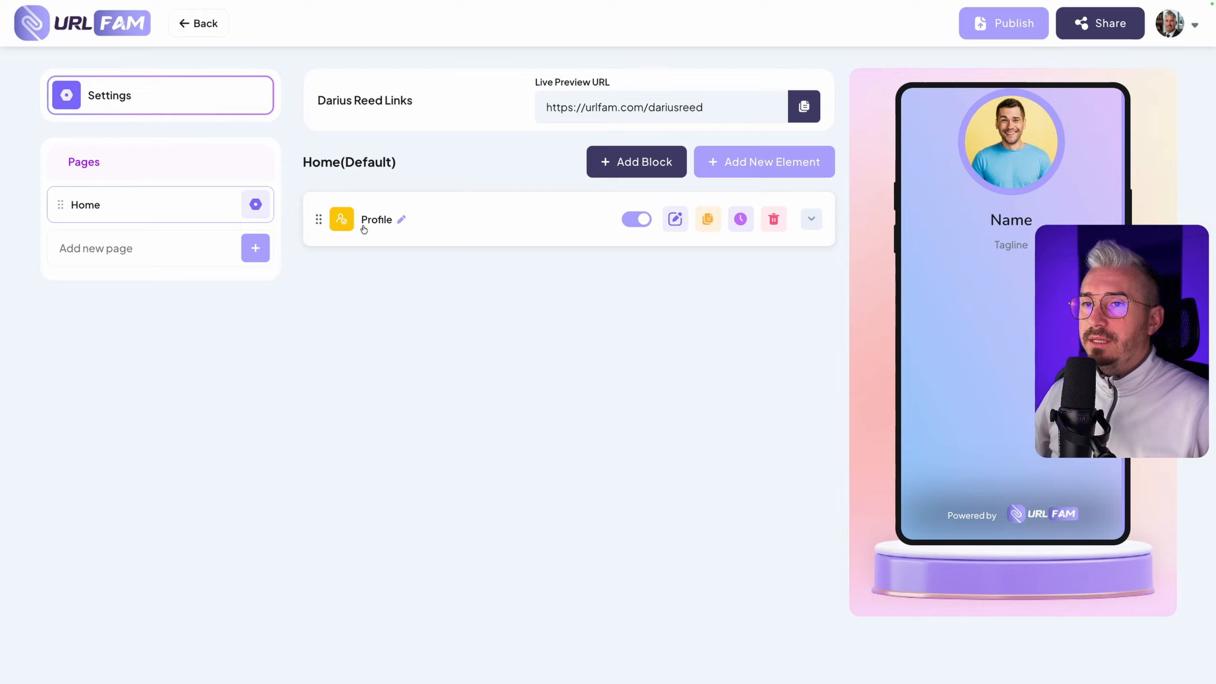
# Fill in the Profile element with the owner's full name and the tagline "Social Media Marketing Expert", and collapse it
pyautogui.click(675, 221)
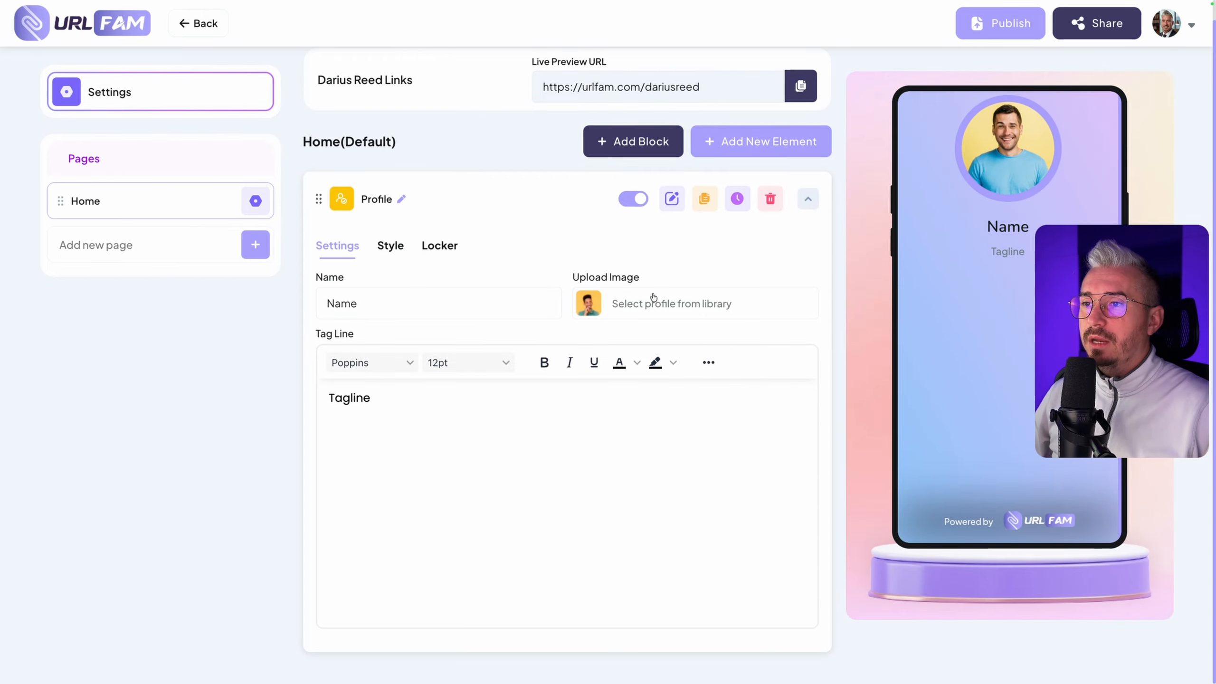
pyautogui.click(421, 297)
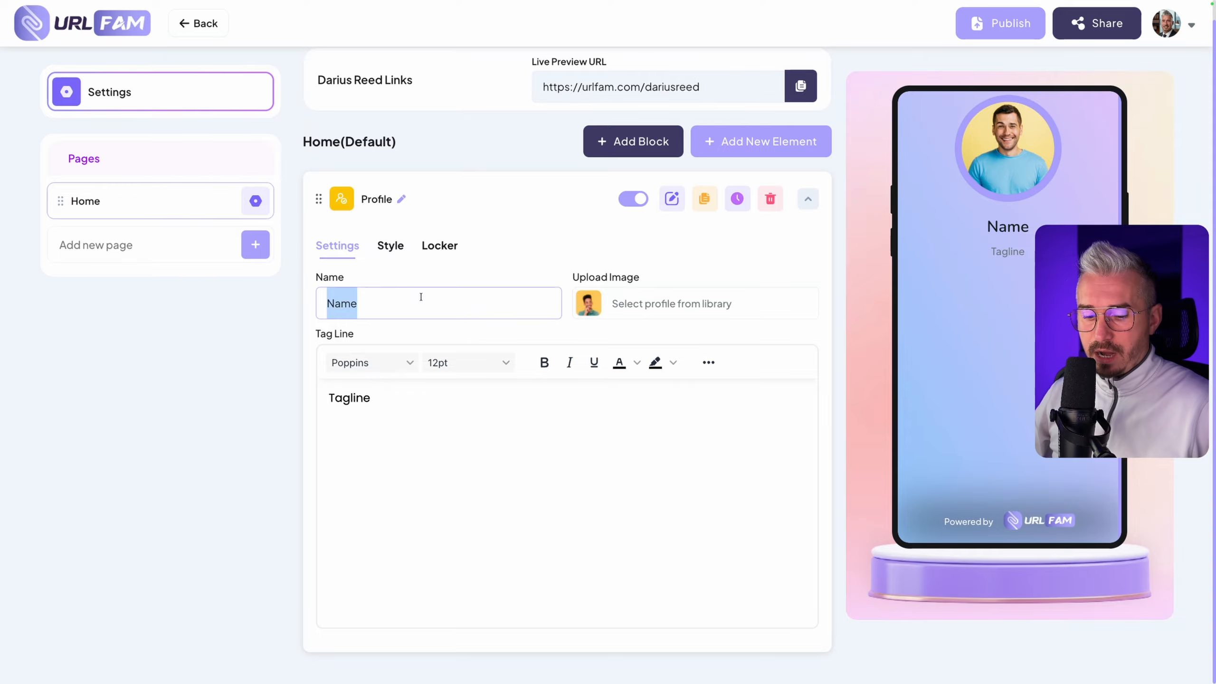
pyautogui.write('Darius Reed')
pyautogui.doubleClick(383, 404)
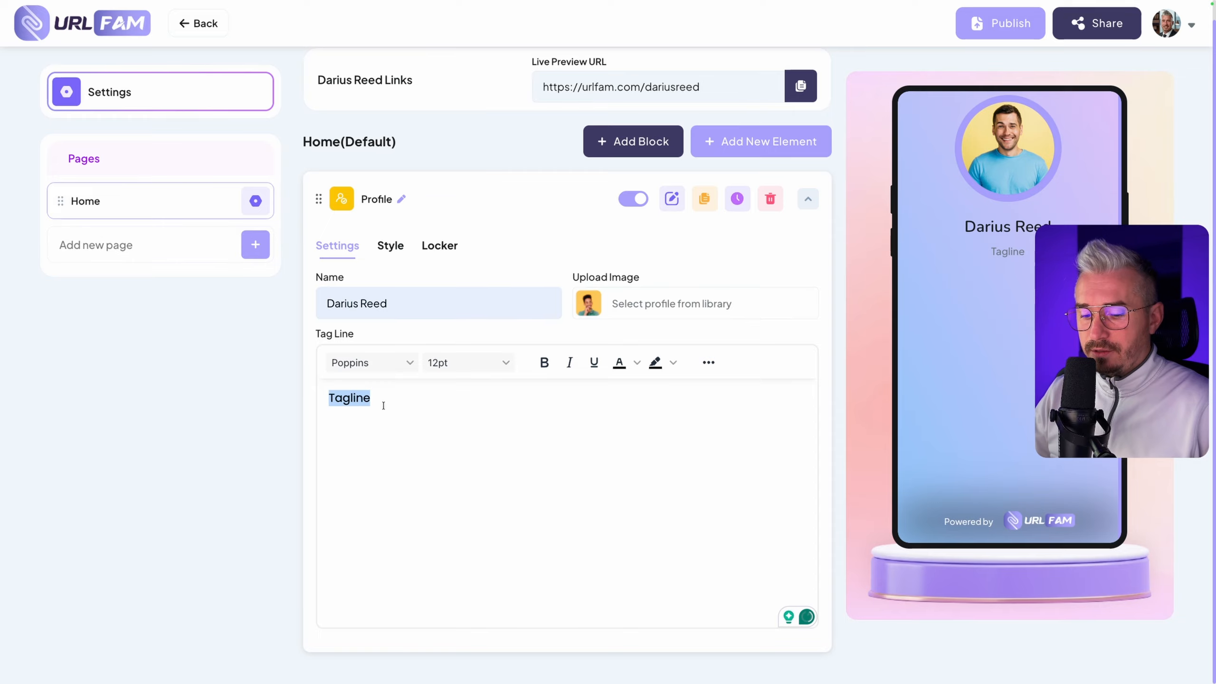
pyautogui.write('Social Media Marketing Expert')
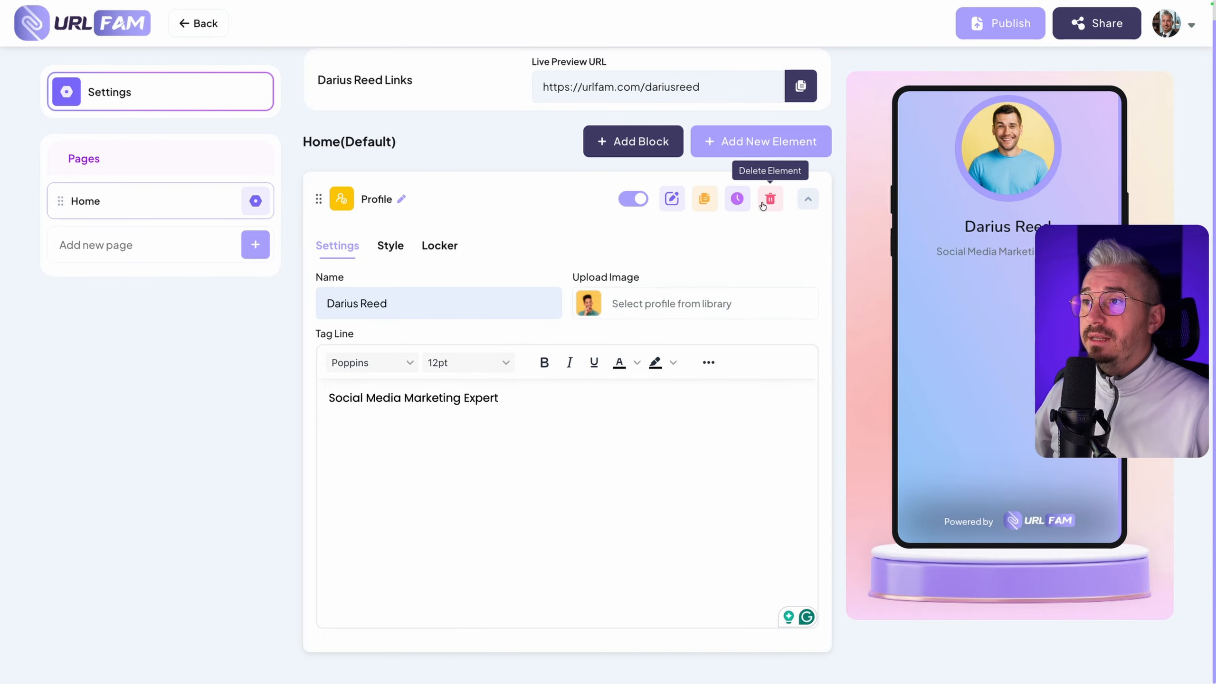
pyautogui.click(807, 203)
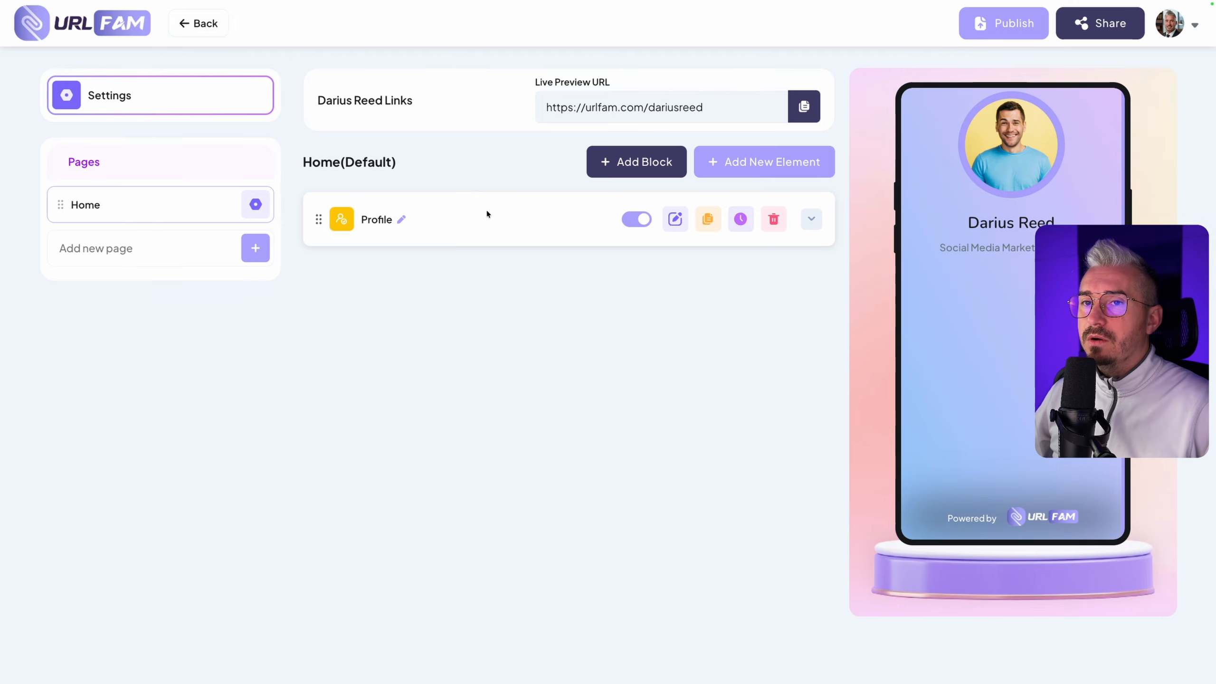
# Look through the available page elements and add a Youtube Video element from the Basic category to the Home page
pyautogui.click(766, 175)
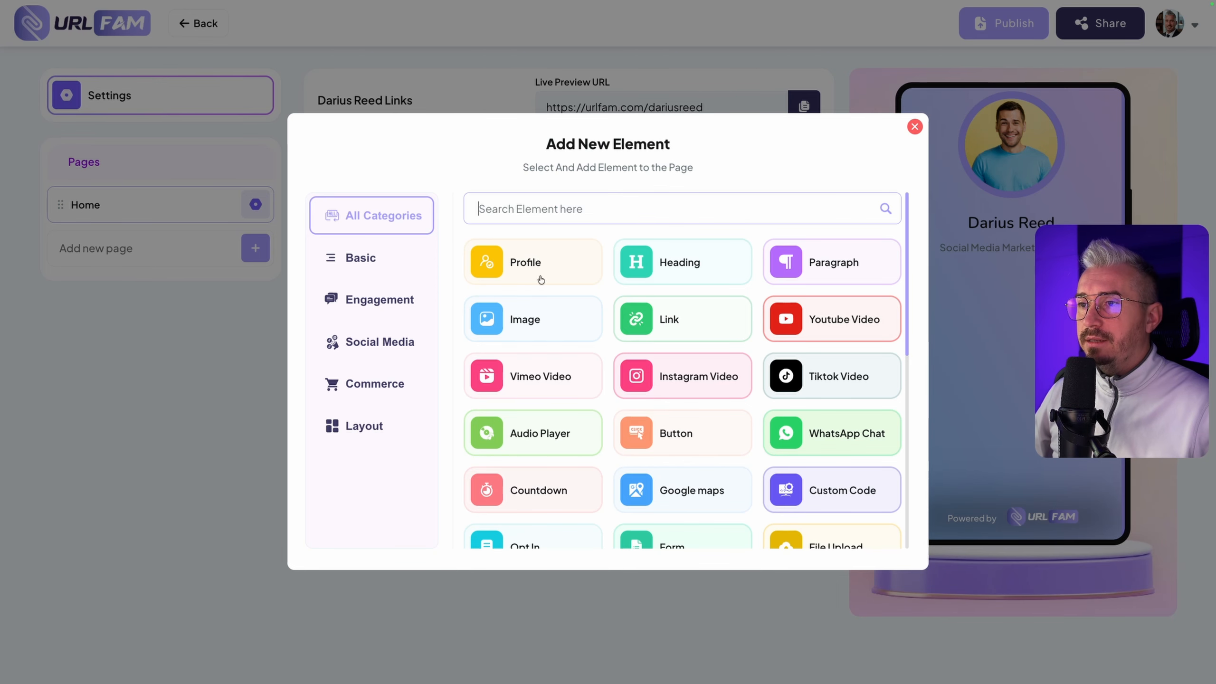
pyautogui.scroll(-5, 541, 279)
pyautogui.scroll(5, 541, 279)
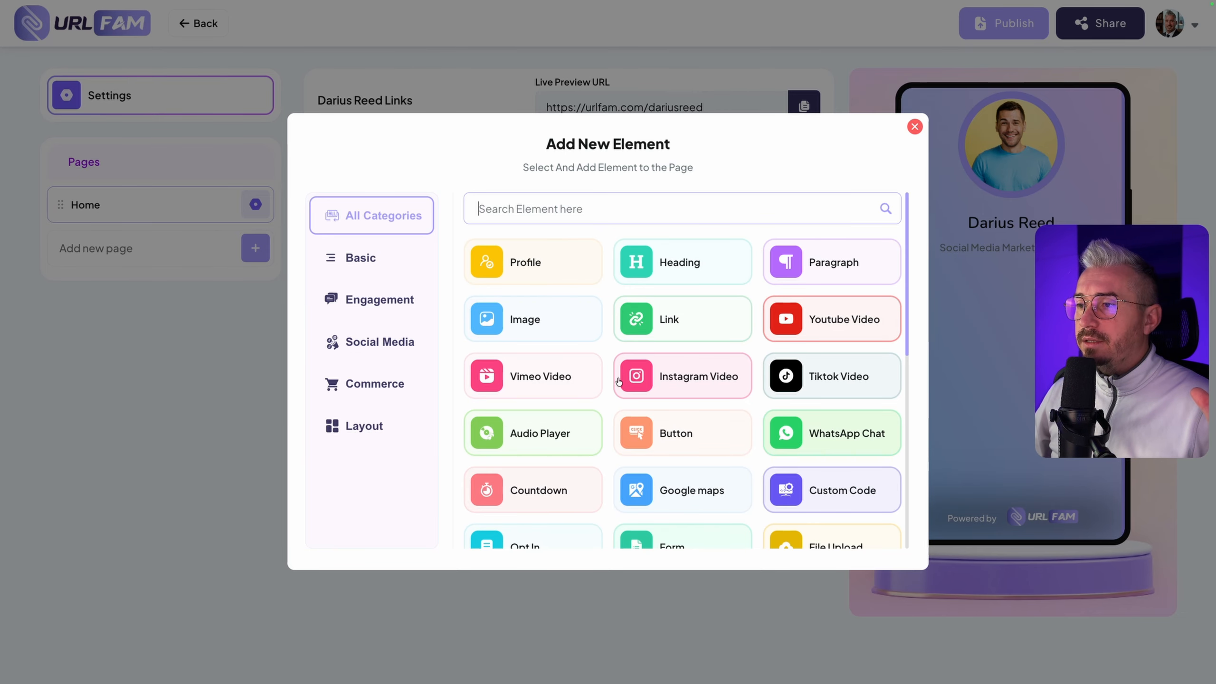
pyautogui.click(372, 266)
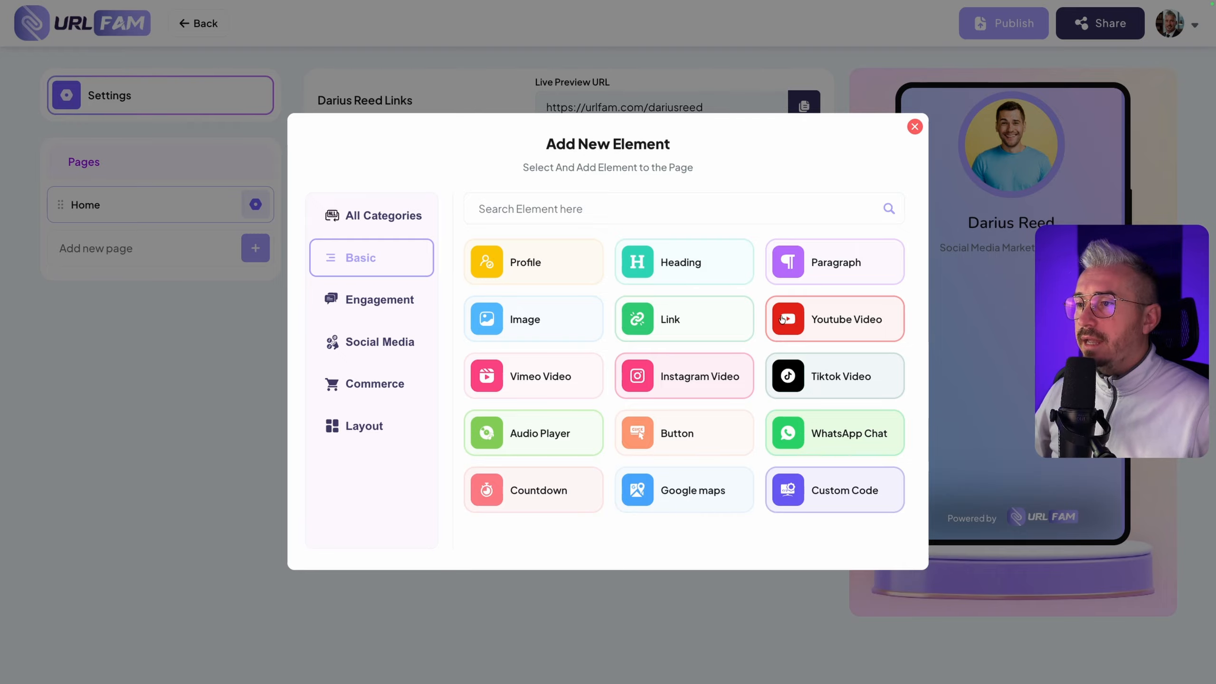
pyautogui.click(825, 325)
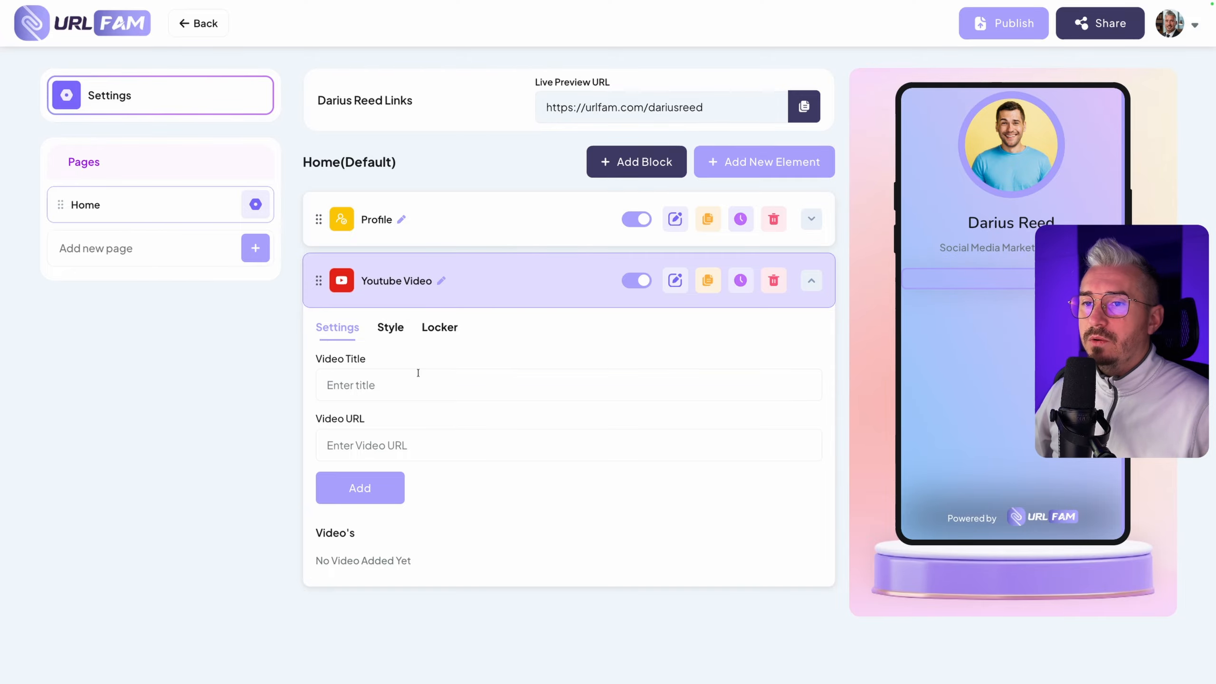
pyautogui.click(365, 386)
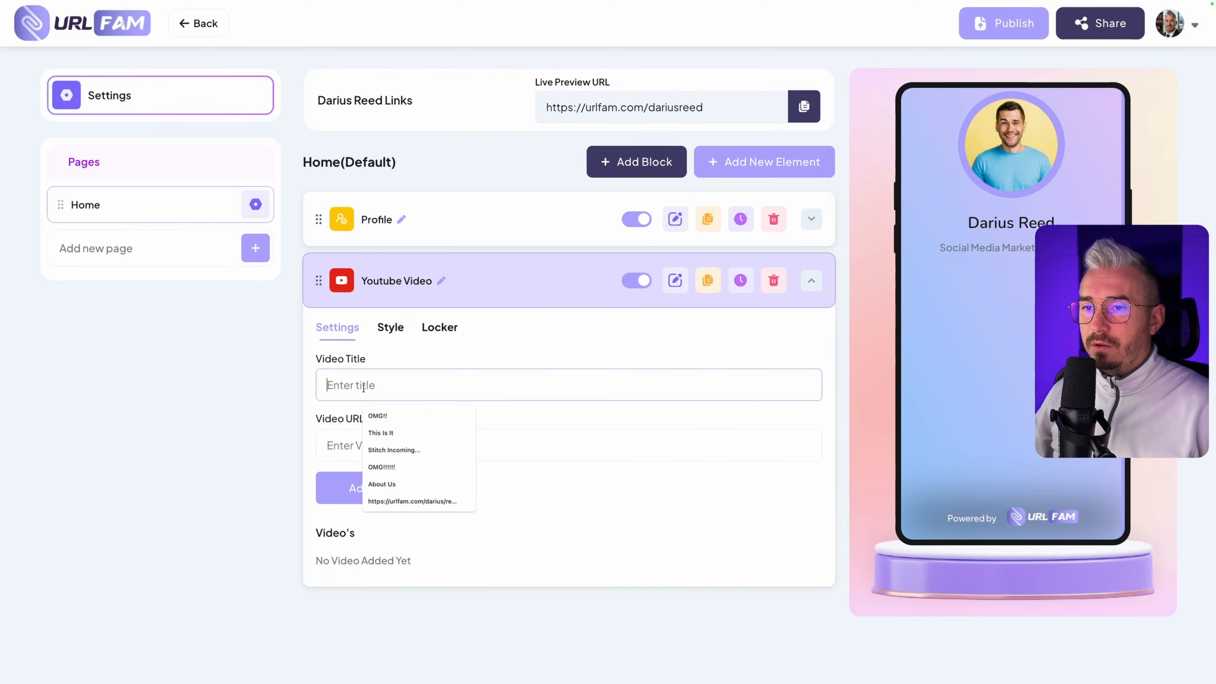
pyautogui.write('Aigencify Review')
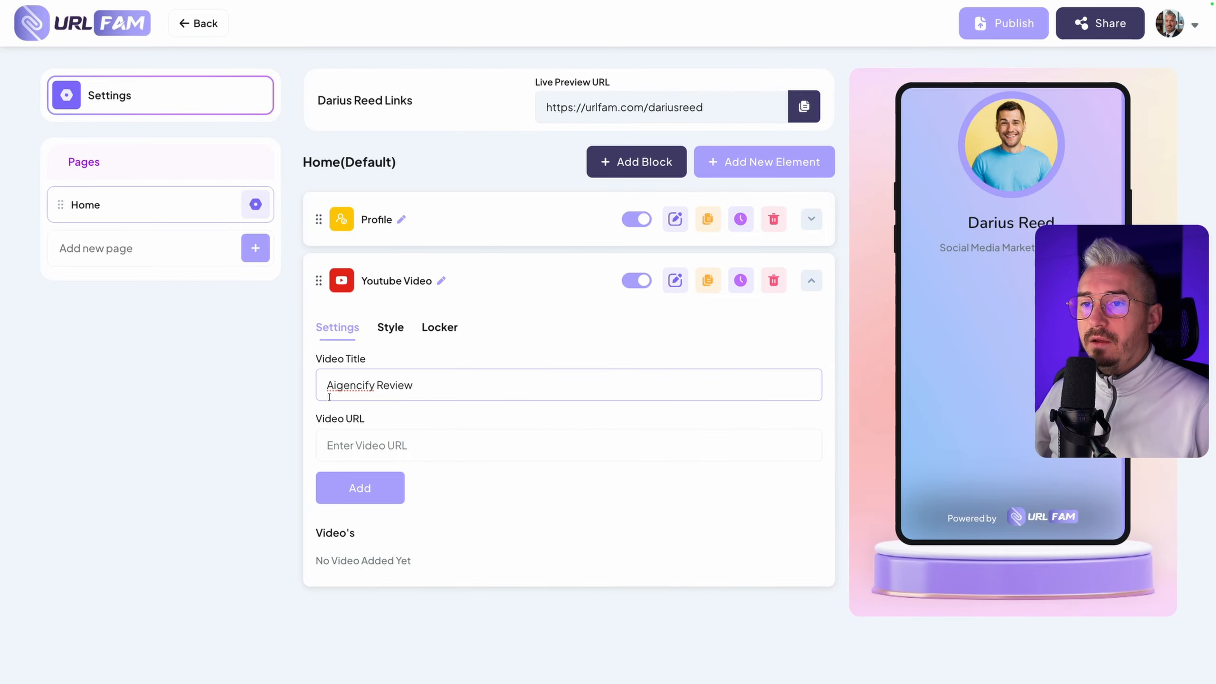
pyautogui.click(382, 439)
pyautogui.moveTo(206, 7)
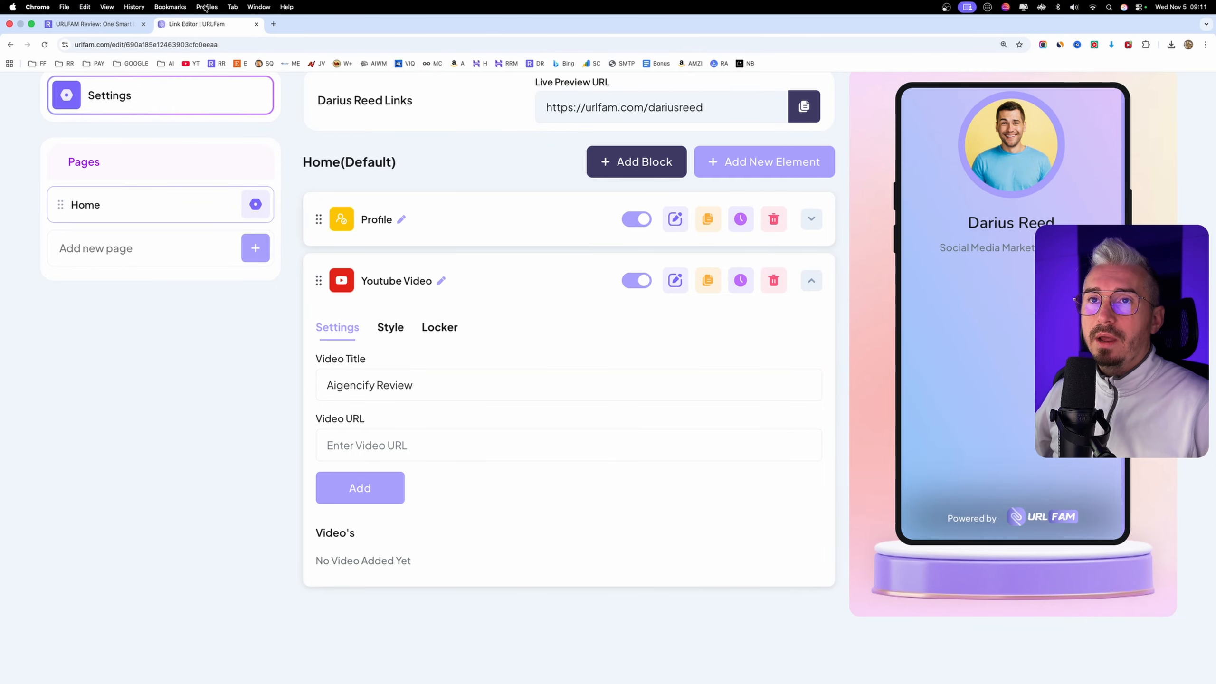
pyautogui.click(273, 24)
pyautogui.click(186, 63)
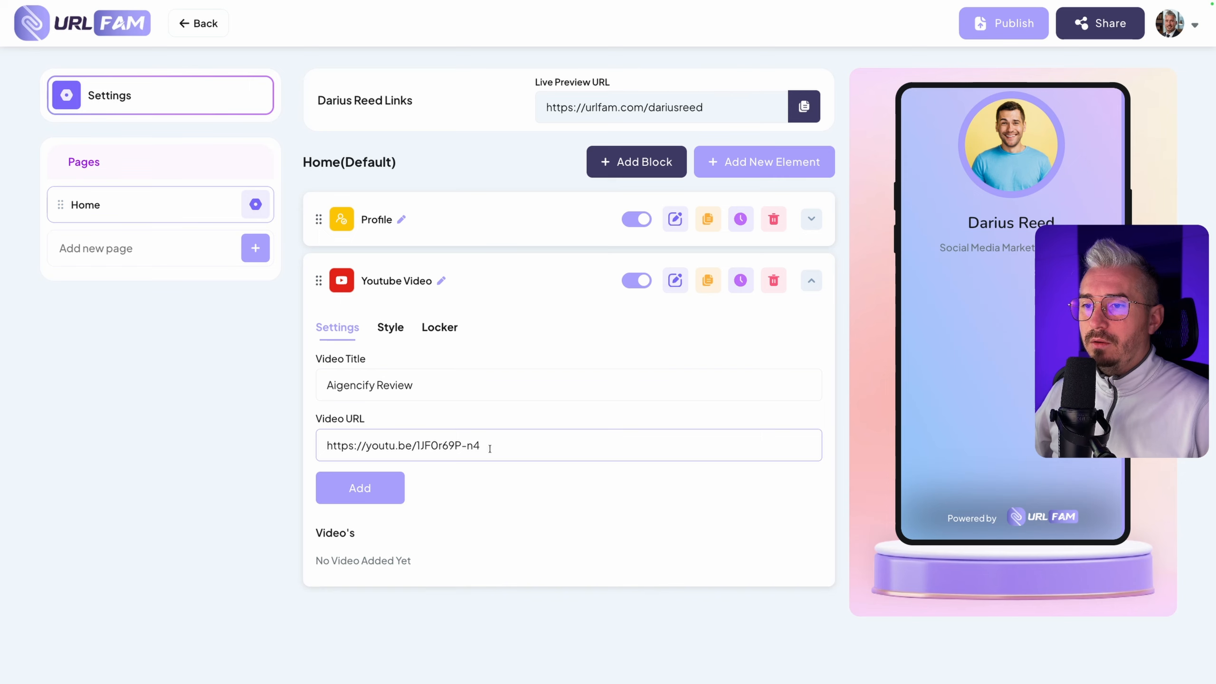
pyautogui.click(352, 487)
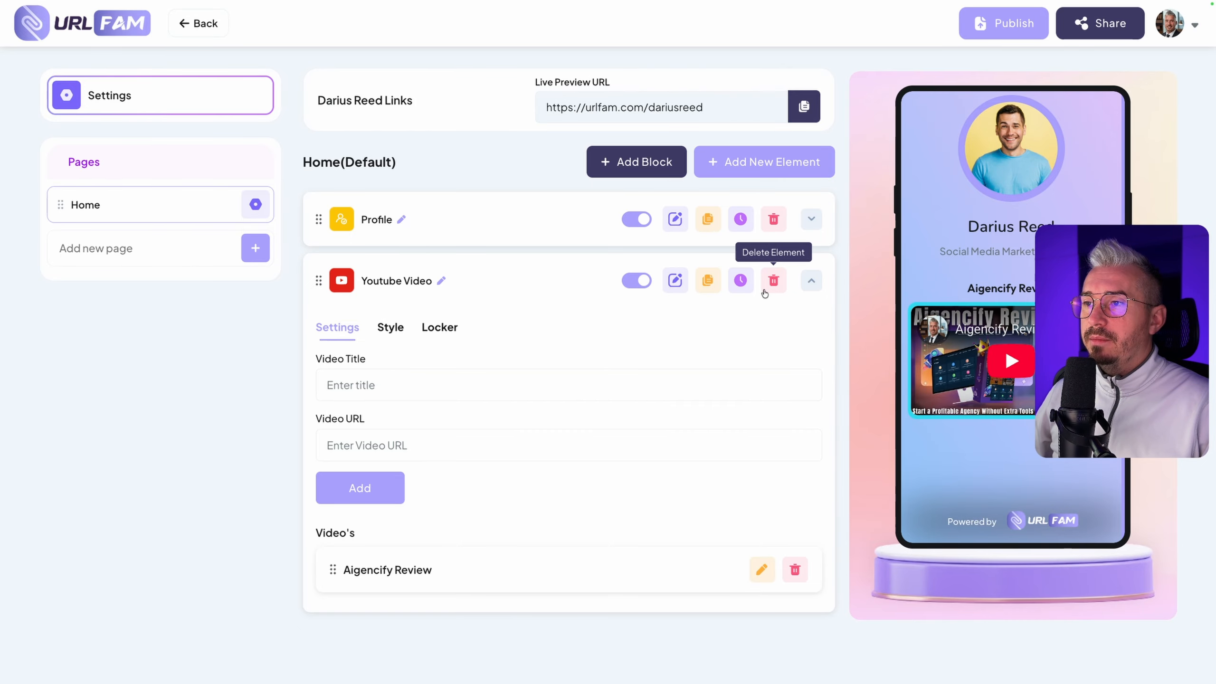
# Set the video's border radius to 16 in the Youtube Video element's style options
pyautogui.click(390, 327)
pyautogui.scroll(-1, 588, 361)
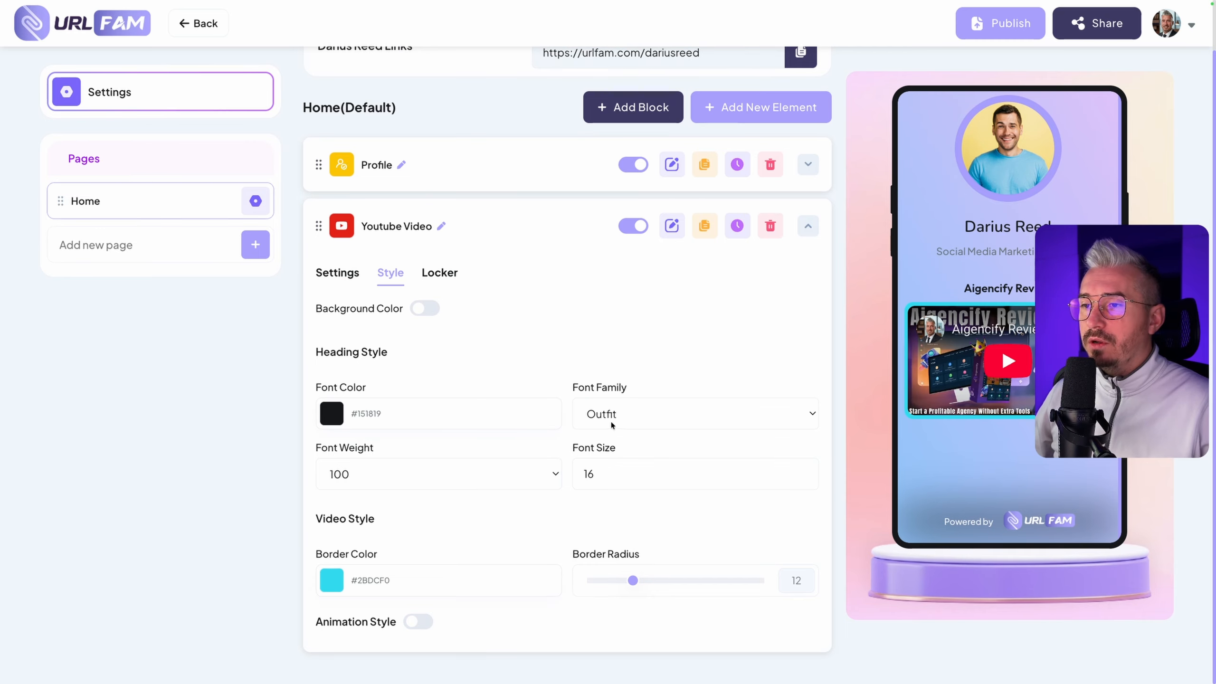
pyautogui.moveTo(1056, 291); pyautogui.dragTo(965, 289)
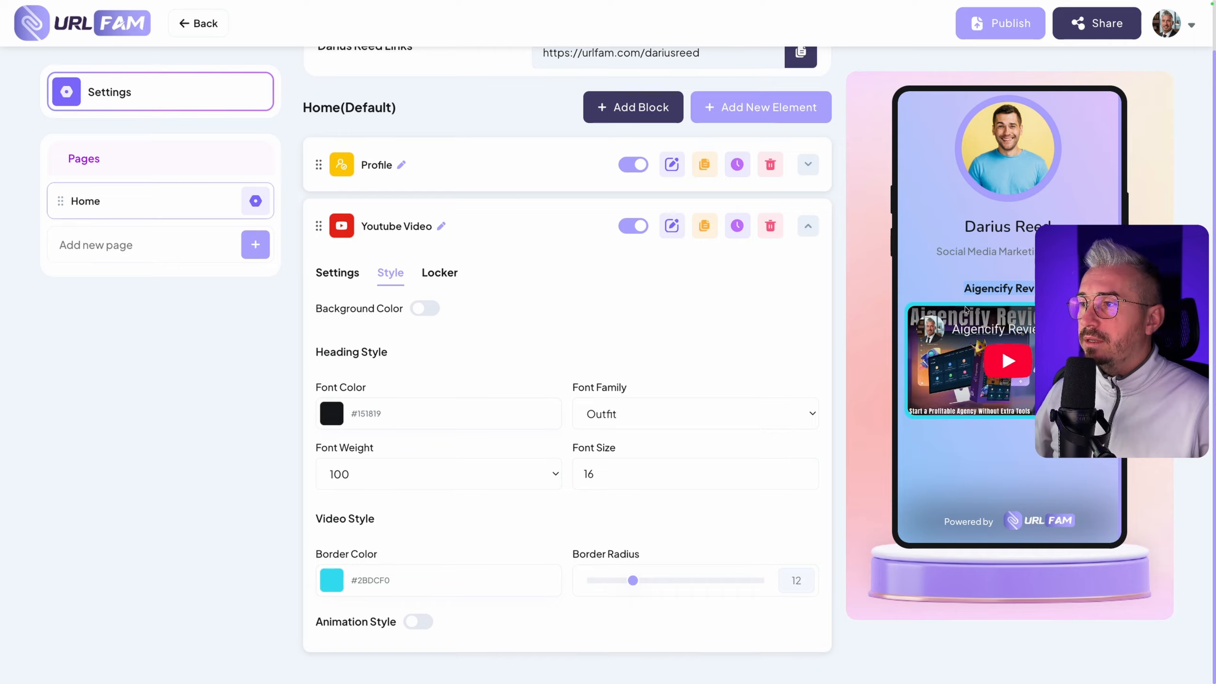
pyautogui.moveTo(633, 580)
pyautogui.mouseDown()
pyautogui.moveTo(680, 579)
pyautogui.moveTo(646, 580)
pyautogui.mouseUp()
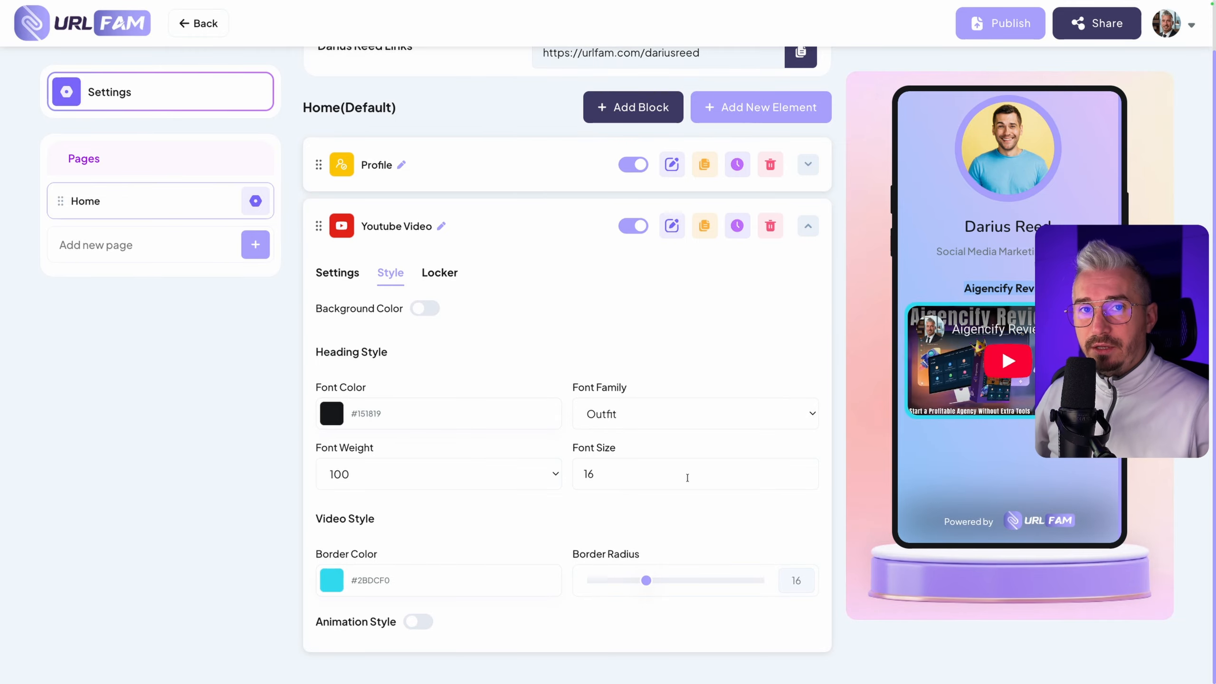
# Enable the Animation Style of the Youtube Video element and choose the Pulse animation
pyautogui.click(421, 624)
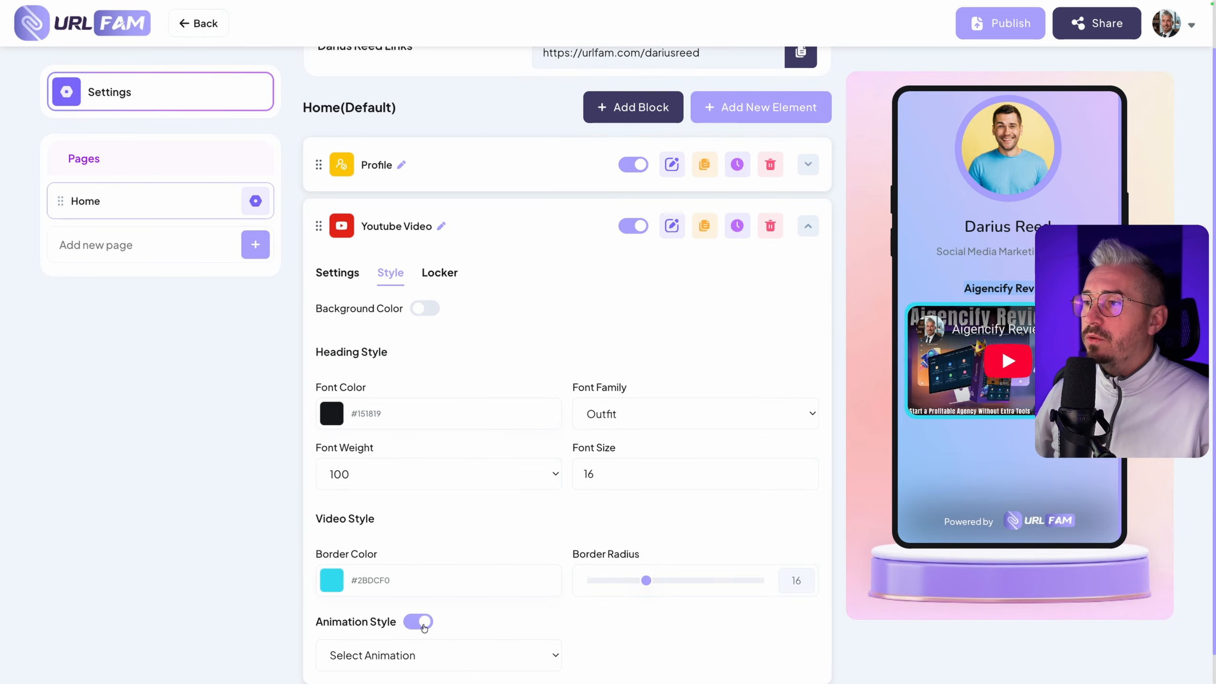
pyautogui.scroll(-2, 422, 599)
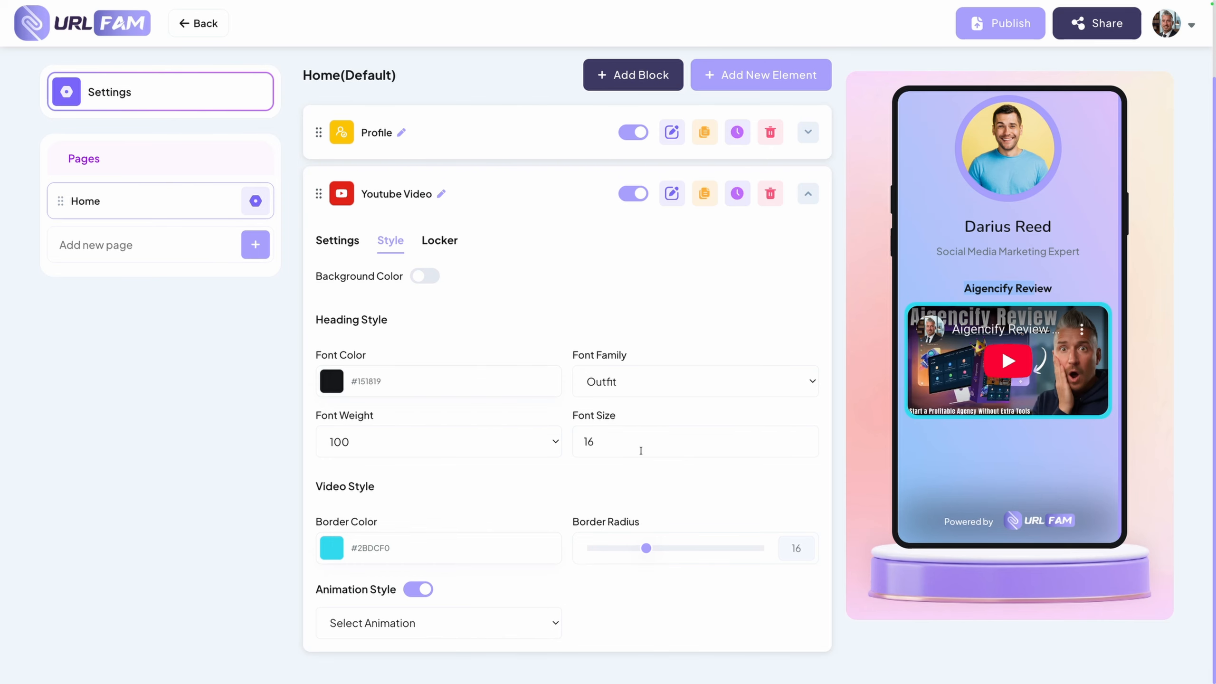
pyautogui.scroll(-1, 641, 449)
pyautogui.click(372, 624)
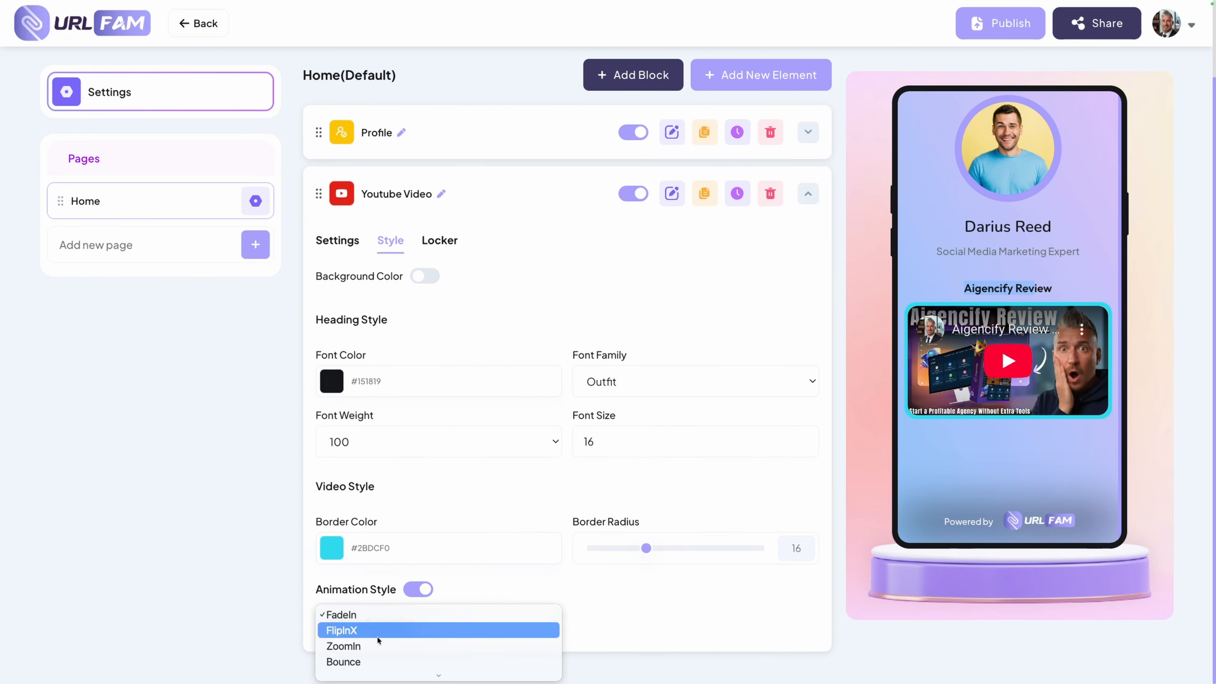
pyautogui.click(397, 529)
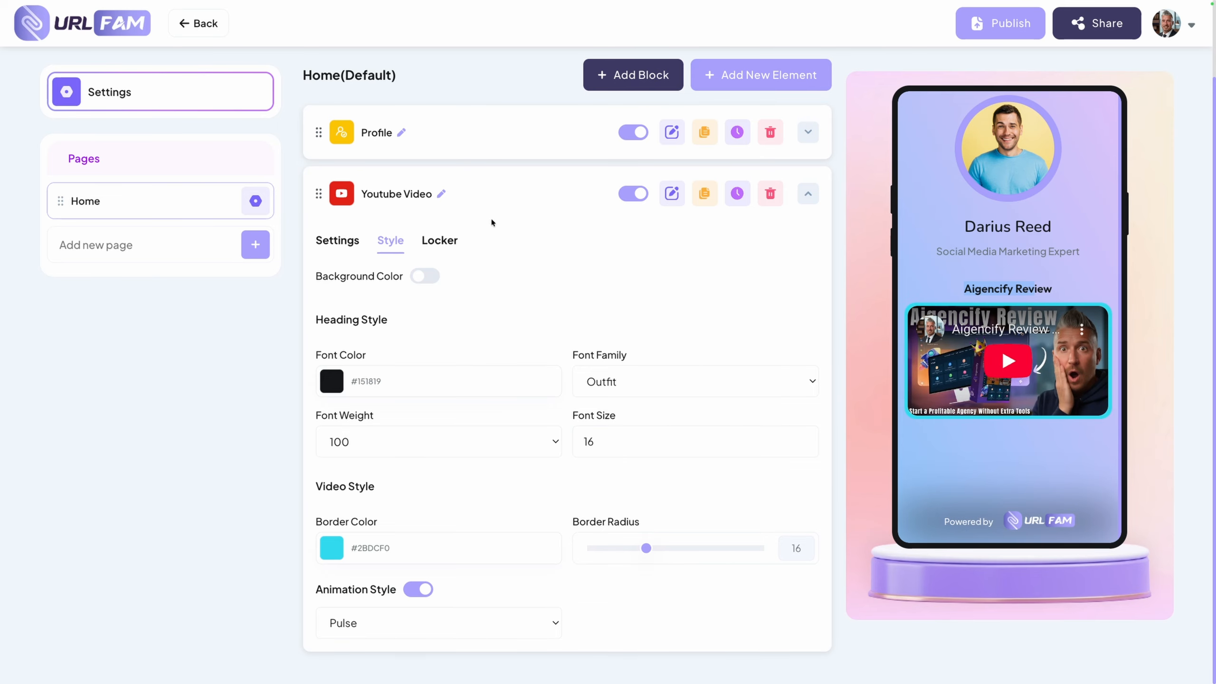
# Try activating the Youtube Video element's locker with the Password unlock type and switch the locker off again
pyautogui.click(450, 245)
pyautogui.scroll(2, 449, 249)
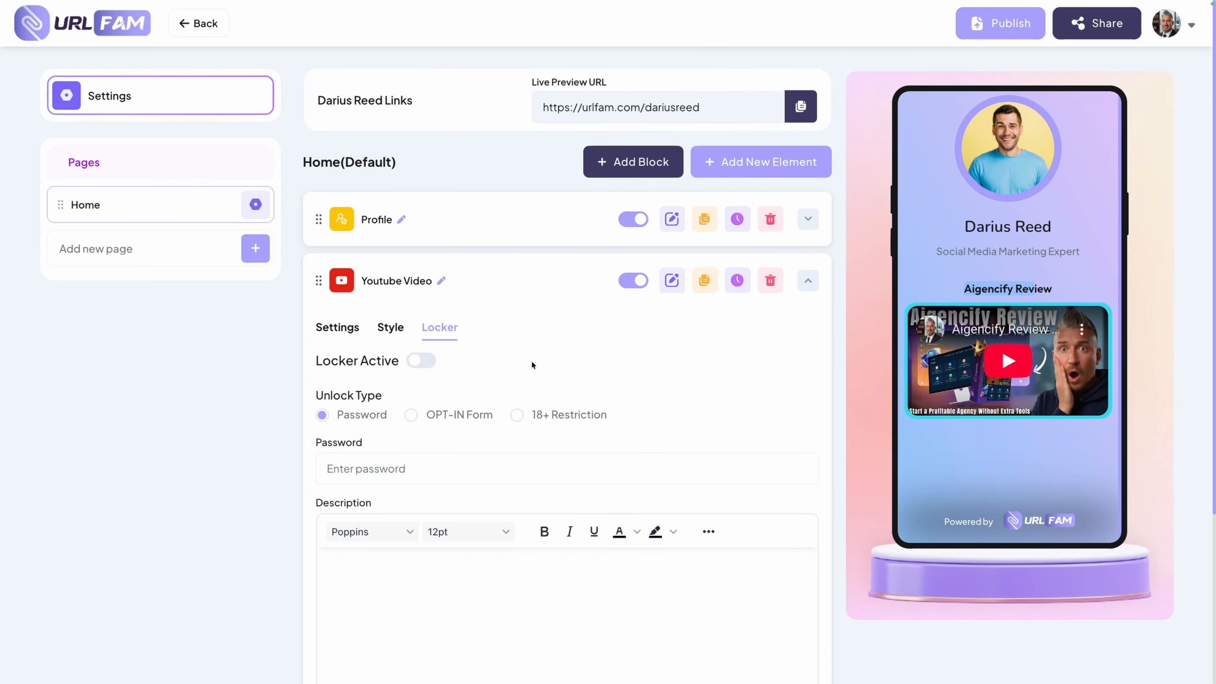
pyautogui.click(422, 362)
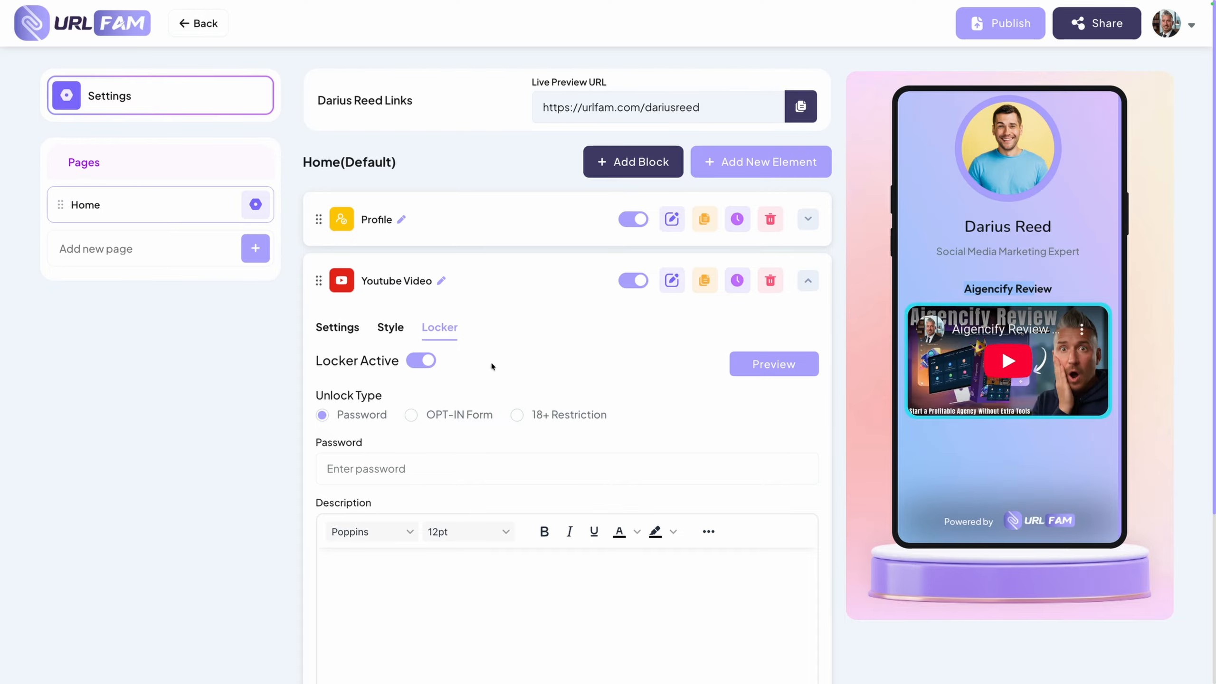
pyautogui.click(353, 463)
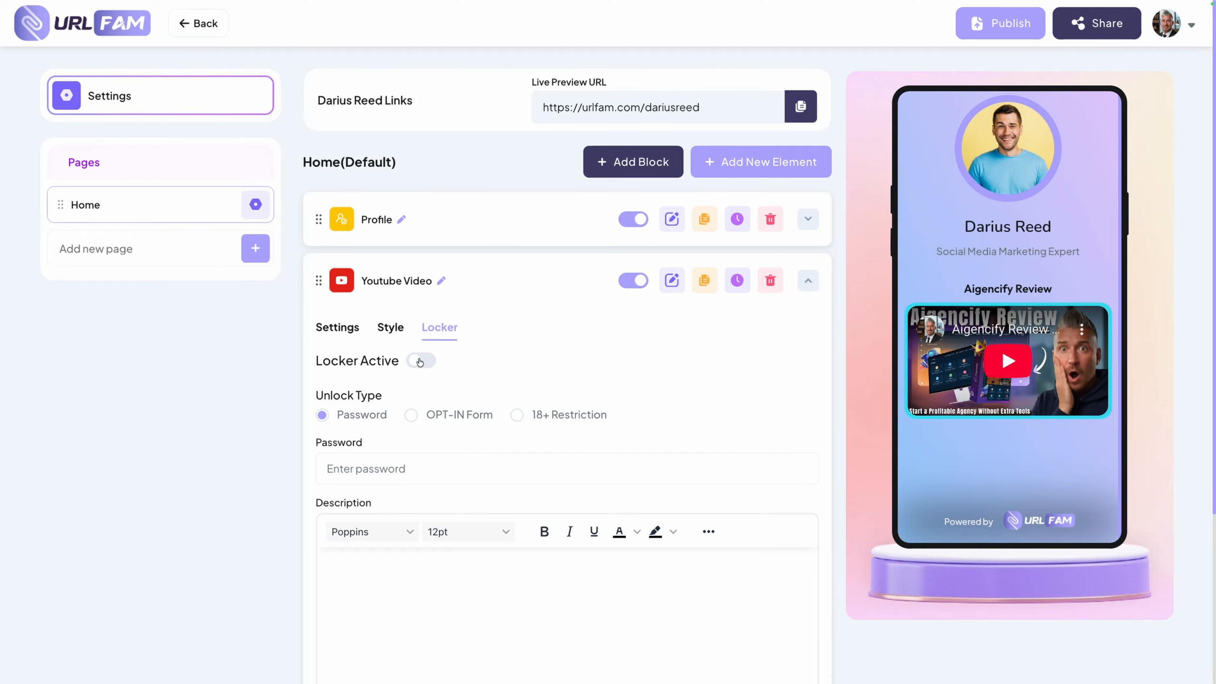
pyautogui.click(390, 327)
# Collapse the Youtube Video element and add a Button element from the Basic category with the text "Get Aigencify & Bonuses Here"
pyautogui.click(808, 284)
pyautogui.click(748, 165)
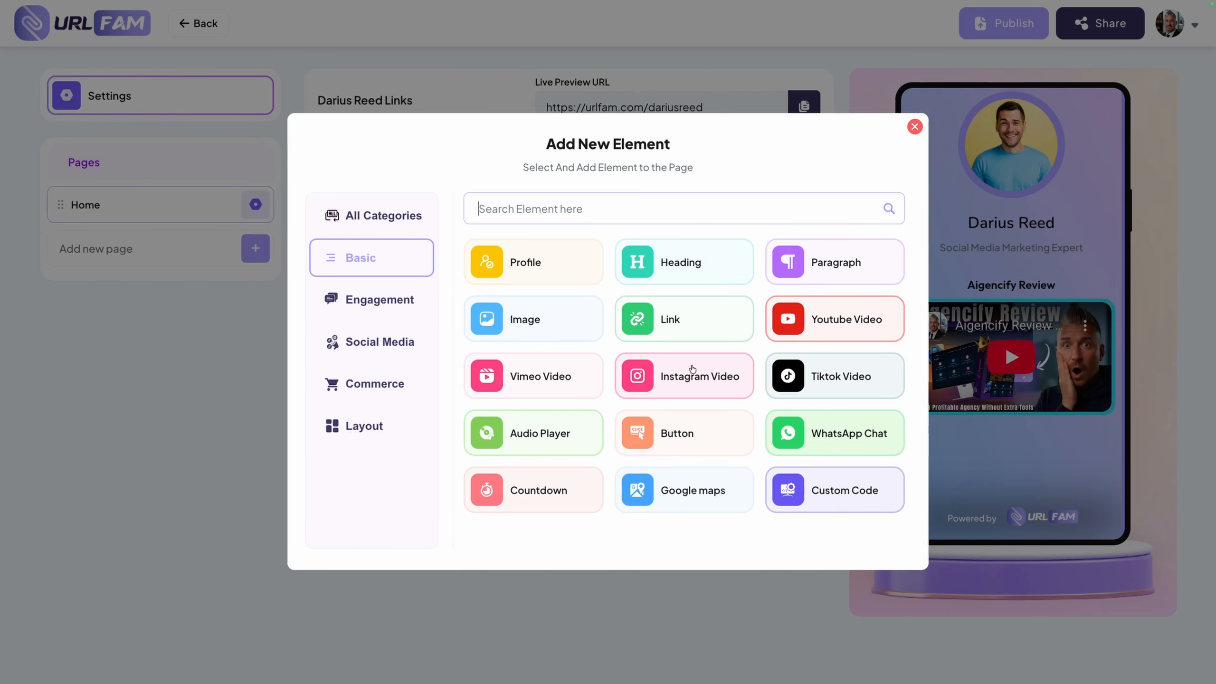
pyautogui.click(668, 439)
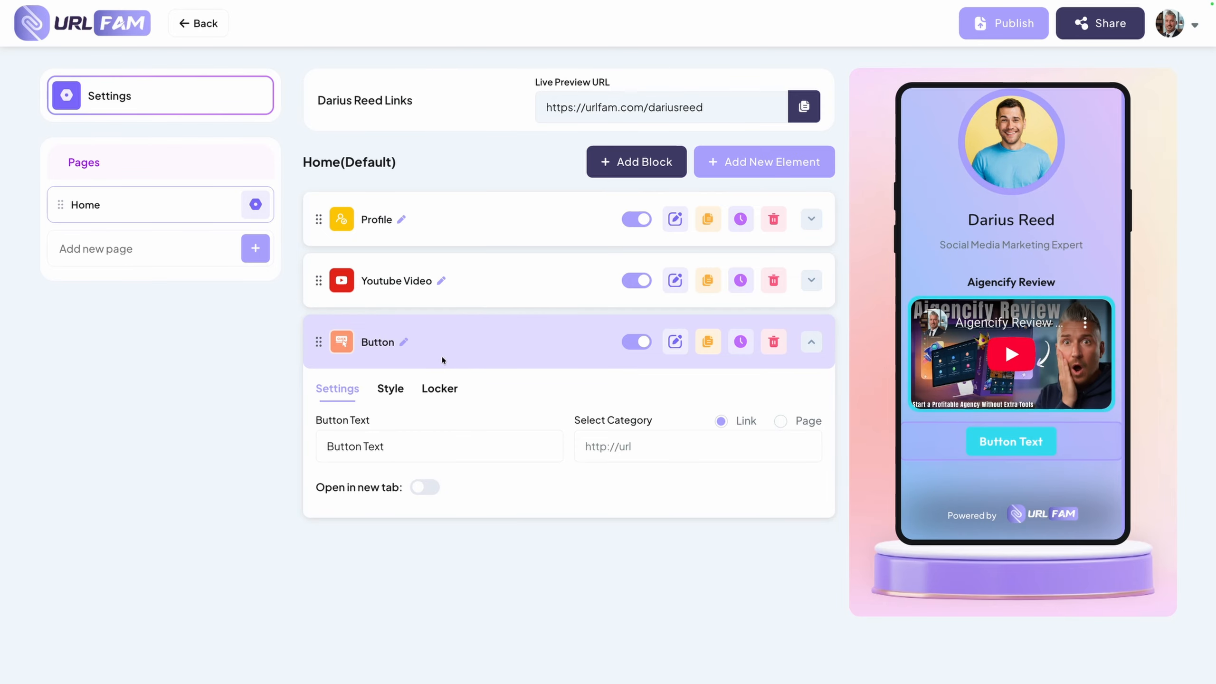
pyautogui.tripleClick(430, 450)
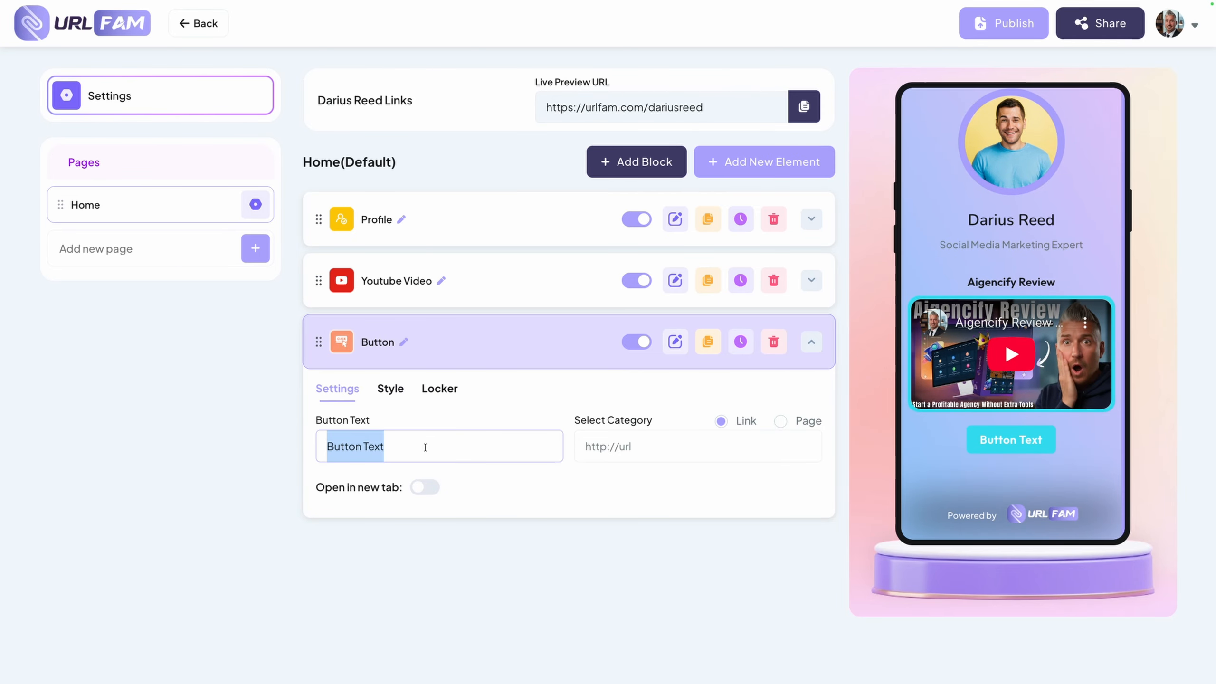
pyautogui.write('Get Aigencify & Bonuses Here')
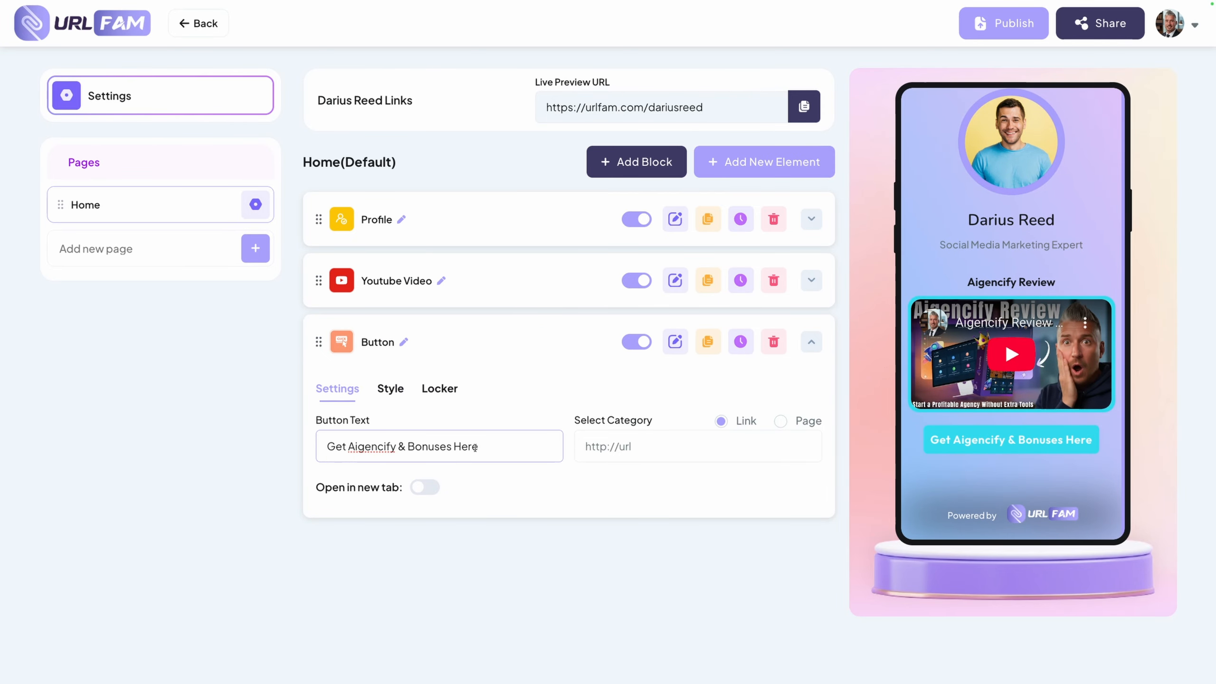
pyautogui.click(603, 440)
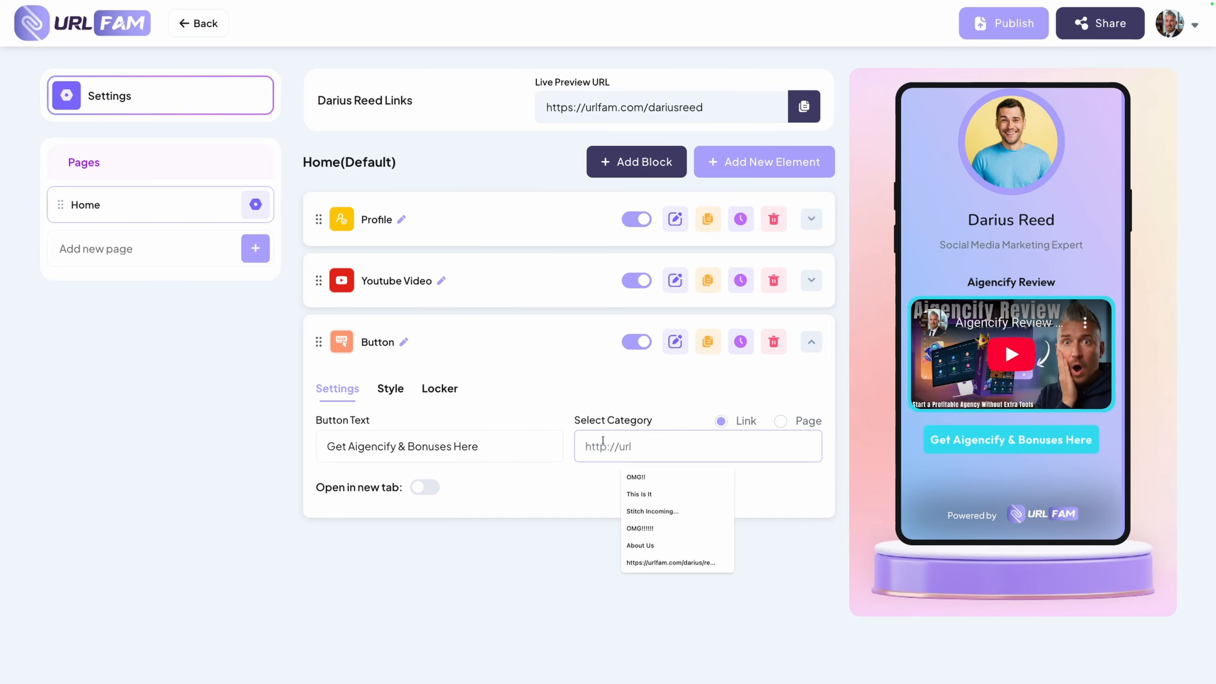
pyautogui.click(569, 438)
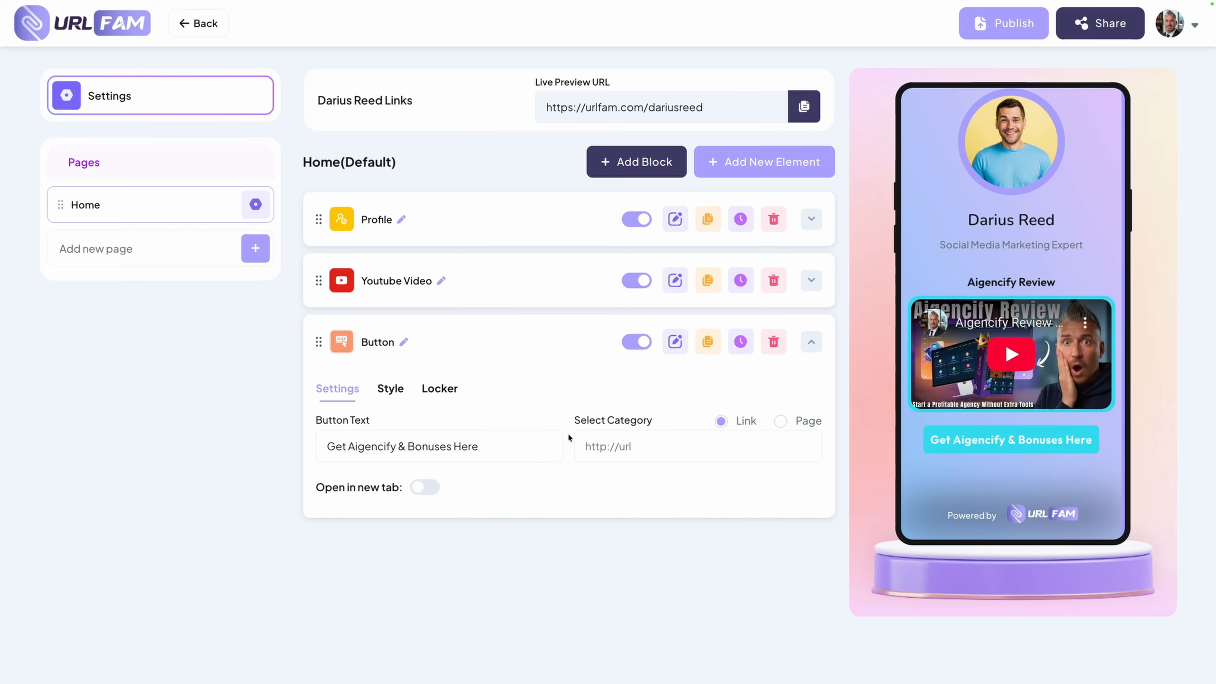
pyautogui.click(619, 451)
pyautogui.write('https://youtu.be/1JF0r69P-n4')
pyautogui.click(669, 482)
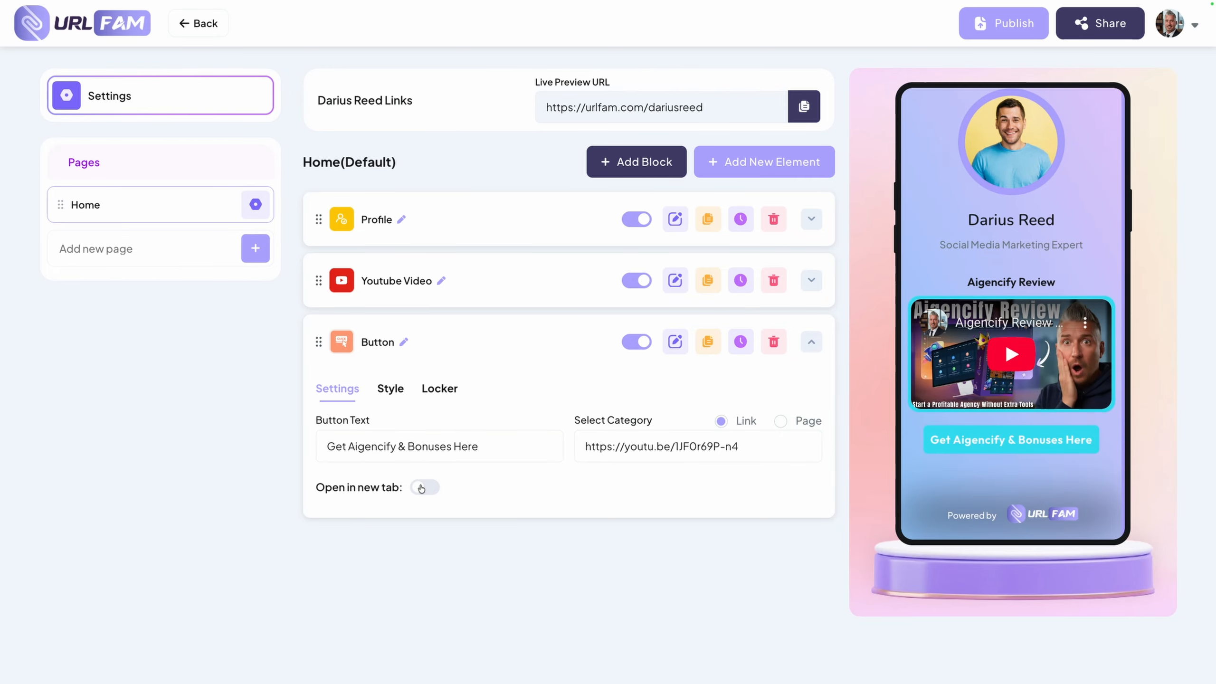
# Change the button's background color to solid yellow #FAE300
pyautogui.click(390, 388)
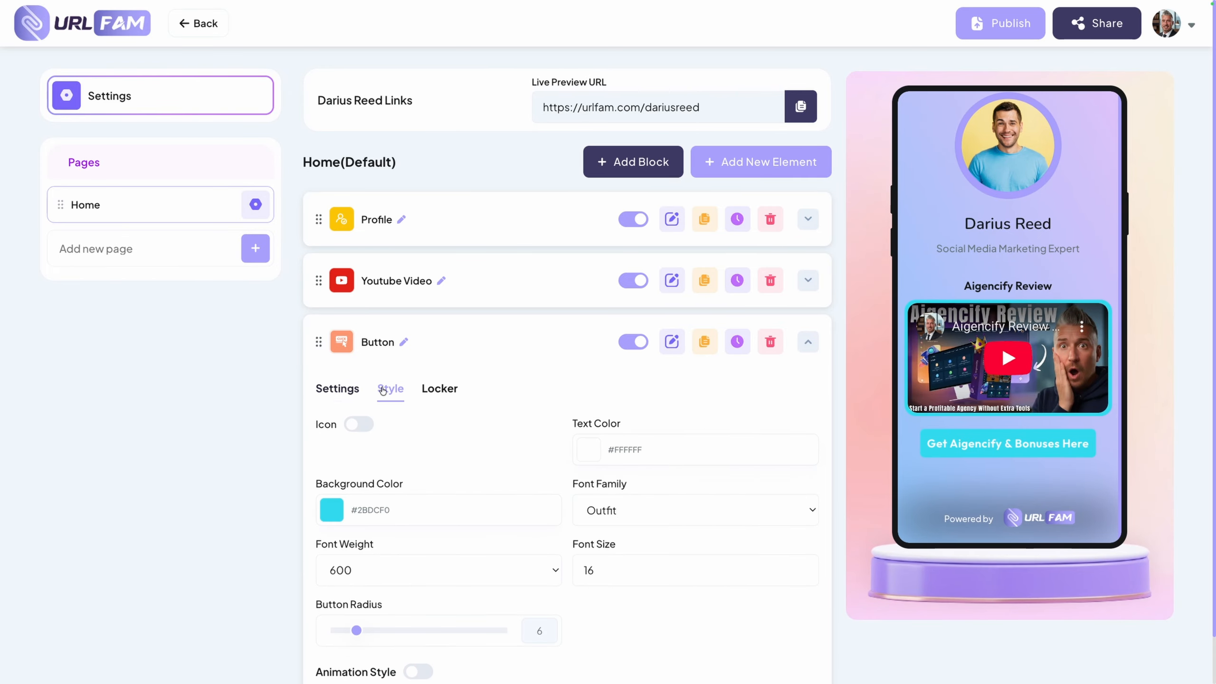
pyautogui.scroll(-1, 376, 392)
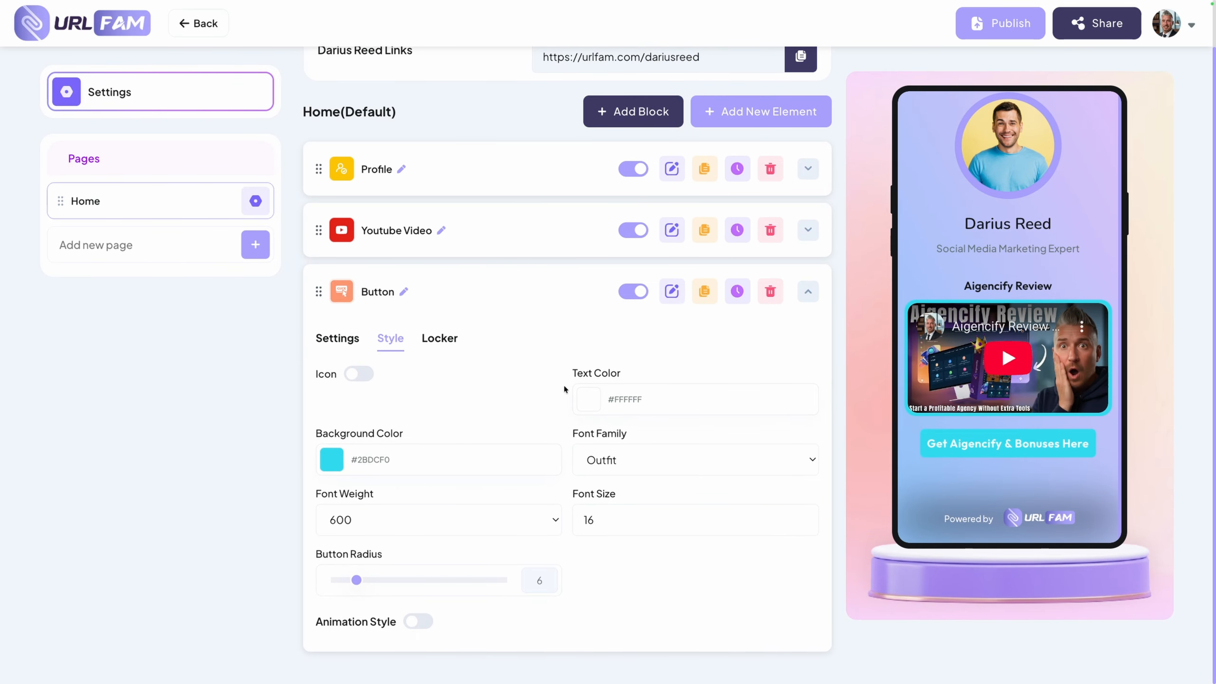
pyautogui.click(323, 459)
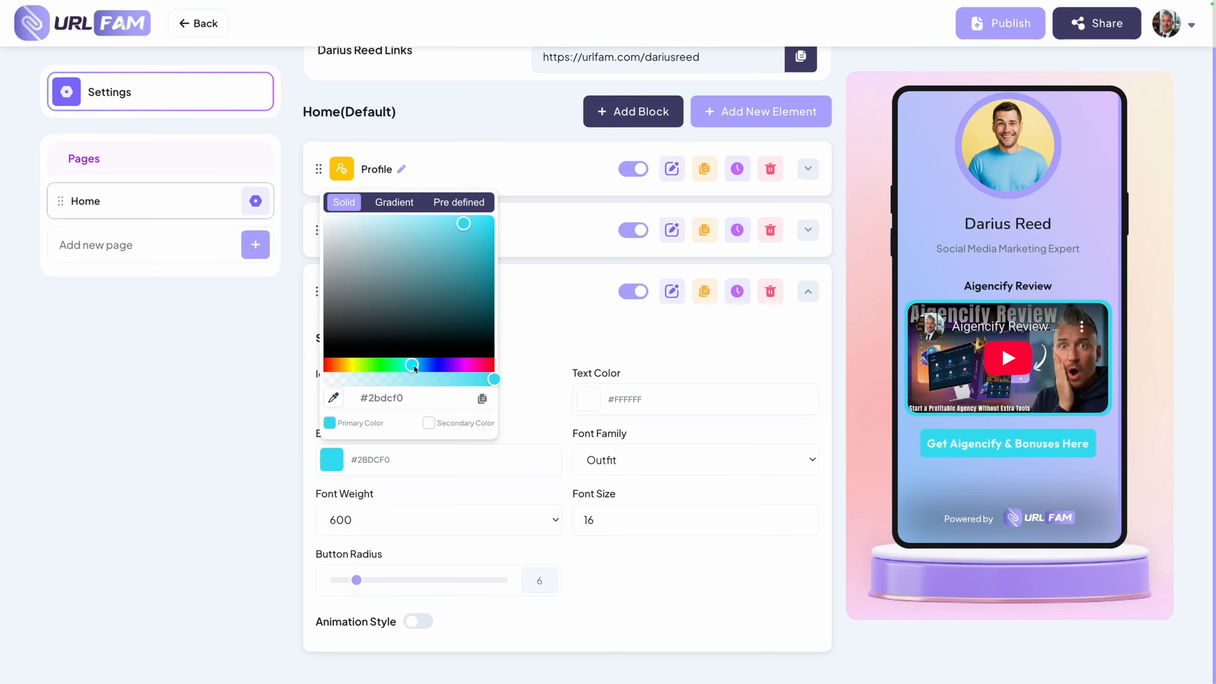
pyautogui.moveTo(414, 365); pyautogui.dragTo(349, 365)
pyautogui.moveTo(481, 230); pyautogui.dragTo(496, 216)
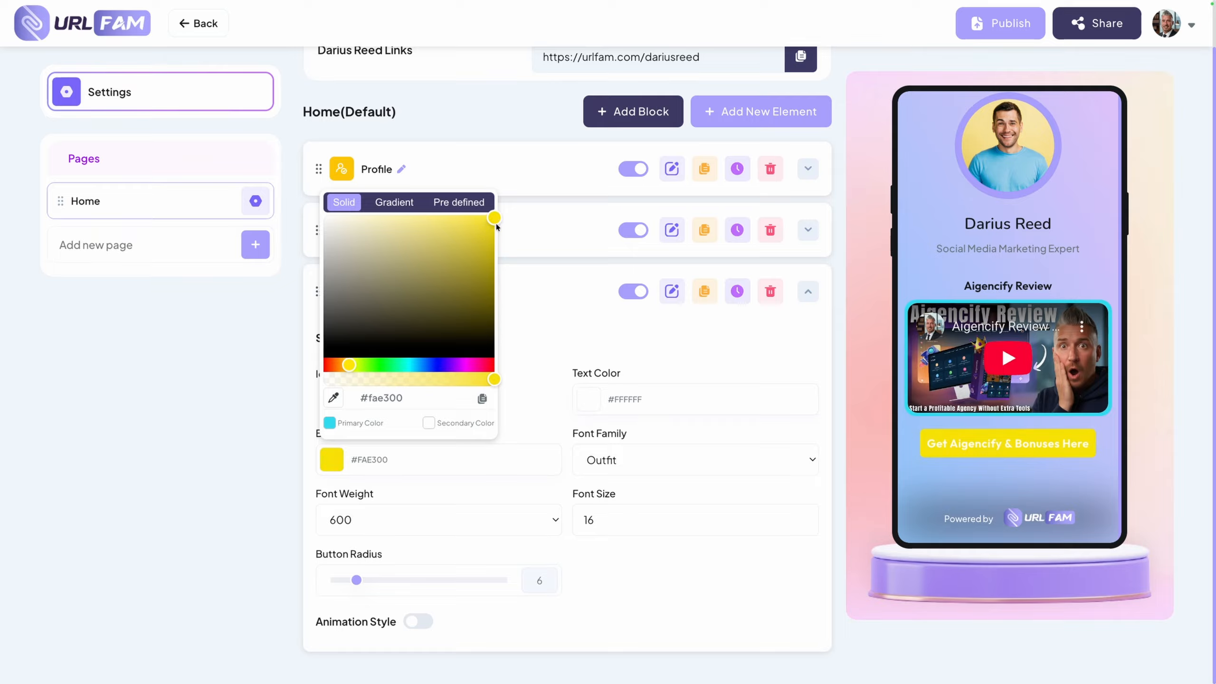
pyautogui.click(538, 400)
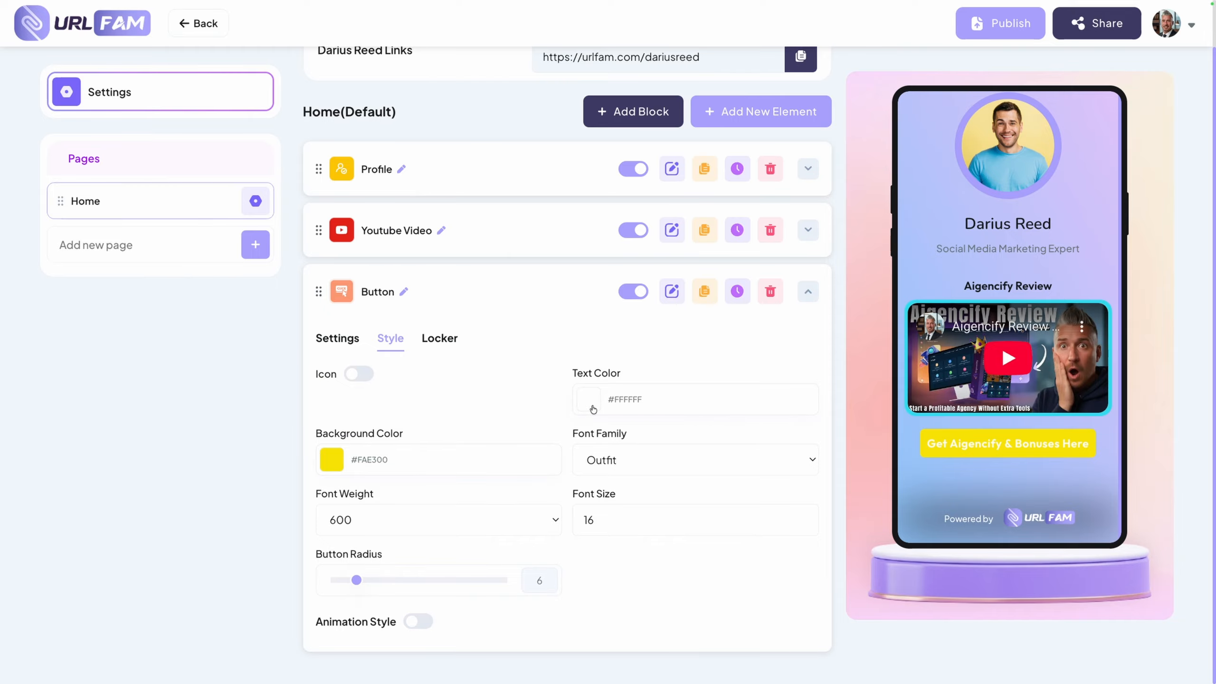
pyautogui.click(615, 473)
pyautogui.click(600, 456)
pyautogui.scroll(-1, 534, 404)
pyautogui.scroll(1, 534, 402)
# Enable the button's Animation Style, choose the Bounce animation, and collapse the Button element
pyautogui.click(418, 622)
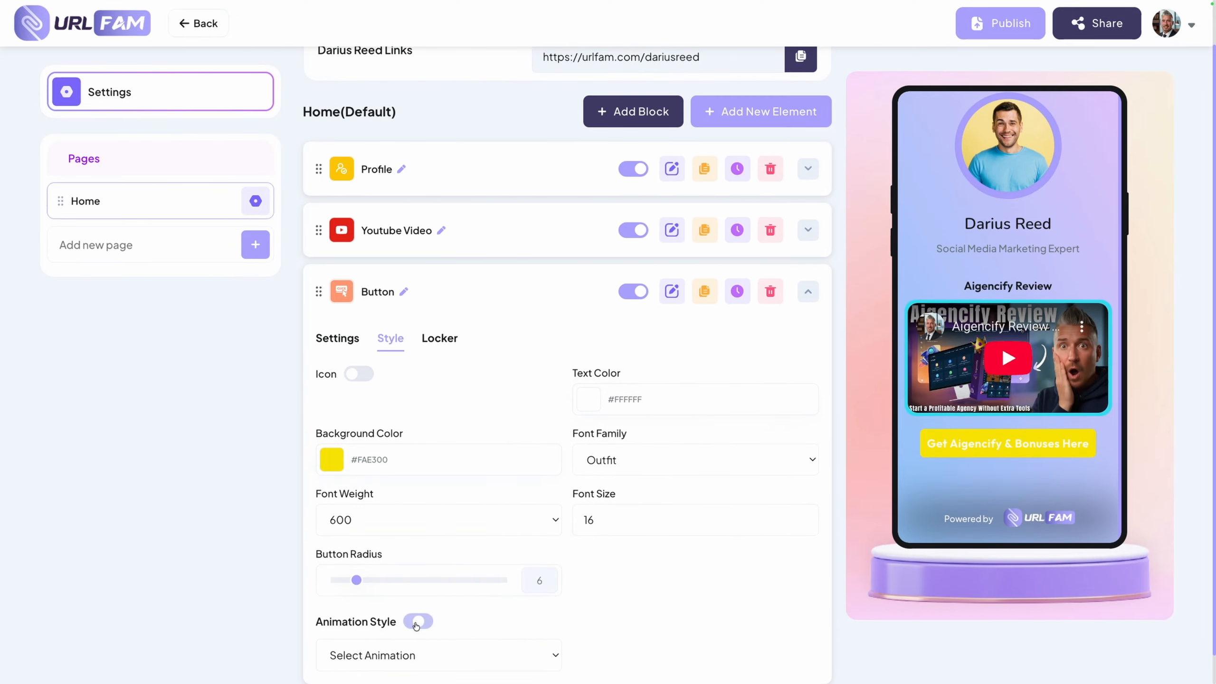
pyautogui.scroll(-1, 415, 622)
pyautogui.click(393, 618)
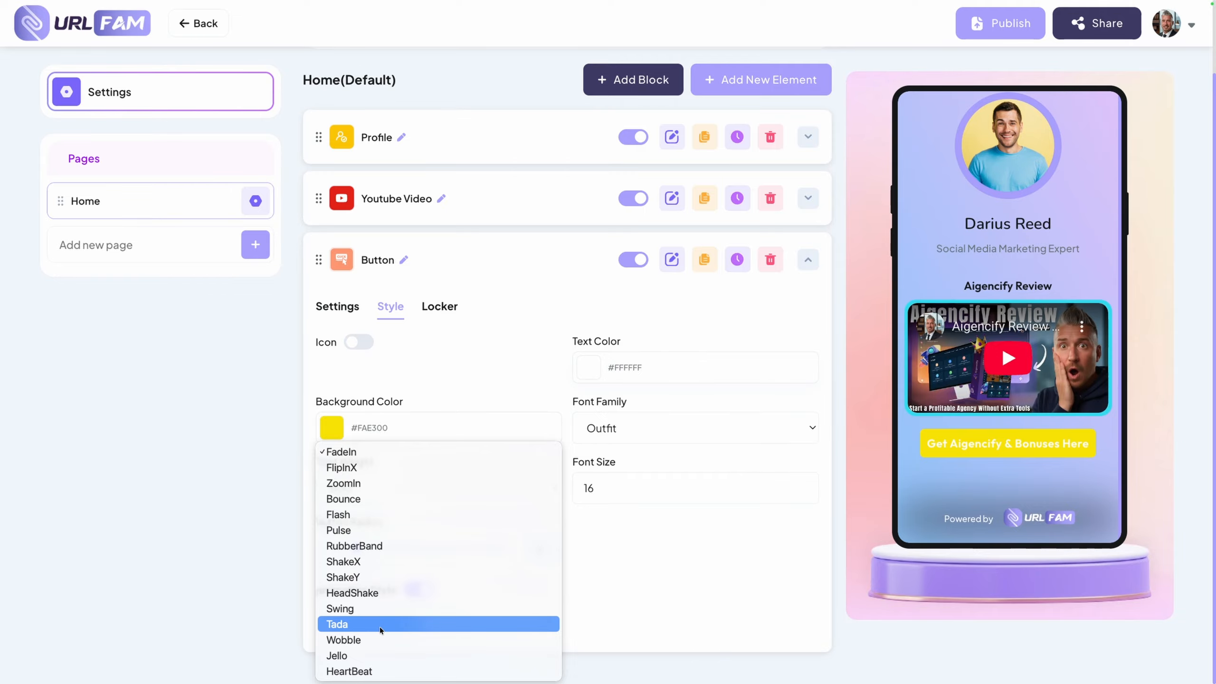
pyautogui.click(372, 499)
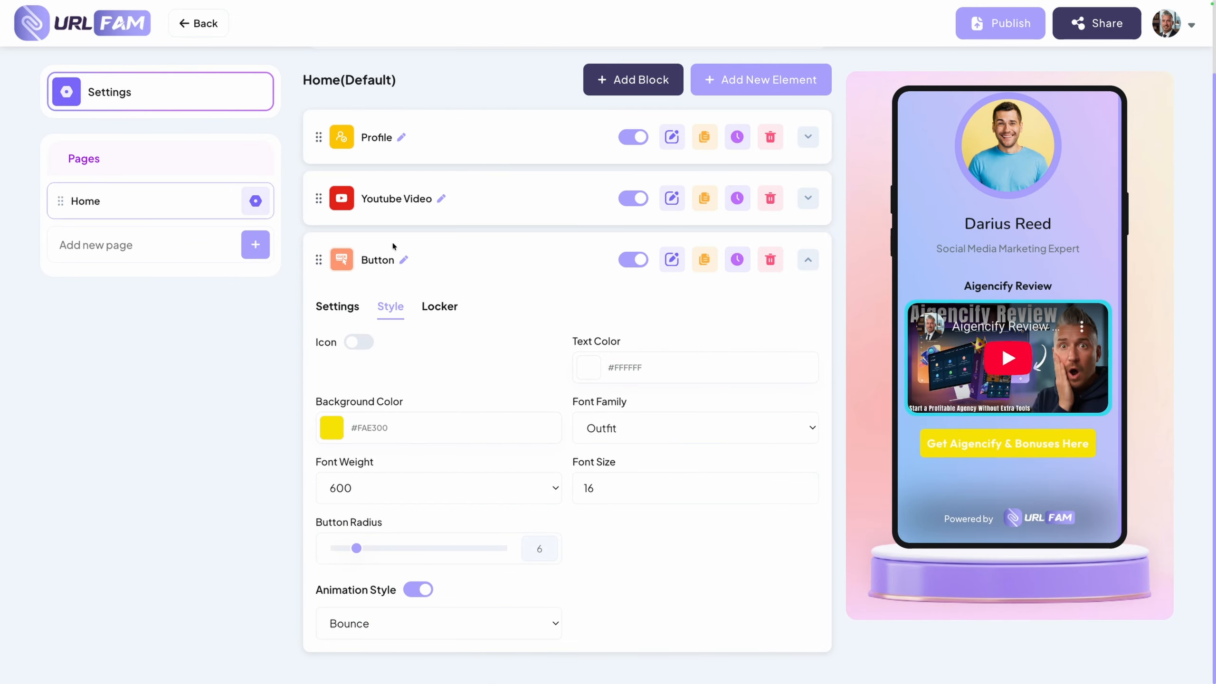
pyautogui.click(808, 261)
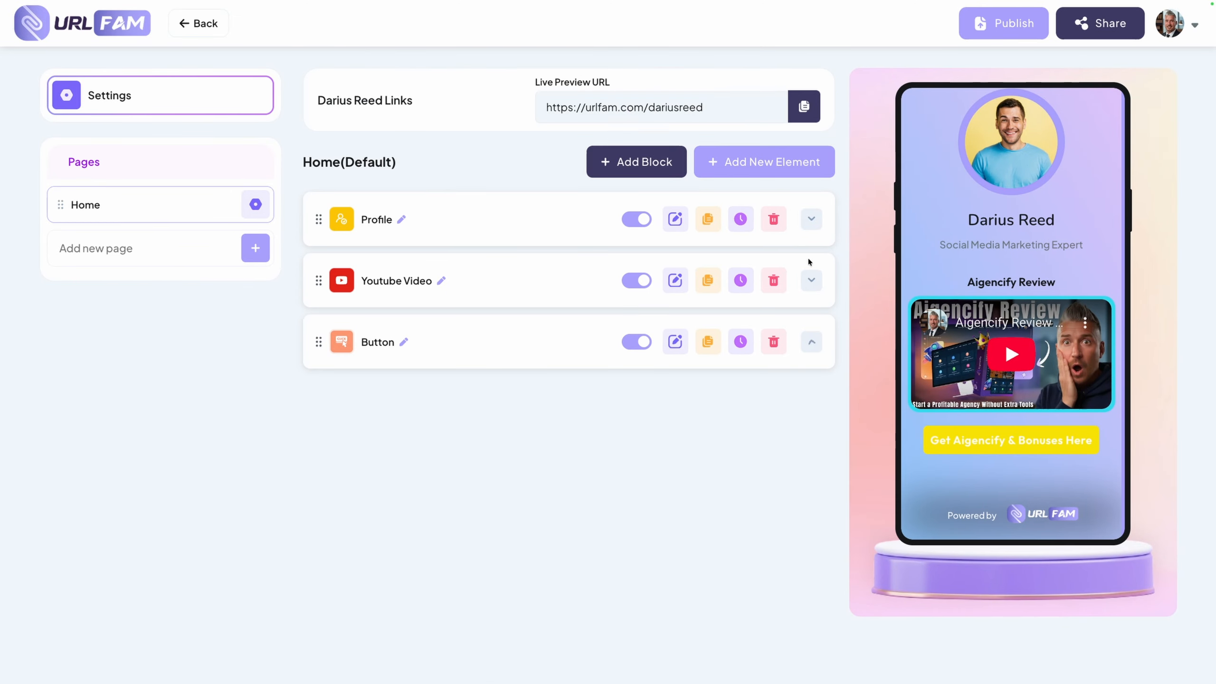
# Add an Opt In element from the Engagement category to the Home page and view its settings
pyautogui.click(766, 162)
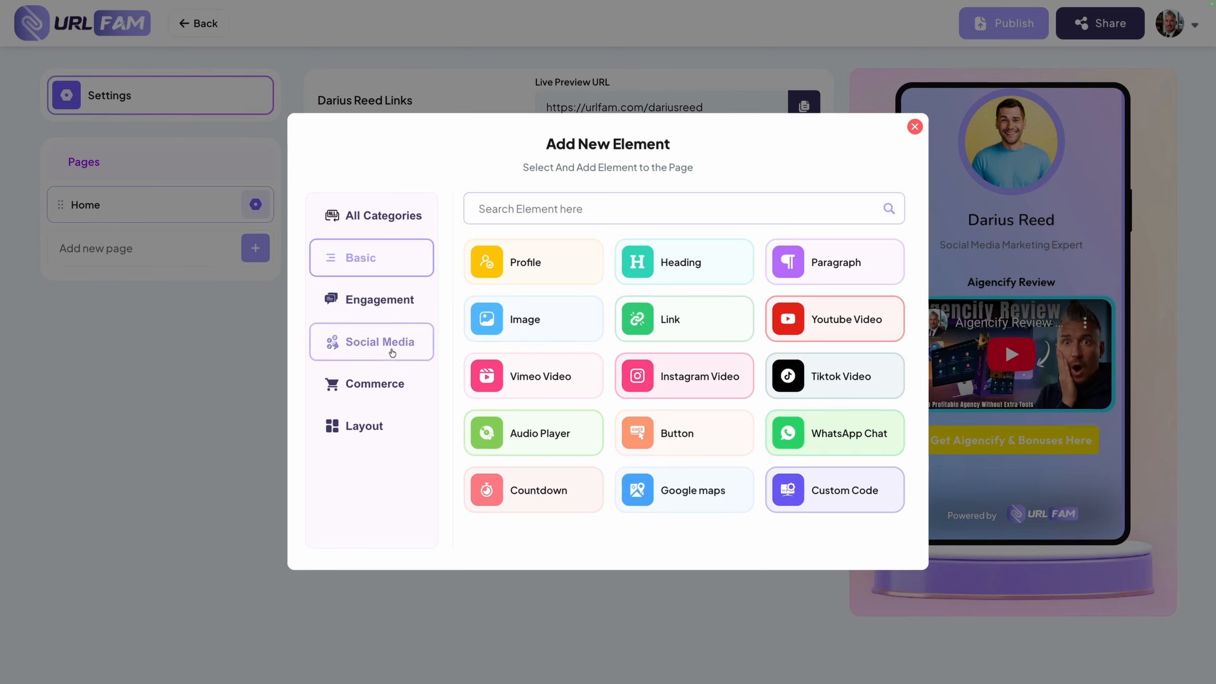
pyautogui.click(363, 300)
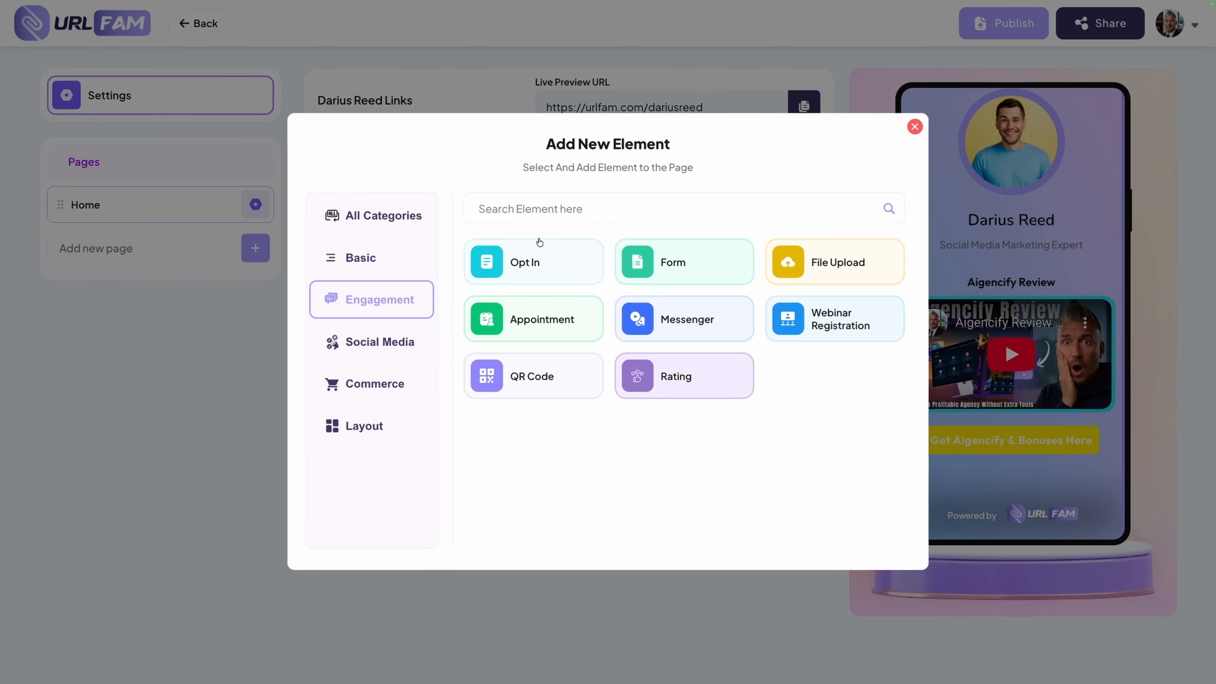
pyautogui.click(532, 262)
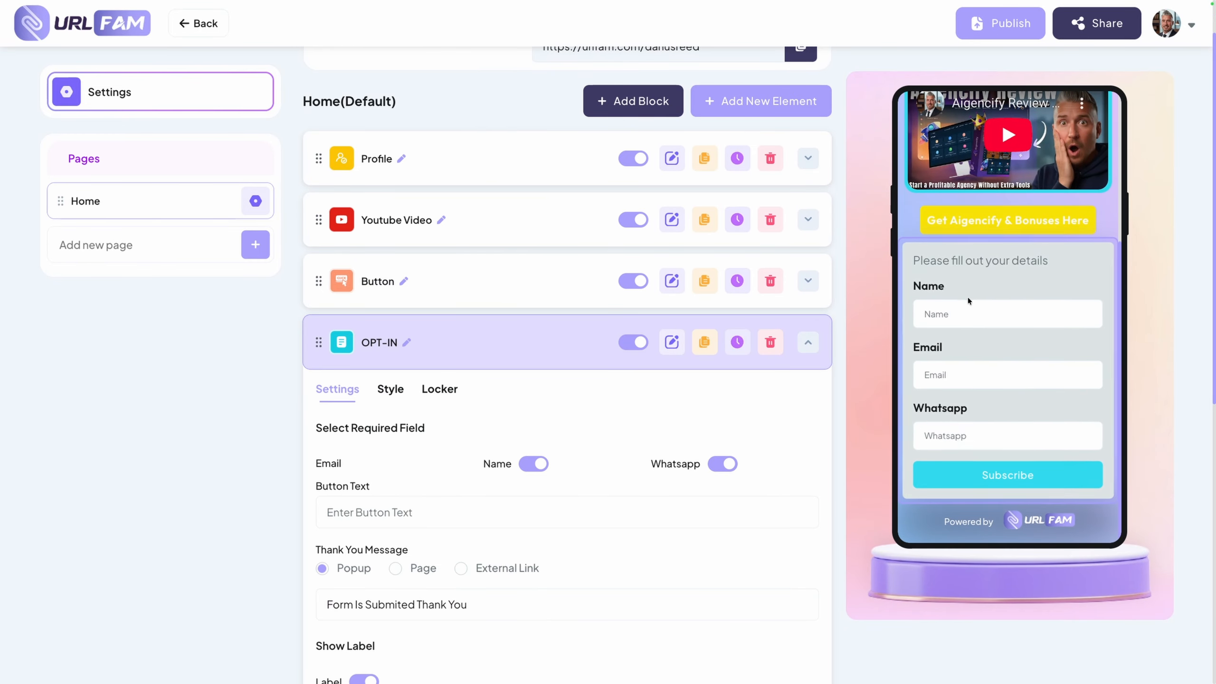
pyautogui.scroll(-2, 382, 331)
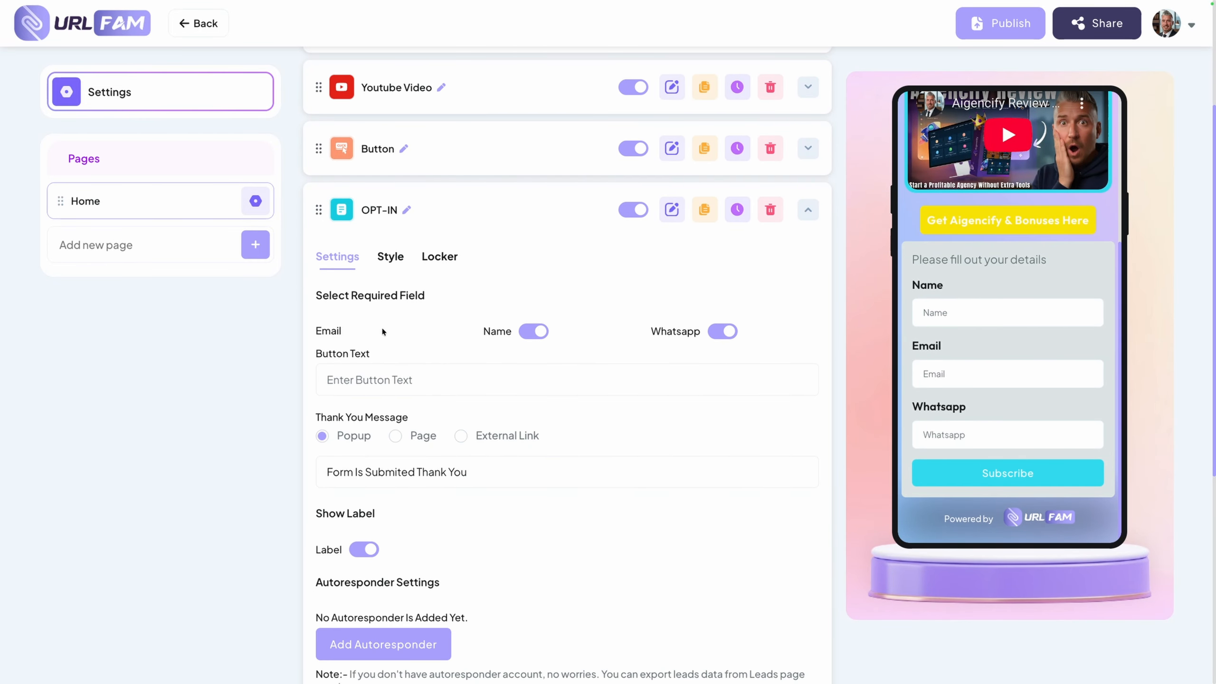
# Set the opt-in form's button color to yellow #F9E300, sampled from the yellow button in the page preview
pyautogui.scroll(-1, 498, 423)
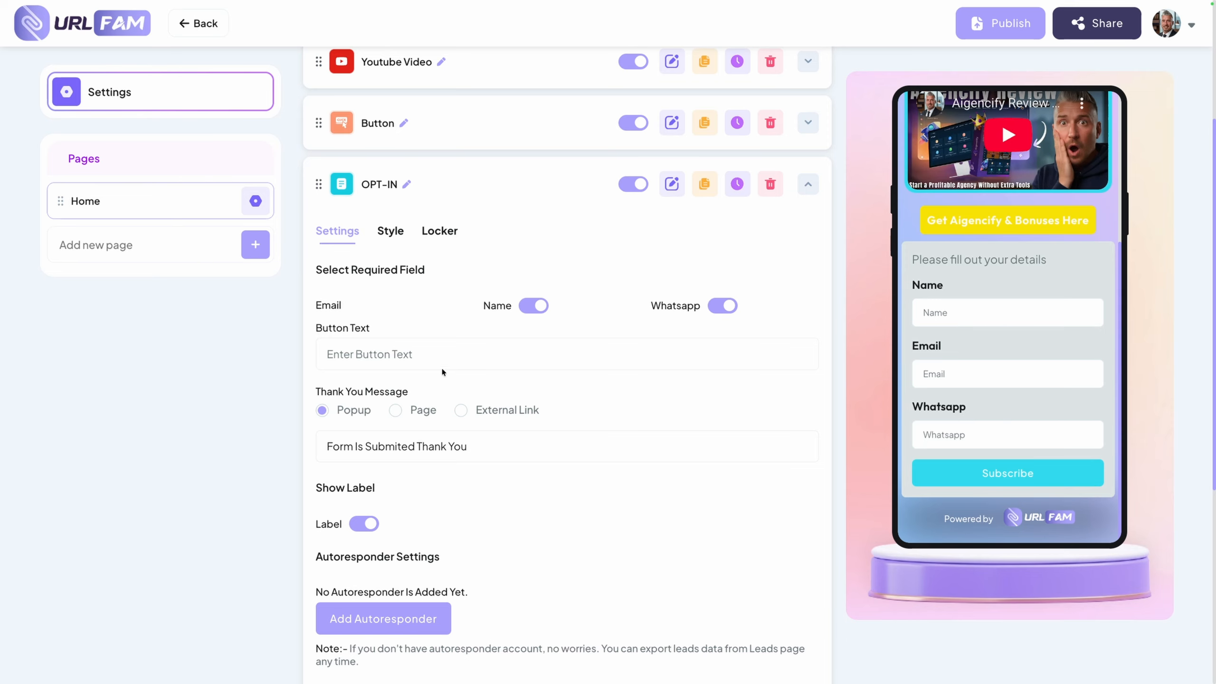
pyautogui.click(390, 232)
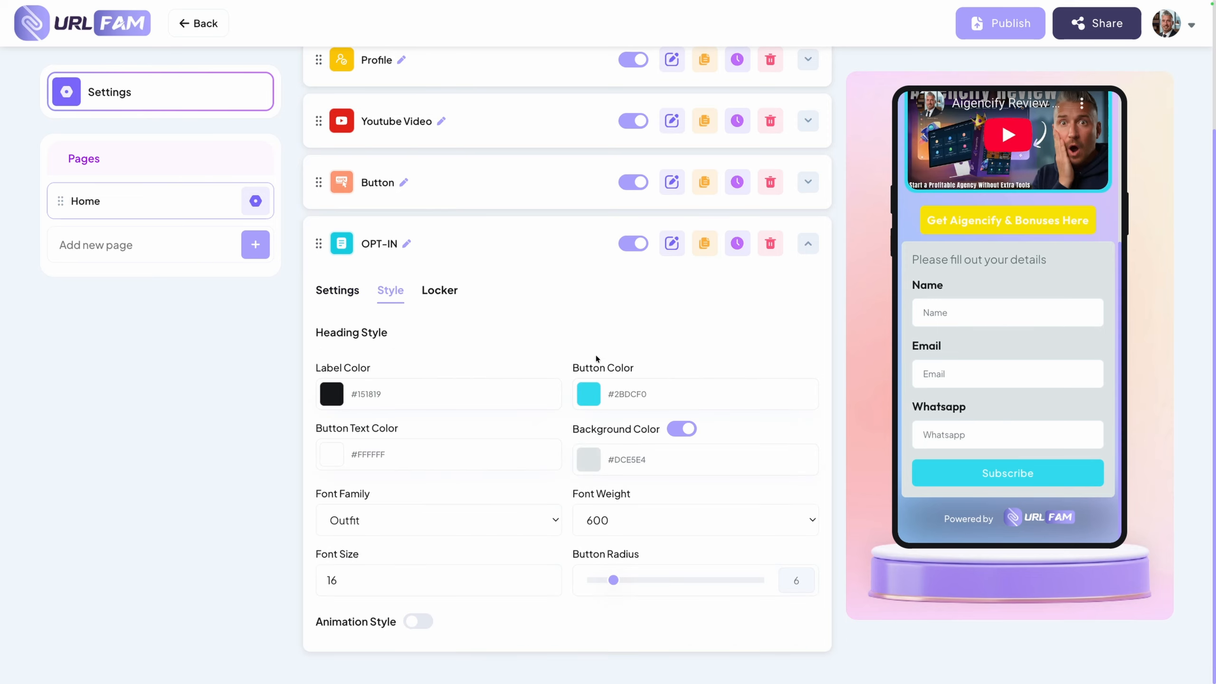
pyautogui.click(589, 395)
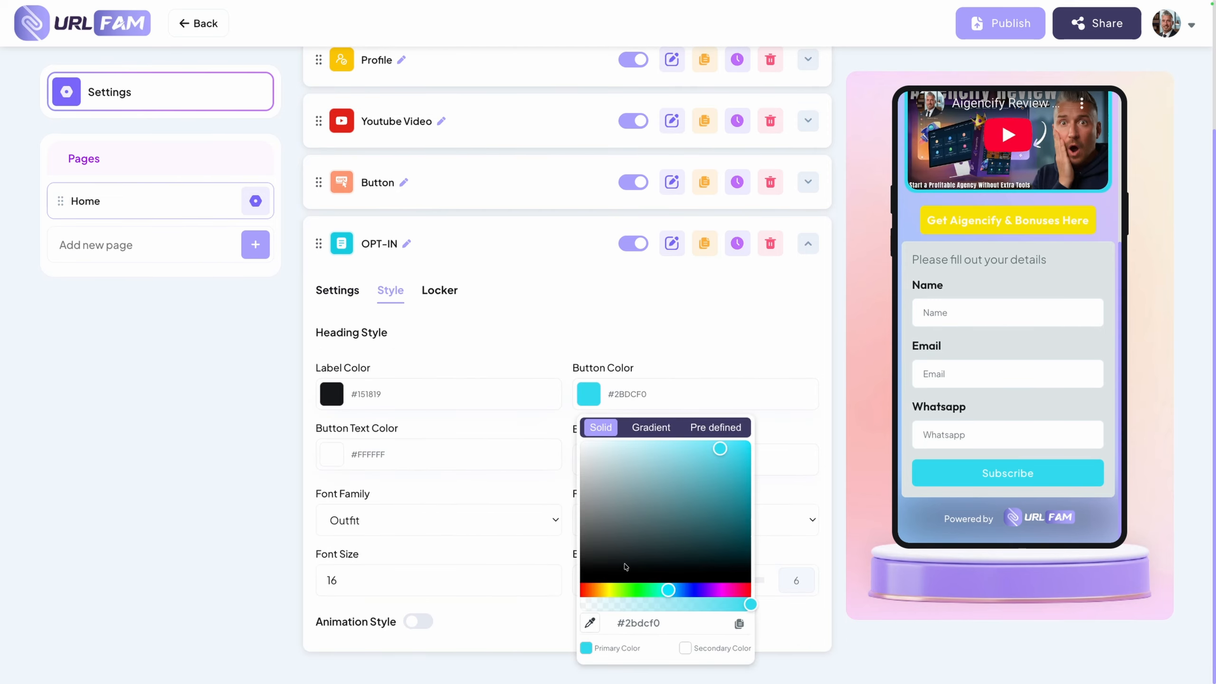
pyautogui.click(610, 590)
pyautogui.click(591, 623)
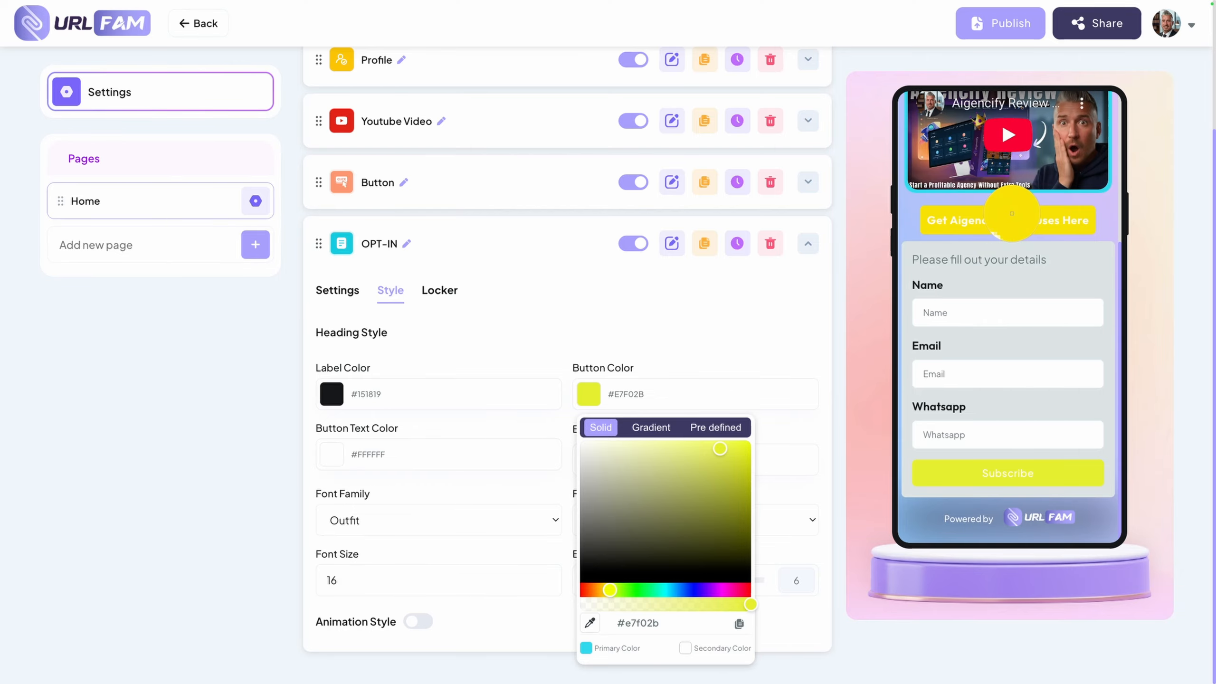
pyautogui.click(1011, 221)
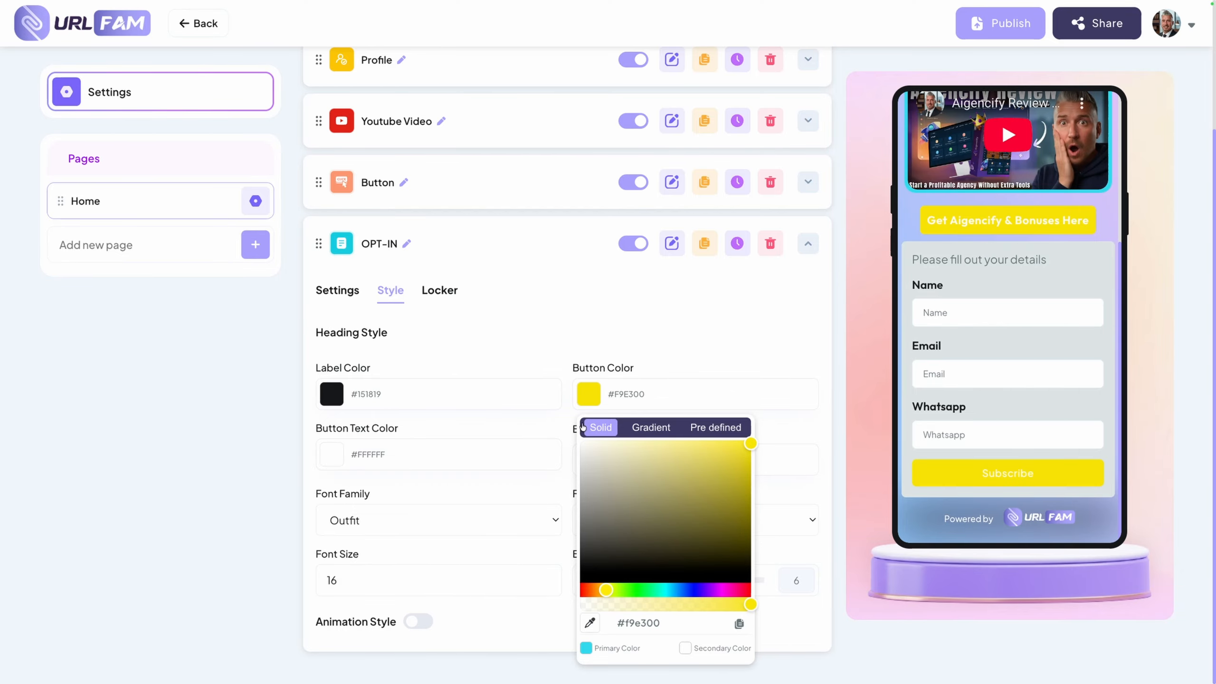
pyautogui.click(565, 413)
# Disable the opt-in form's background color and return to the element's general settings
pyautogui.click(684, 429)
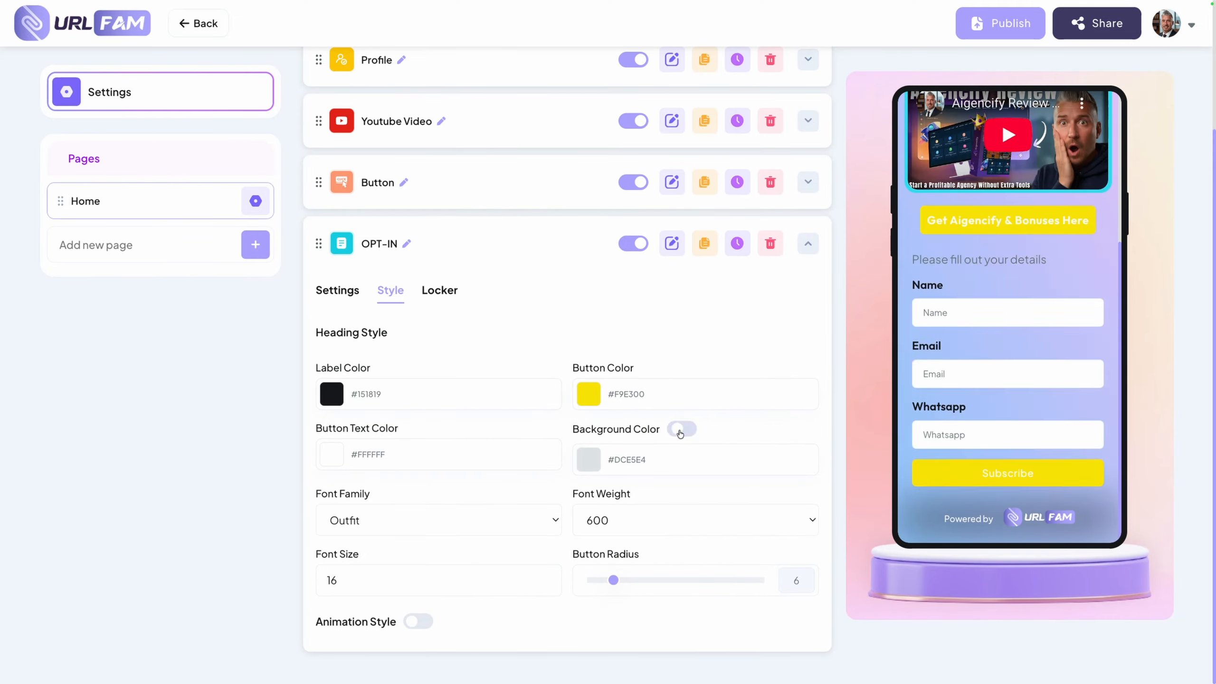
pyautogui.click(685, 430)
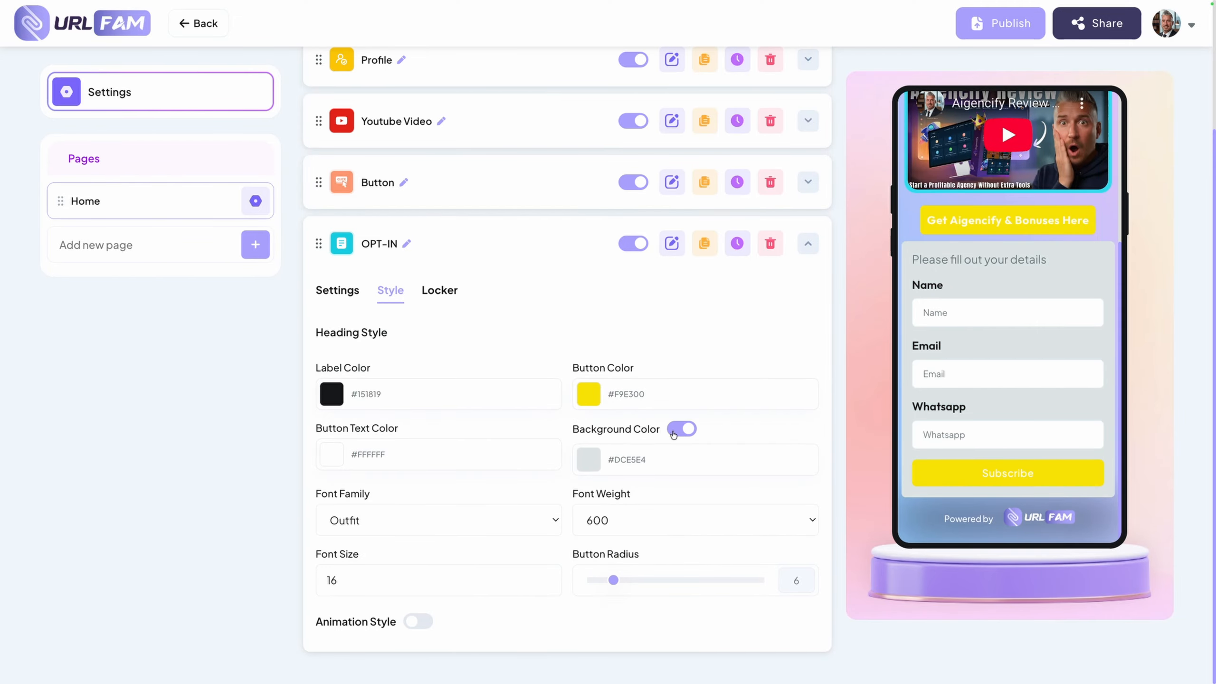
pyautogui.click(680, 429)
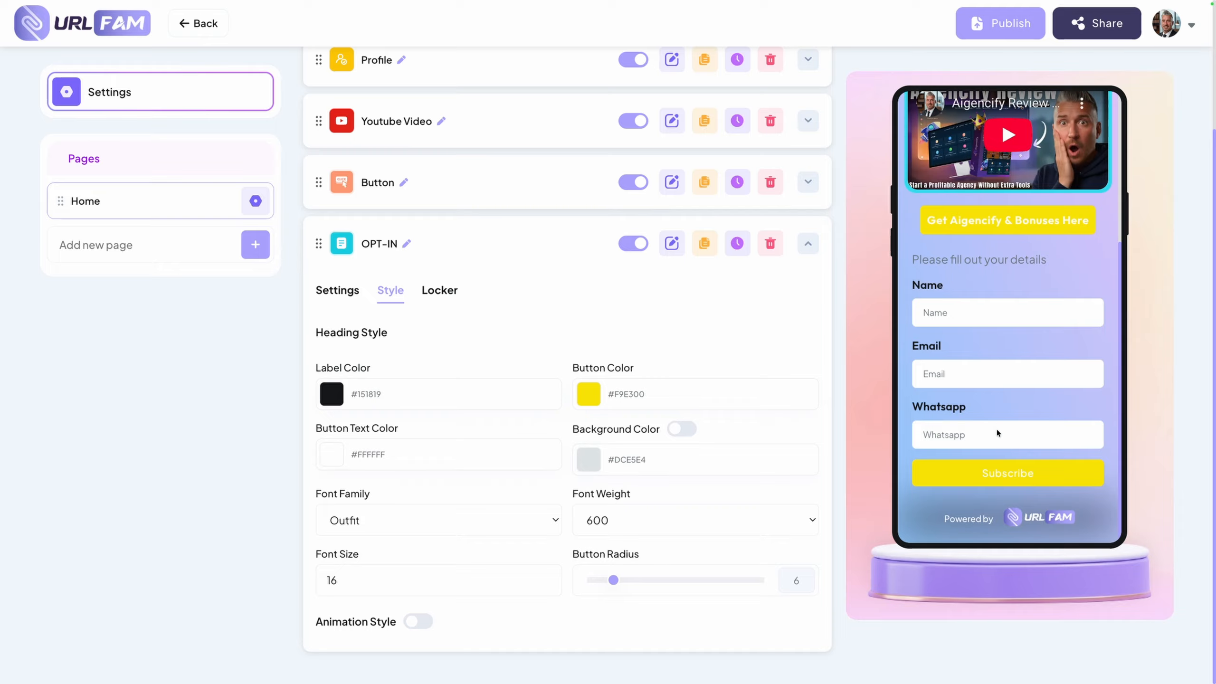
pyautogui.scroll(-1, 560, 520)
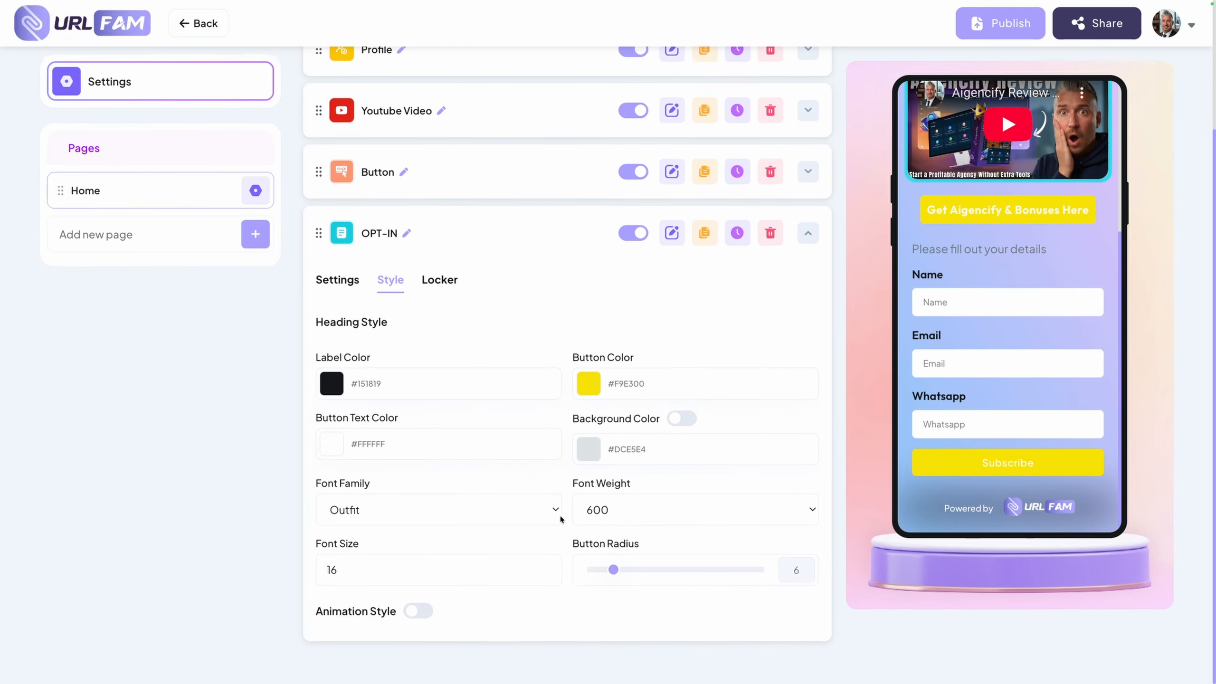
pyautogui.scroll(1, 513, 547)
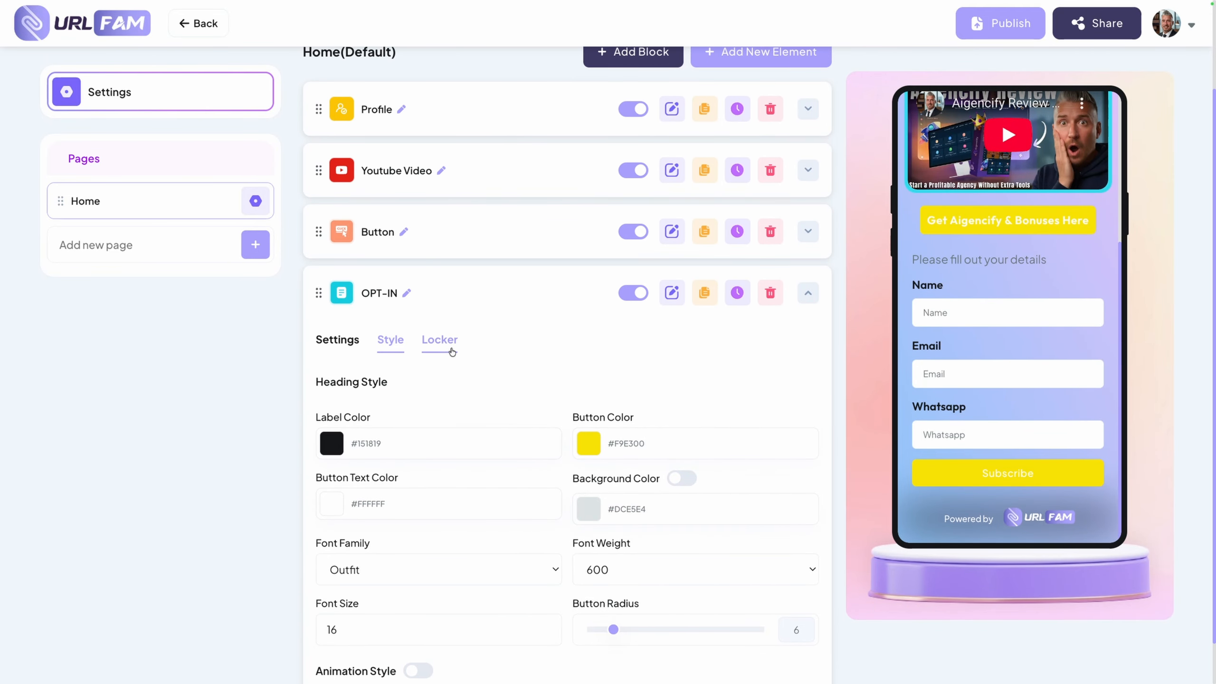
pyautogui.click(337, 339)
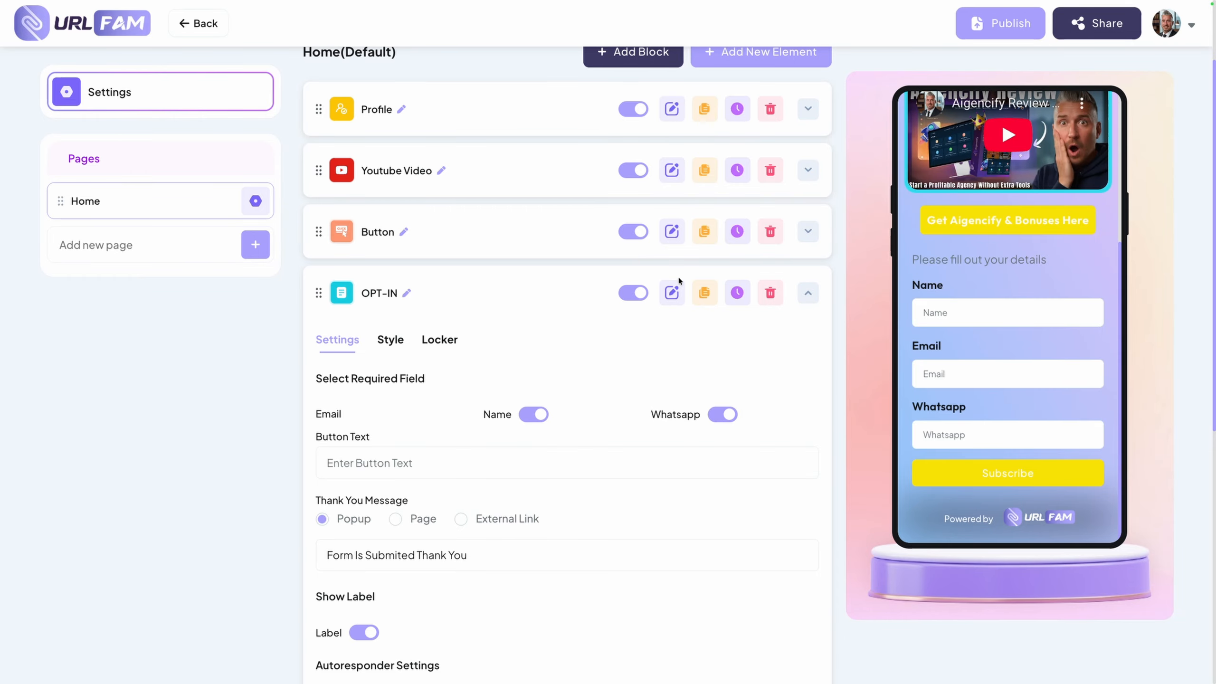
# Add a File Upload element from the Engagement category to the Home page and view its settings
pyautogui.scroll(2, 680, 281)
pyautogui.click(762, 161)
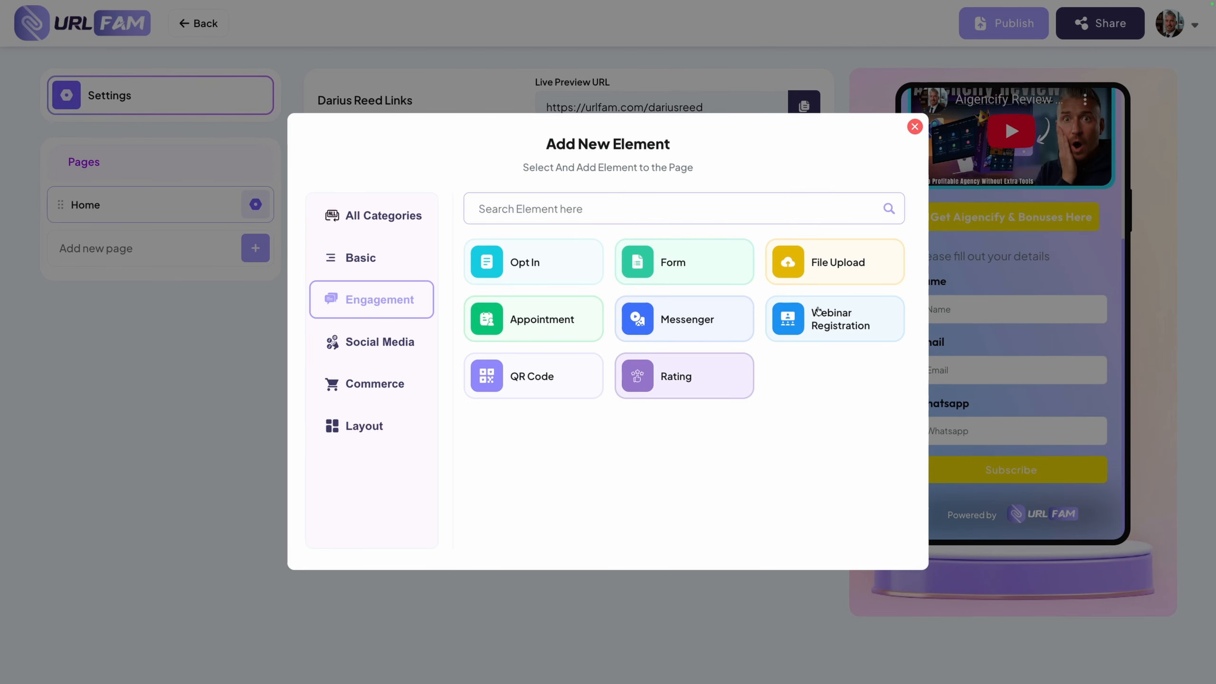
pyautogui.click(837, 266)
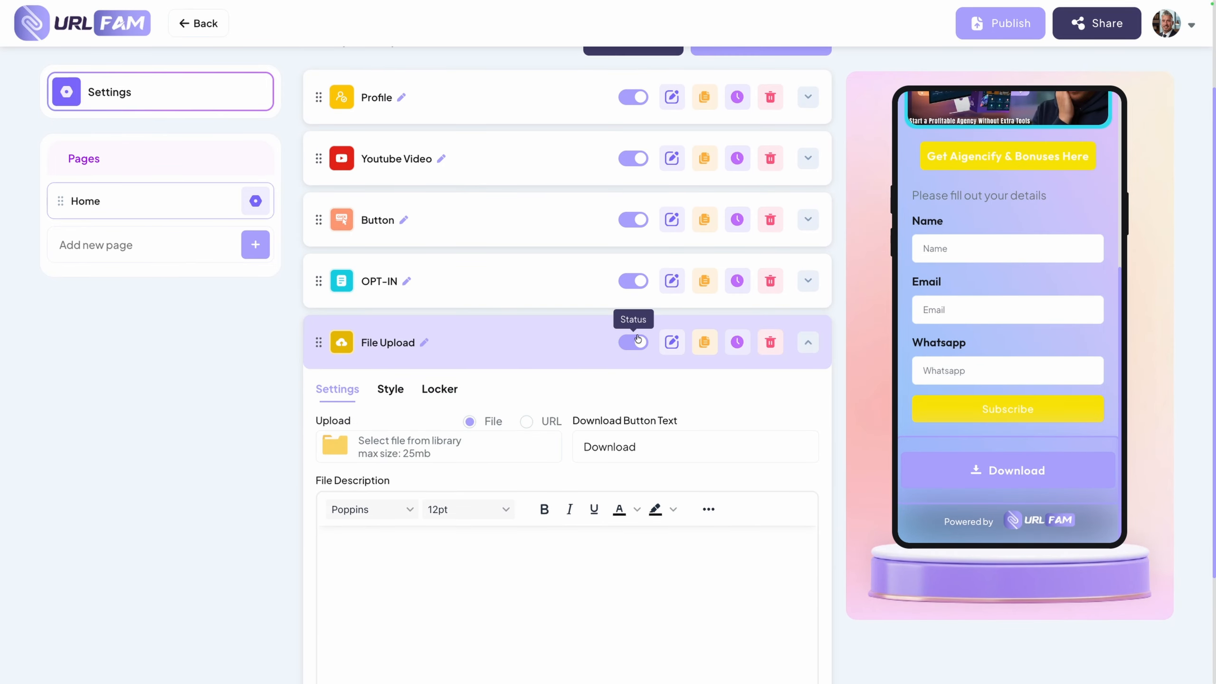
pyautogui.scroll(-3, 490, 405)
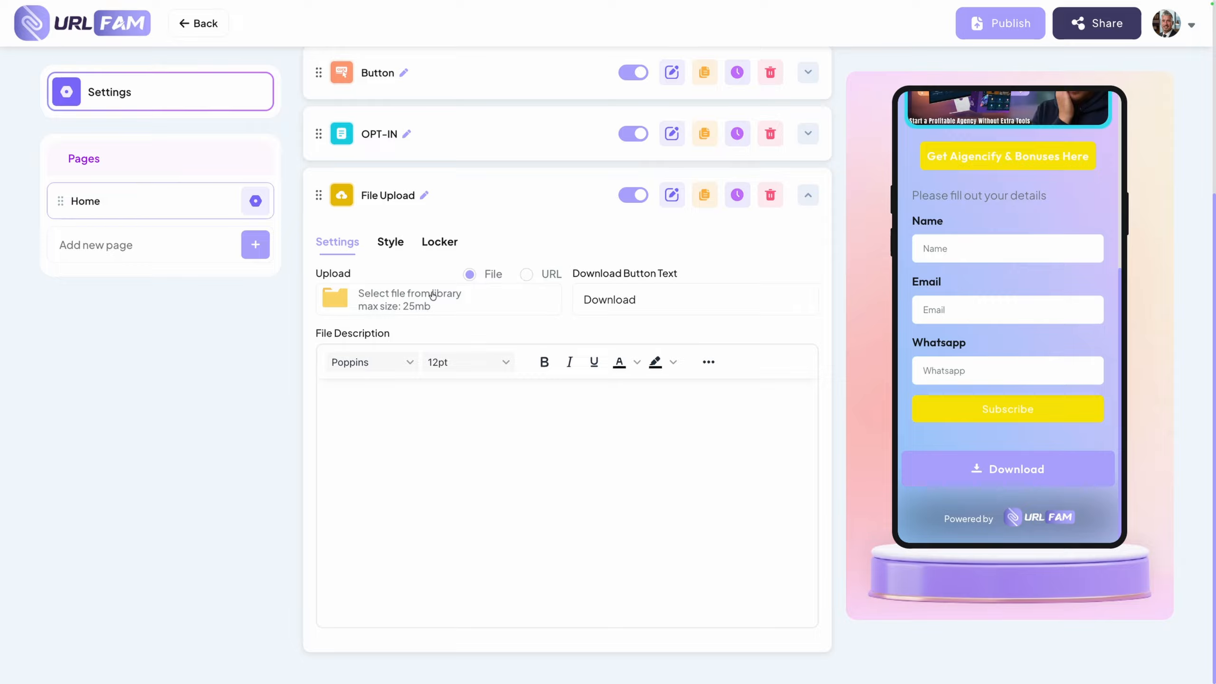
# Select OPT-IN Form as the File Upload element's locker unlock type, review its options, and collapse the element
pyautogui.click(433, 244)
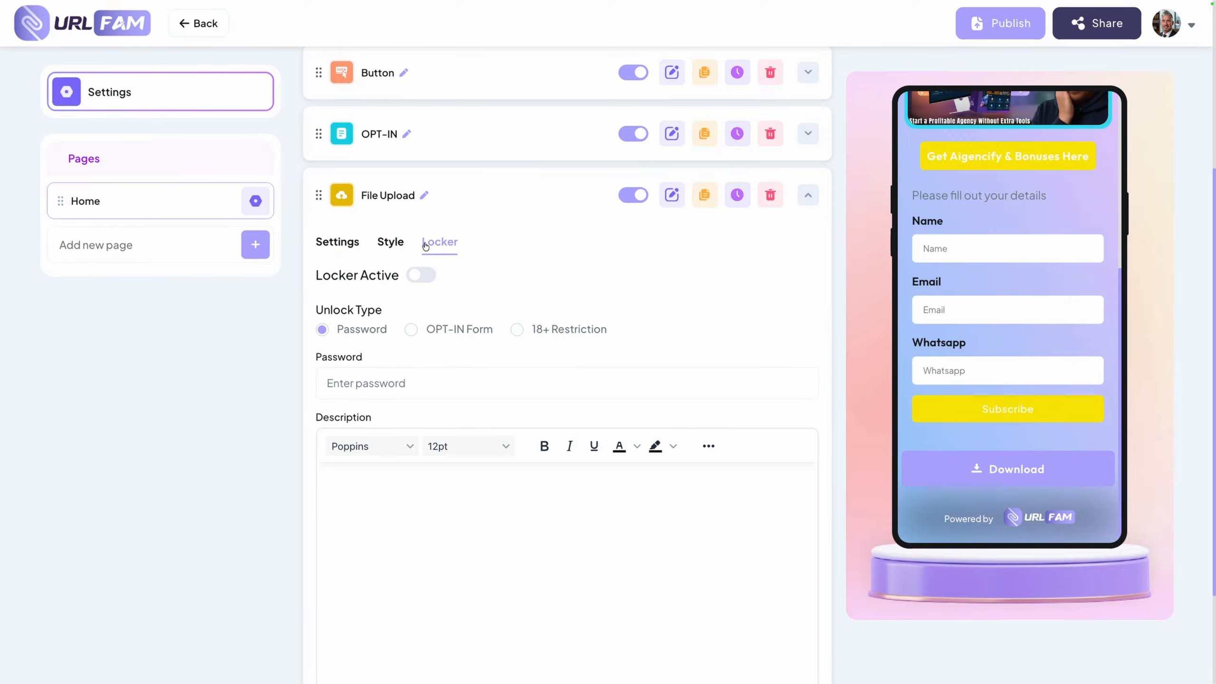
pyautogui.click(412, 331)
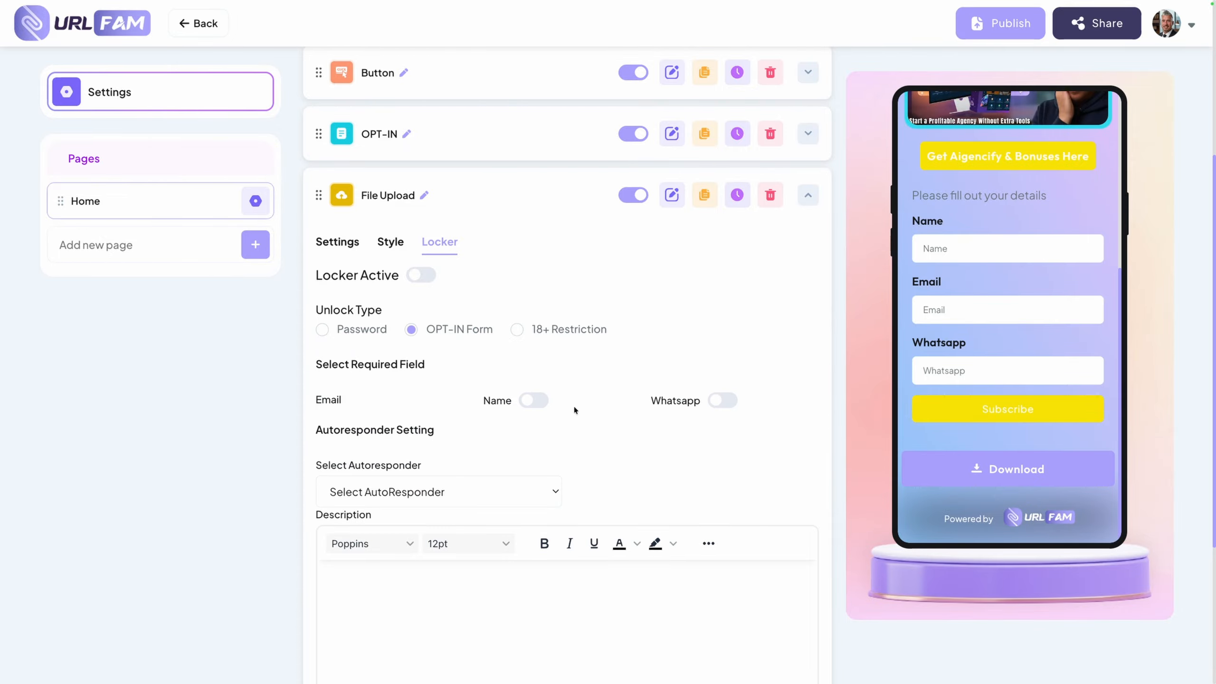
pyautogui.scroll(-4, 574, 410)
pyautogui.scroll(5, 575, 410)
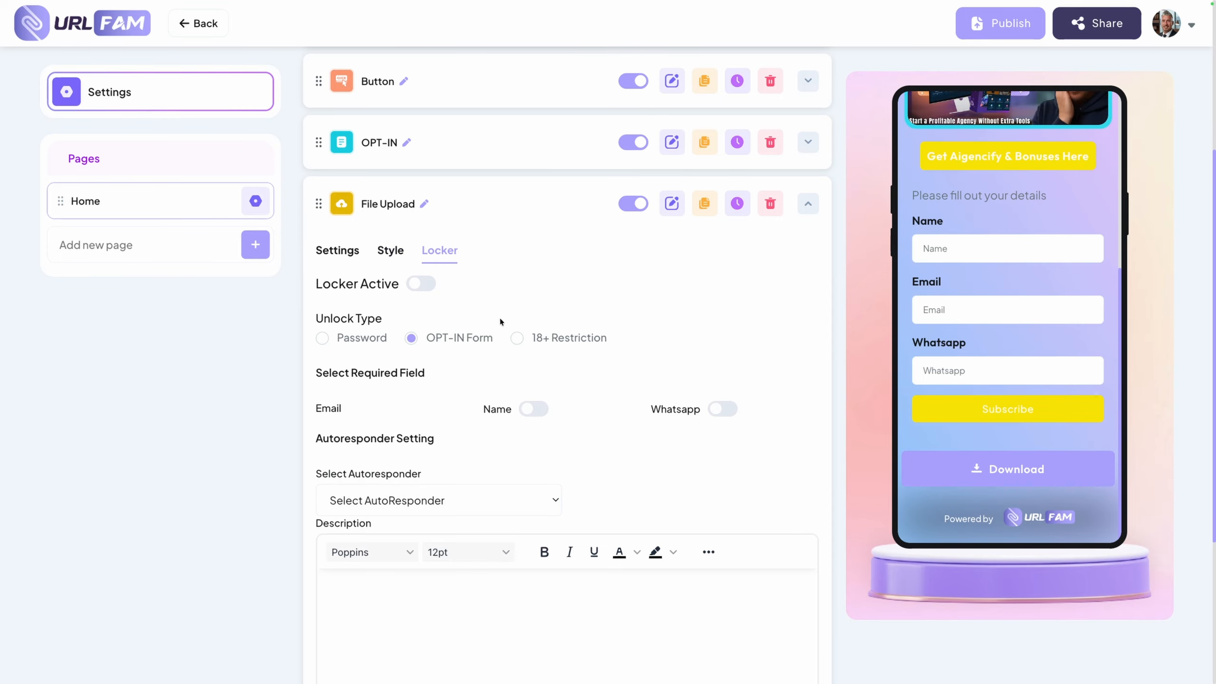
pyautogui.click(338, 249)
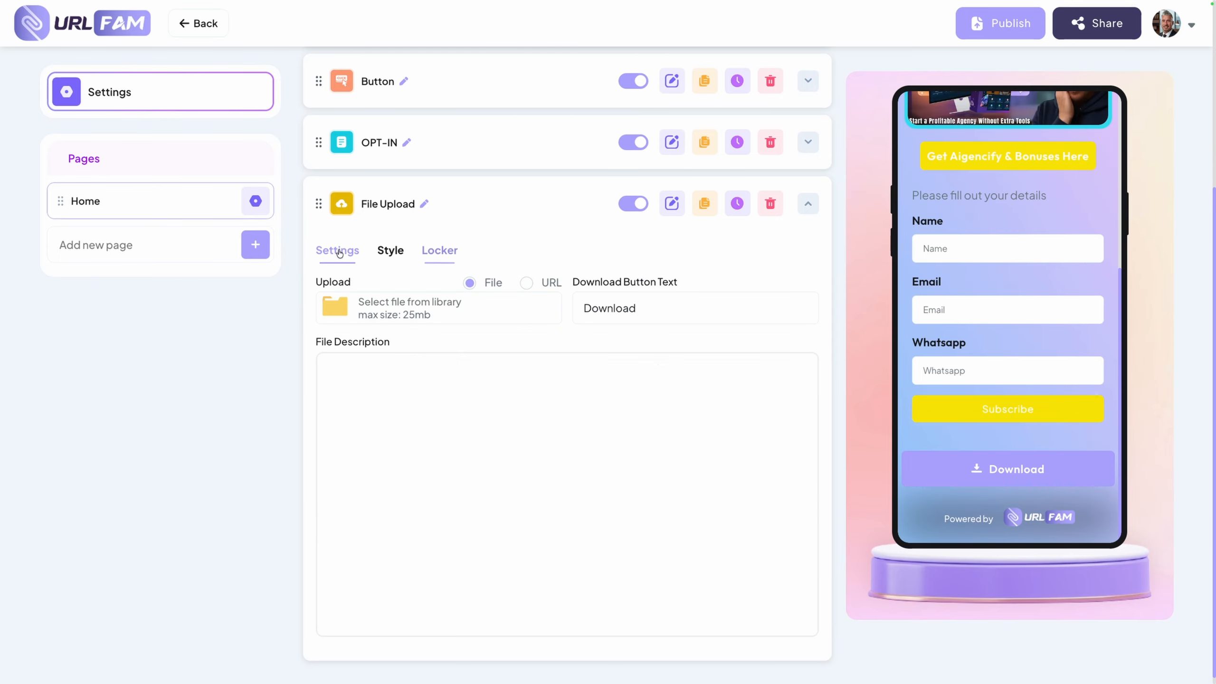
pyautogui.click(810, 203)
# Add an Appointment element from the Engagement category to the Home page and view its settings
pyautogui.click(745, 168)
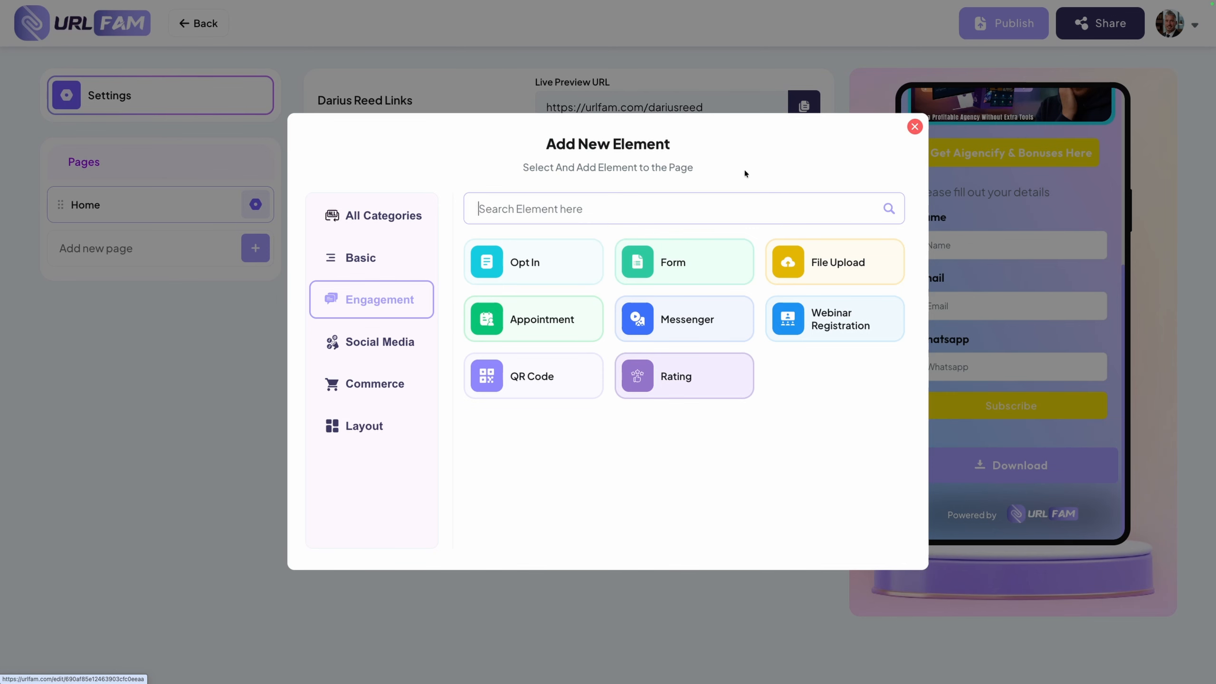
pyautogui.click(530, 342)
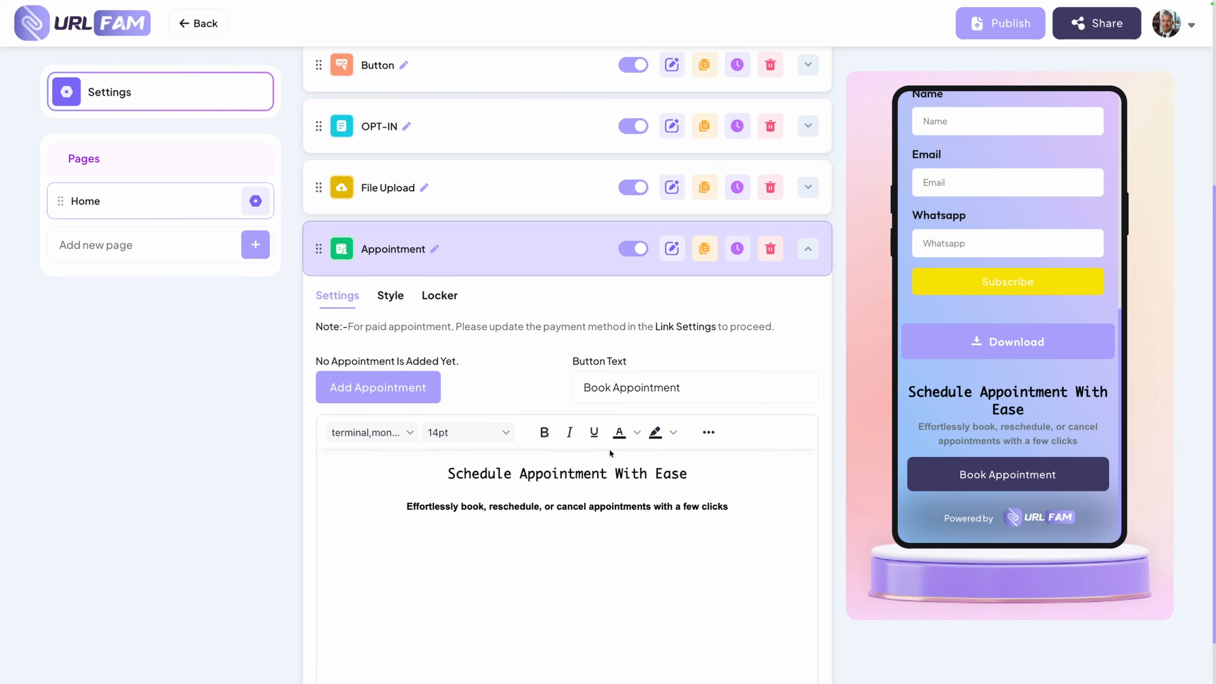
pyautogui.scroll(-1, 594, 434)
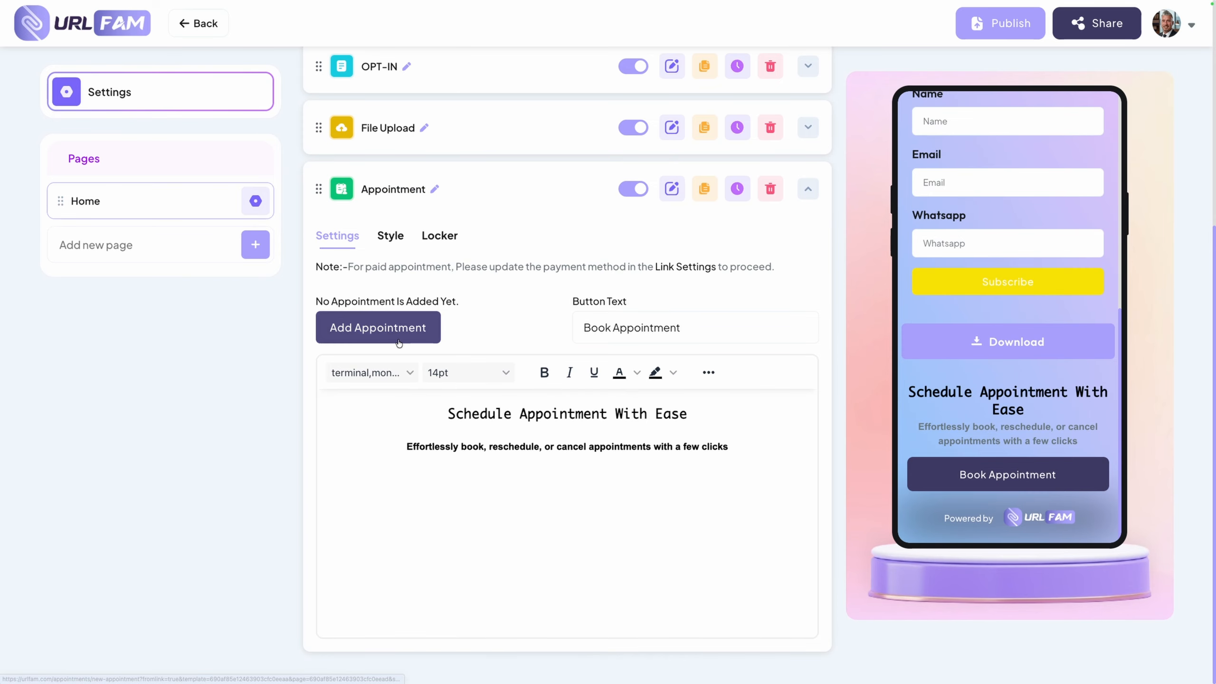
# View the new appointment form and appointments list, then reopen the link page with inactive status for editing
pyautogui.click(398, 341)
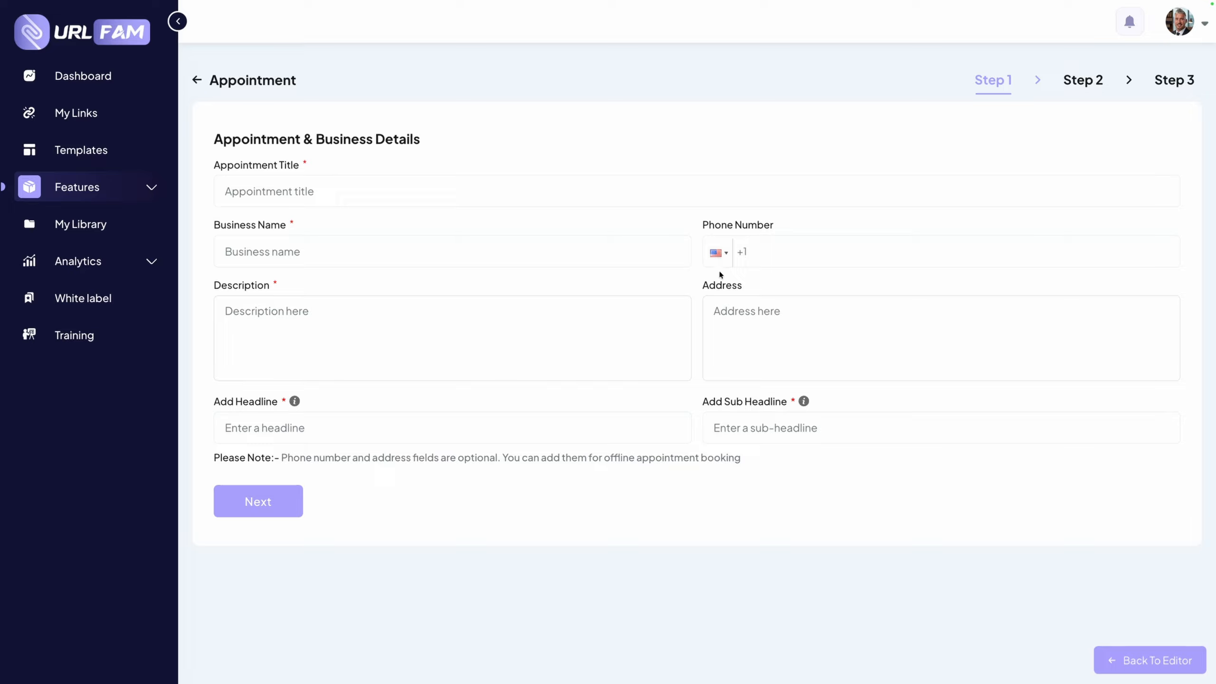
pyautogui.click(196, 79)
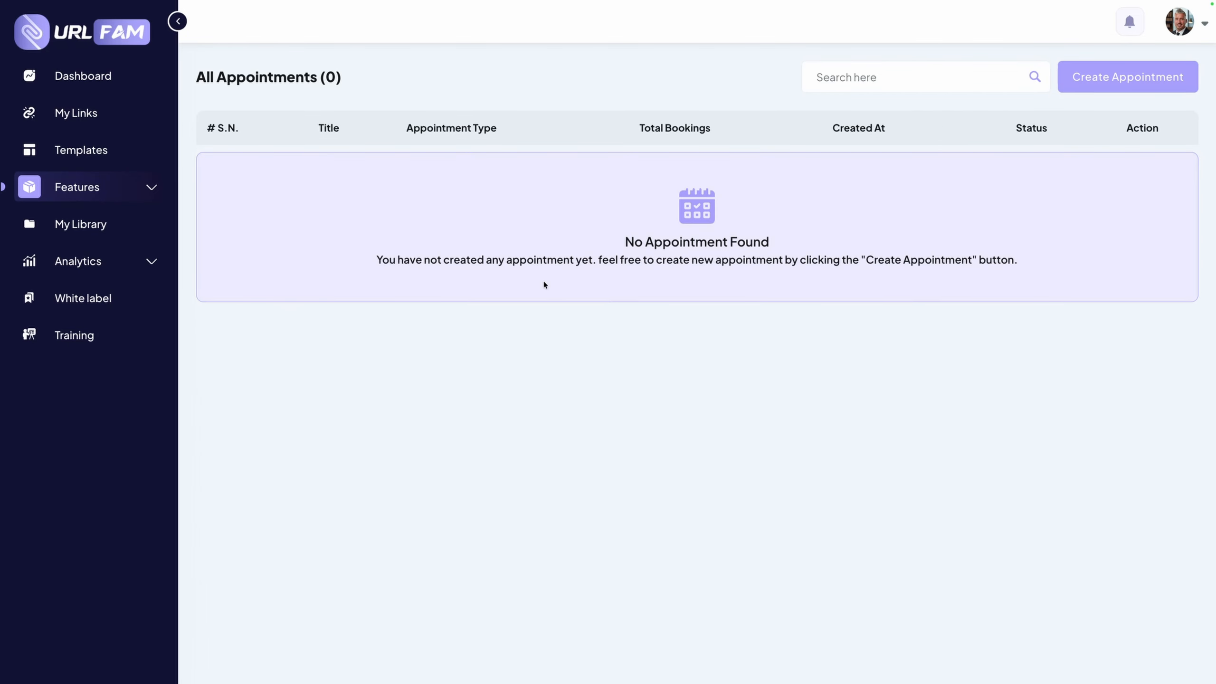
pyautogui.click(72, 112)
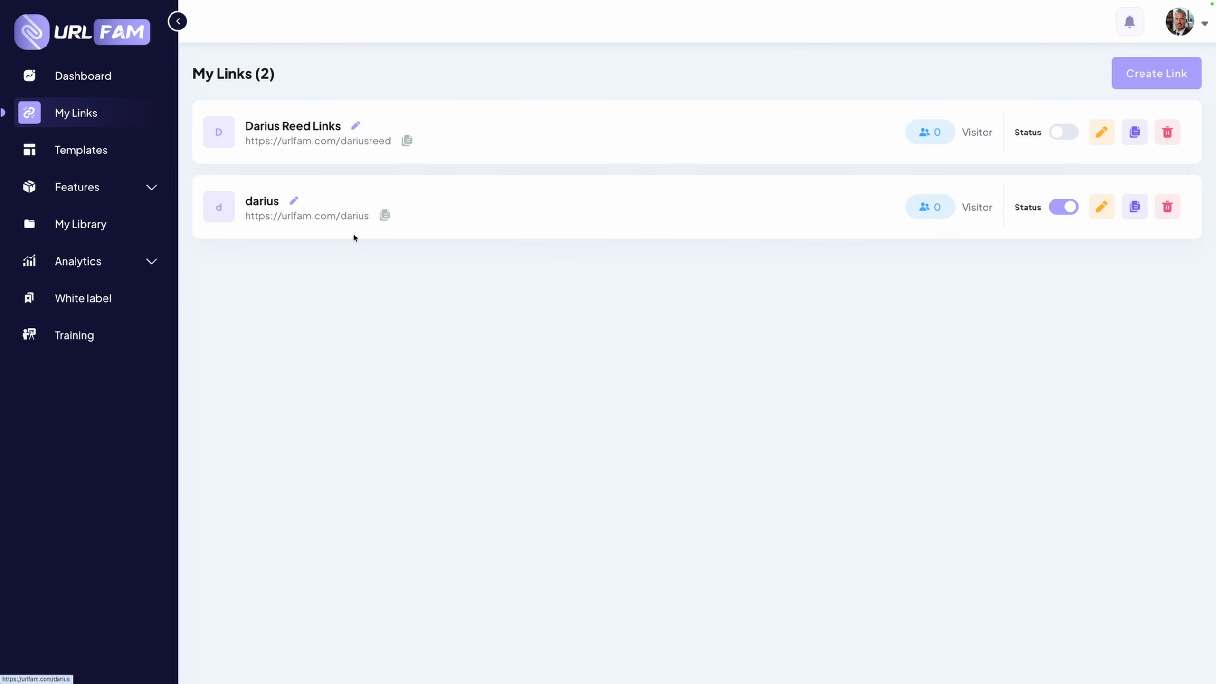
pyautogui.click(1101, 131)
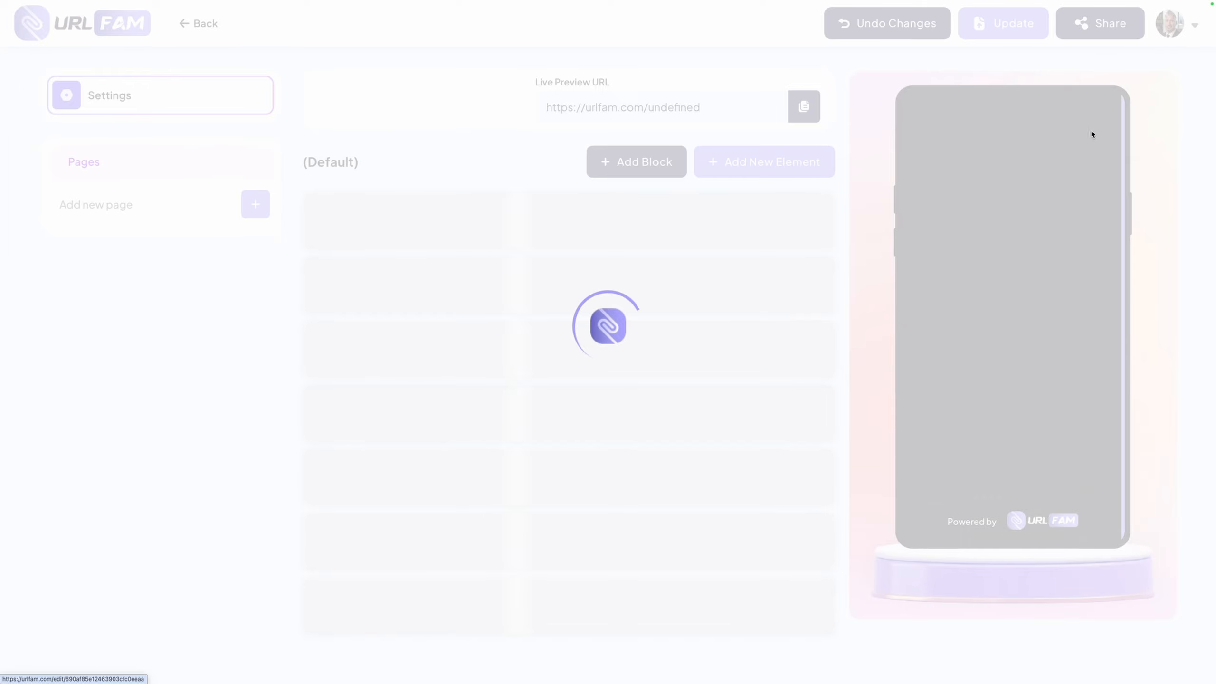
pyautogui.scroll(-8, 953, 409)
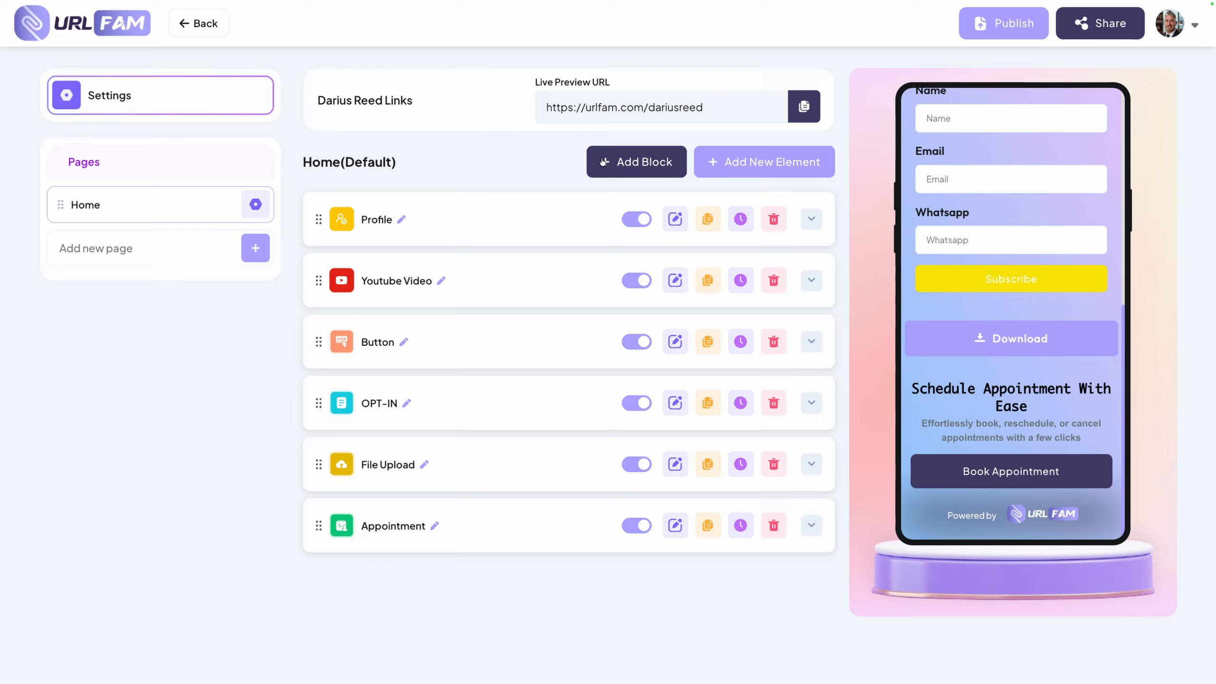
# Examine the elements available for adding in the Social Media, Engagement and Commerce categories
pyautogui.click(765, 161)
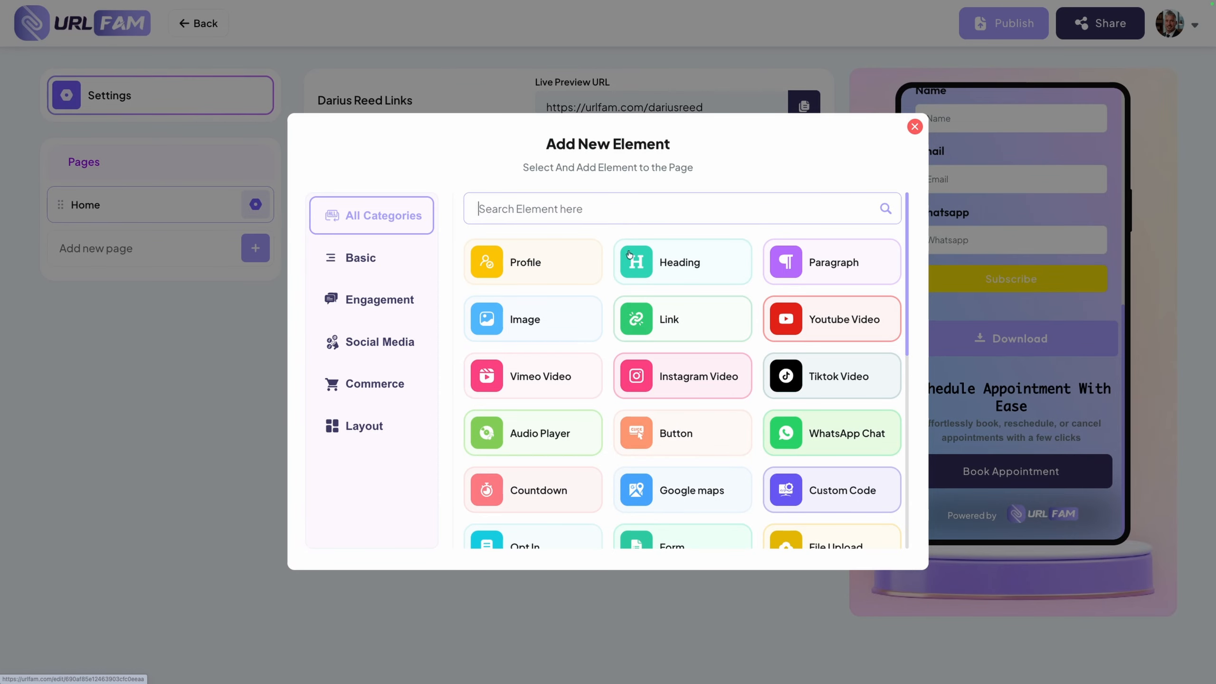
pyautogui.click(380, 343)
pyautogui.click(344, 388)
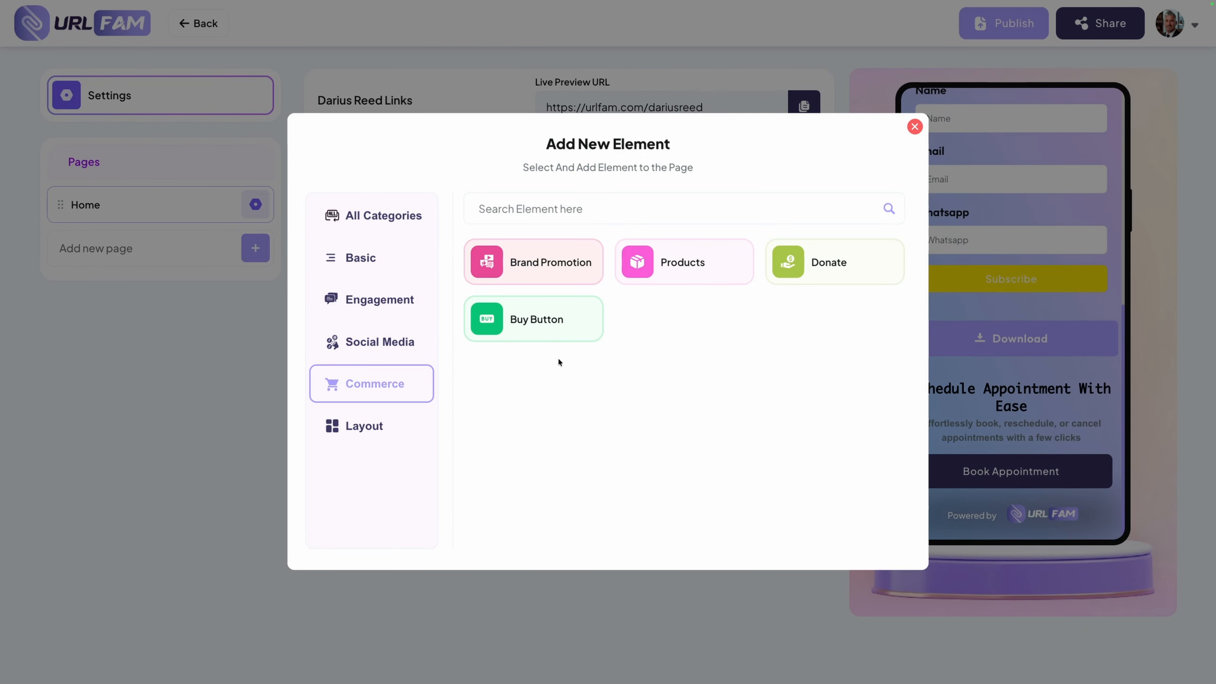
pyautogui.click(394, 340)
pyautogui.click(380, 302)
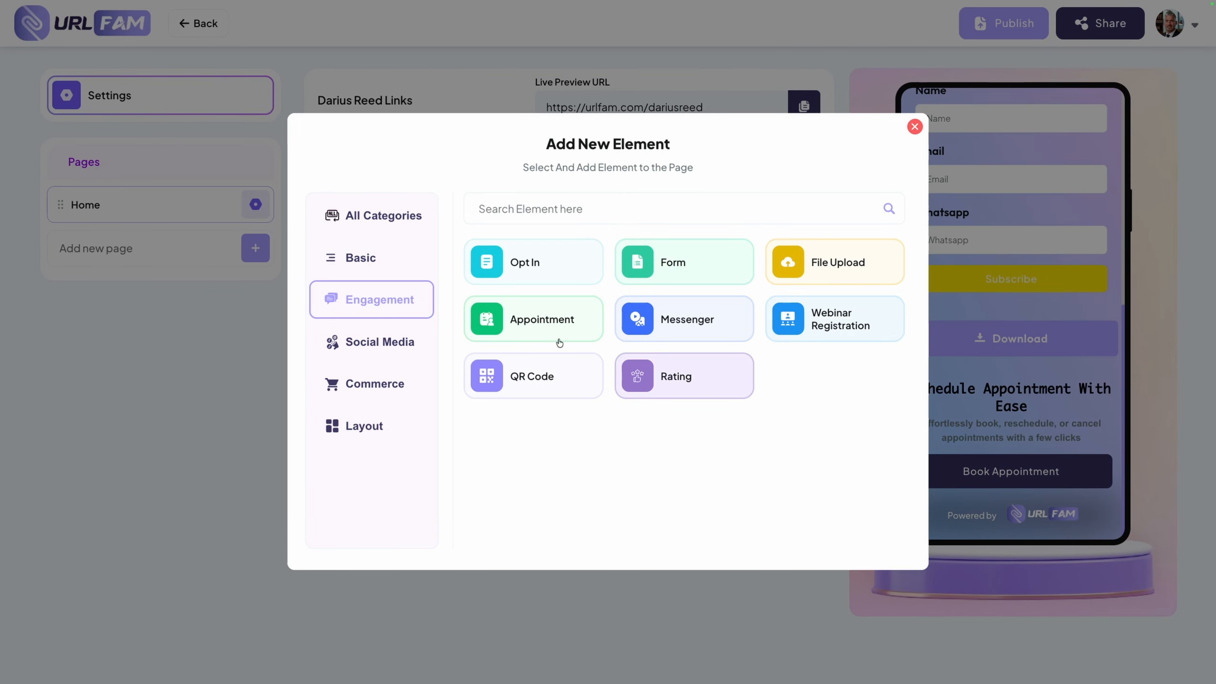
pyautogui.click(374, 385)
pyautogui.click(385, 309)
pyautogui.click(372, 341)
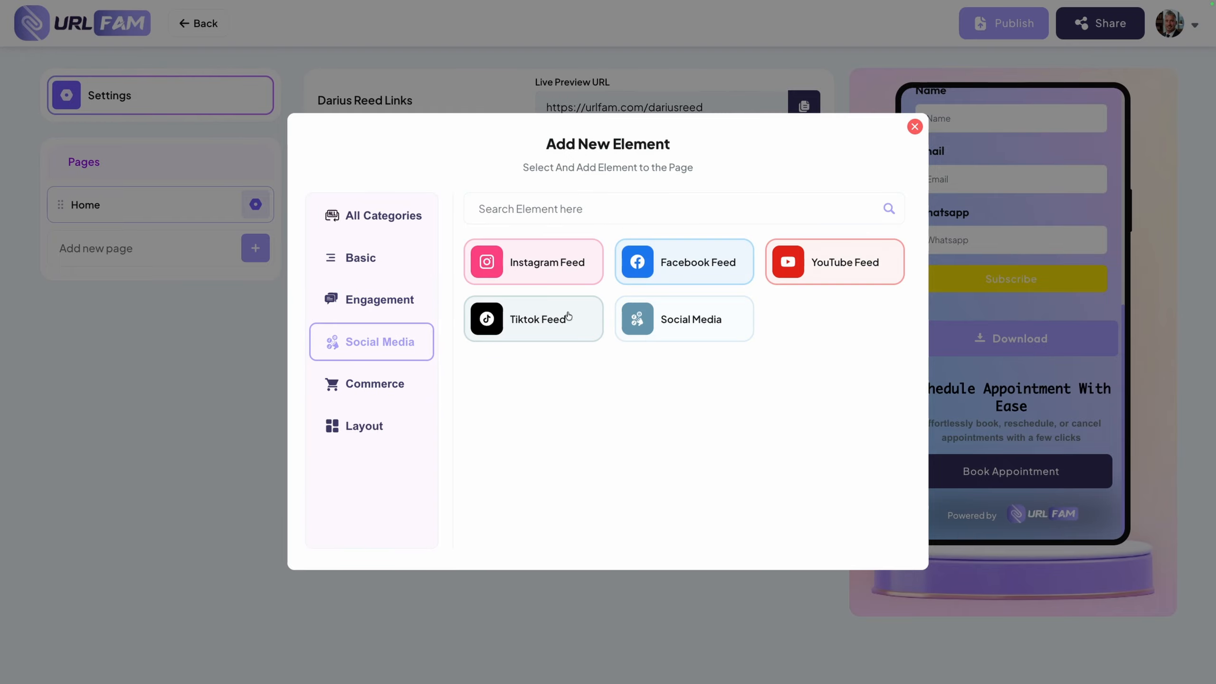
pyautogui.click(379, 384)
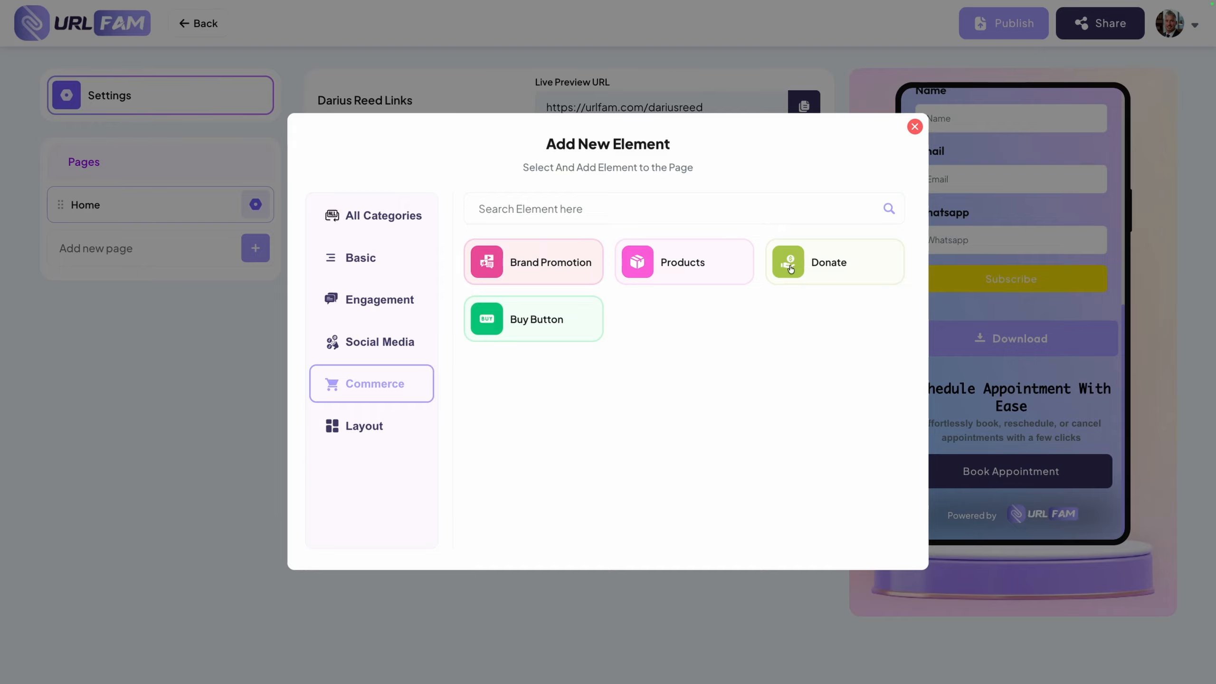
# Add a Grid element from the Layout category and expand its Grid Column 01 section to view the settings
pyautogui.click(336, 433)
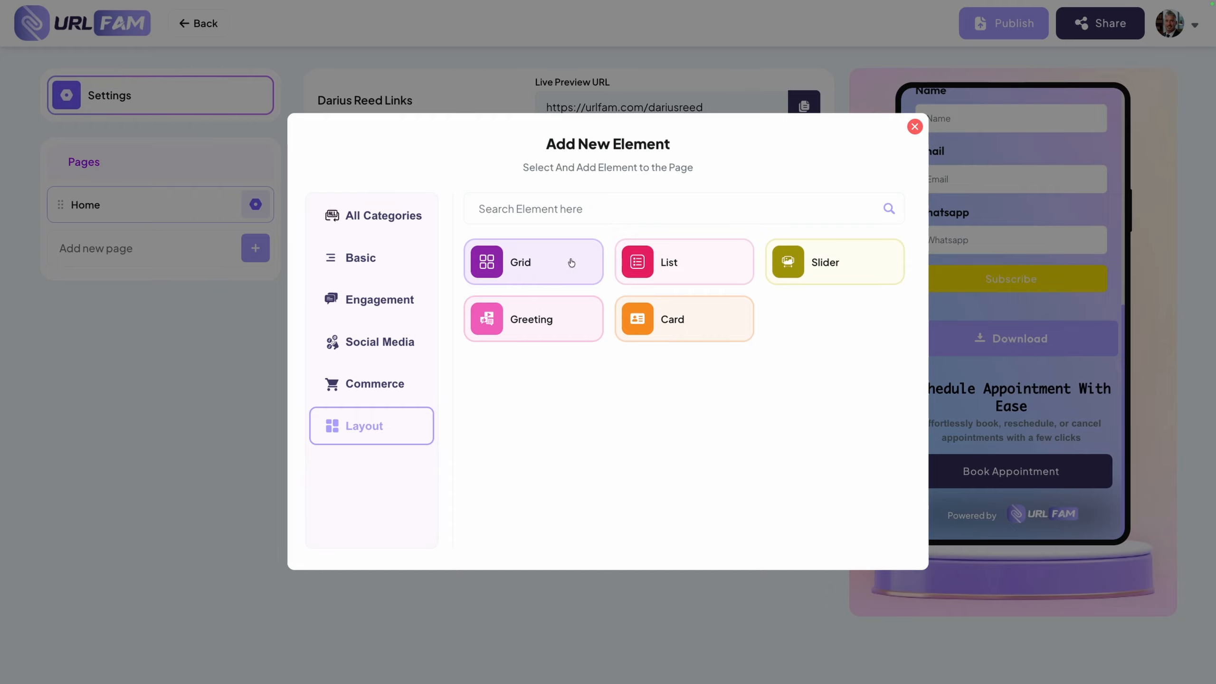
pyautogui.click(514, 262)
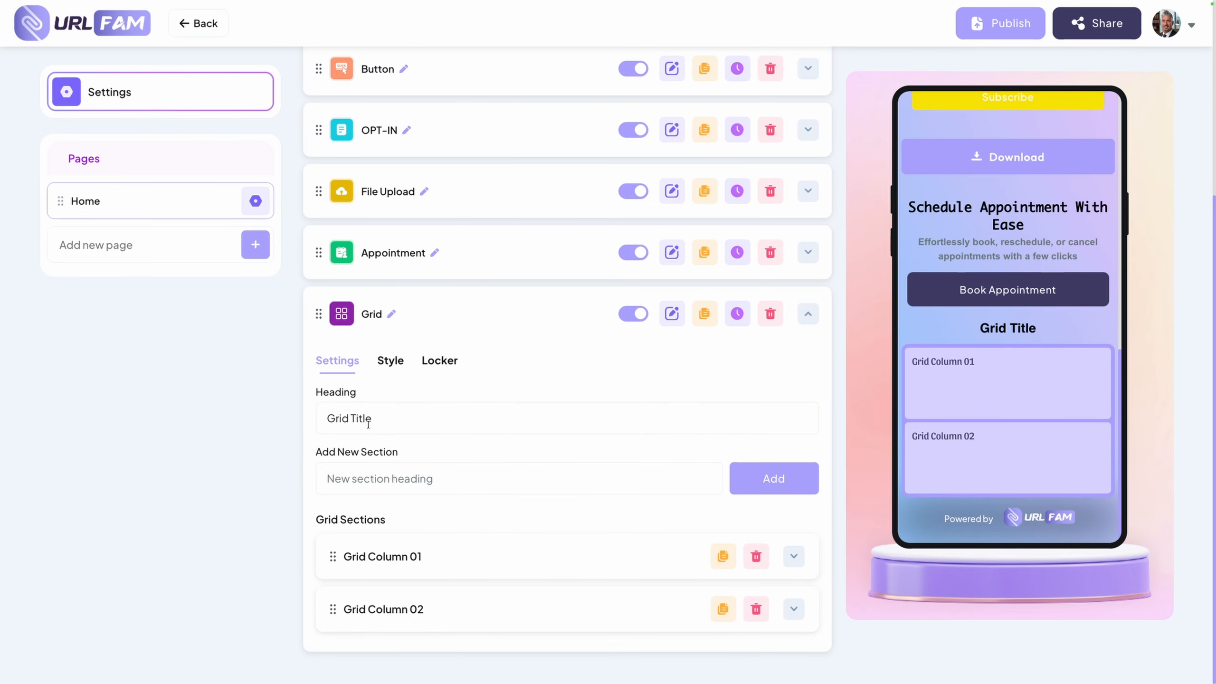
pyautogui.click(441, 555)
pyautogui.scroll(-3, 441, 555)
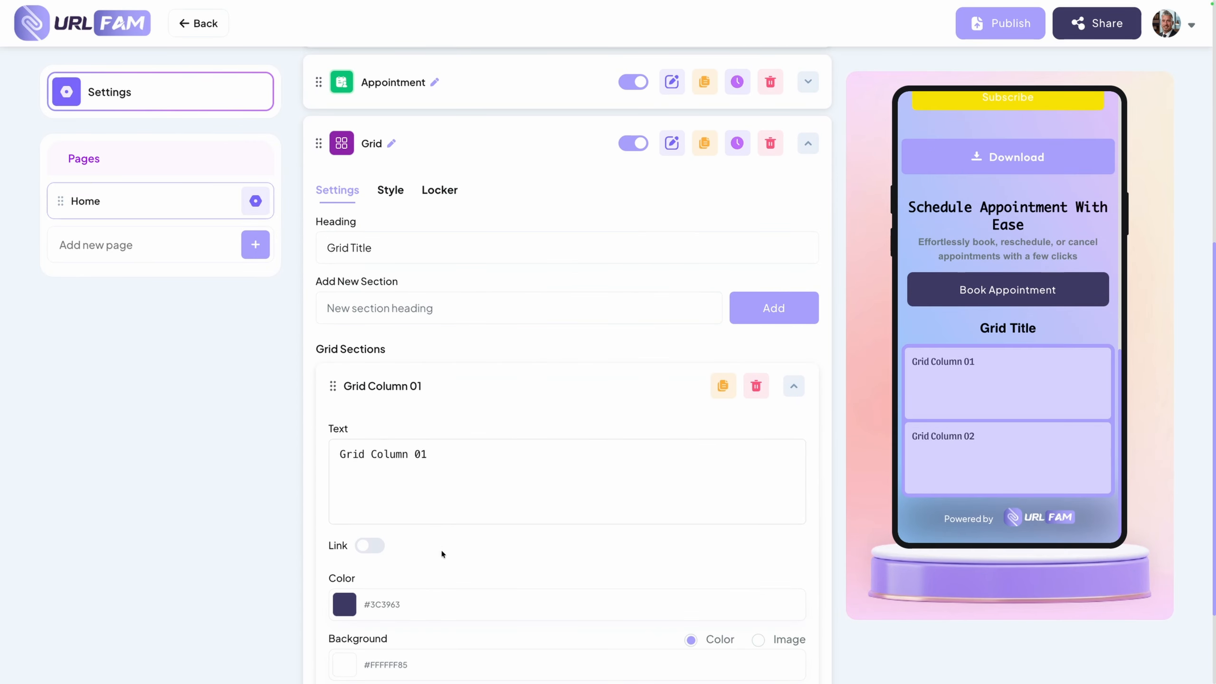
pyautogui.scroll(3, 442, 555)
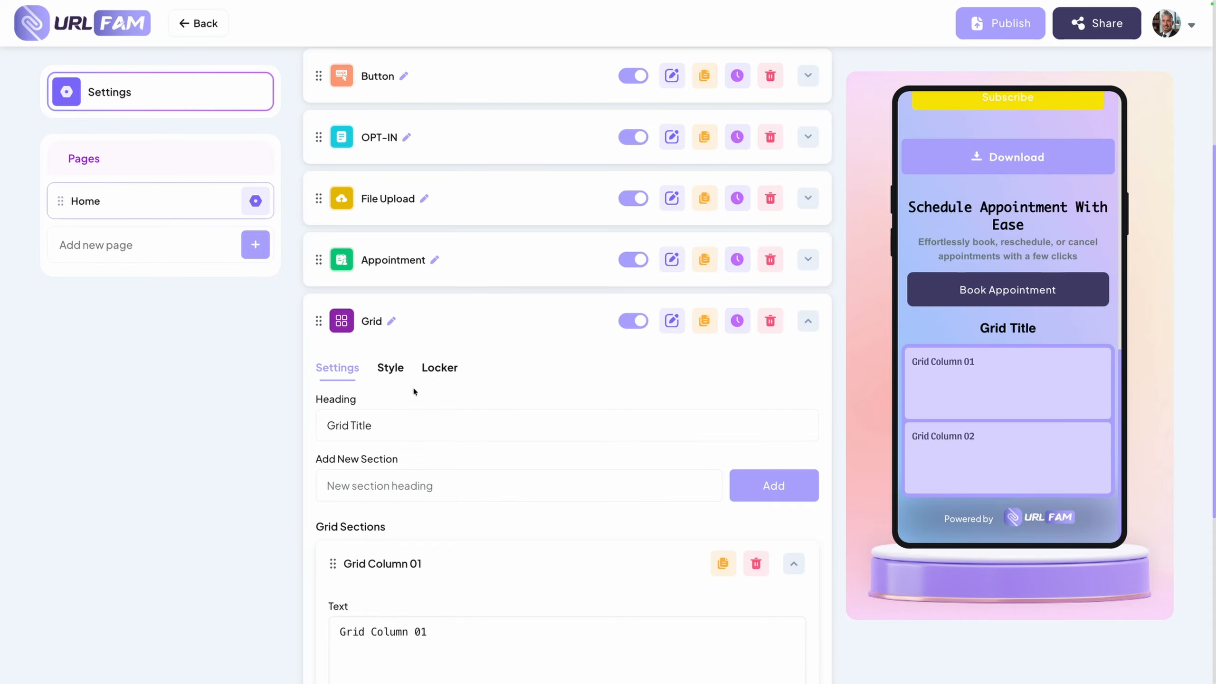
# Collapse the Grid element's settings and look through the Home page's mobile preview
pyautogui.scroll(5, 414, 391)
pyautogui.scroll(-6, 528, 481)
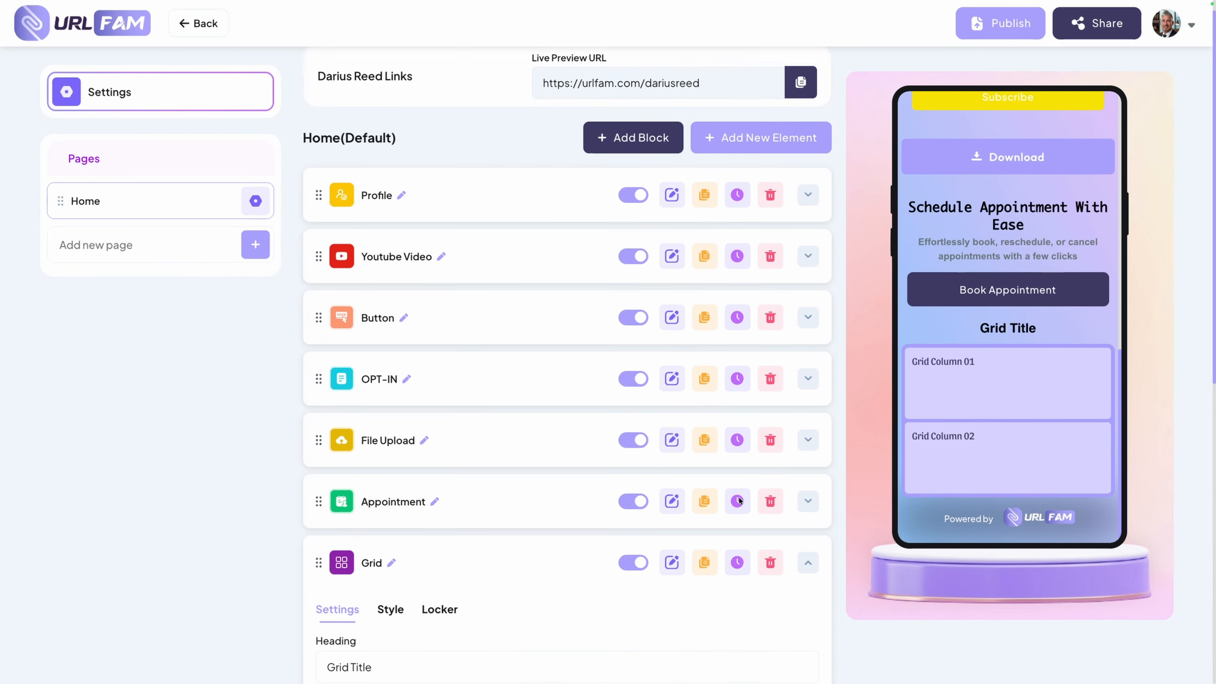
pyautogui.click(807, 292)
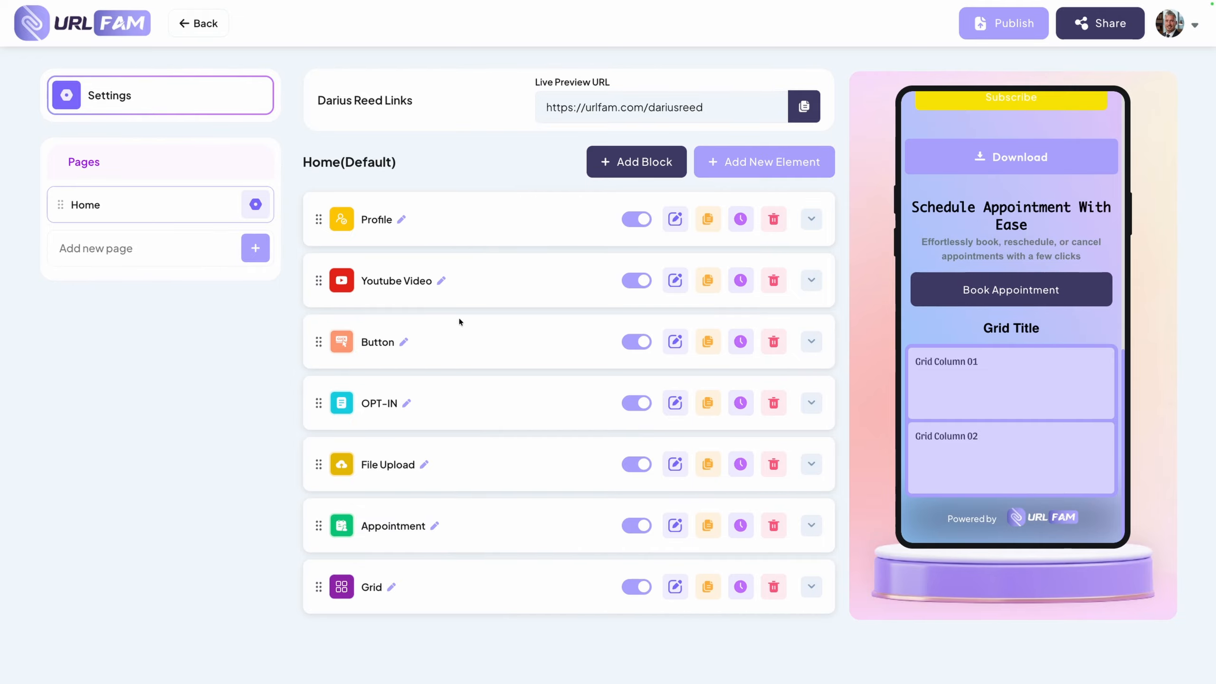
pyautogui.scroll(12, 1012, 322)
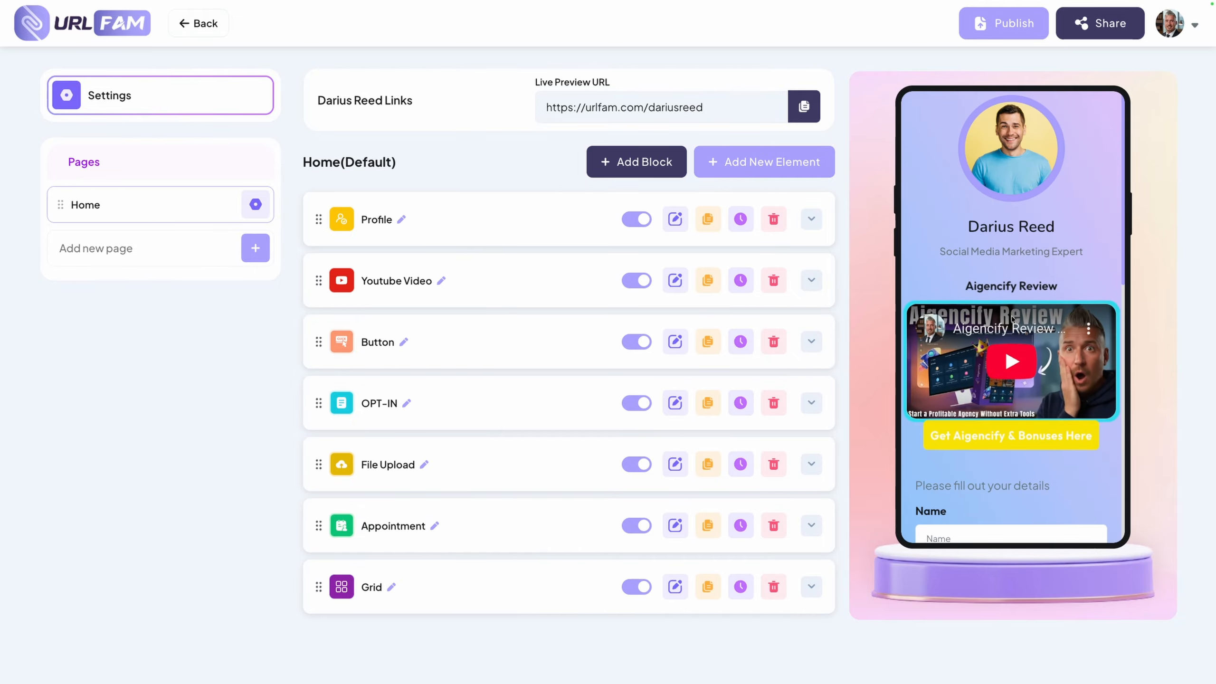
pyautogui.scroll(-12, 983, 254)
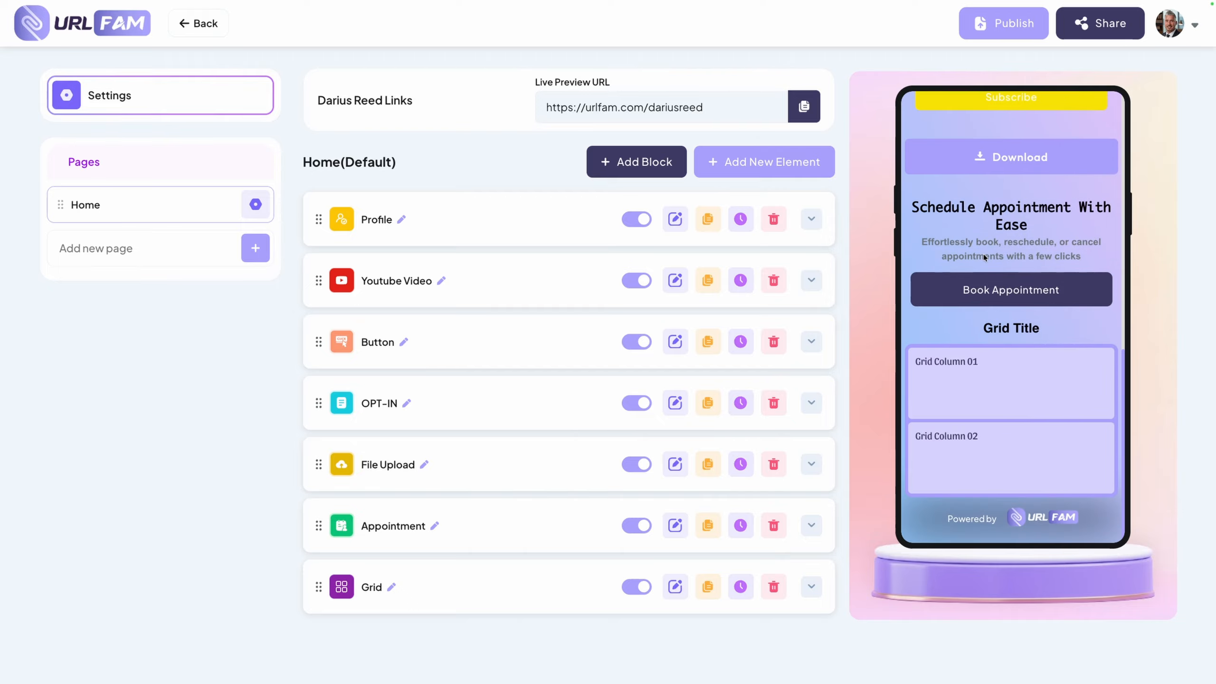
pyautogui.scroll(12, 984, 253)
pyautogui.scroll(-12, 984, 253)
# Create a new page titled "About Us" alongside the Home page, leaving it unlocked
pyautogui.click(120, 205)
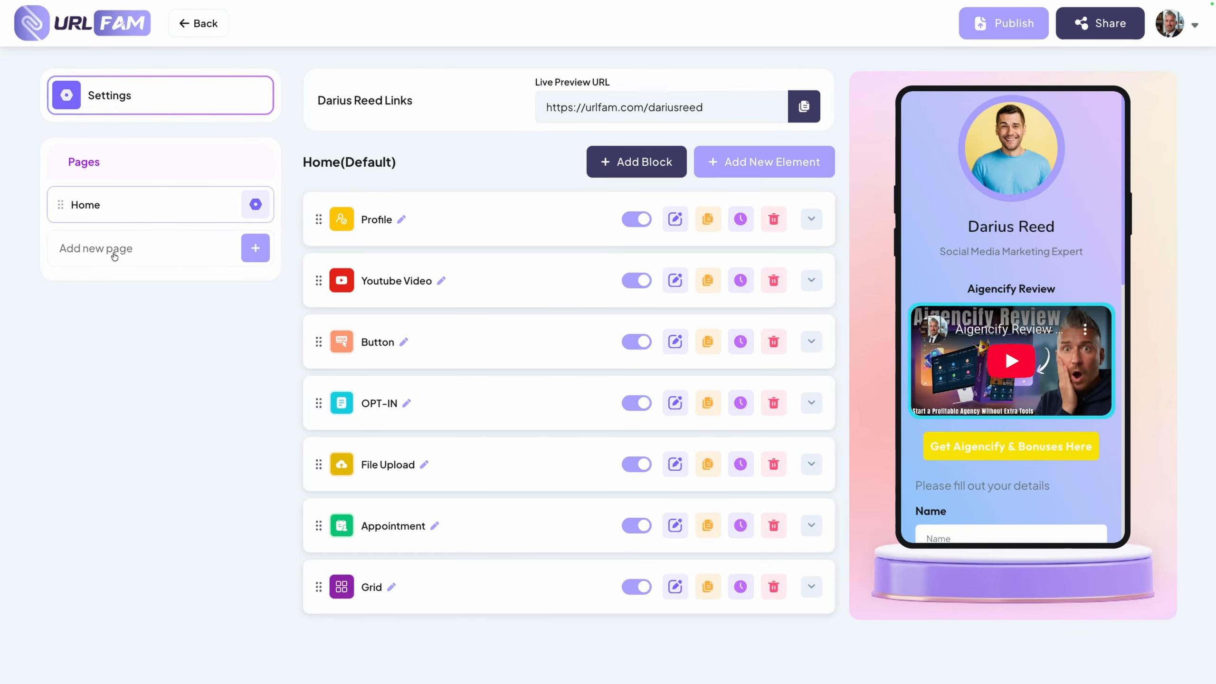
pyautogui.click(257, 252)
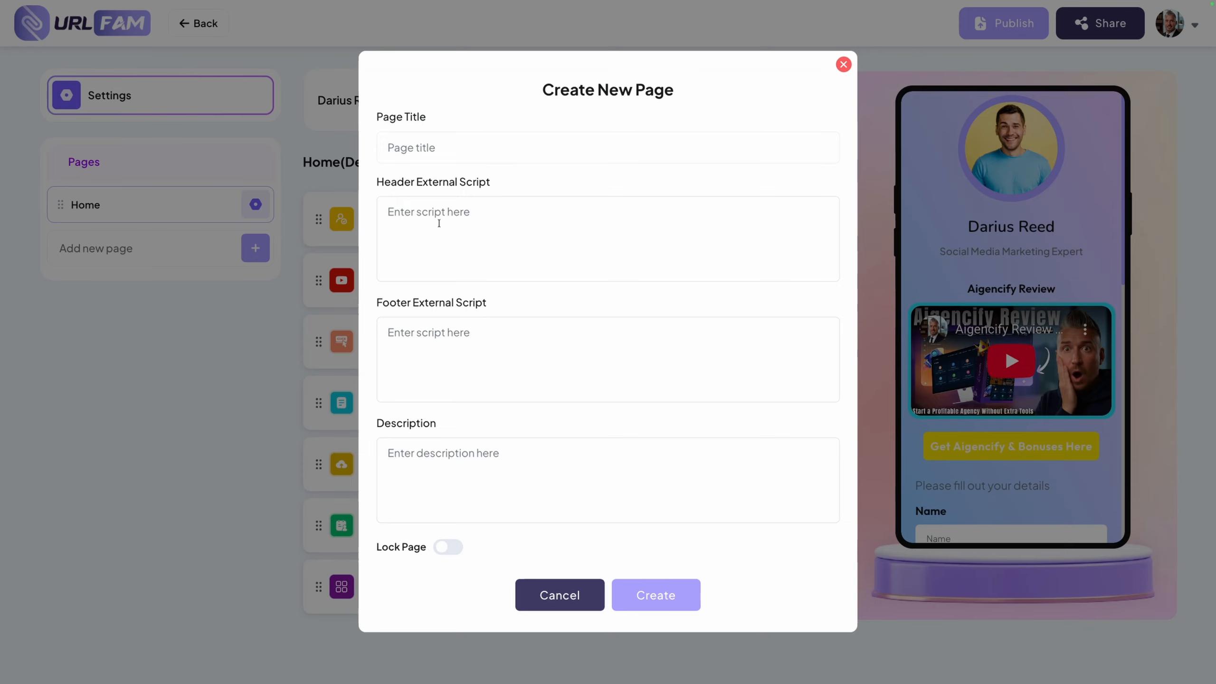
pyautogui.click(441, 150)
pyautogui.write('About Us')
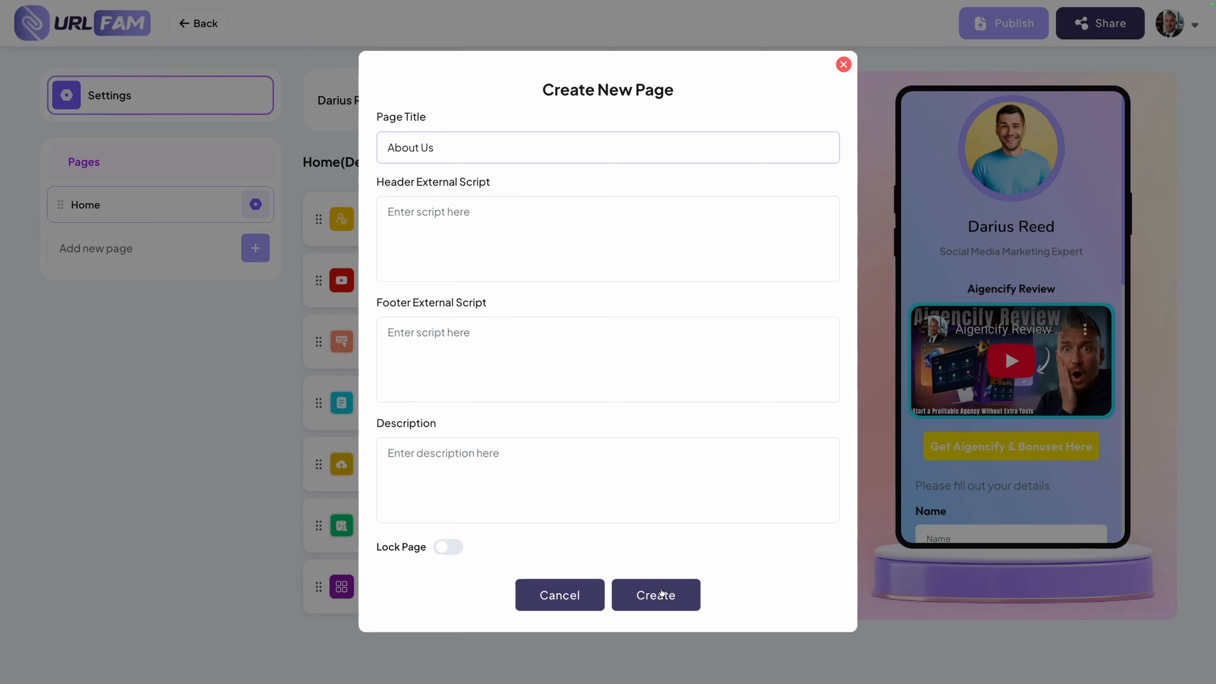
pyautogui.click(661, 592)
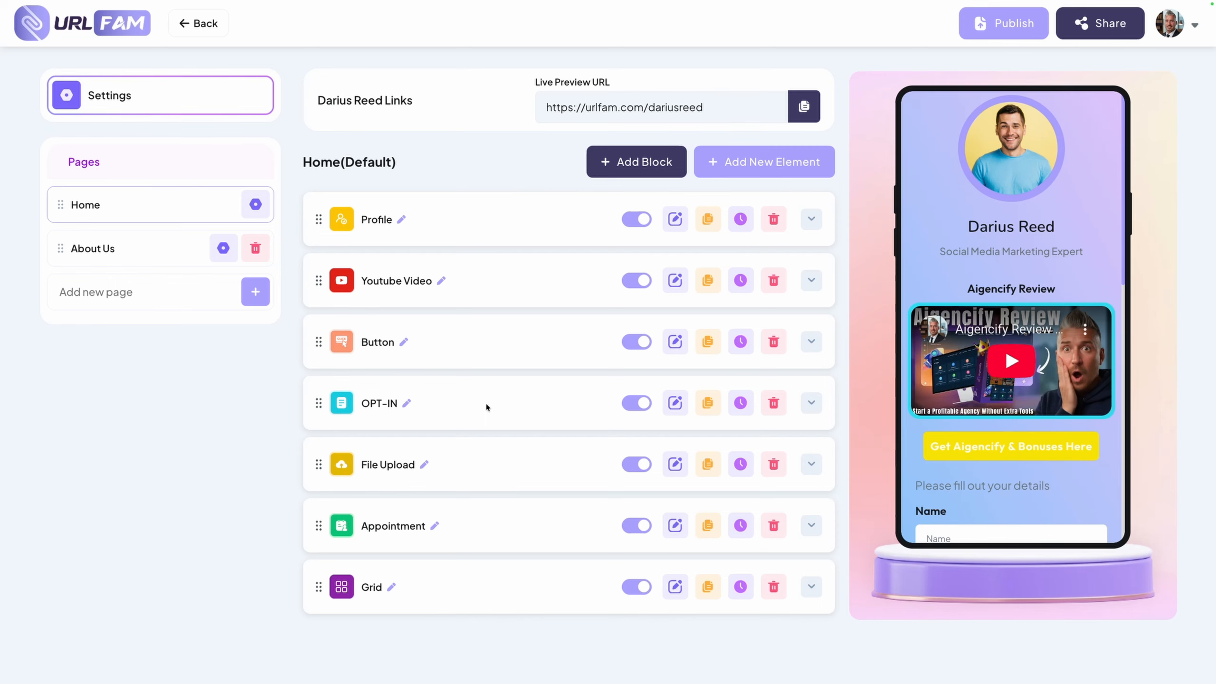
# Add an Image element and a Youtube Video element from the Basic category to the About Us page
pyautogui.click(113, 253)
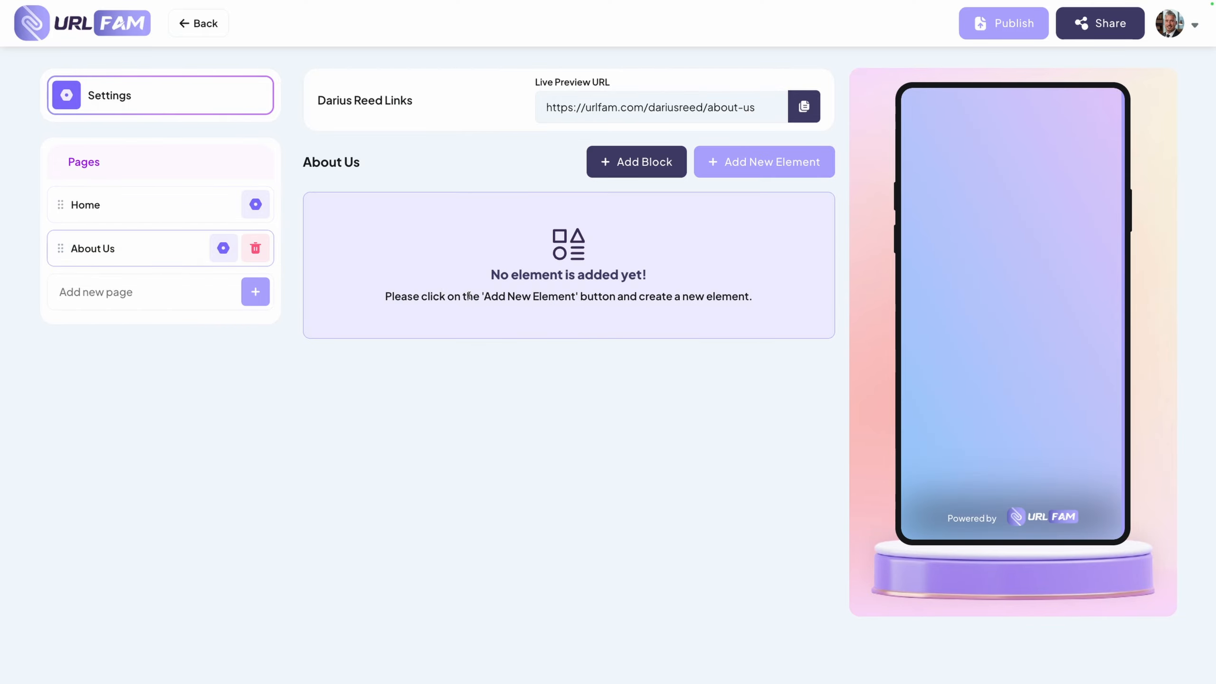
pyautogui.click(759, 160)
pyautogui.click(381, 303)
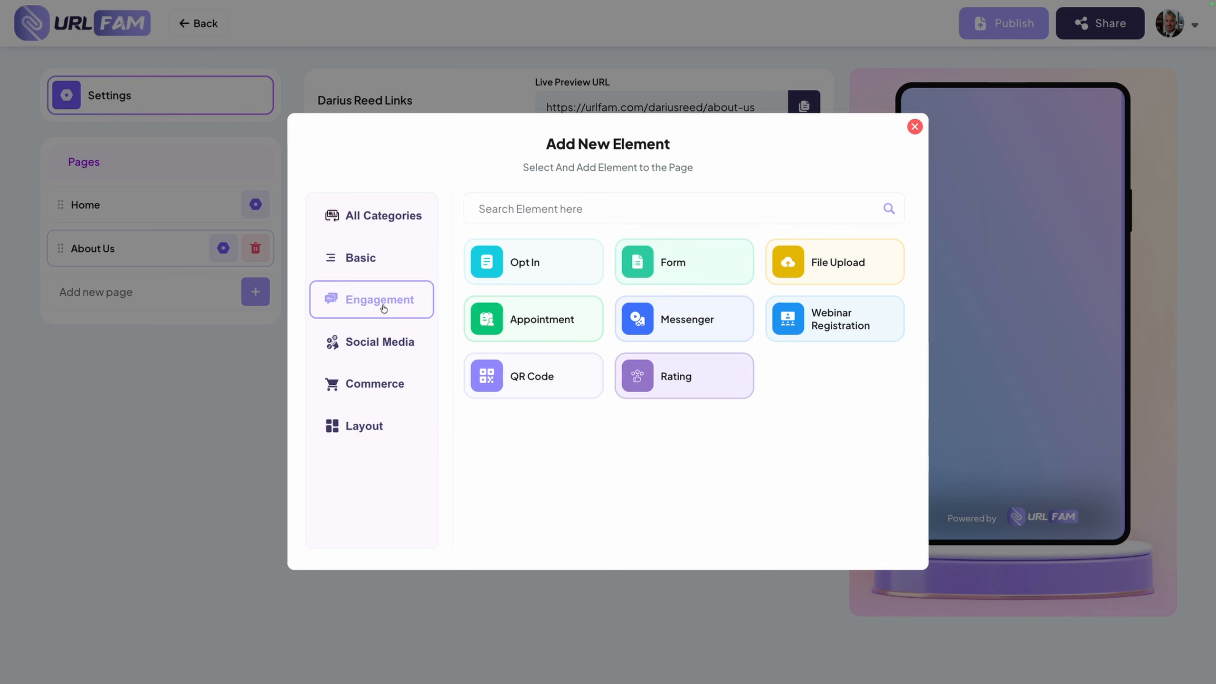
pyautogui.click(378, 253)
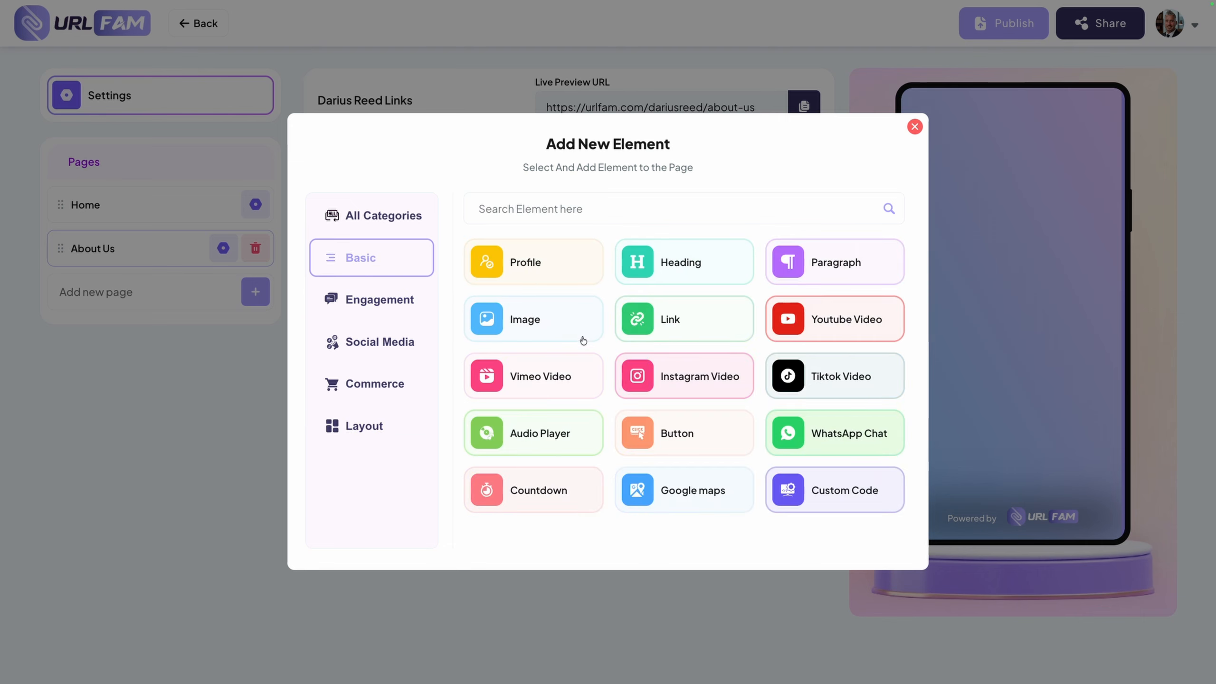
pyautogui.click(550, 330)
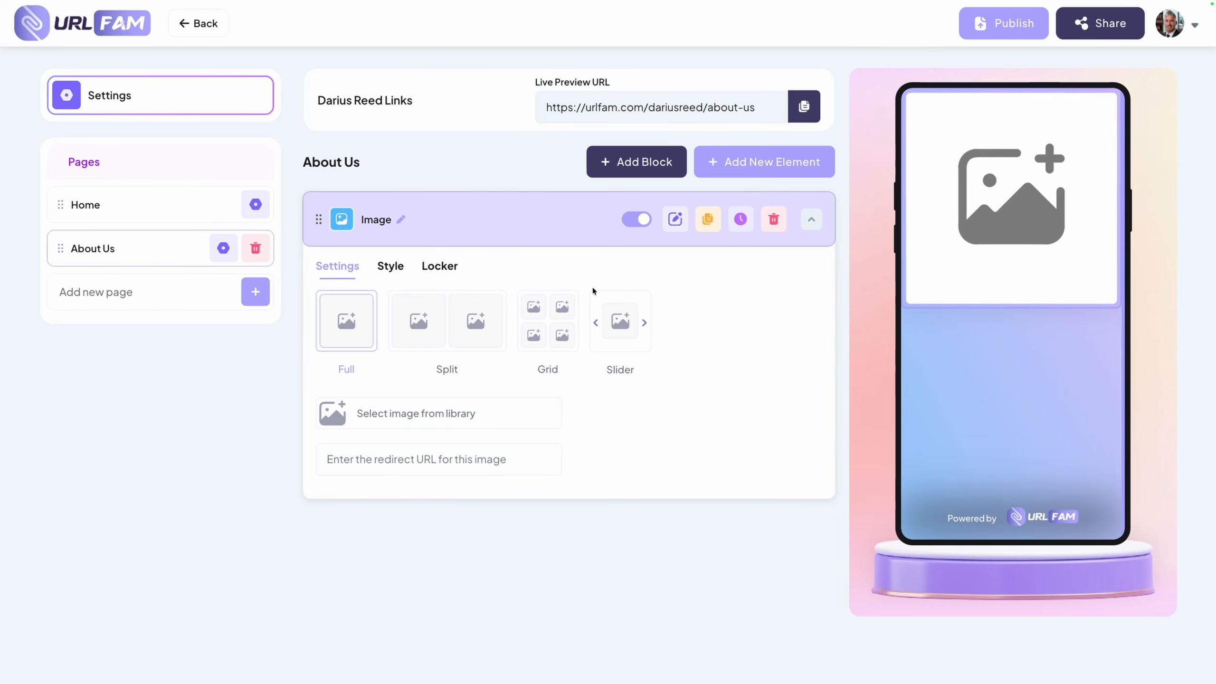
pyautogui.click(754, 173)
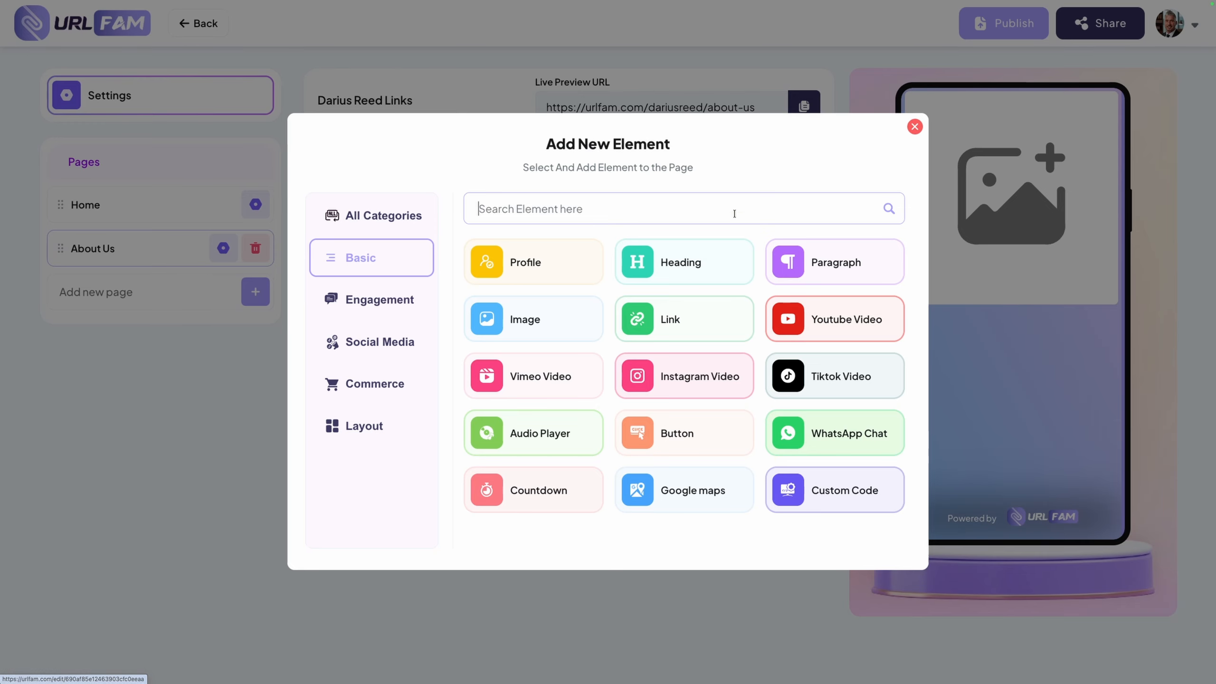
pyautogui.click(818, 330)
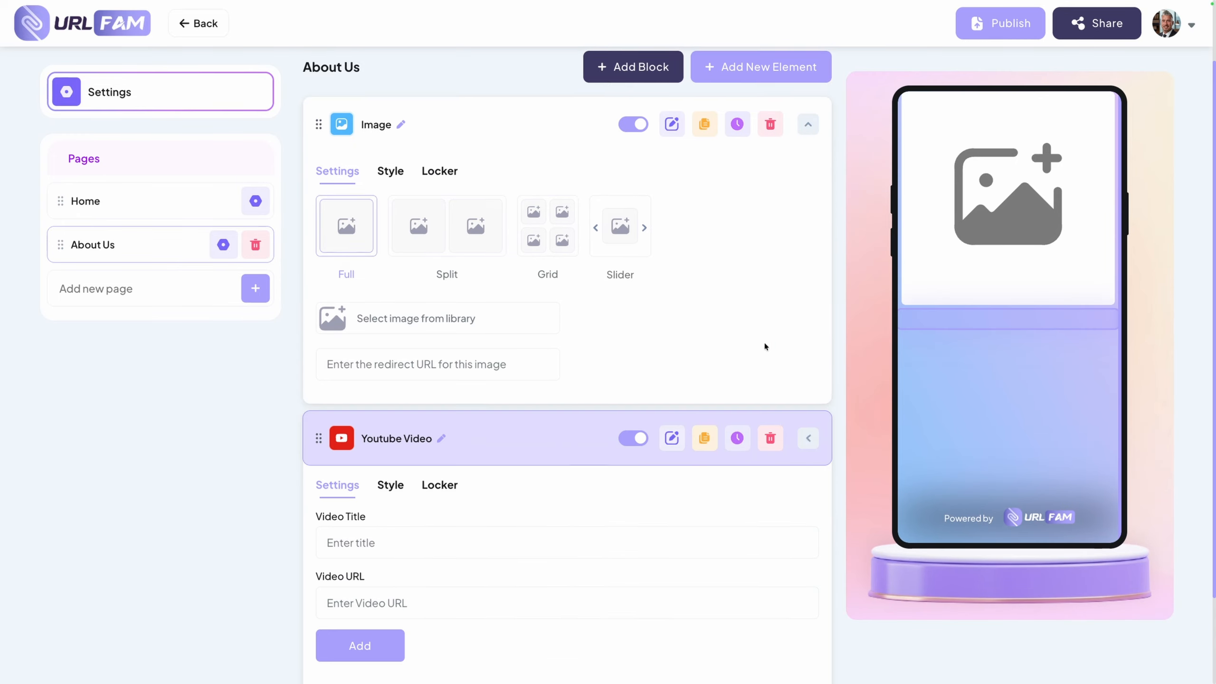
# Try the Grid layout for the About Us page's Image element and set its layout to Slider
pyautogui.scroll(3, 531, 292)
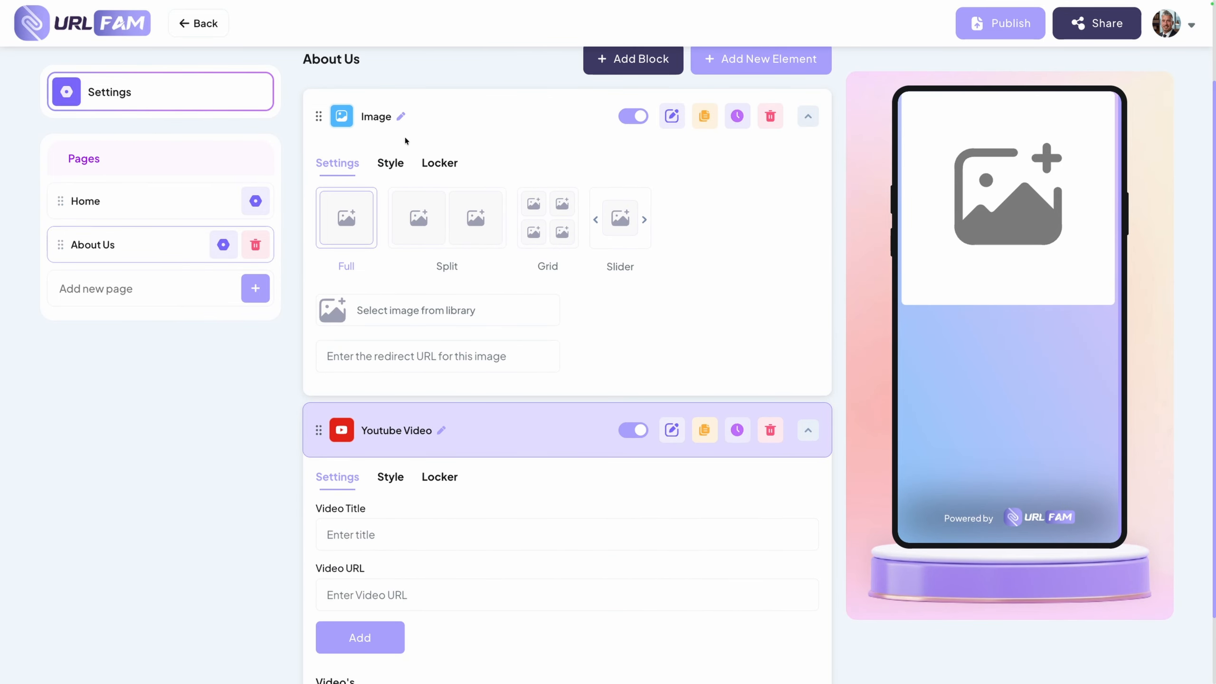
pyautogui.click(557, 233)
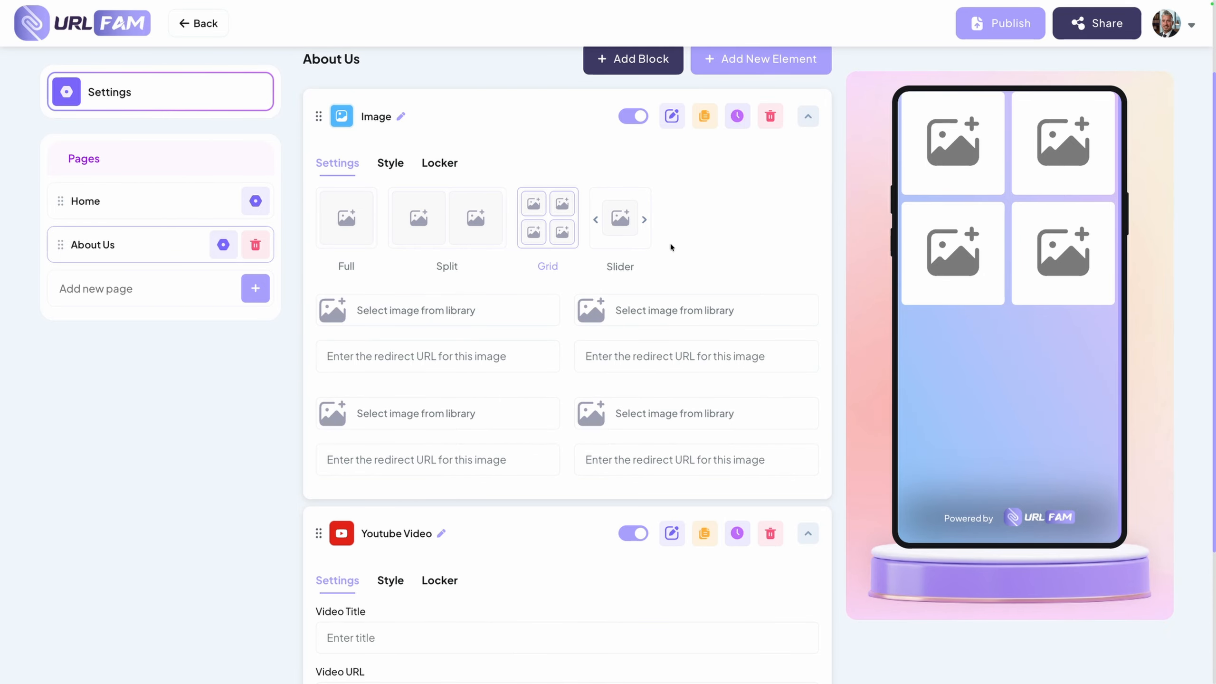
pyautogui.click(623, 229)
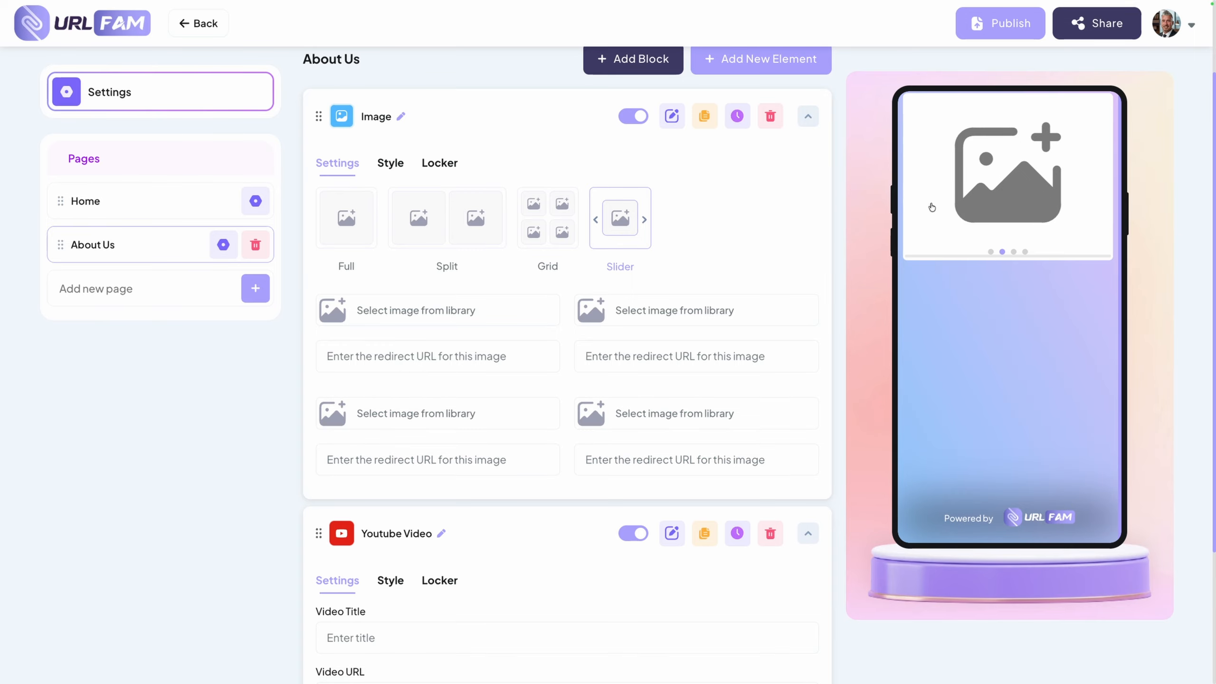
# Create another new page titled "My Portfolio" and leave its scripts and description empty
pyautogui.scroll(3, 516, 331)
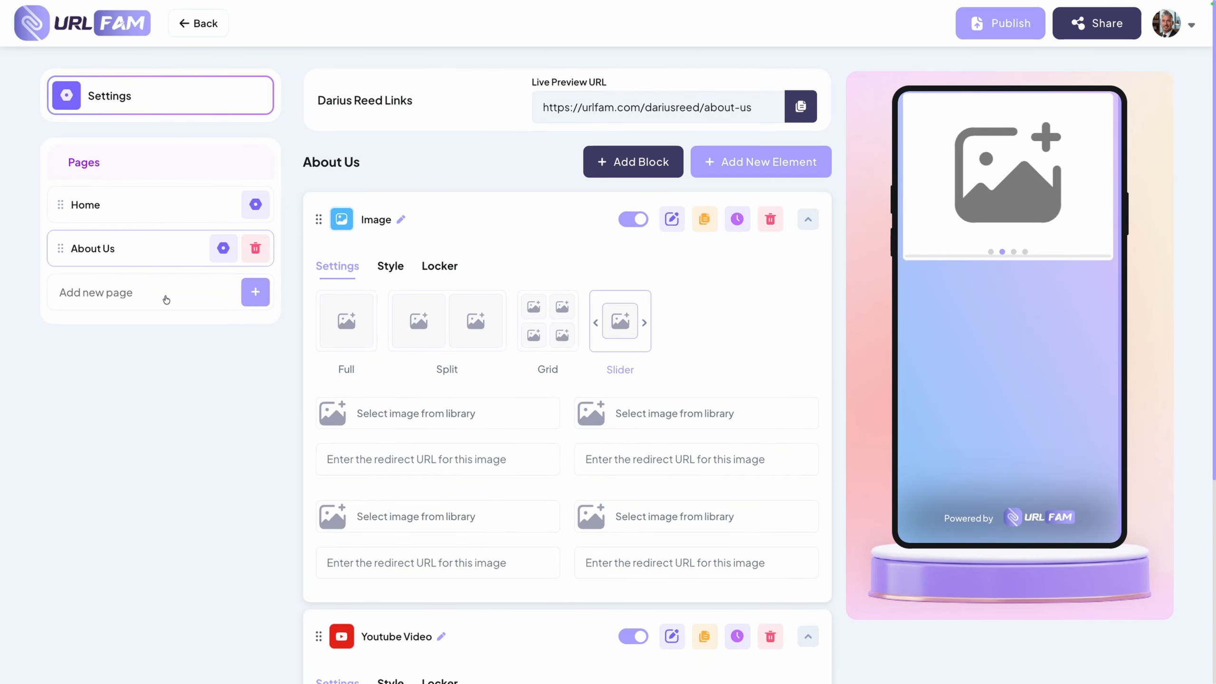
pyautogui.click(97, 293)
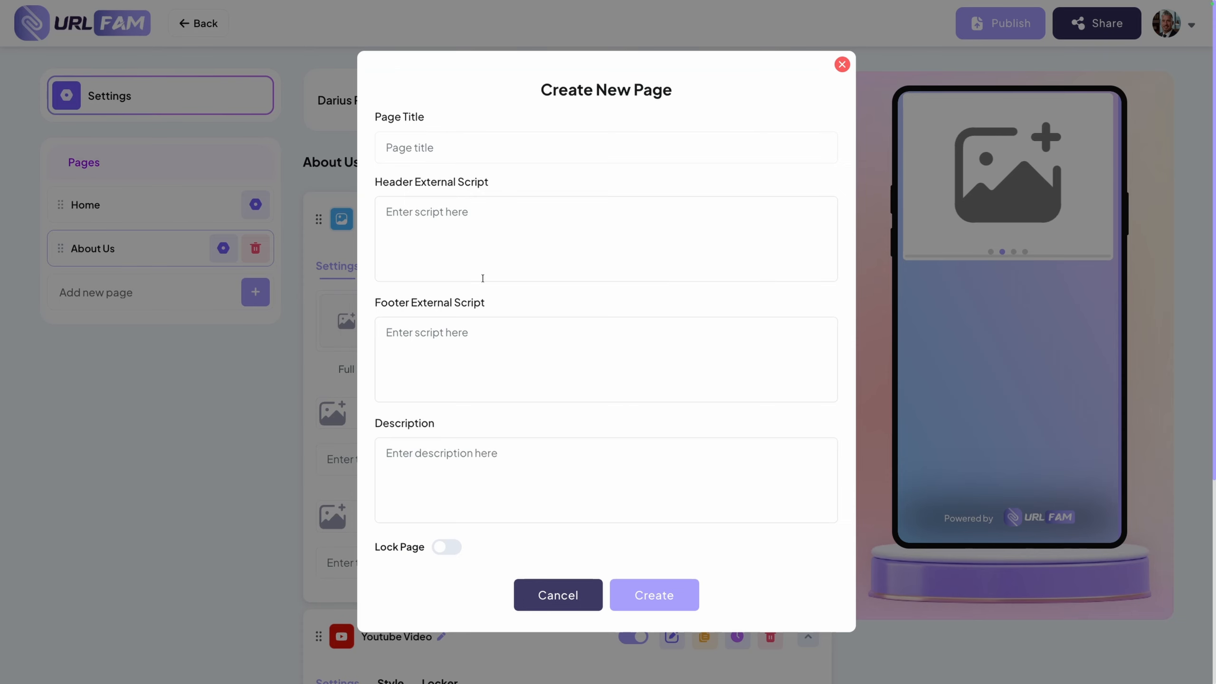
pyautogui.click(424, 151)
pyautogui.write('My Portfolio')
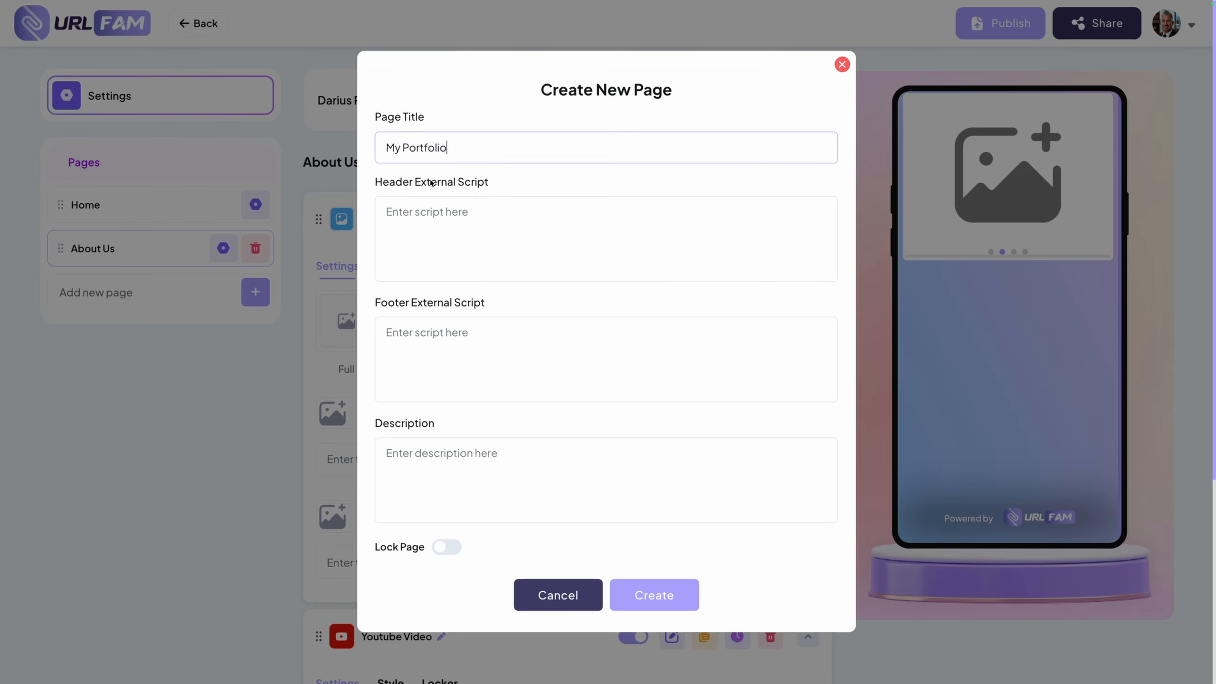
pyautogui.click(627, 586)
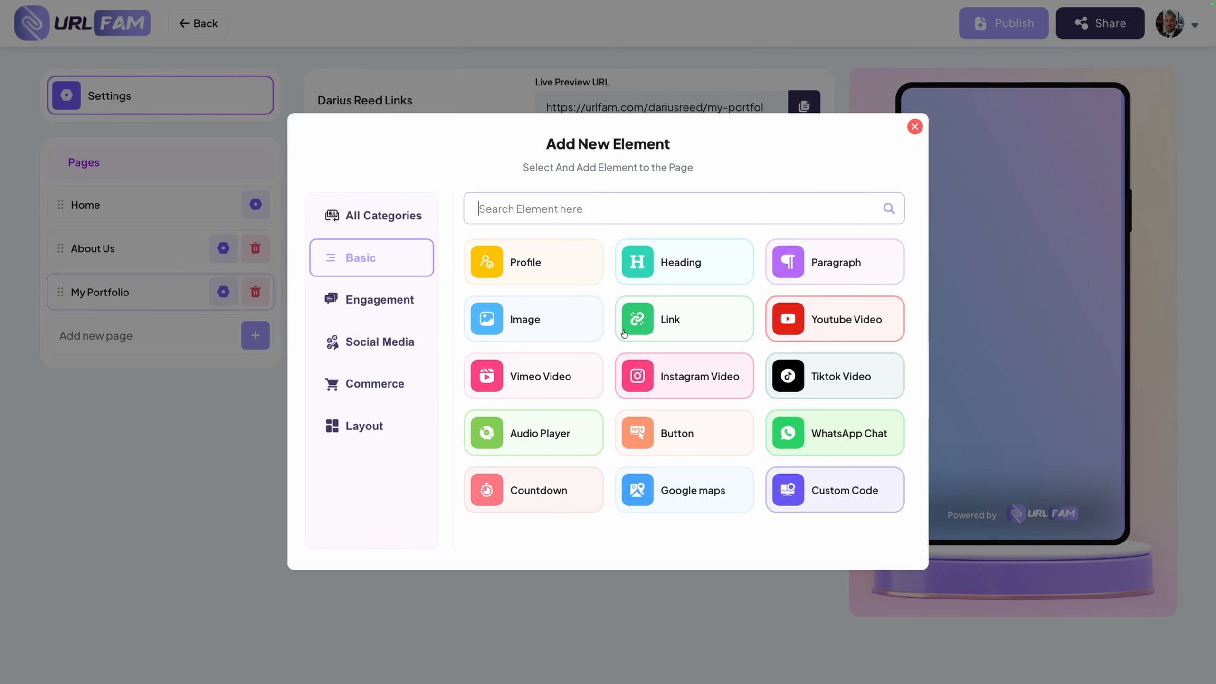
# Add Heading, WhatsApp Chat and Countdown elements from the Basic category to the My Portfolio page
pyautogui.click(681, 257)
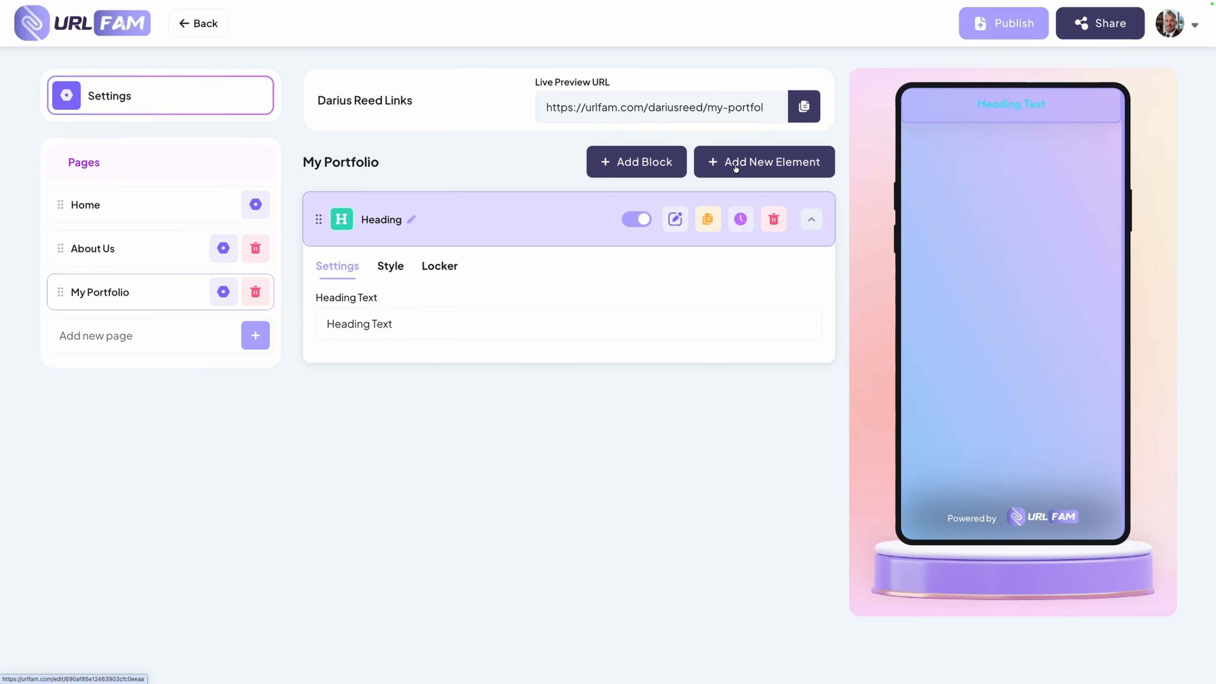
pyautogui.click(728, 163)
pyautogui.click(834, 439)
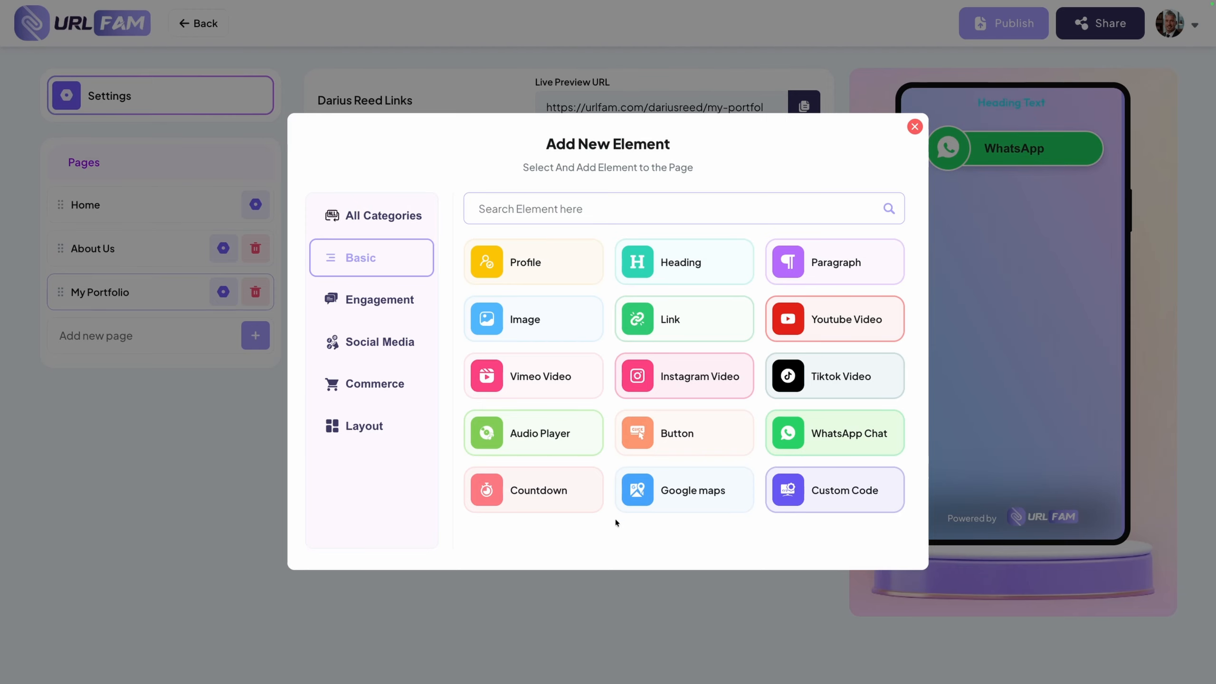
pyautogui.click(533, 494)
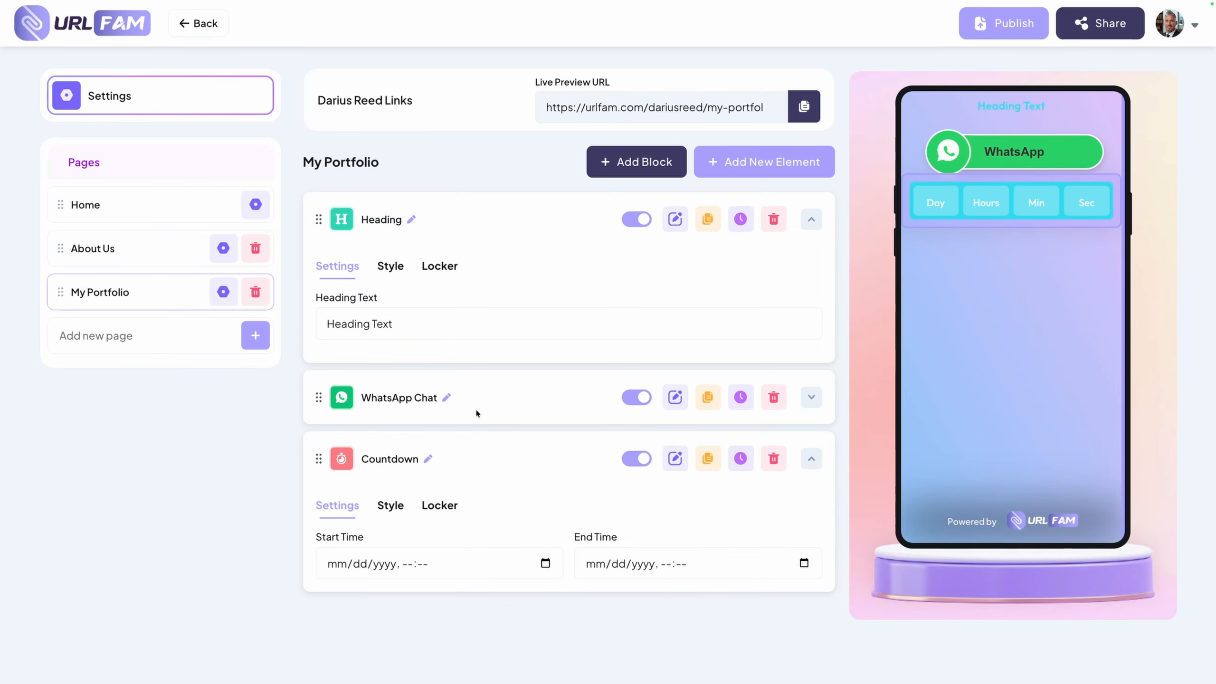
# Review the Home page's preview and copy the live preview URL of the About Us page
pyautogui.click(128, 203)
pyautogui.scroll(-10, 971, 332)
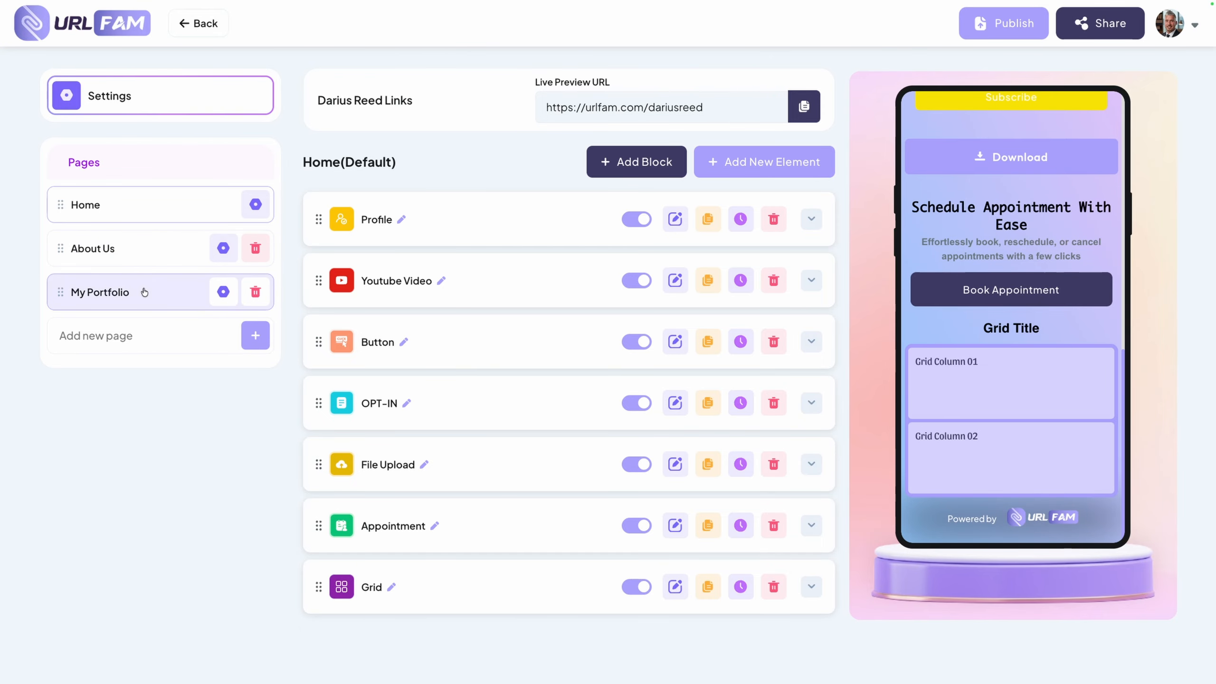
pyautogui.click(113, 250)
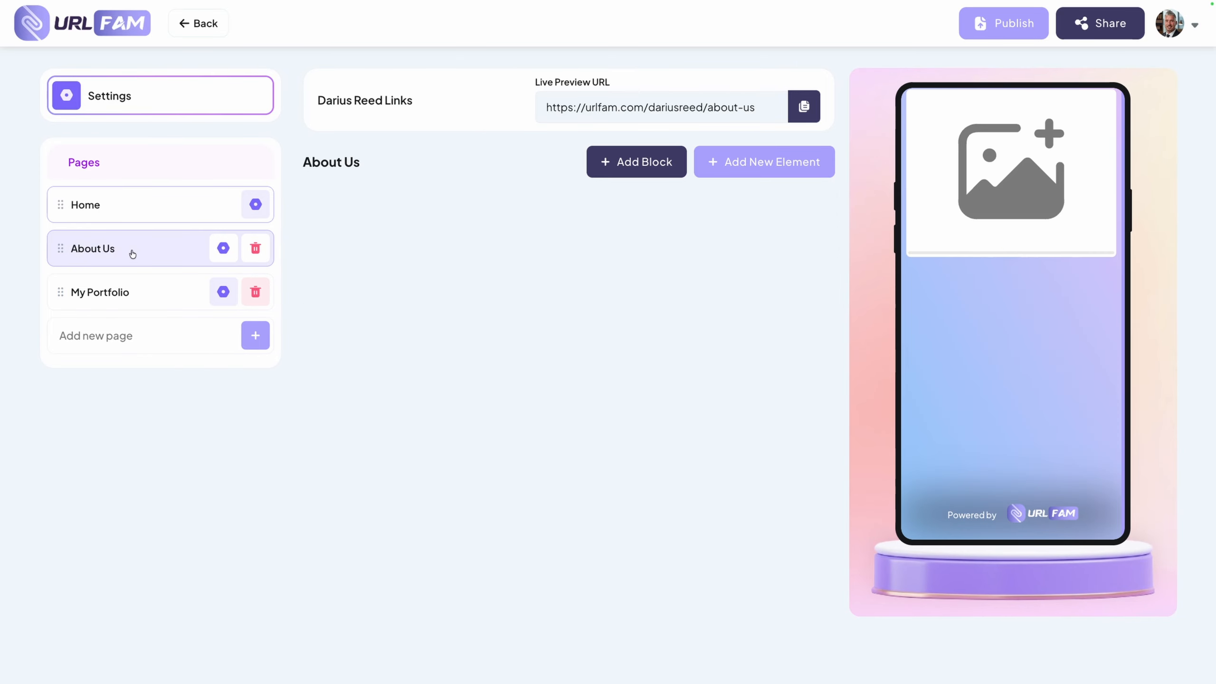
pyautogui.click(729, 100)
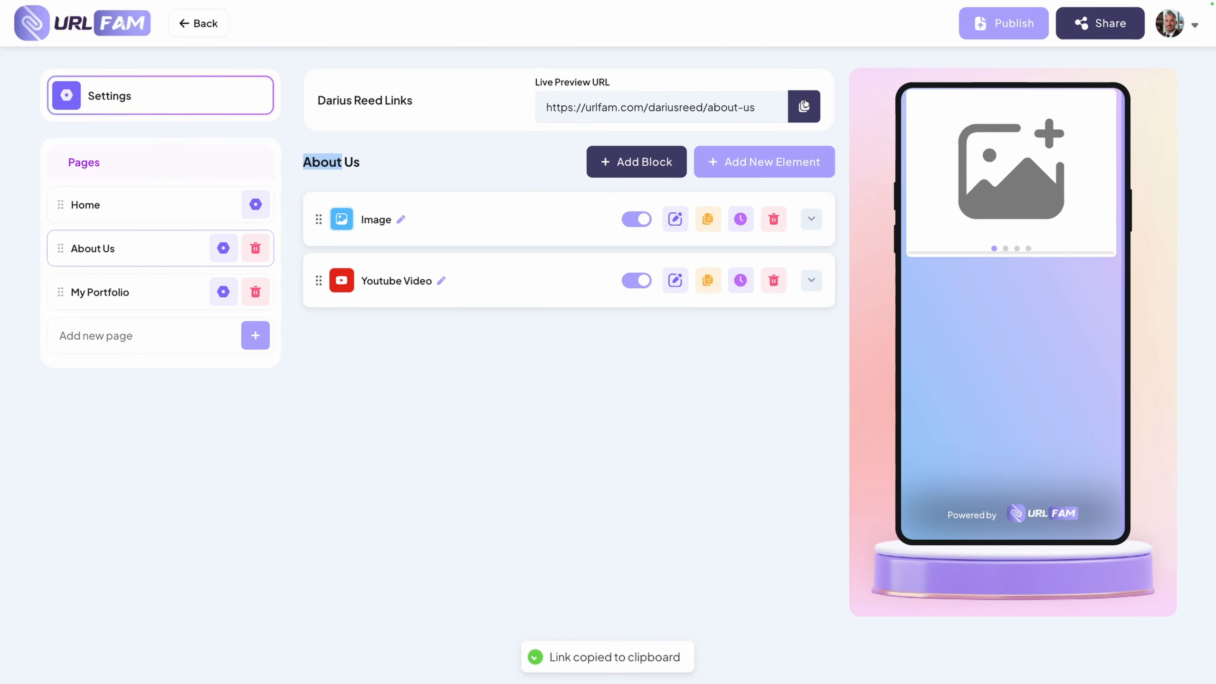
pyautogui.click(727, 99)
pyautogui.click(725, 97)
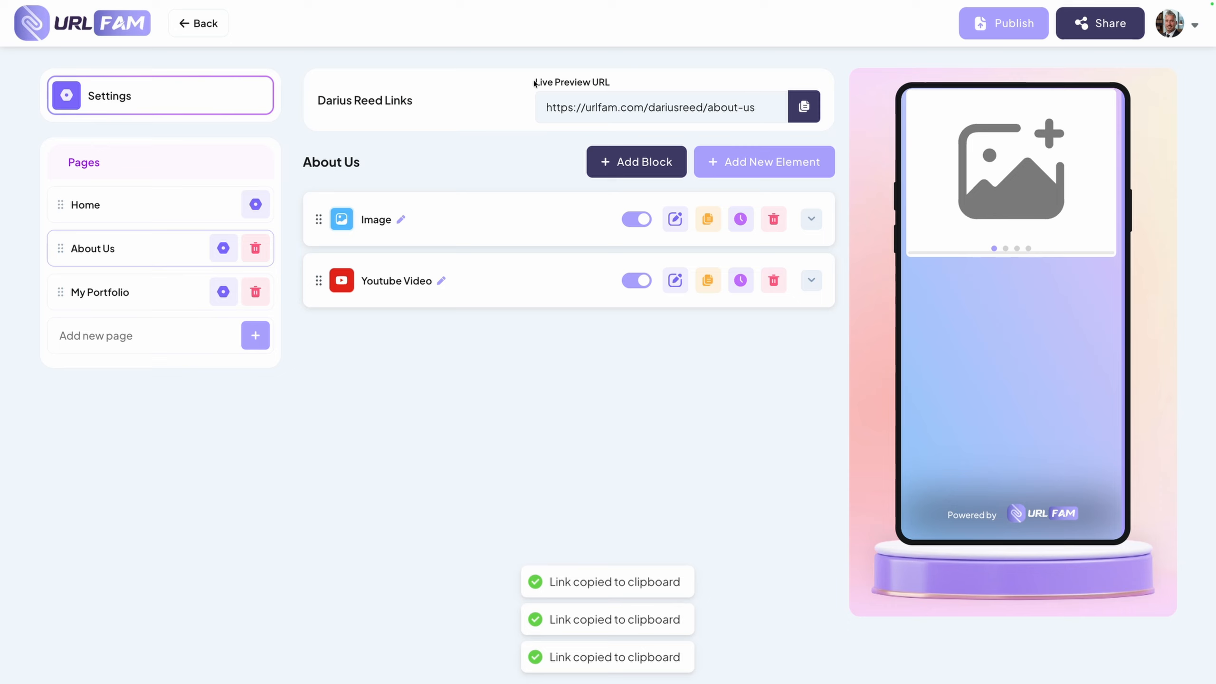
# Search the element library for a button and add a second Button element to the Home page
pyautogui.click(118, 209)
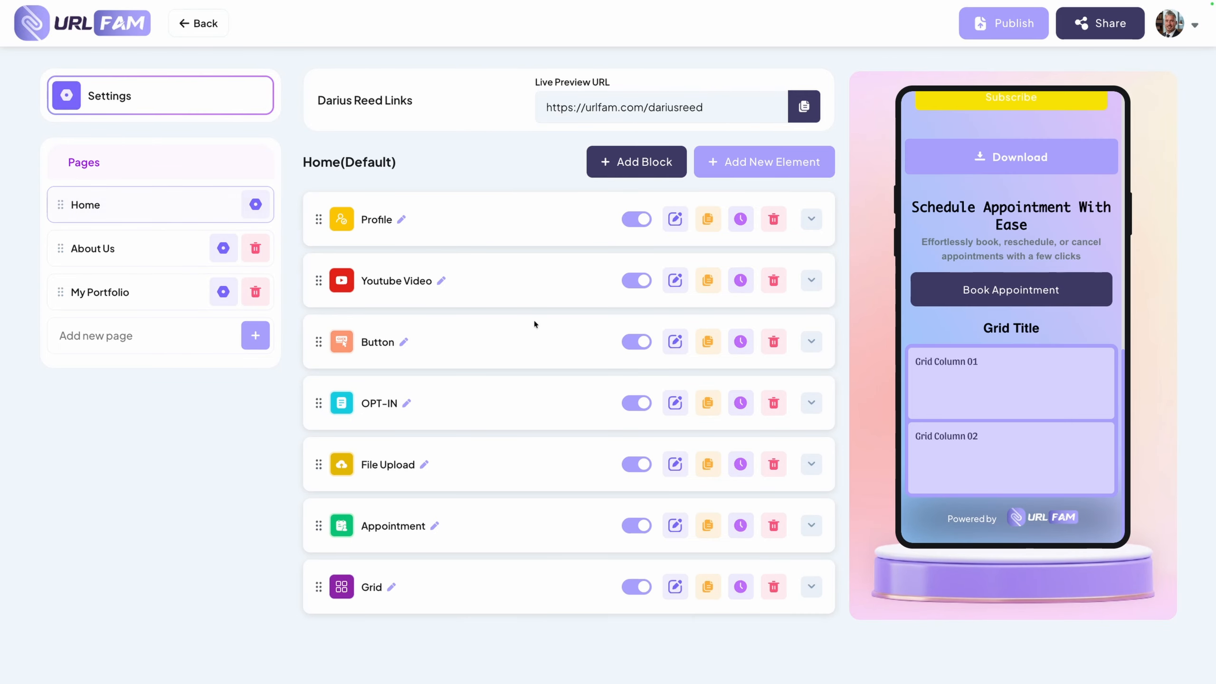
pyautogui.click(757, 166)
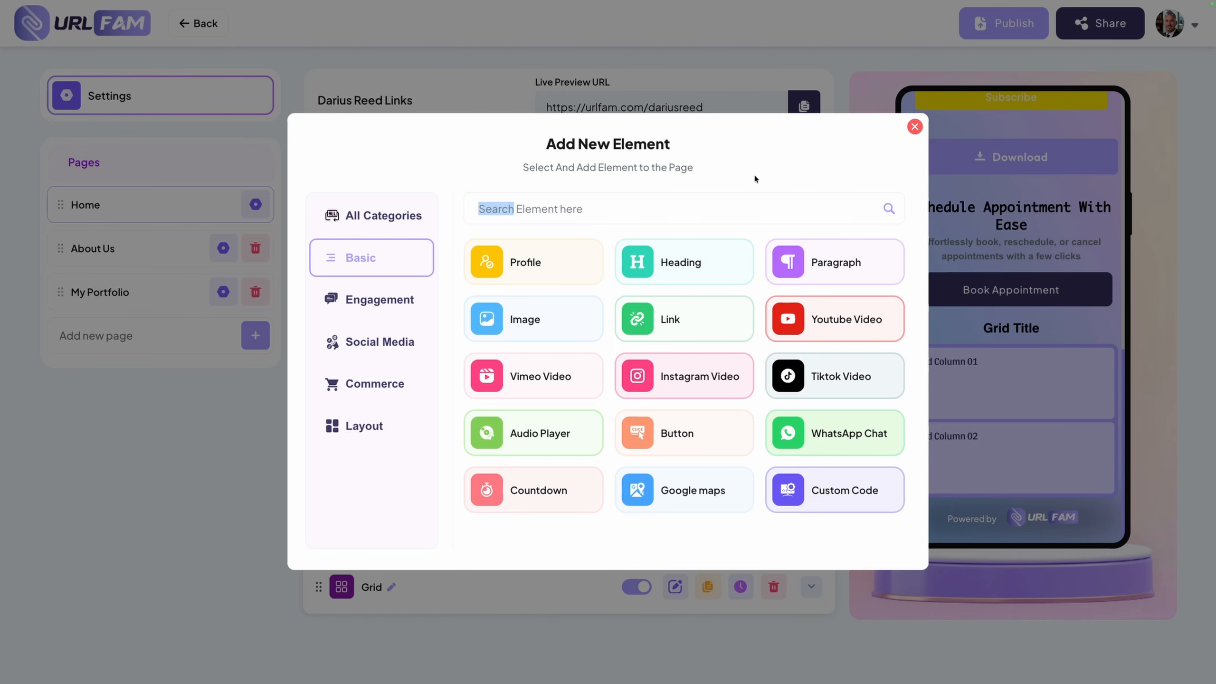
pyautogui.click(618, 208)
pyautogui.write('butt')
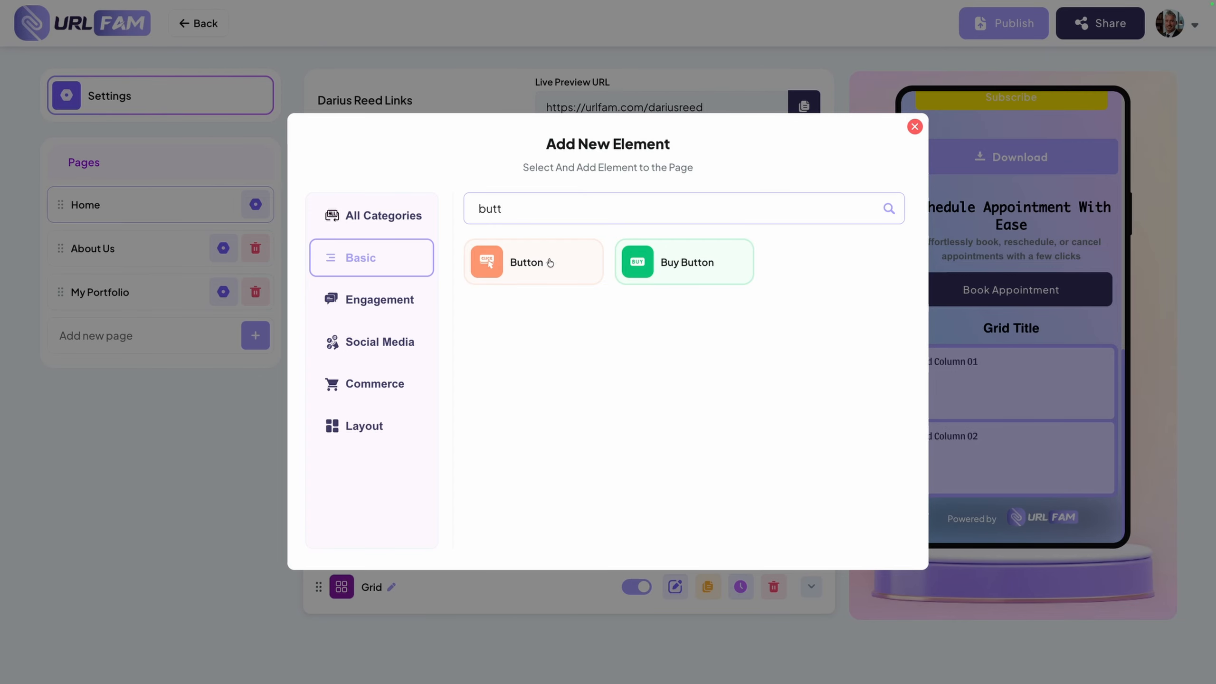
pyautogui.click(550, 262)
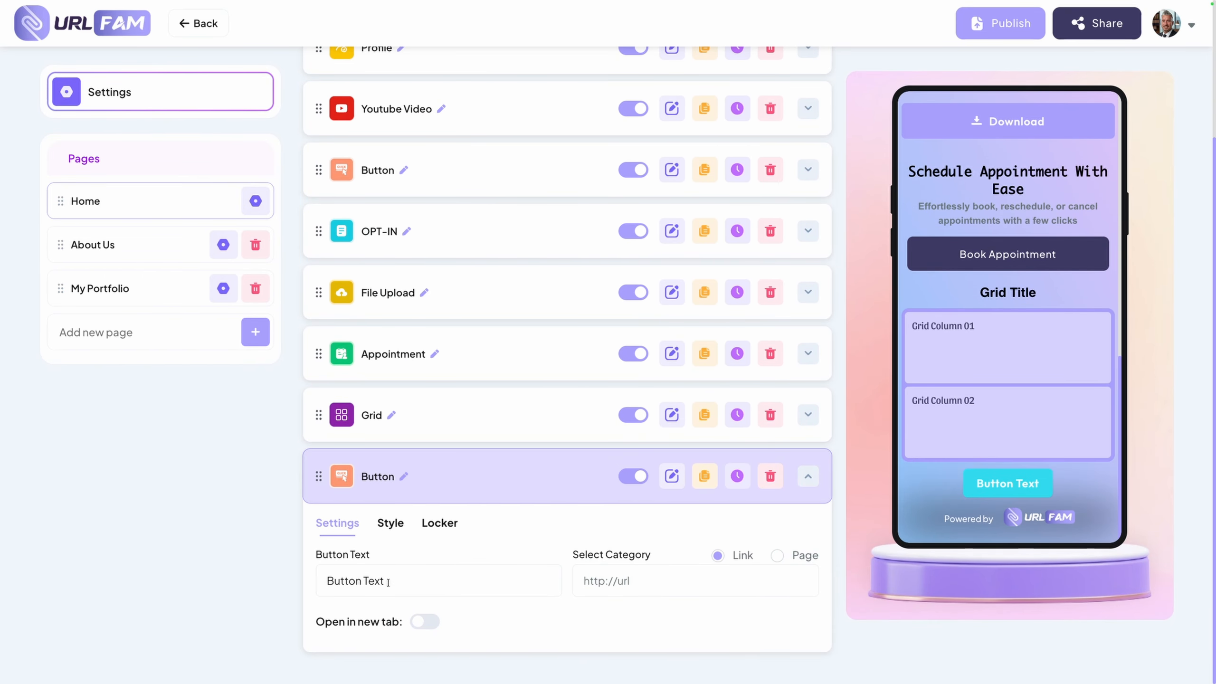
# Set the new button's text to "About Us" and paste the About Us page's URL as its link
pyautogui.click(443, 579)
pyautogui.hotkey('ctrl', 'shift', 'Left')
pyautogui.hotkey('ctrl', 'shift', 'Left')
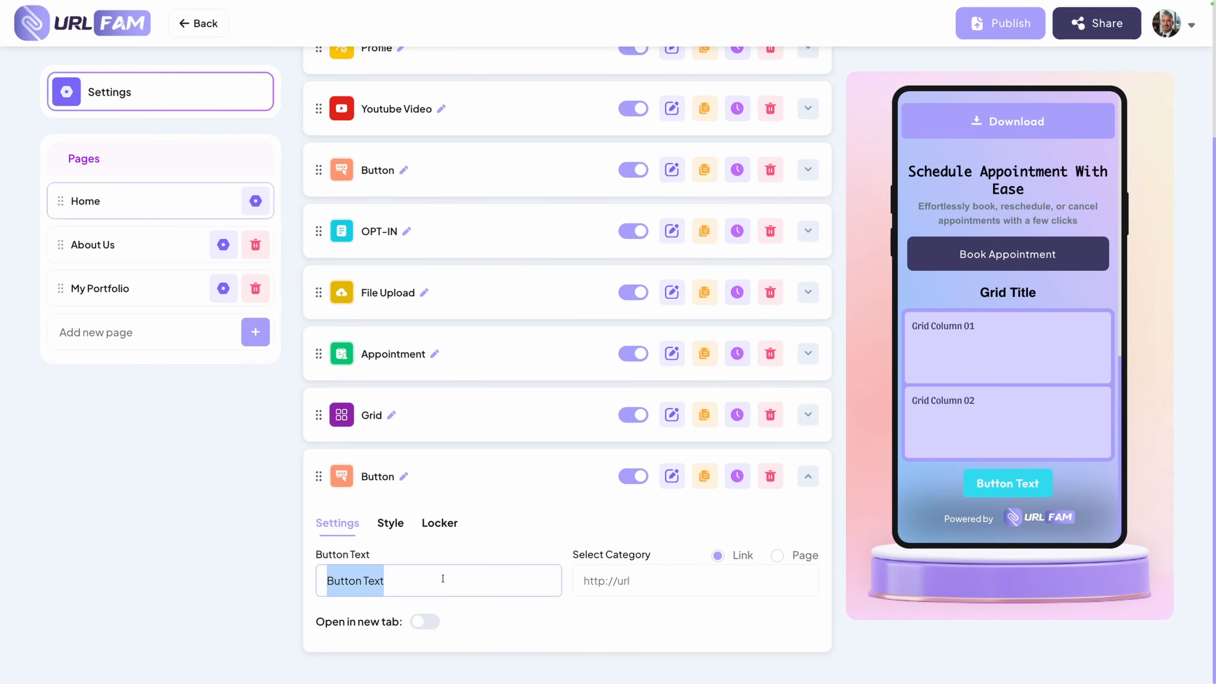
pyautogui.write('About Us')
pyautogui.click(614, 578)
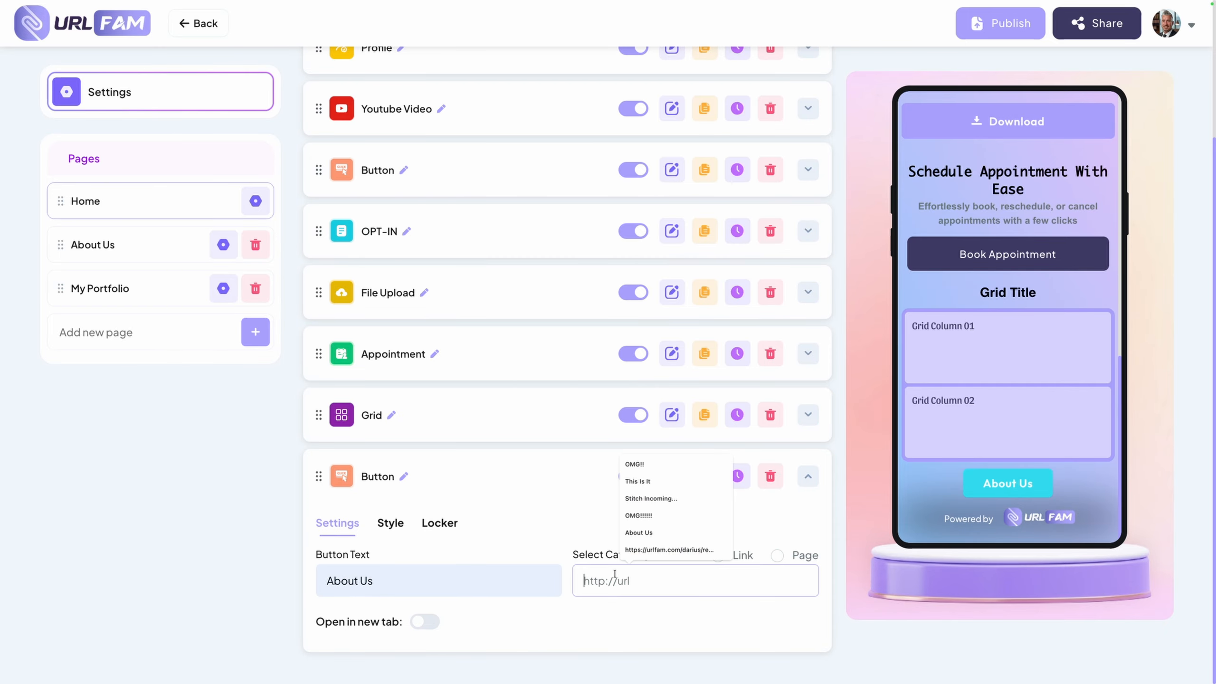
pyautogui.hotkey('ctrl', 'v')
pyautogui.click(655, 623)
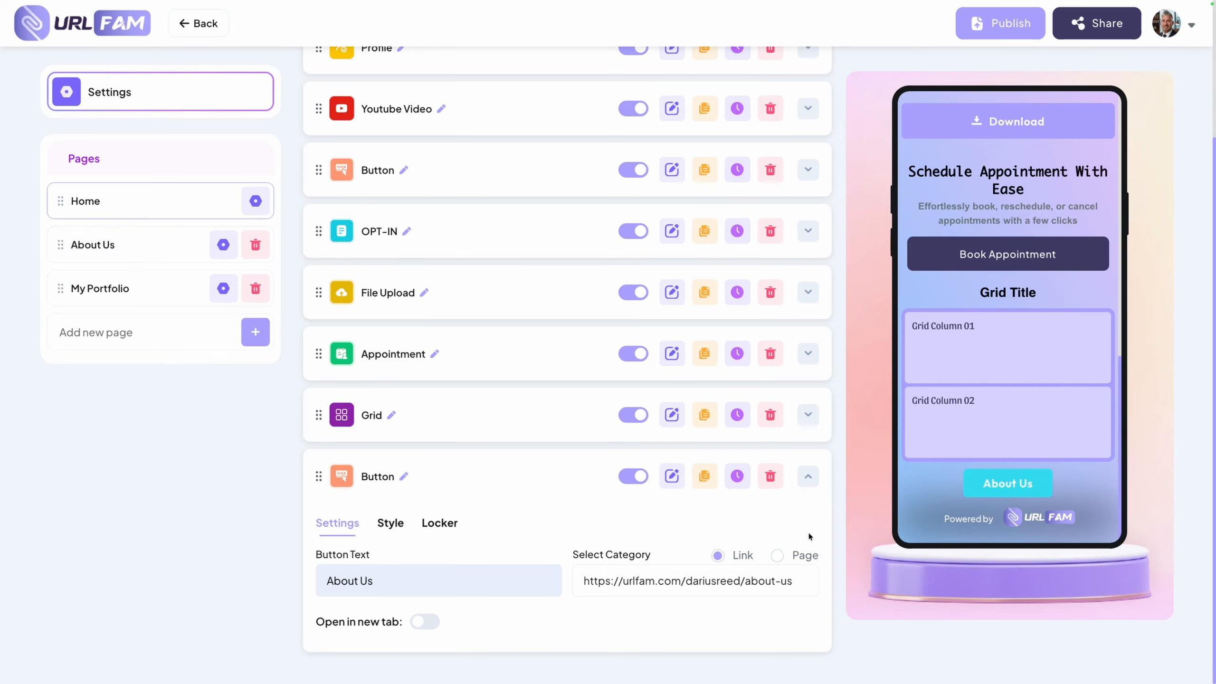
# Copy the My Portfolio page's live preview URL and add another Button element to the Home page
pyautogui.click(115, 289)
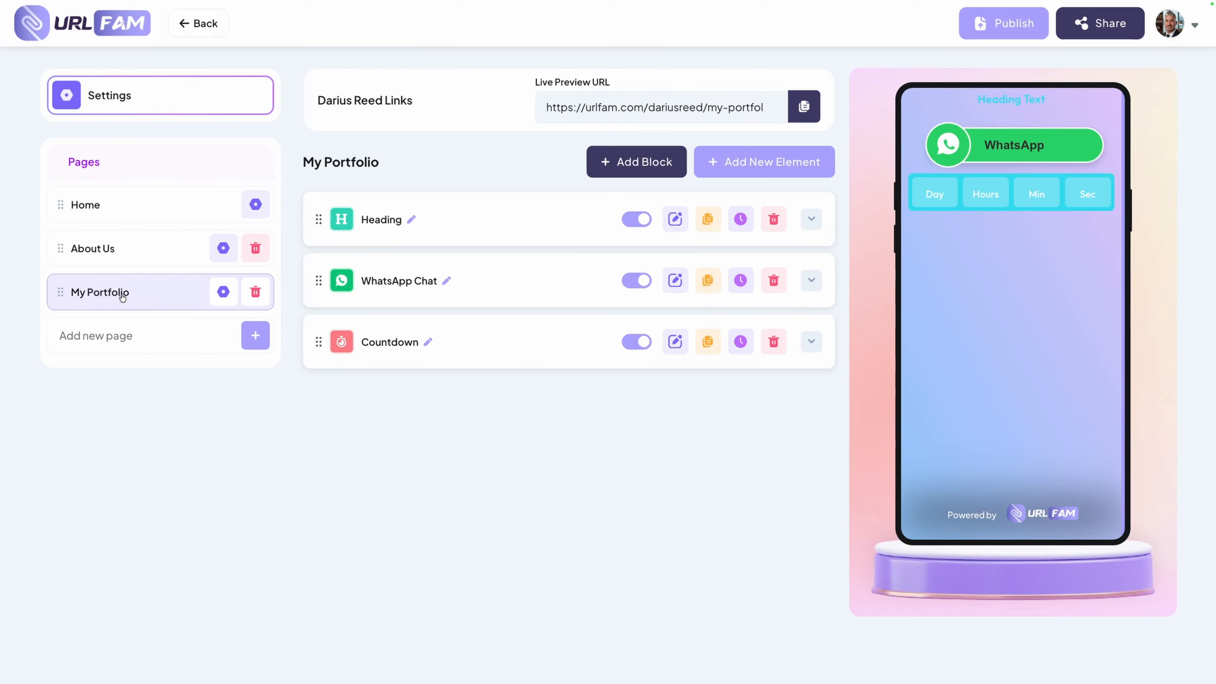
pyautogui.tripleClick(804, 111)
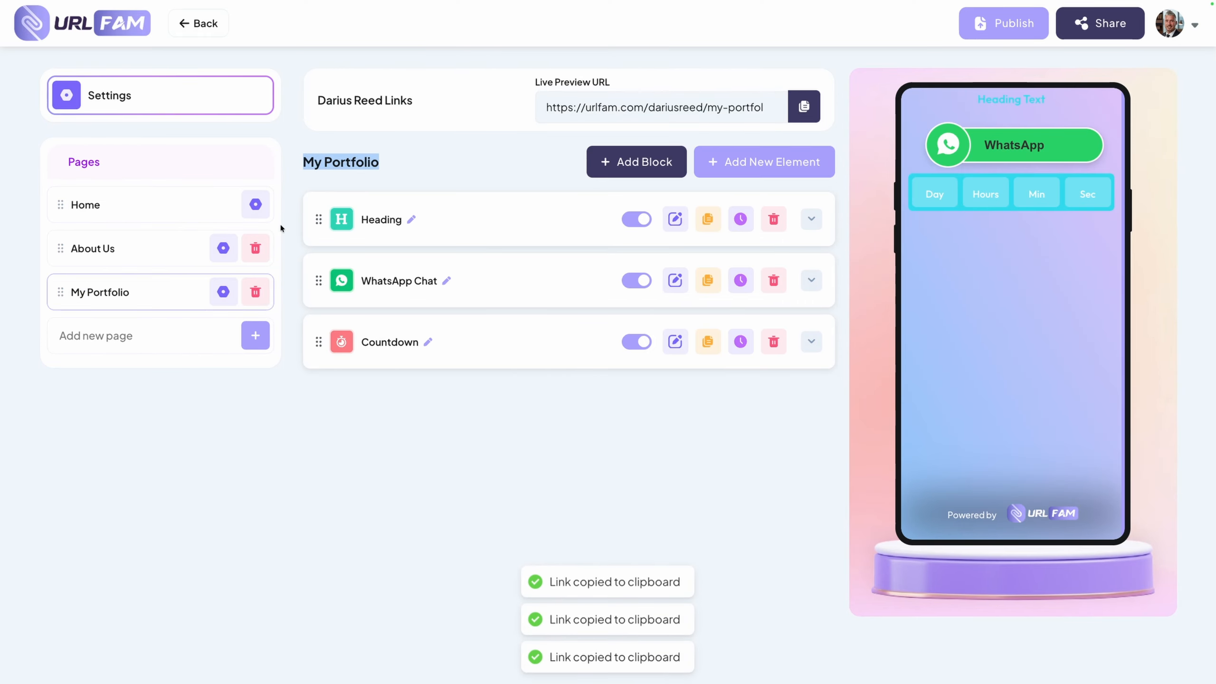
pyautogui.click(149, 219)
pyautogui.scroll(-1, 612, 430)
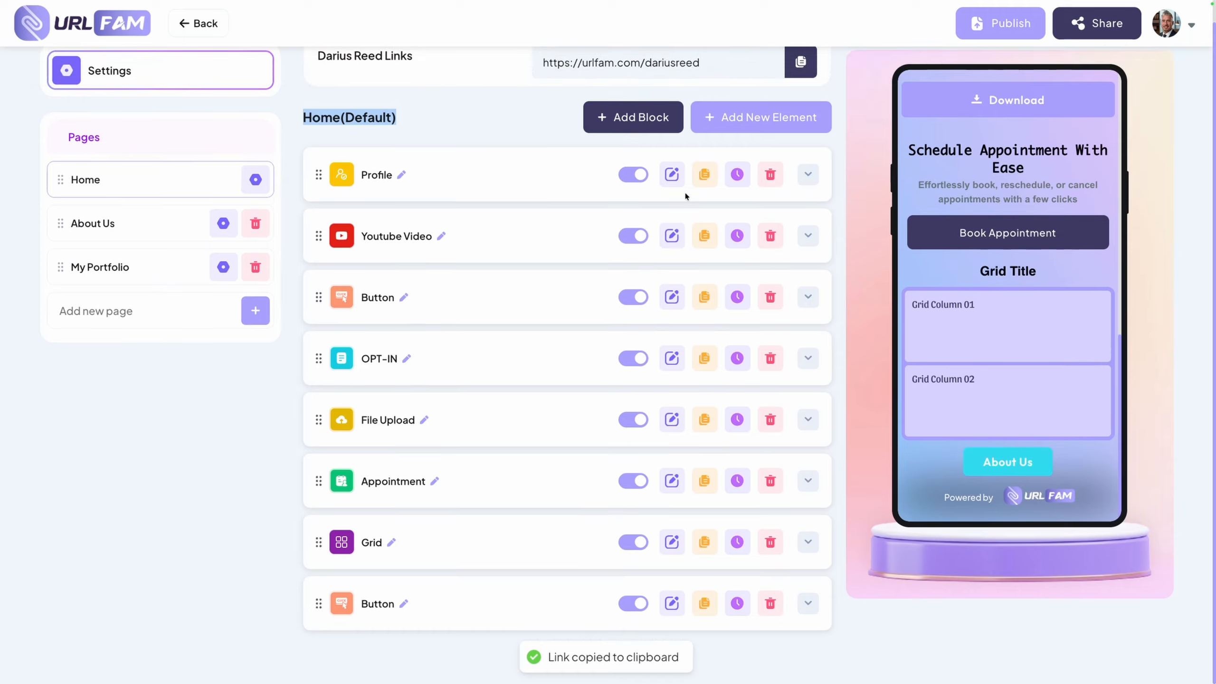
pyautogui.scroll(1, 685, 192)
pyautogui.click(739, 138)
pyautogui.click(524, 253)
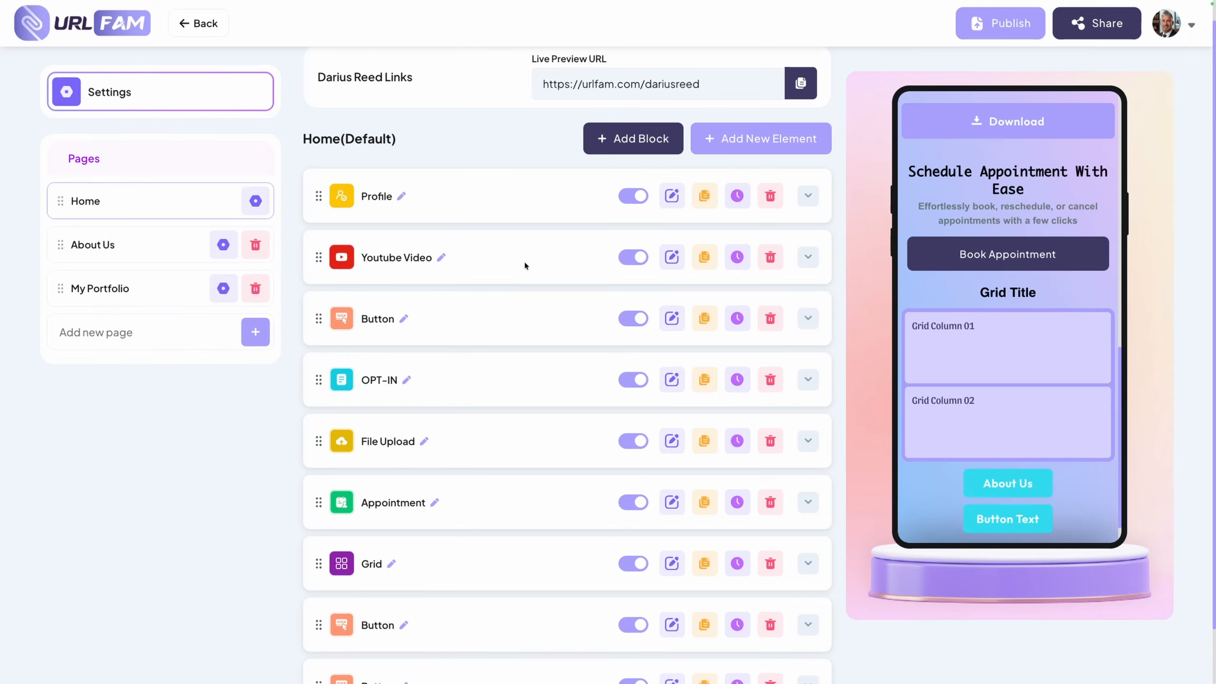
# Paste the My Portfolio page's URL as the newest button's link and set its text to "My Portfolio"
pyautogui.click(611, 582)
pyautogui.hotkey('ctrl', 'v')
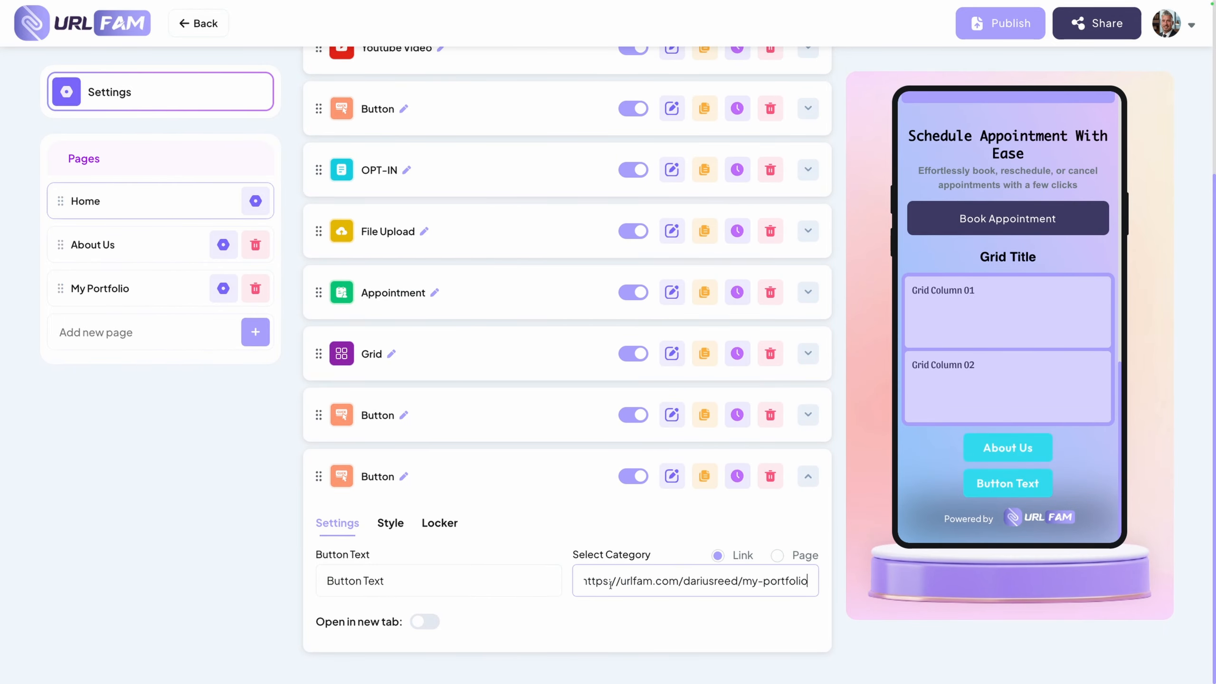
pyautogui.click(547, 587)
pyautogui.hotkey('ctrl', 'shift', 'Left')
pyautogui.hotkey('ctrl', 'shift', 'Left')
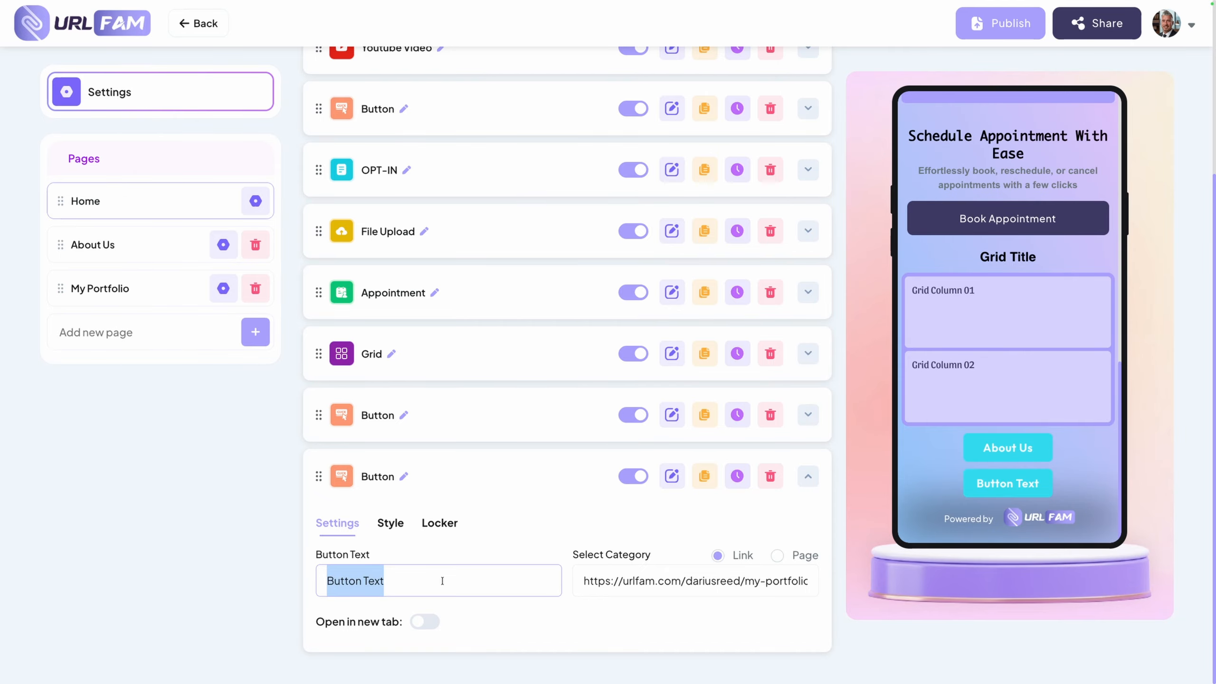
pyautogui.write('My Portfolio')
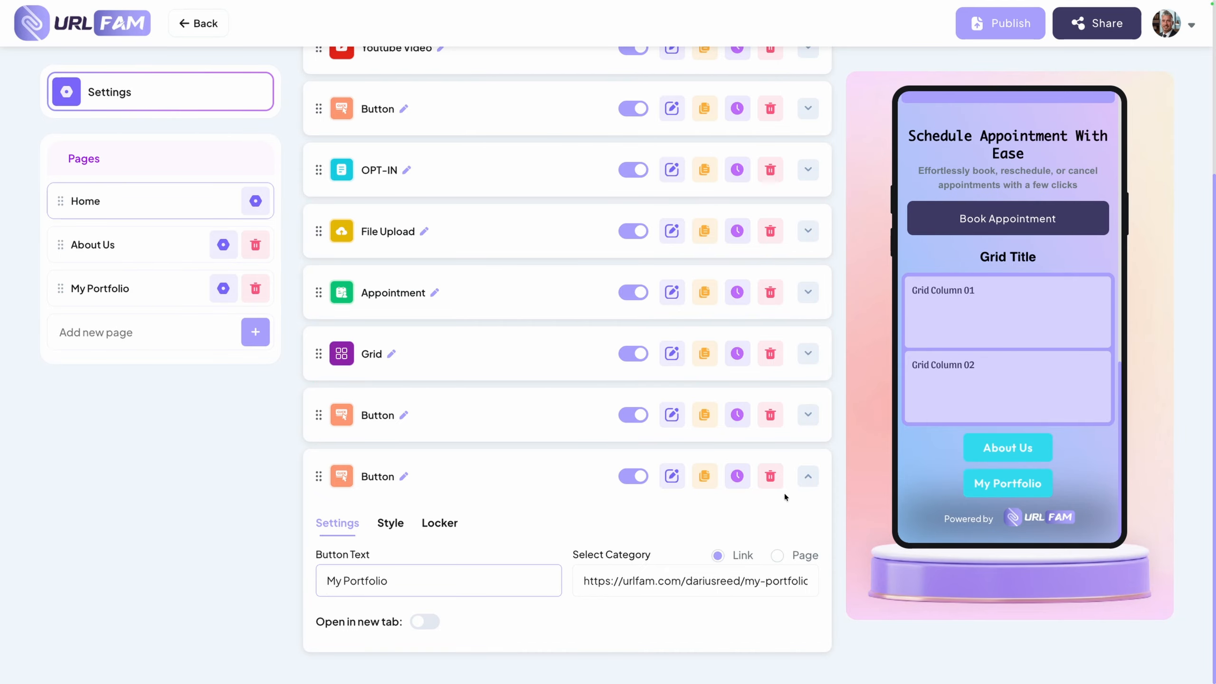
pyautogui.click(809, 478)
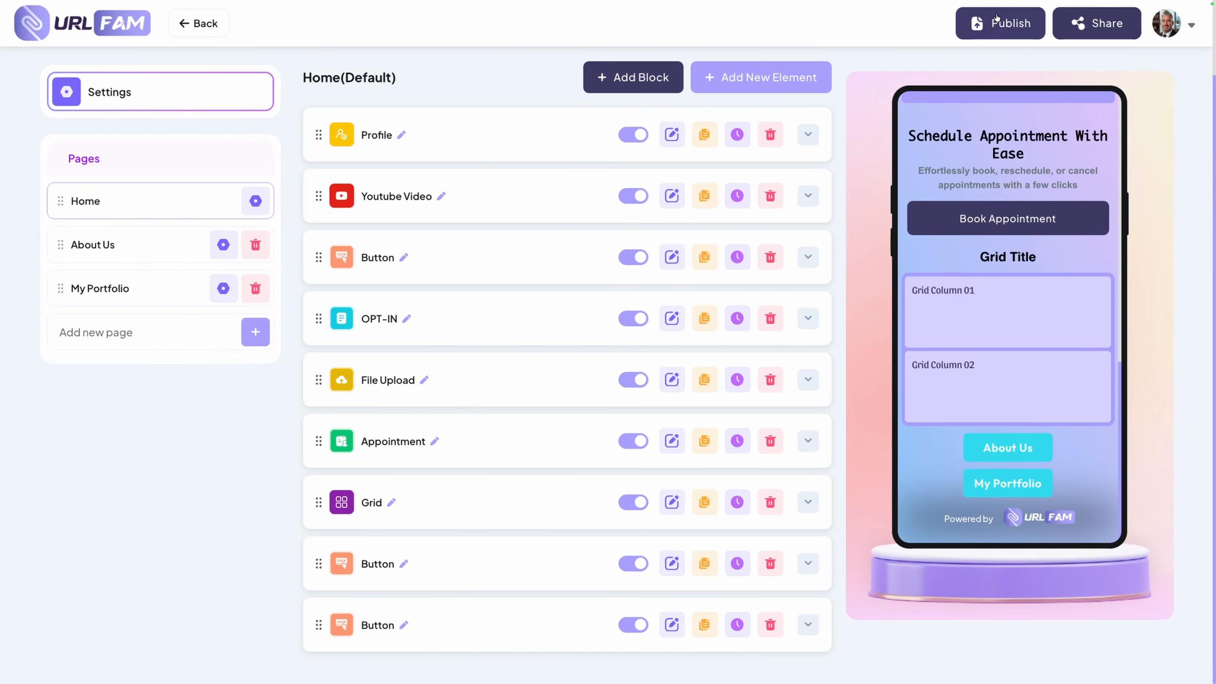
# Publish the link site and open the Home page's live preview URL in a new browser tab
pyautogui.click(993, 21)
pyautogui.tripleClick(800, 106)
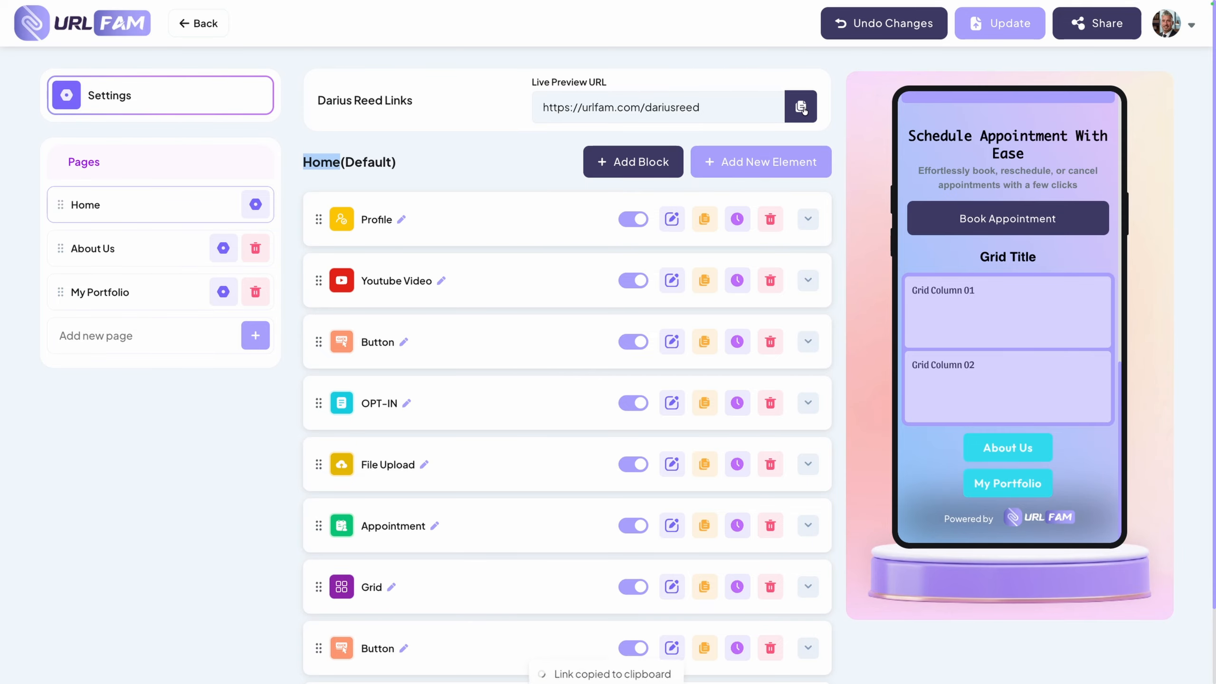
pyautogui.moveTo(348, 21)
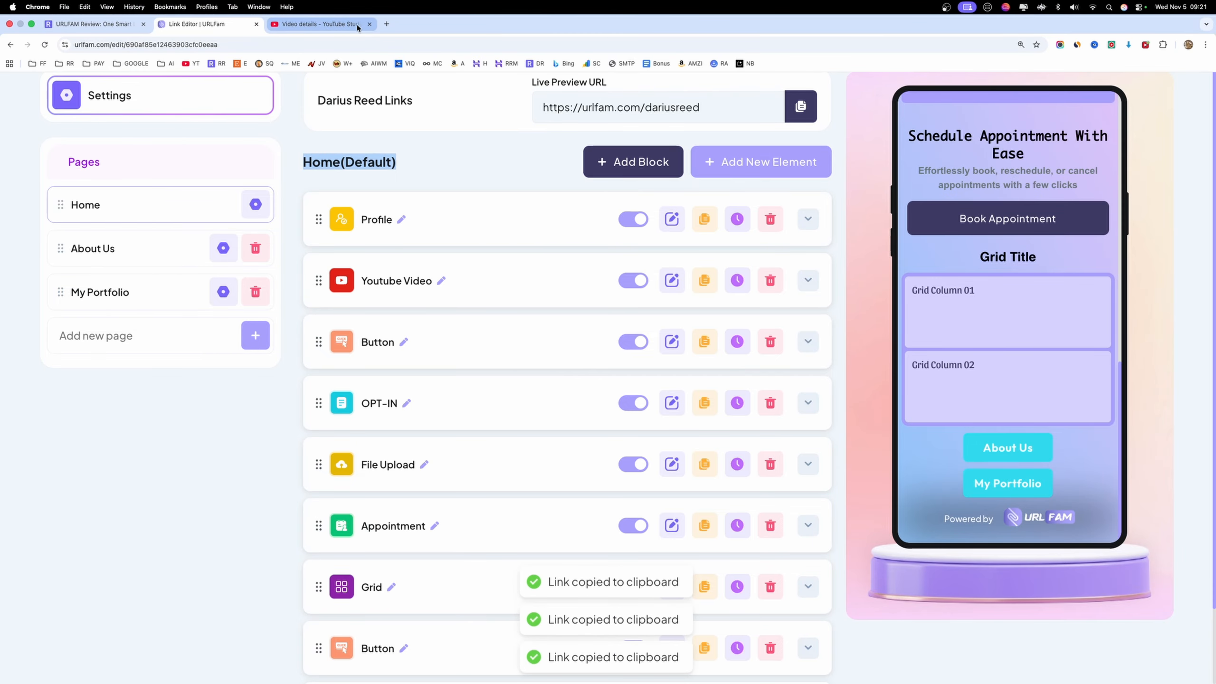
pyautogui.click(386, 24)
pyautogui.press('super+v')
pyautogui.press('Return')
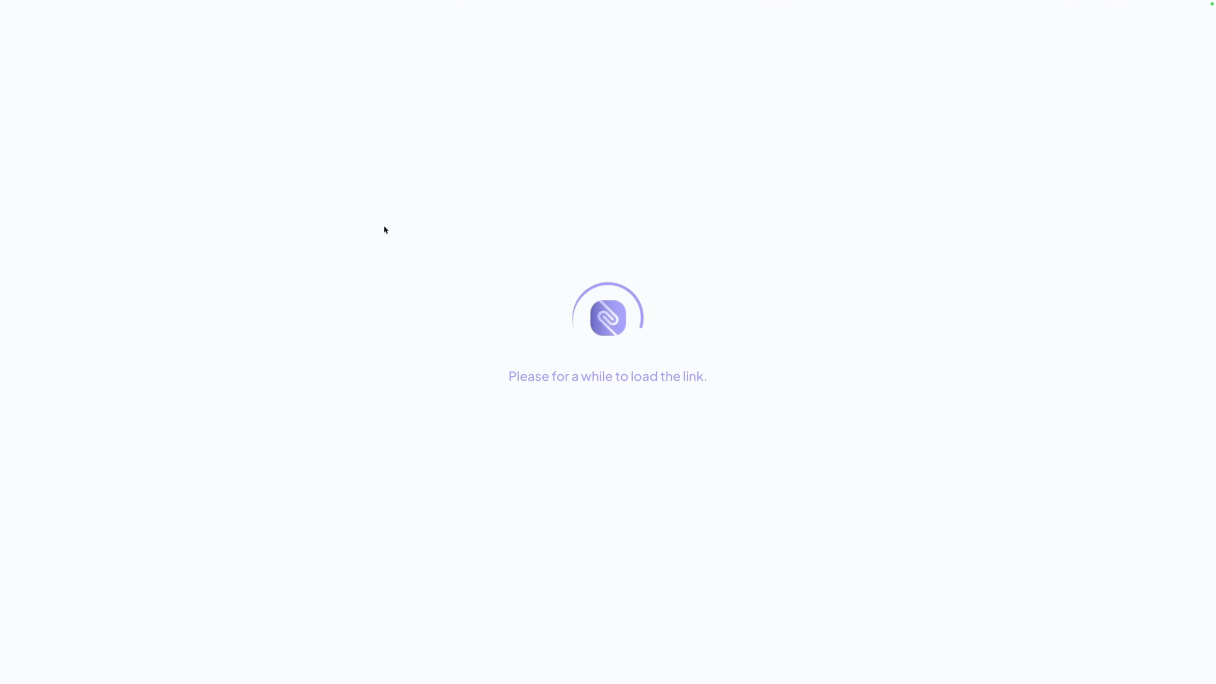
# Review the published Home page from the profile and video down to the page-link buttons
pyautogui.scroll(-3, 834, 419)
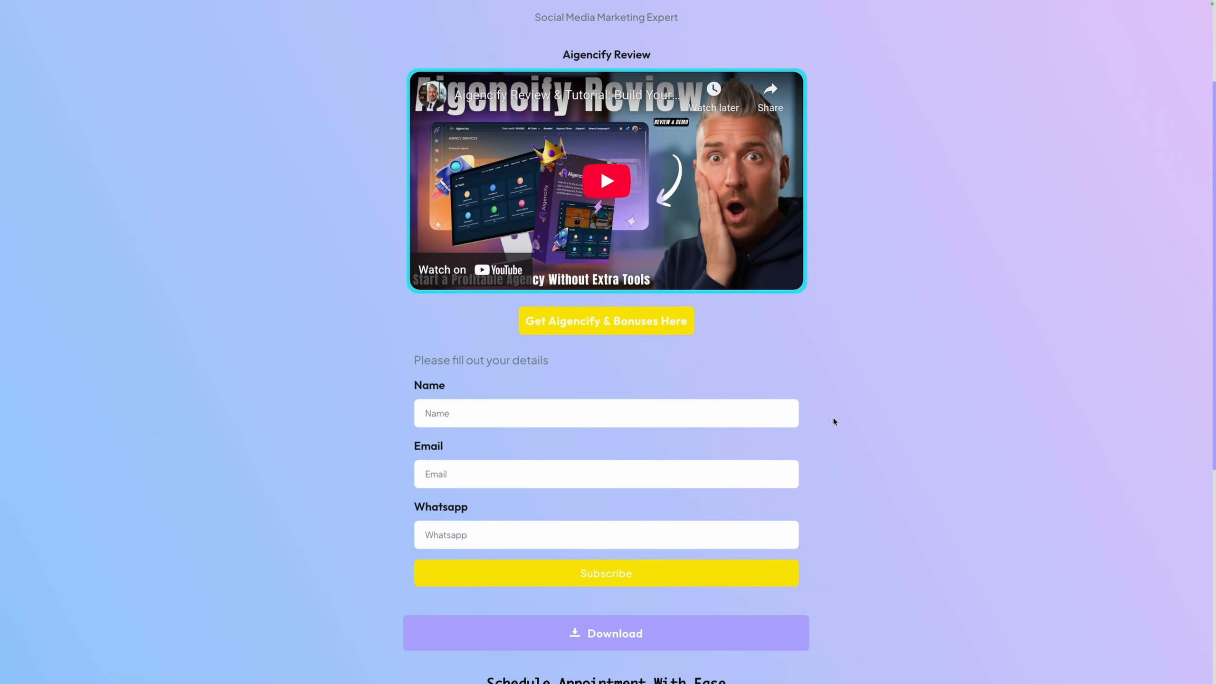
pyautogui.scroll(-7, 833, 418)
pyautogui.scroll(10, 833, 418)
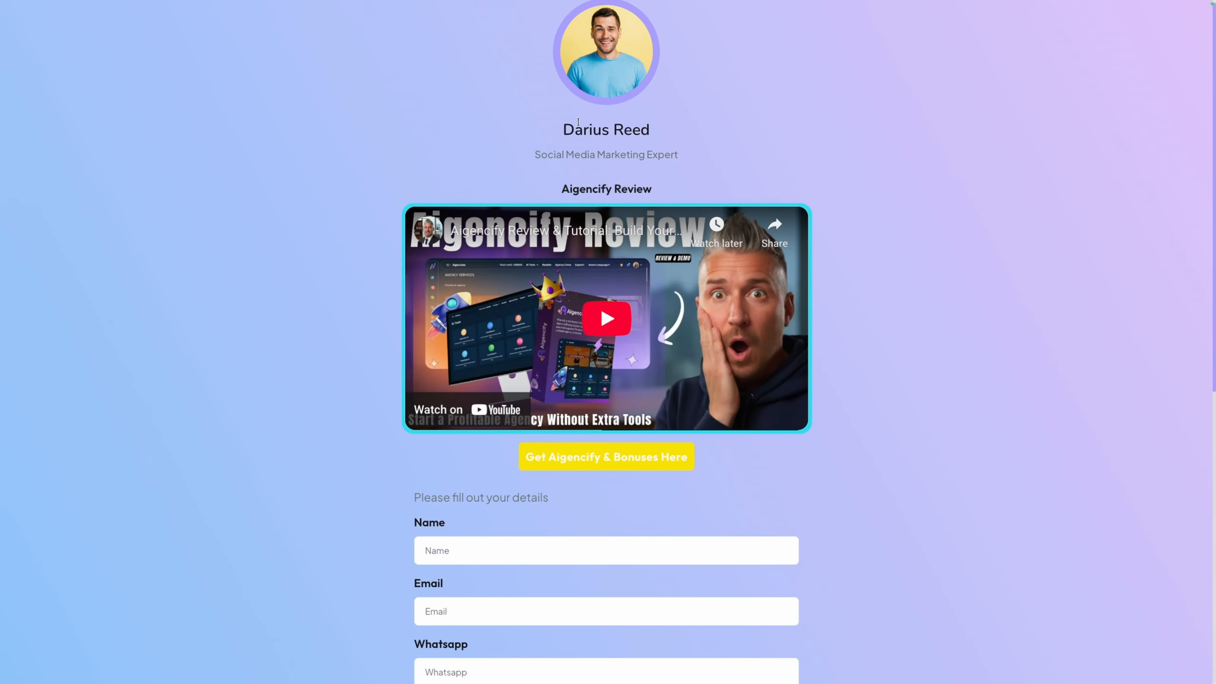
pyautogui.scroll(-7, 601, 401)
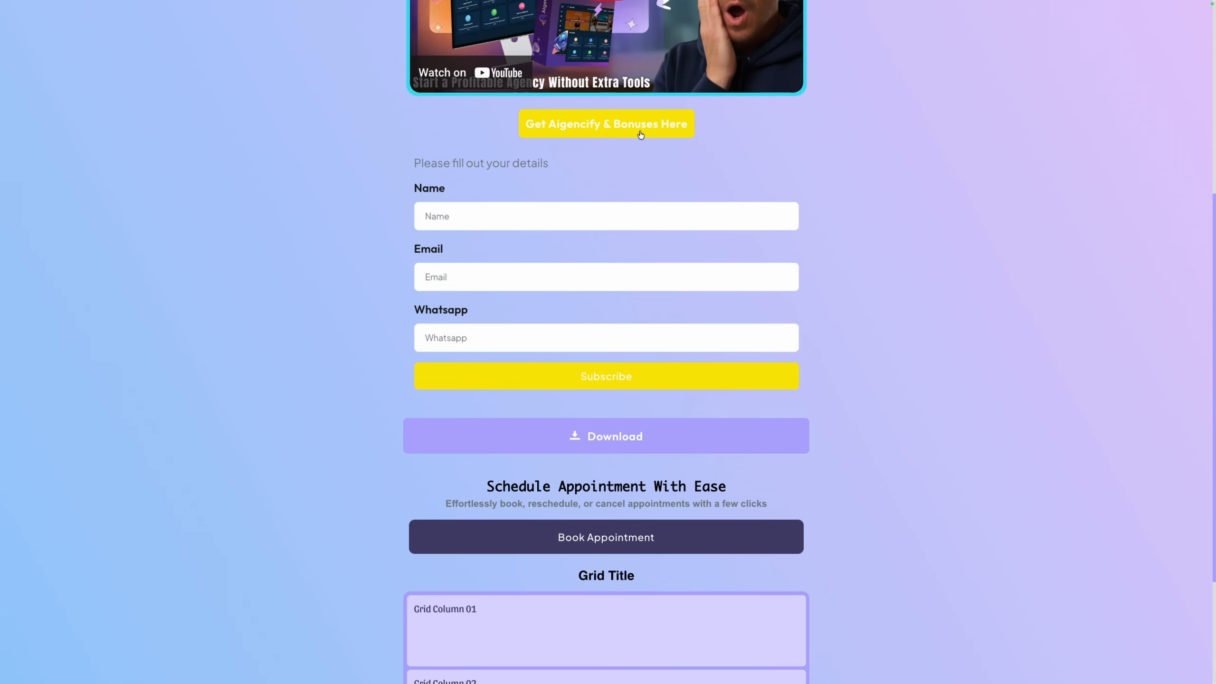
pyautogui.scroll(-4, 528, 372)
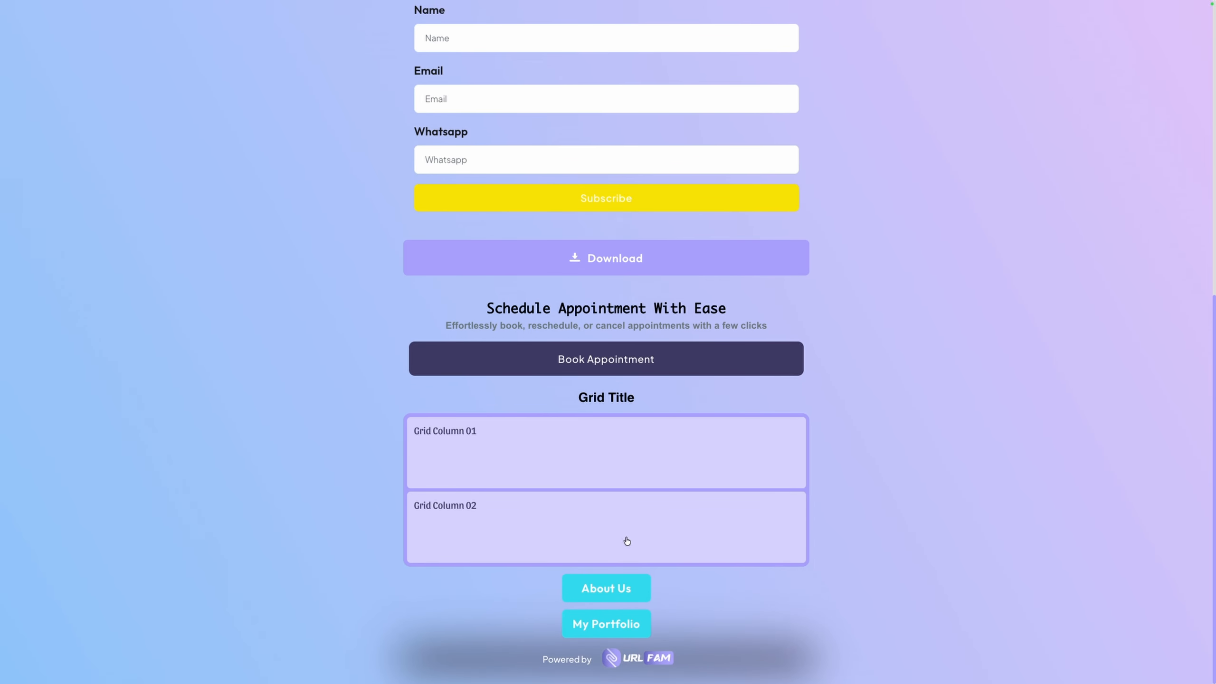
# Test the About Us and My Portfolio buttons on the published Home page, then return to the link editor
pyautogui.click(595, 591)
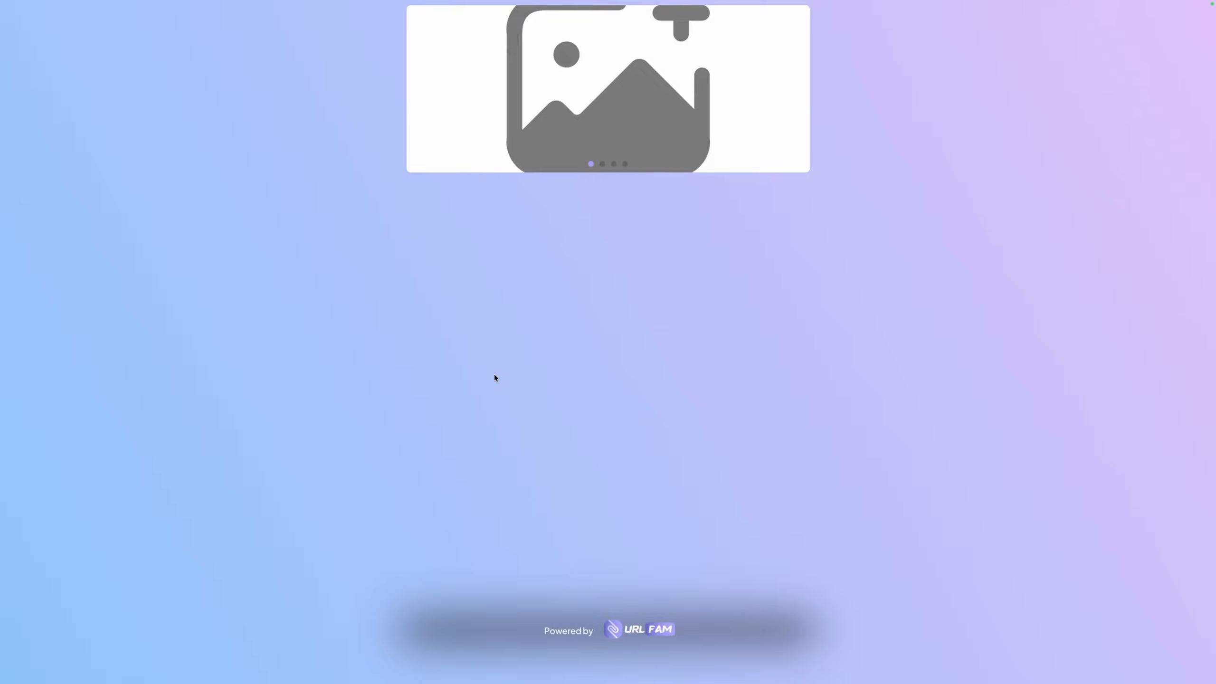
pyautogui.hscroll(-5, 495, 374)
pyautogui.scroll(-10, 624, 571)
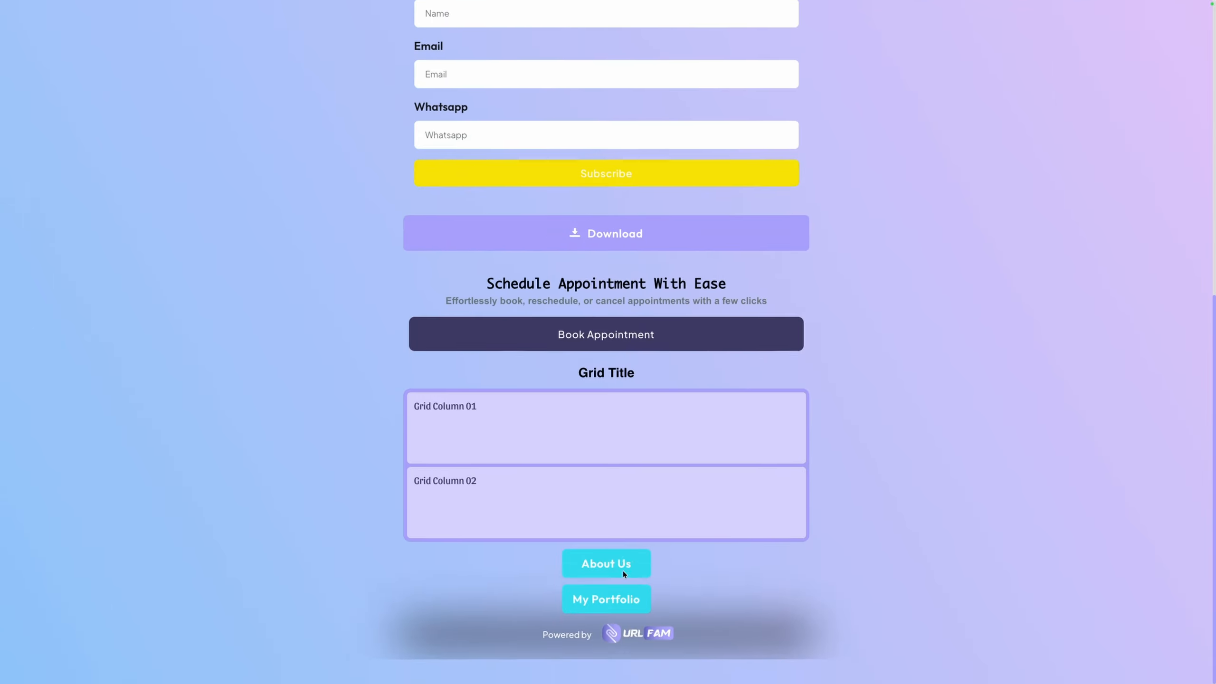
pyautogui.click(605, 628)
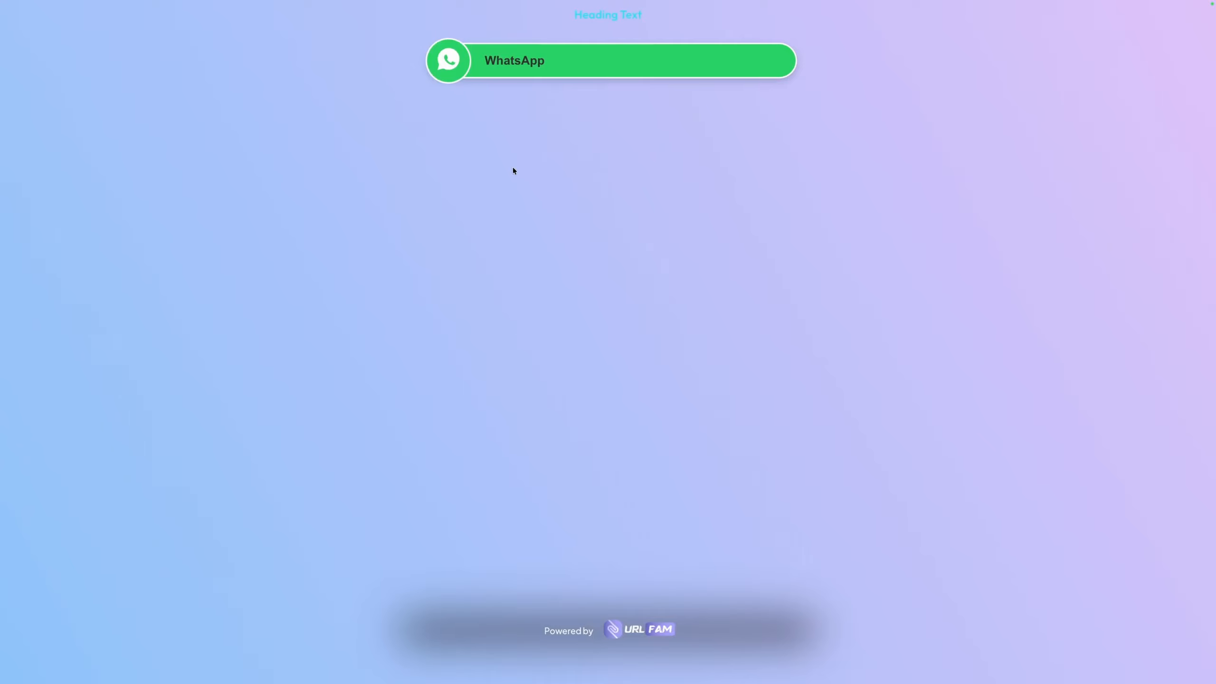
pyautogui.hscroll(-5, 458, 382)
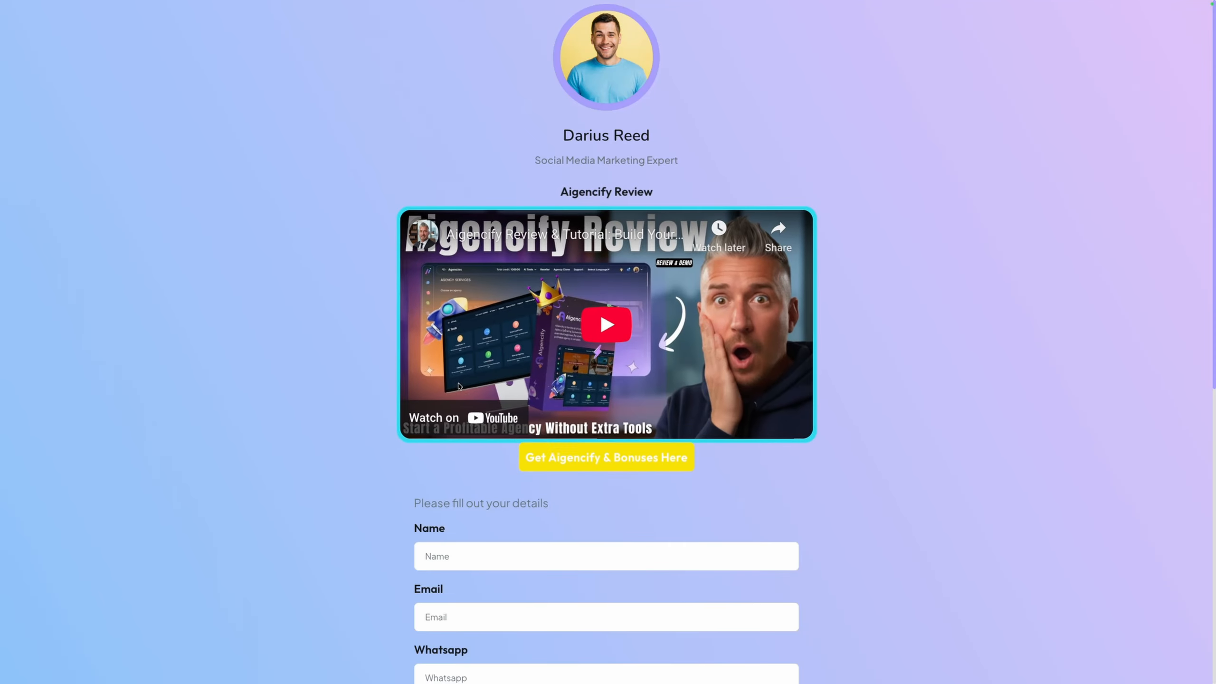
pyautogui.moveTo(588, 1)
pyautogui.click(482, 23)
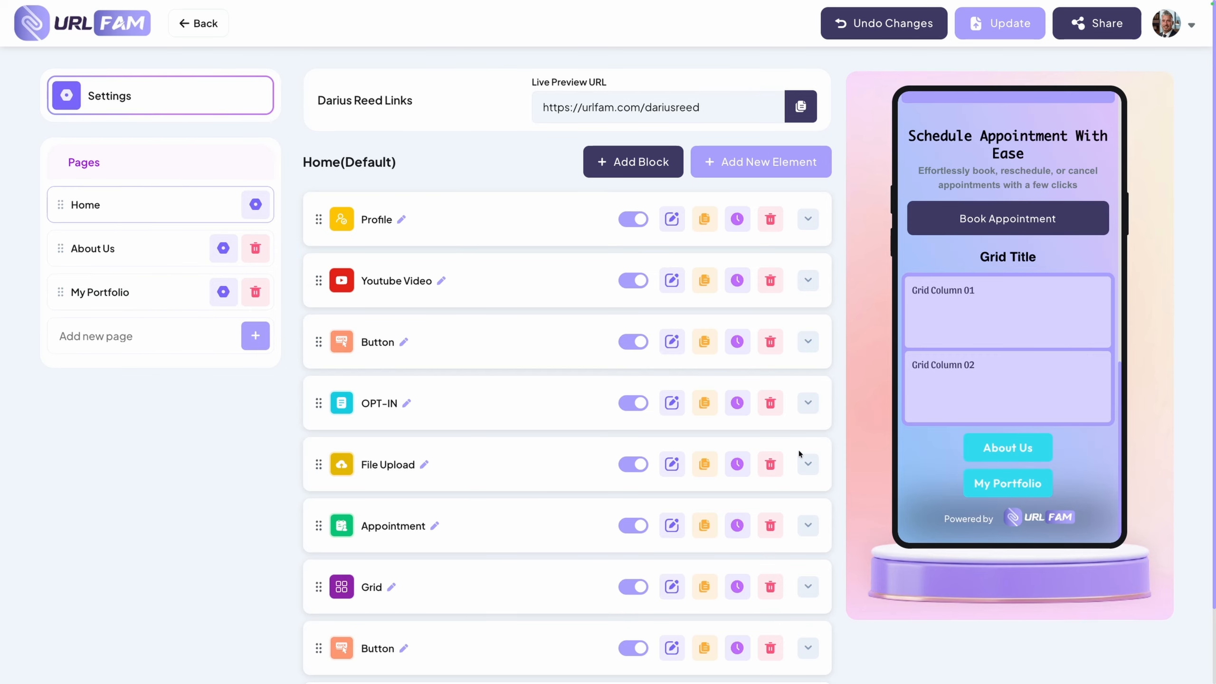
# Return to the dashboard and look through the Analytics, My Library, Features and Templates sections and the dashboard overview
pyautogui.scroll(-2, 507, 515)
pyautogui.scroll(4, 507, 516)
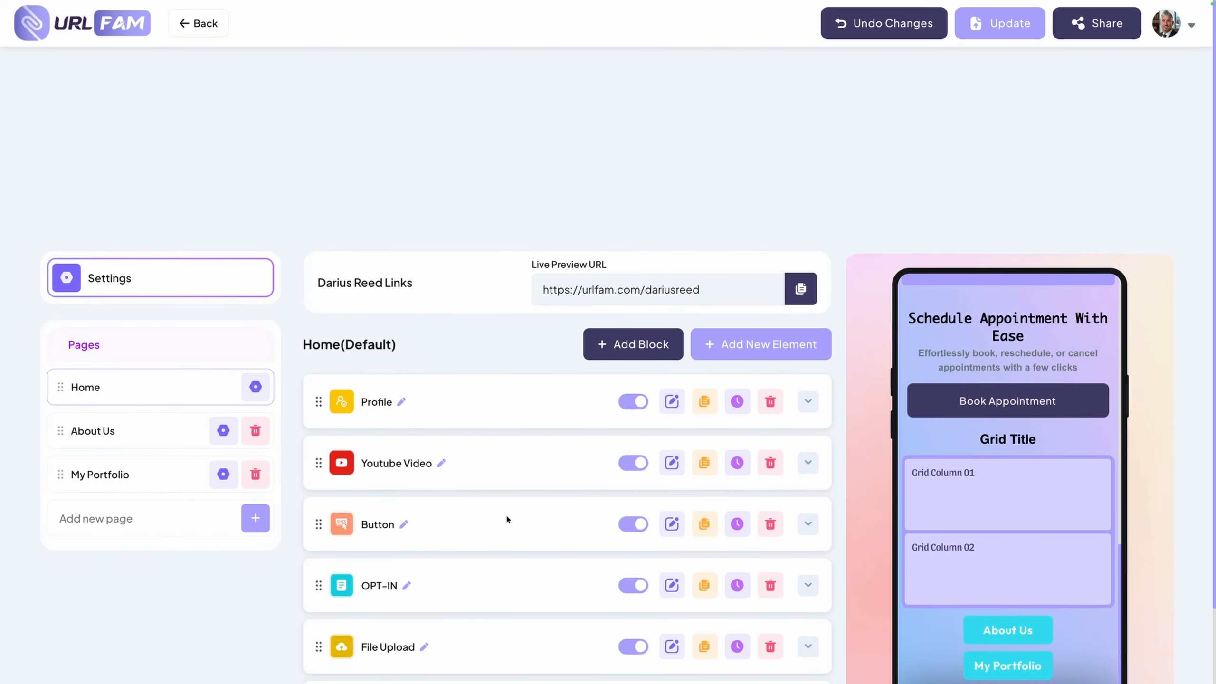
pyautogui.click(112, 27)
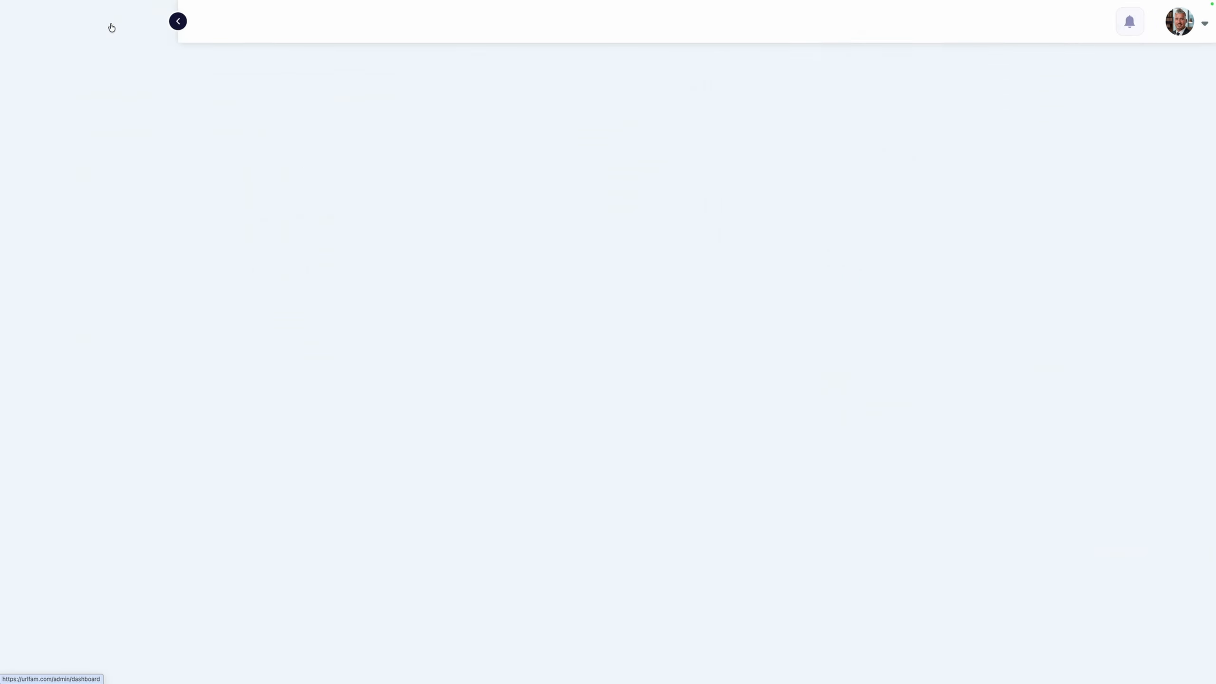
pyautogui.click(84, 263)
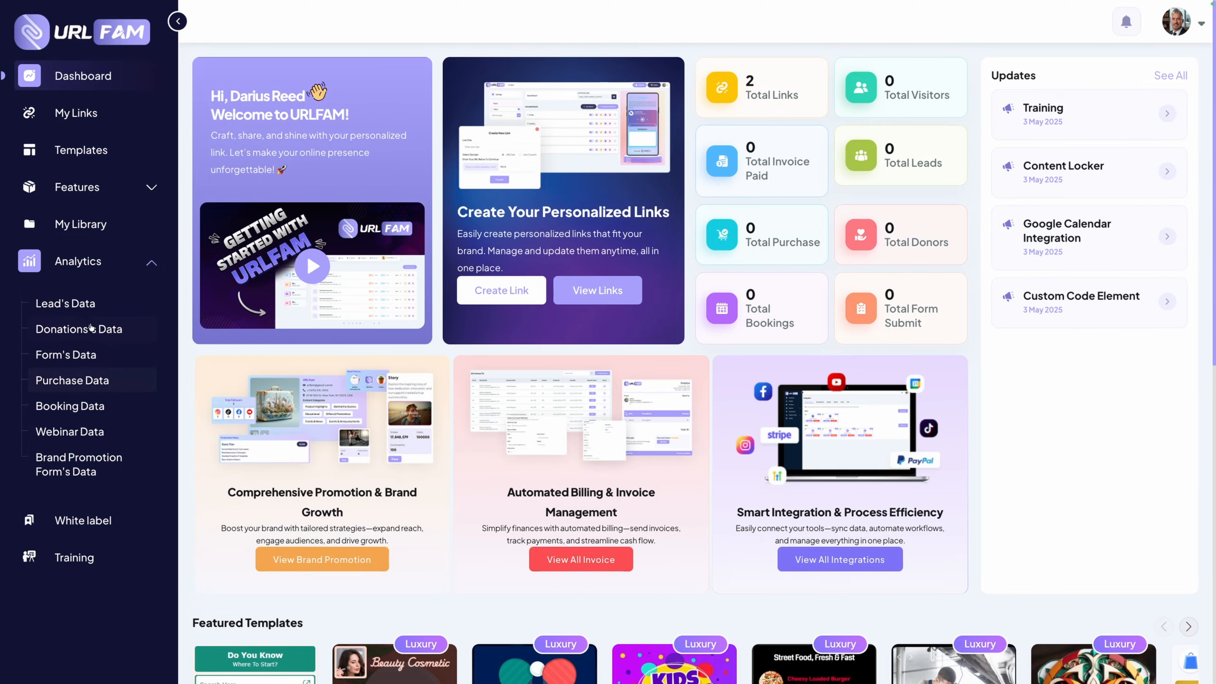
pyautogui.click(81, 223)
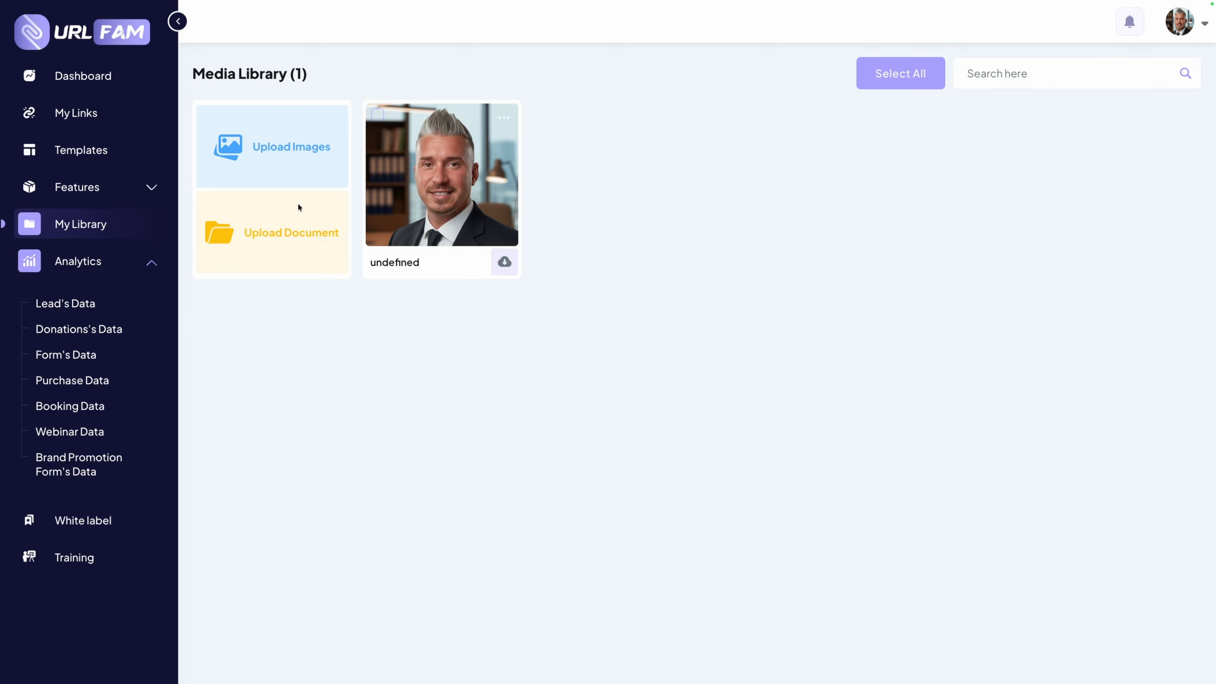
pyautogui.click(98, 186)
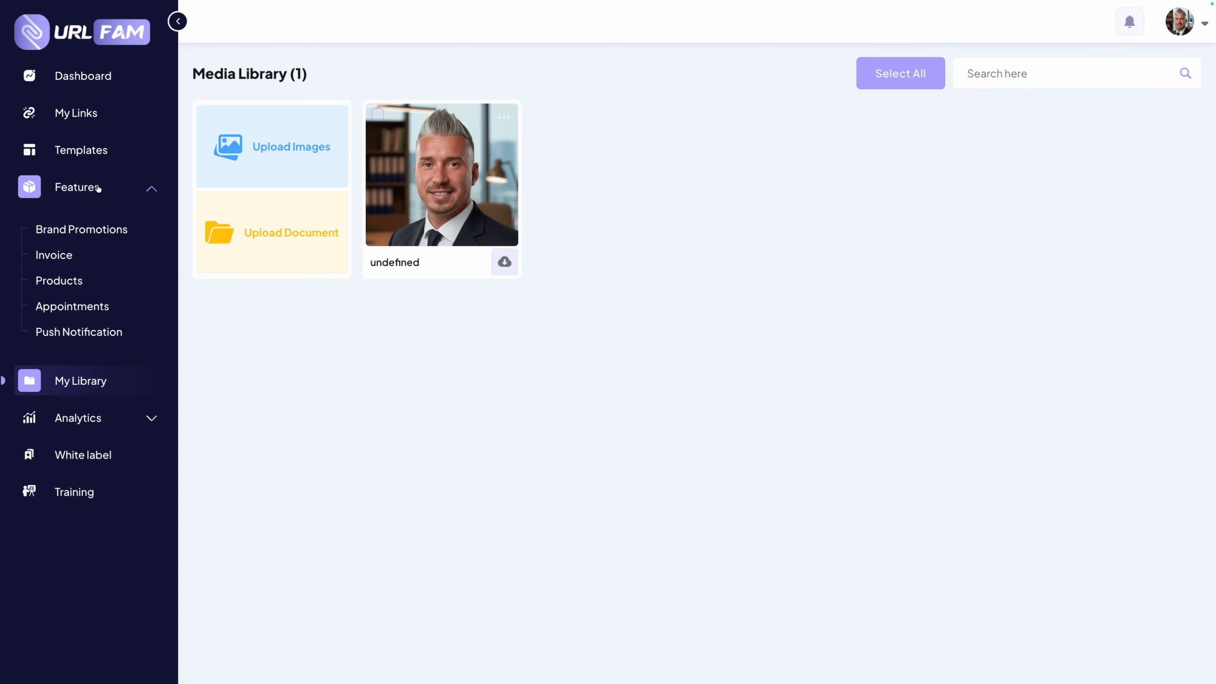
pyautogui.click(78, 153)
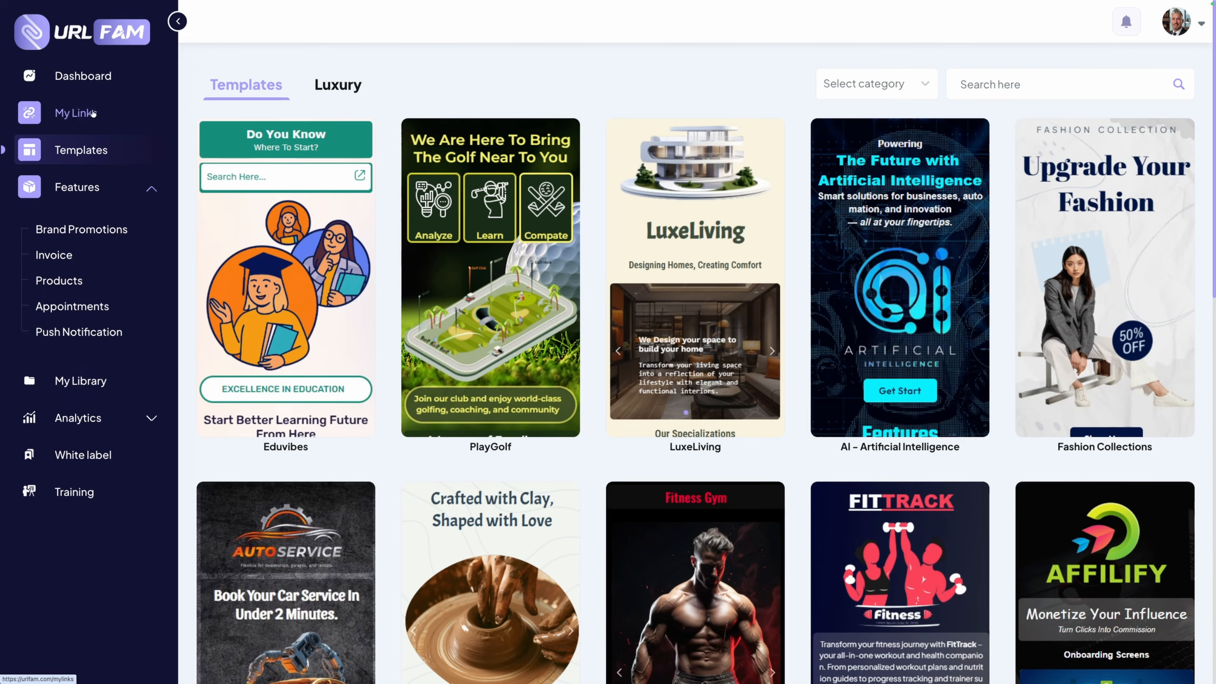
pyautogui.click(82, 75)
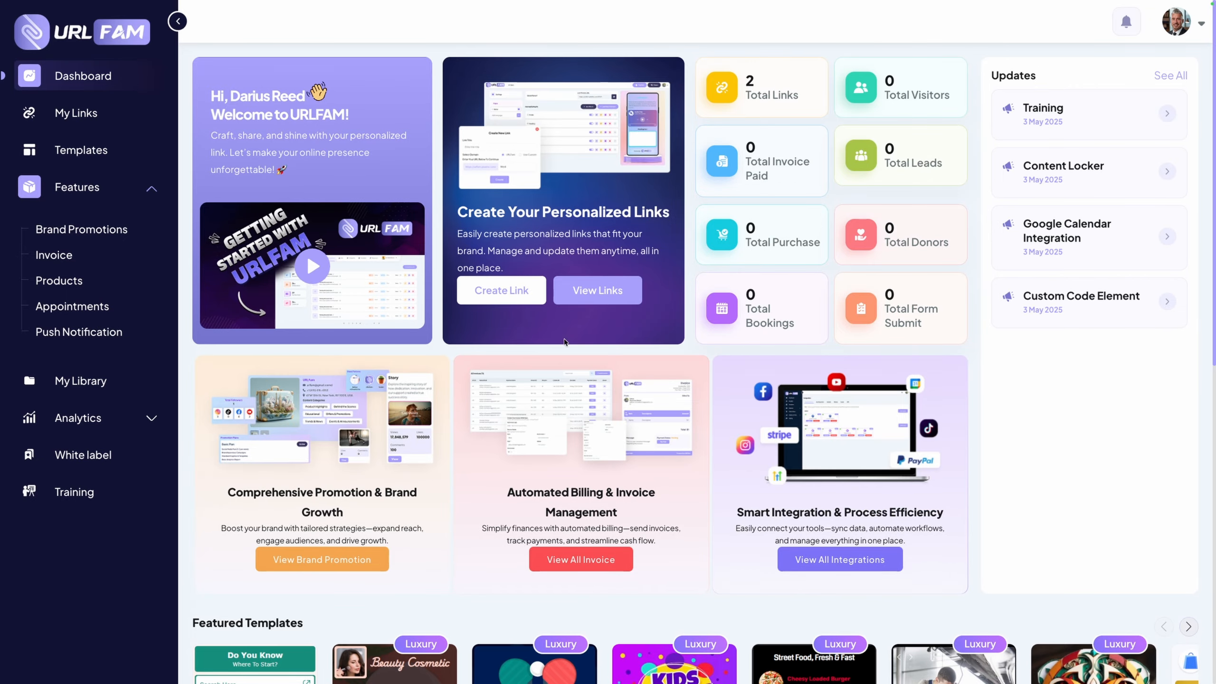
pyautogui.scroll(-4, 883, 338)
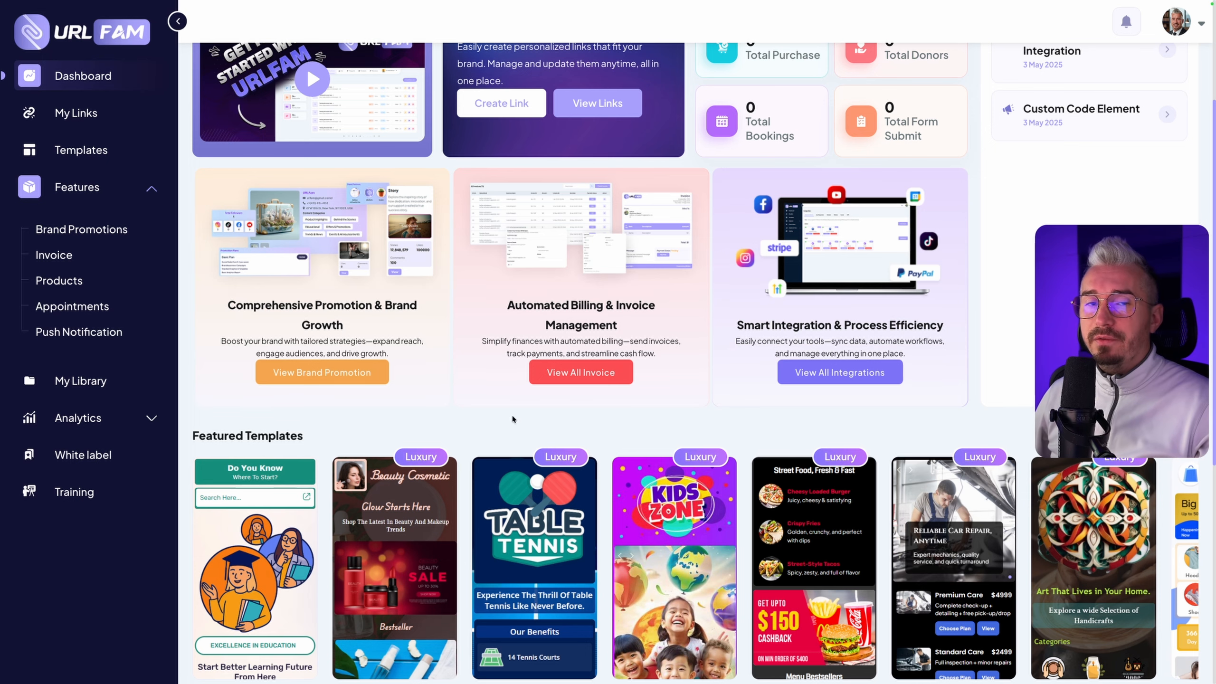
pyautogui.scroll(4, 429, 422)
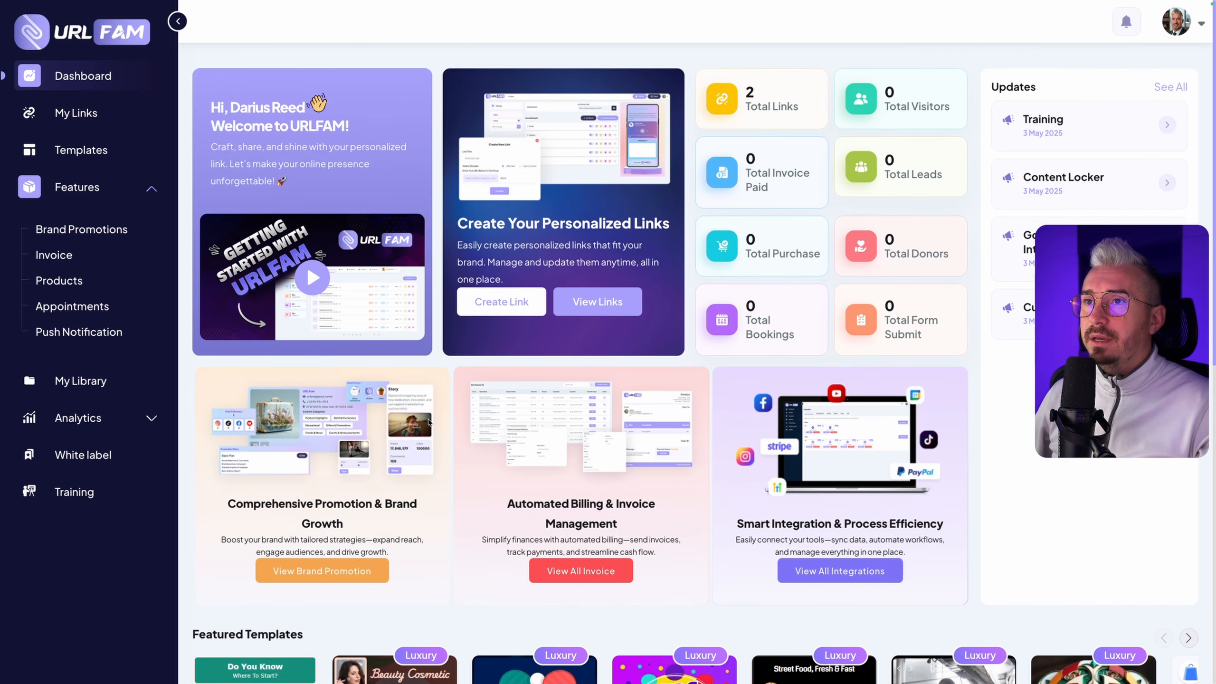
pyautogui.scroll(-1, 429, 422)
# Switch to the URLFAM review article and find its Pricing & Funnel Breakdown section
pyautogui.moveTo(400, 4)
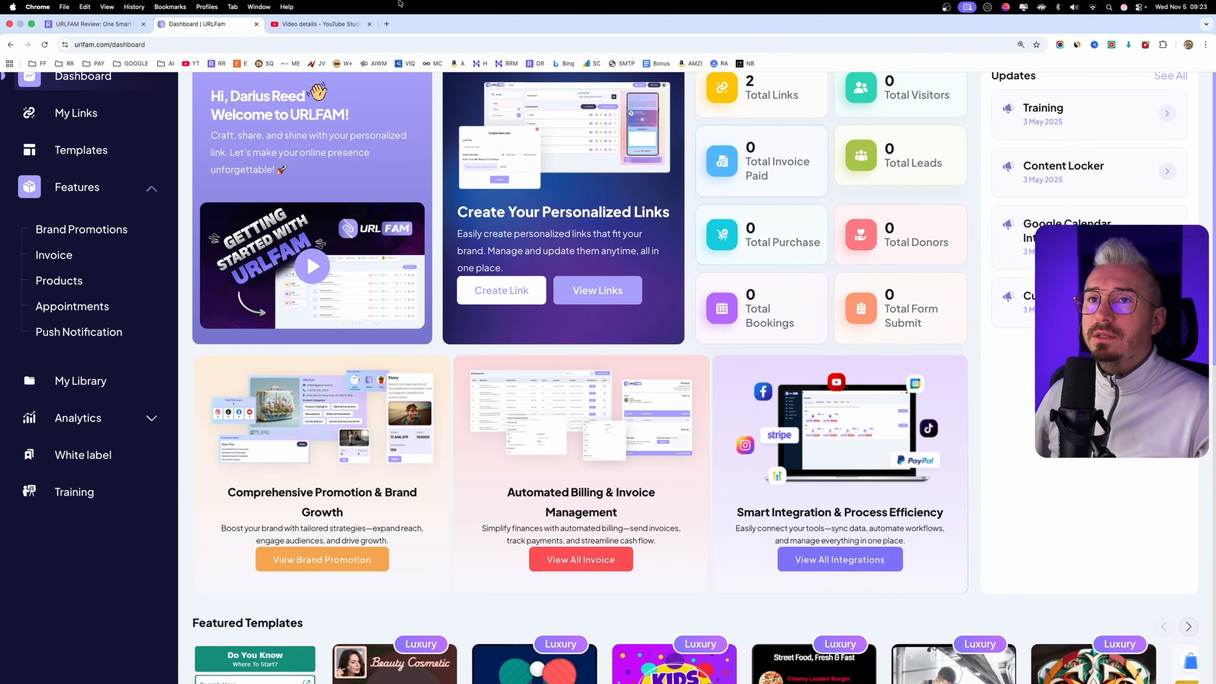
pyautogui.click(125, 27)
pyautogui.scroll(-1, 393, 467)
pyautogui.scroll(10, 394, 461)
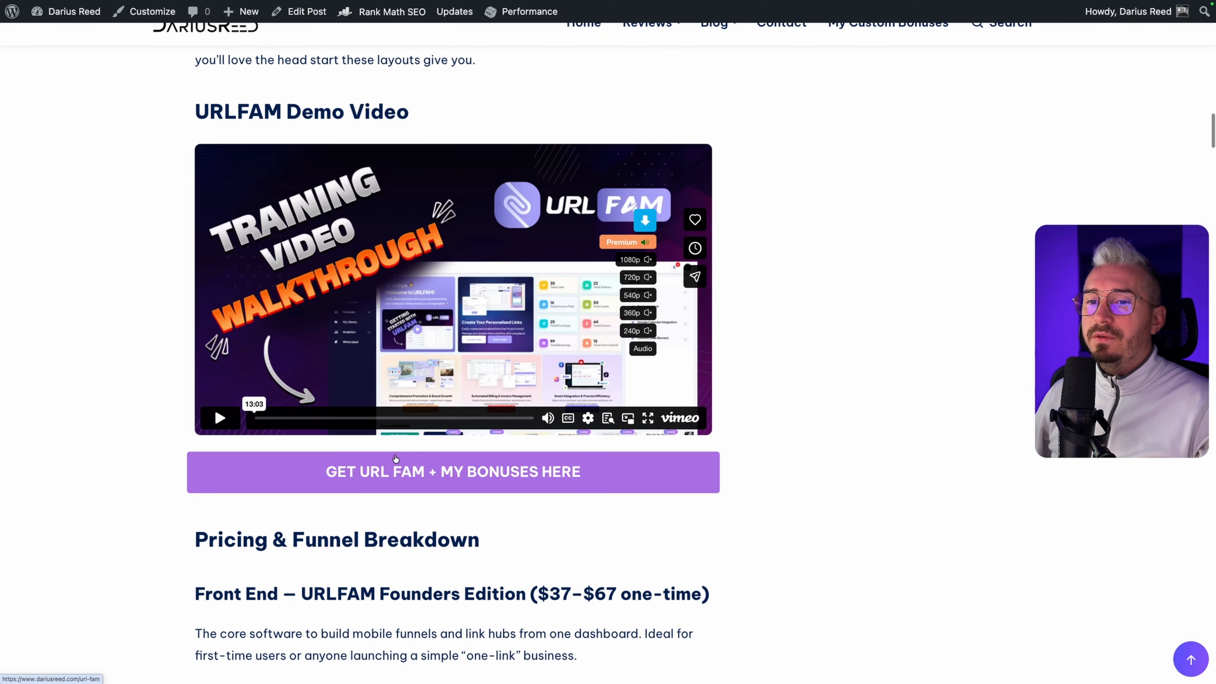
pyautogui.scroll(-6, 396, 458)
pyautogui.scroll(-4, 396, 460)
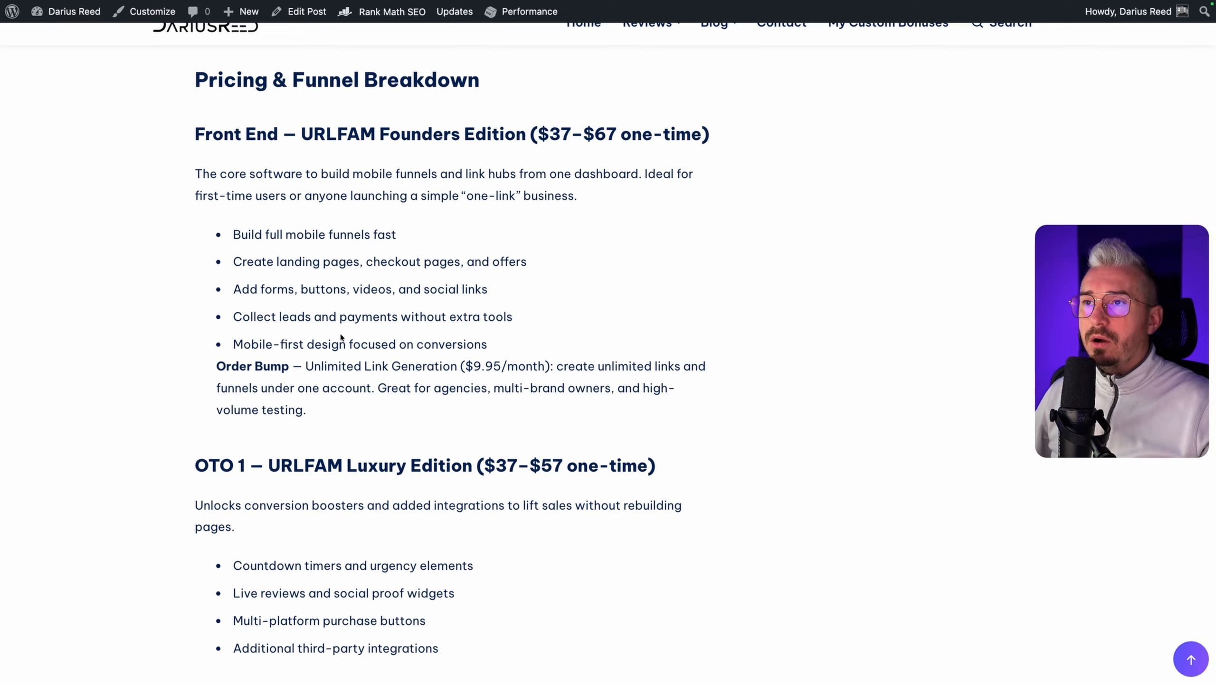
# Examine the price ranges of the Front End Founders Edition and the OTO 1 Luxury Edition
pyautogui.moveTo(549, 134); pyautogui.dragTo(583, 134)
pyautogui.click(552, 134)
pyautogui.click(570, 134)
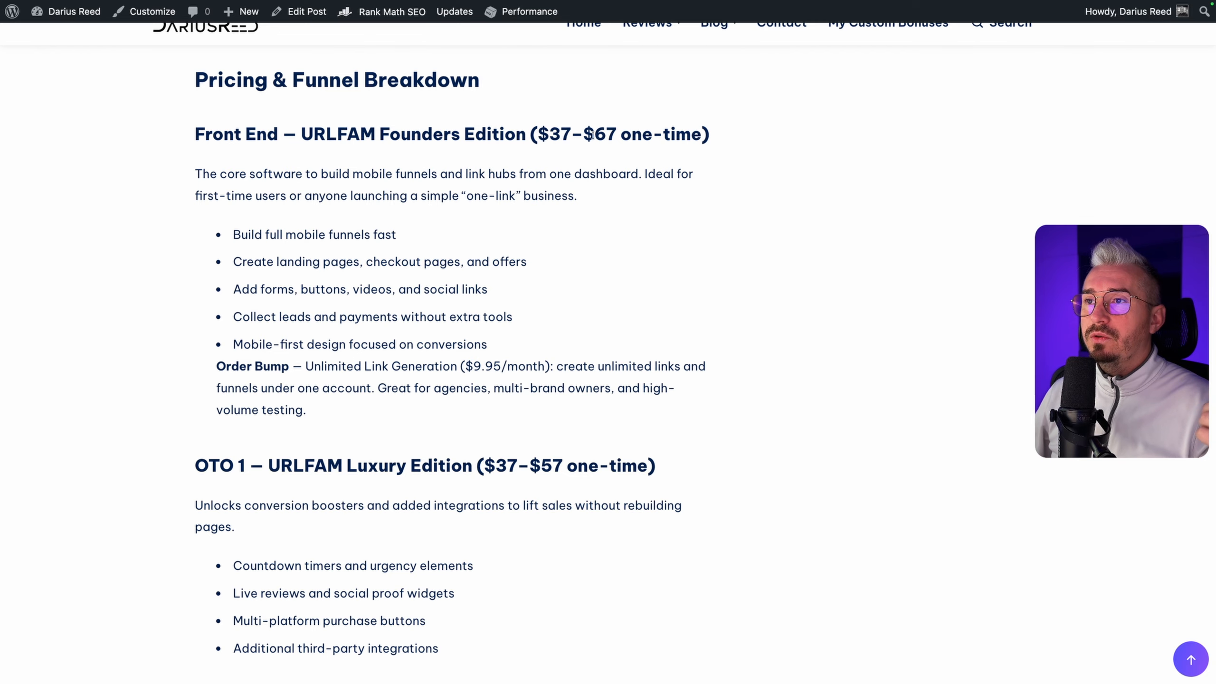
pyautogui.moveTo(592, 135); pyautogui.dragTo(632, 136)
pyautogui.click(634, 187)
pyautogui.scroll(-1, 635, 187)
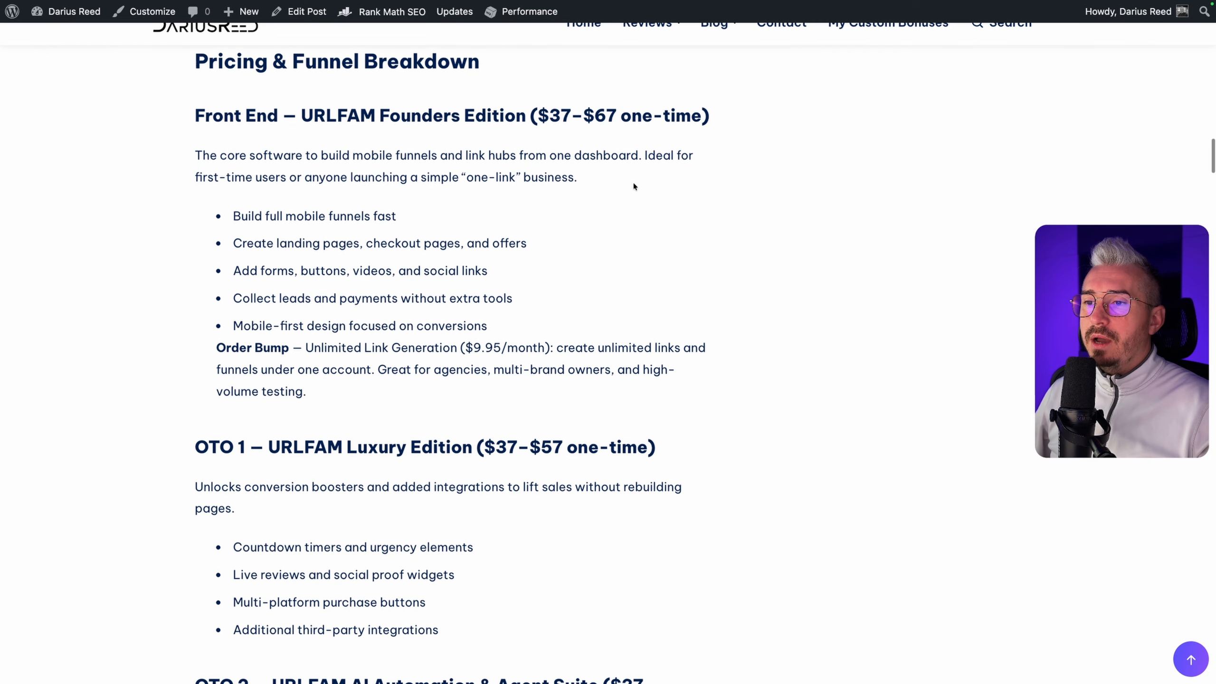
pyautogui.moveTo(485, 446); pyautogui.dragTo(549, 445)
pyautogui.click(469, 446)
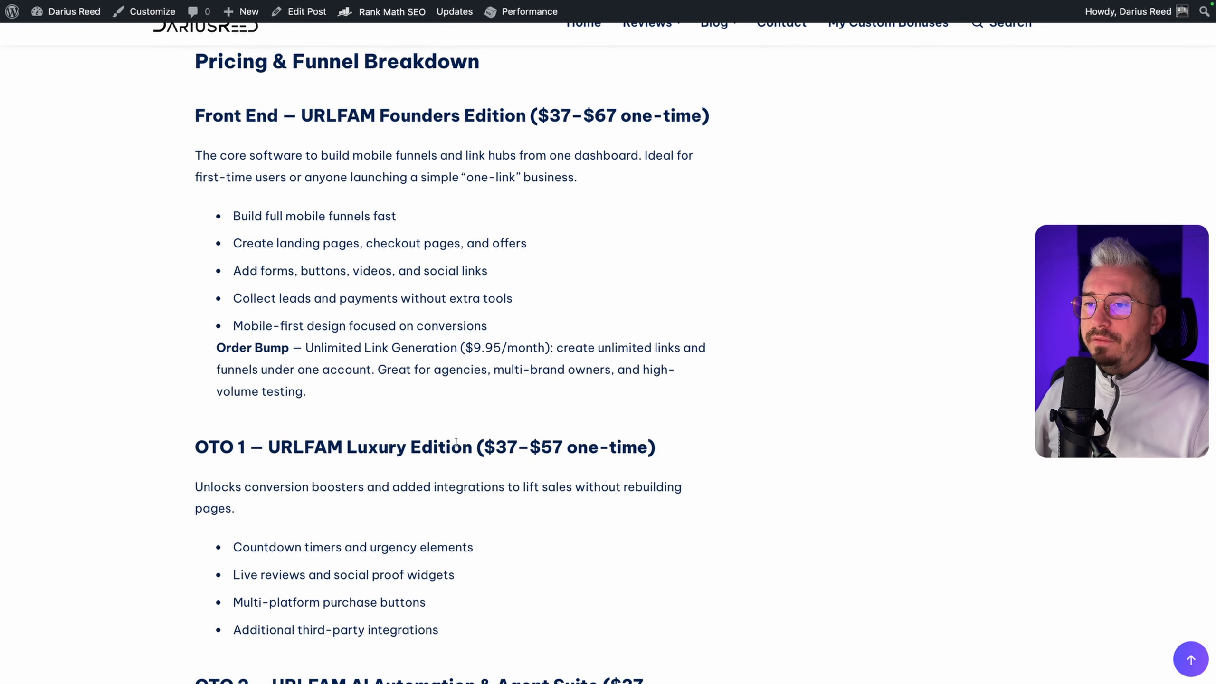
# Review the OTO 1 Luxury Edition's one-time price and its included features, from countdown timers to social proof widgets
pyautogui.moveTo(463, 446); pyautogui.dragTo(581, 447)
pyautogui.click(516, 445)
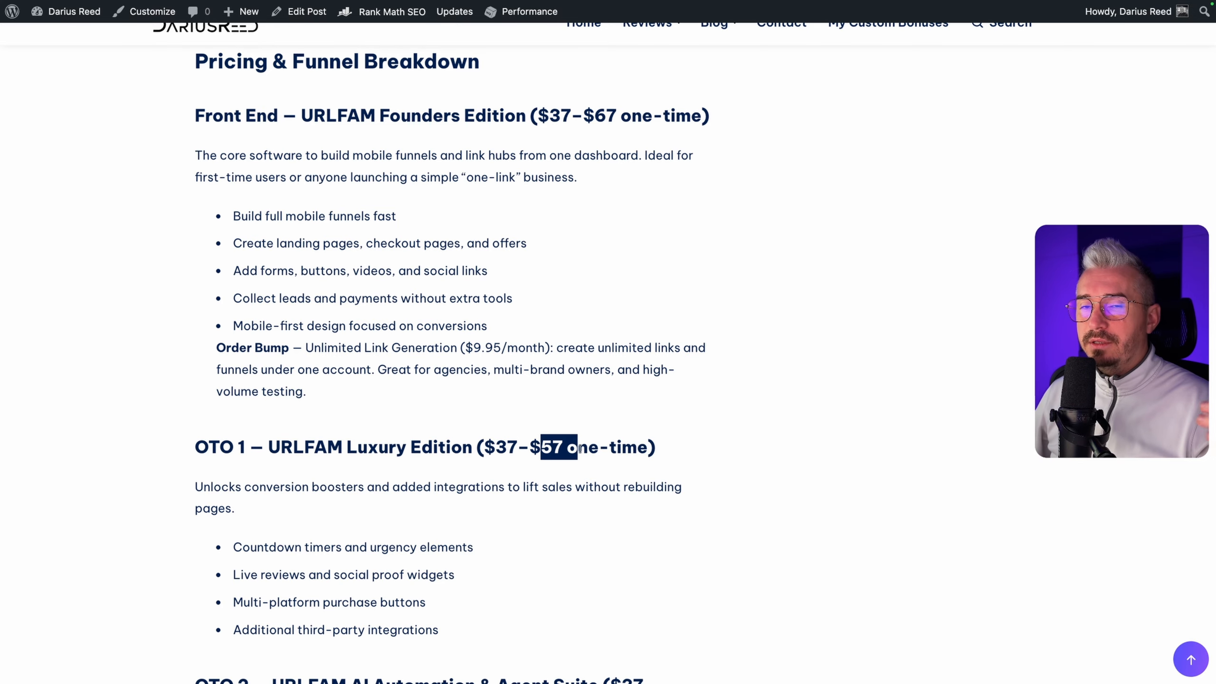
pyautogui.click(580, 447)
pyautogui.scroll(-5, 480, 215)
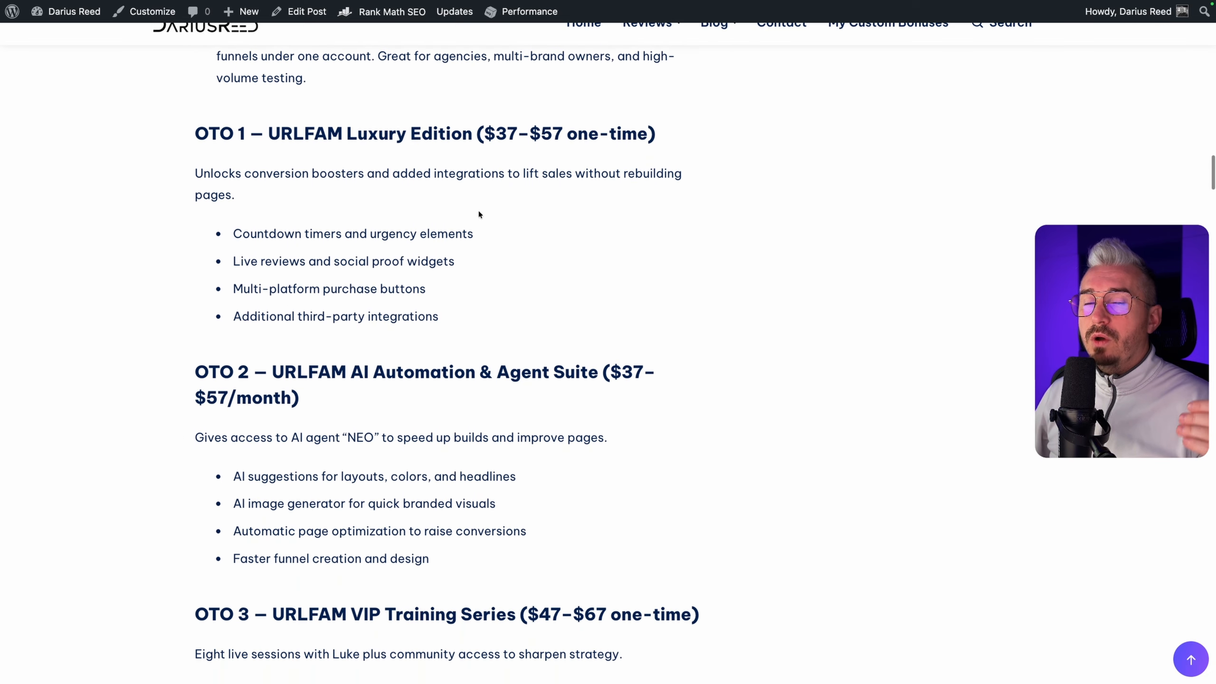
pyautogui.moveTo(342, 134); pyautogui.dragTo(423, 135)
pyautogui.click(437, 135)
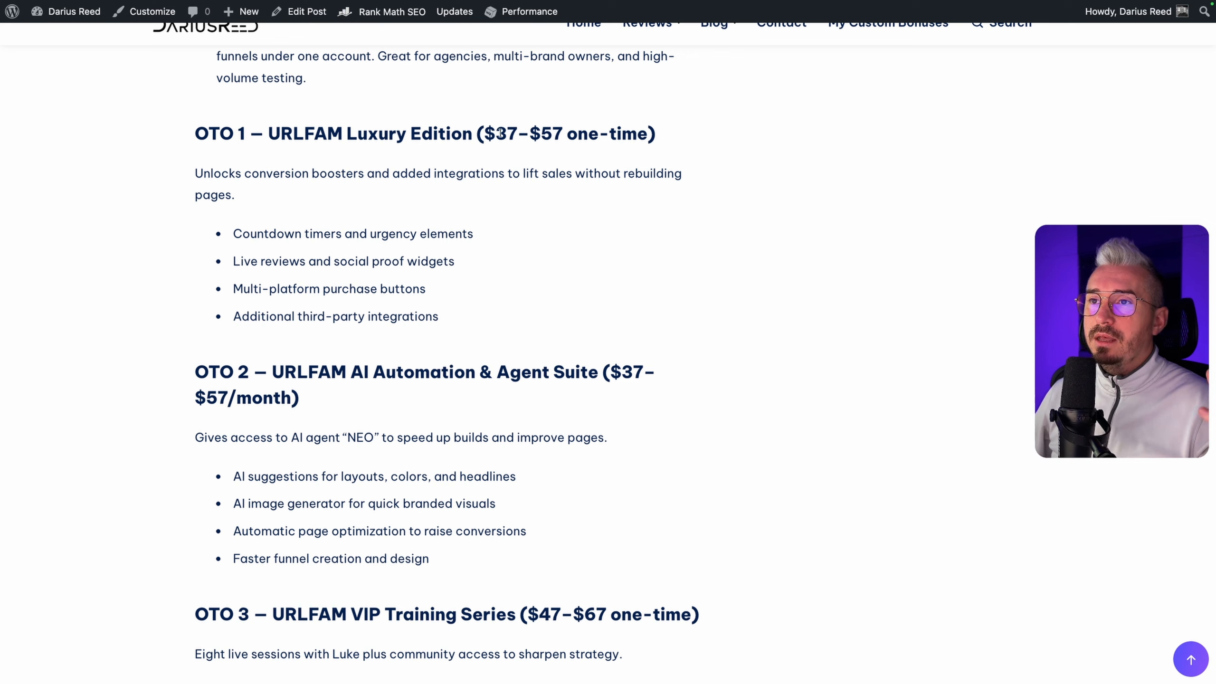
pyautogui.moveTo(276, 234); pyautogui.dragTo(333, 262)
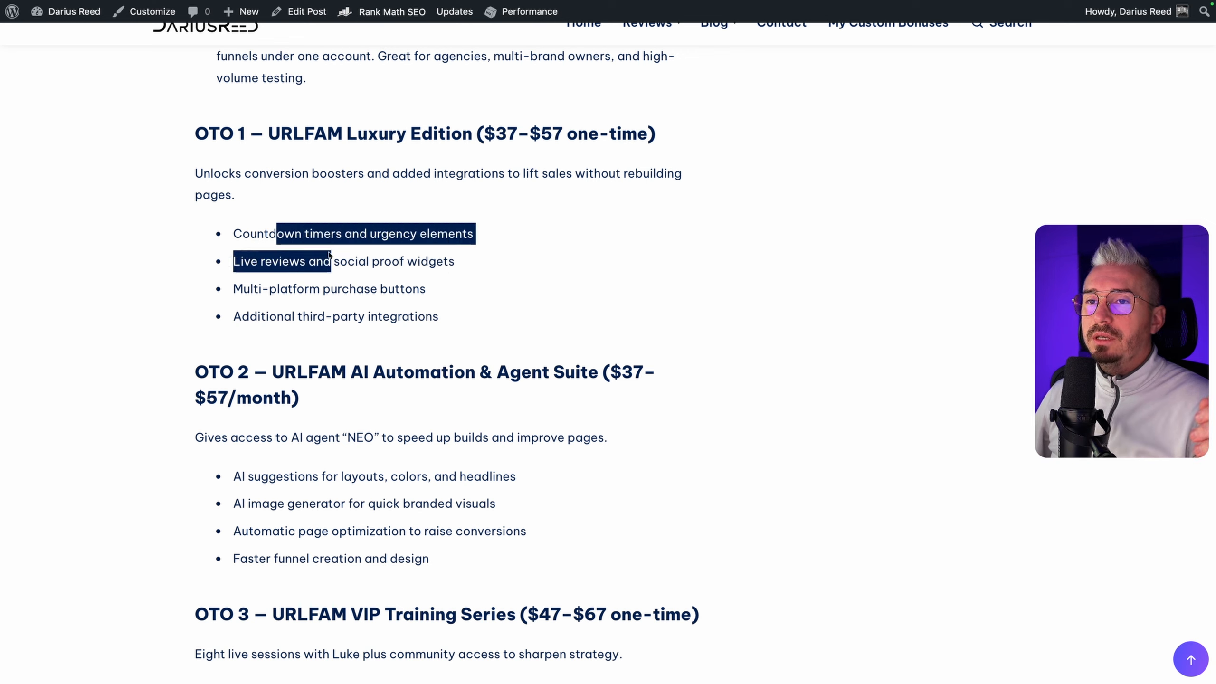
pyautogui.click(294, 244)
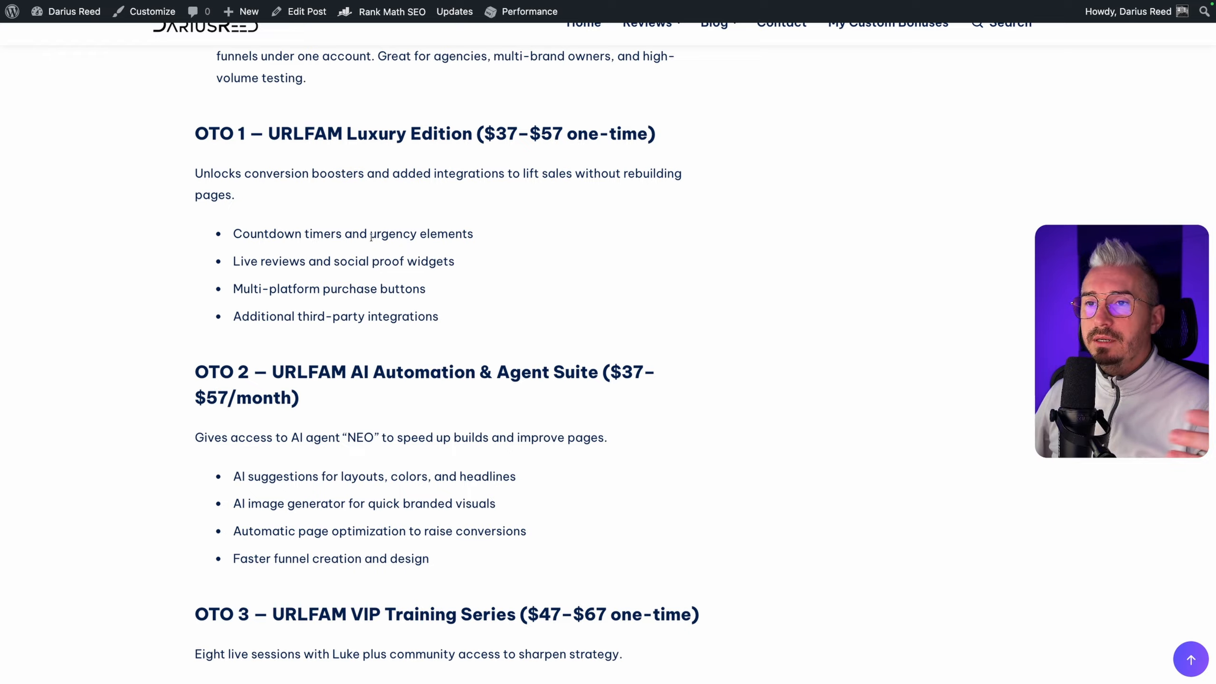
pyautogui.moveTo(262, 263); pyautogui.dragTo(401, 242)
# Examine the OTO 2 AI Automation & Agent Suite heading, its monthly price and the description of the NEO agent
pyautogui.scroll(-1, 366, 263)
pyautogui.scroll(-5, 364, 243)
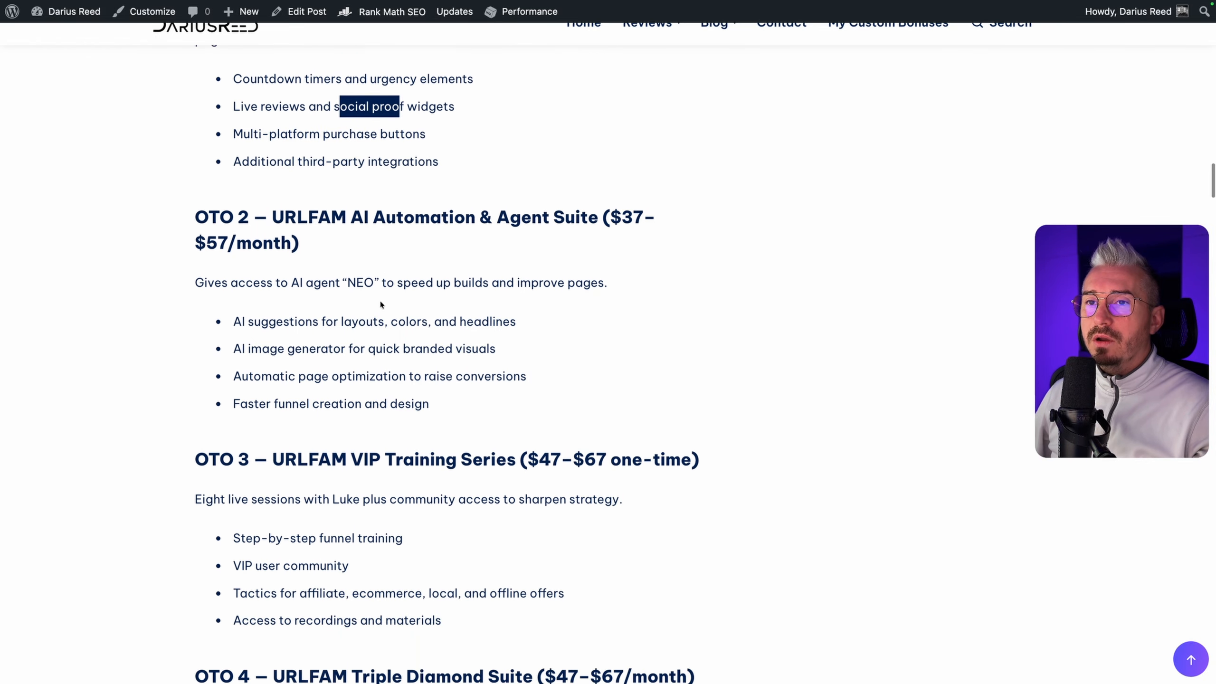
pyautogui.click(315, 242)
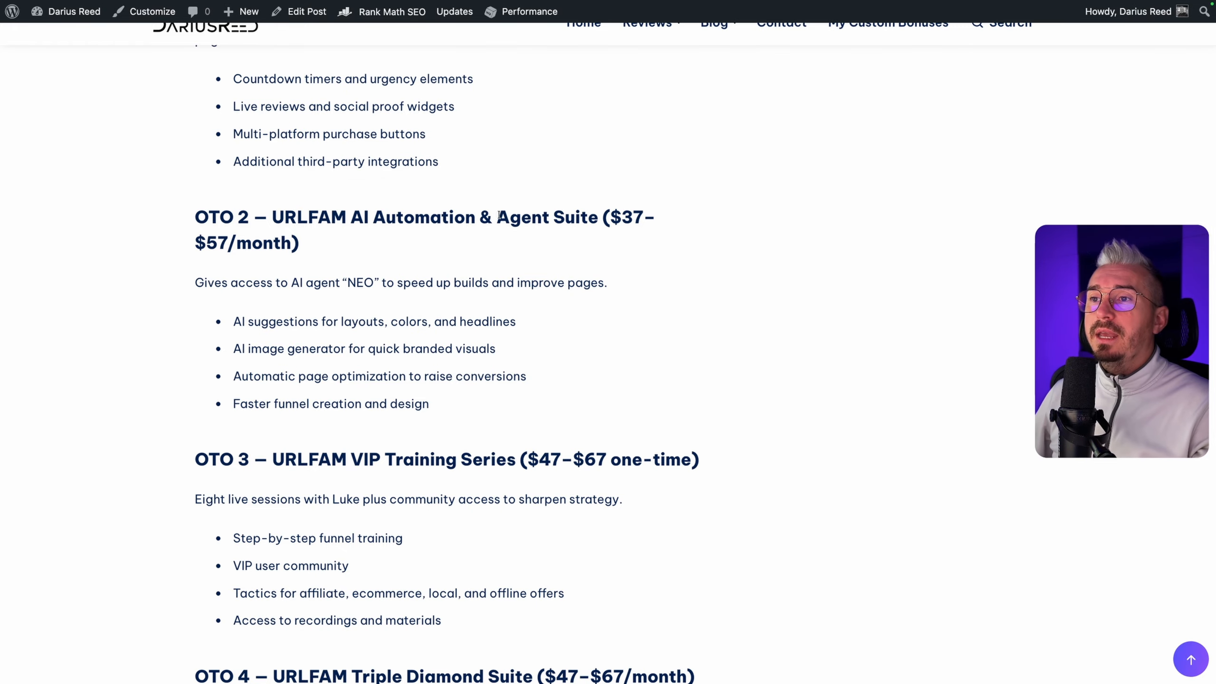
pyautogui.scroll(-1, 330, 245)
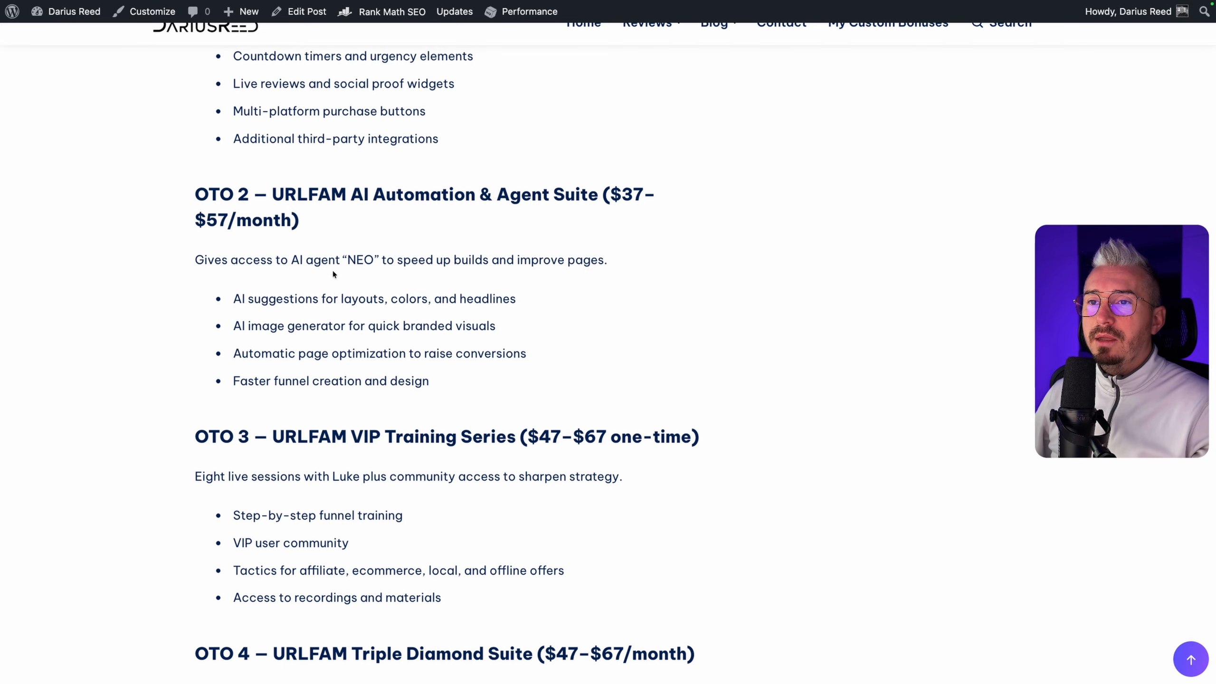
pyautogui.moveTo(327, 259); pyautogui.dragTo(464, 260)
pyautogui.click(459, 261)
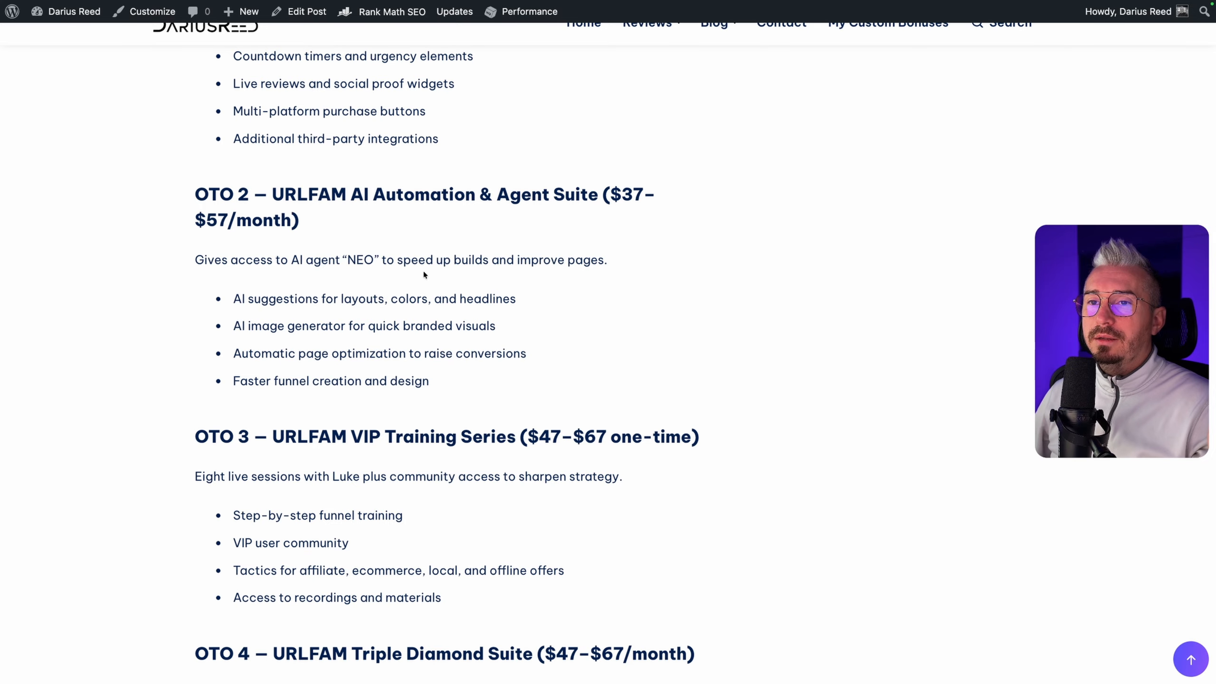
# Go through the OTO 2 feature list covering AI suggestions, image generator, page optimization and faster funnel creation
pyautogui.moveTo(290, 302); pyautogui.dragTo(372, 301)
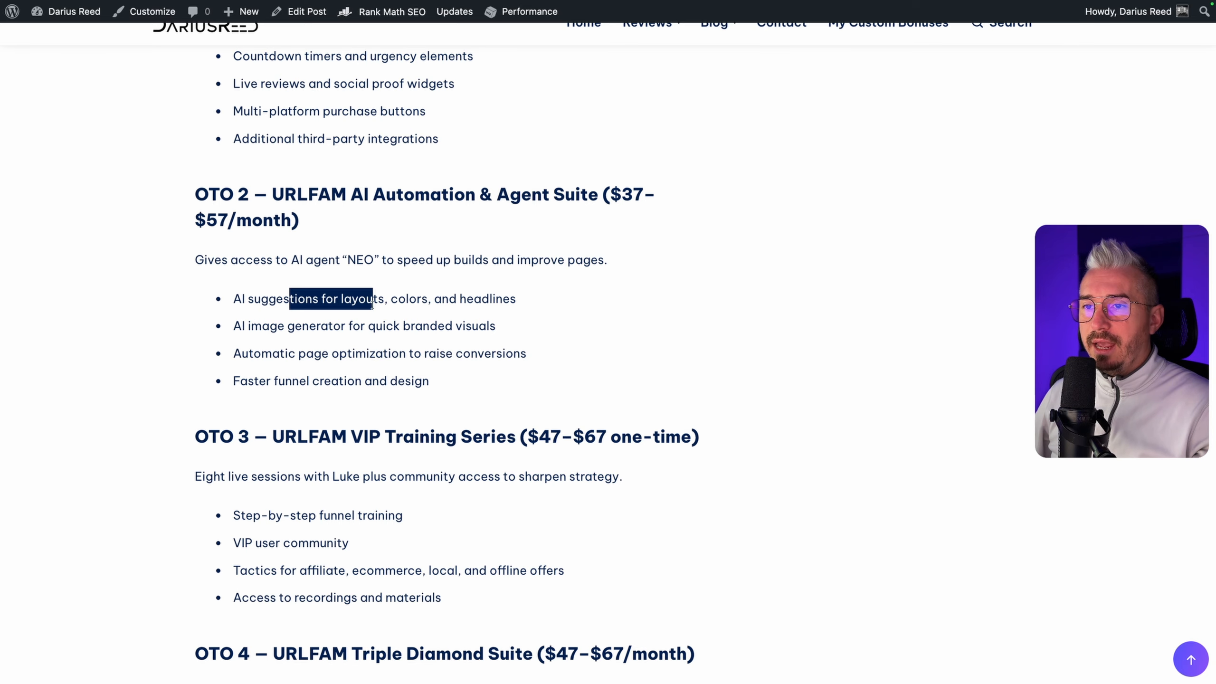
pyautogui.click(295, 342)
pyautogui.moveTo(245, 330); pyautogui.dragTo(334, 330)
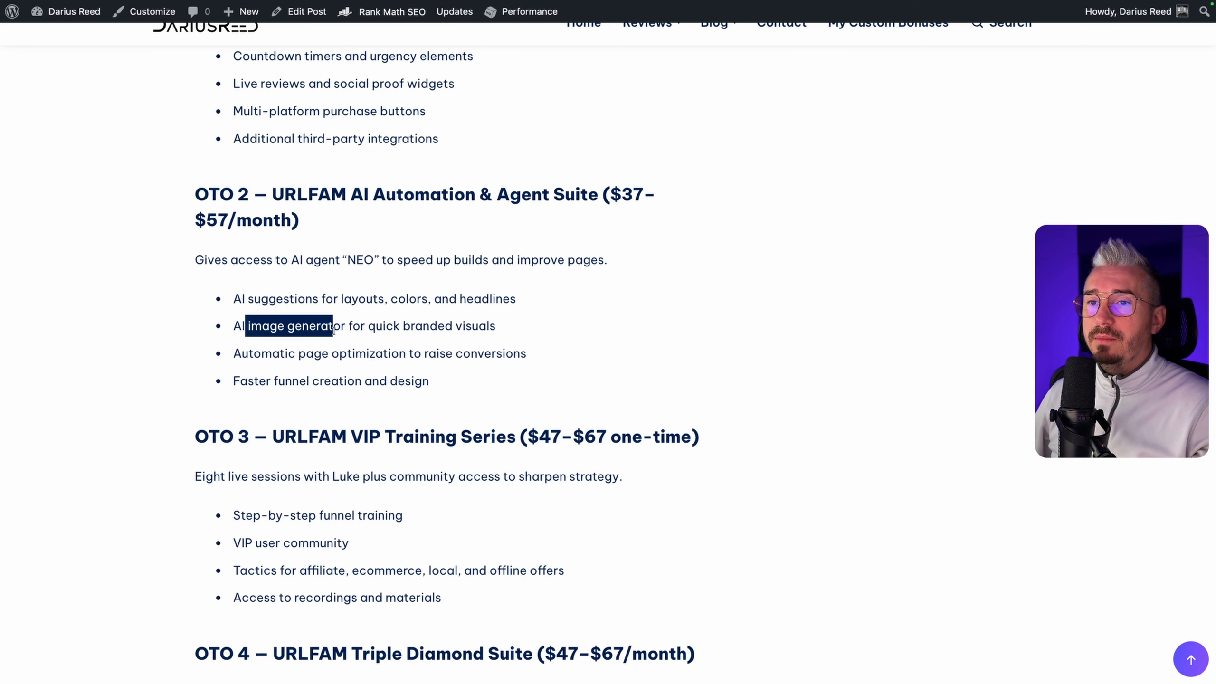
pyautogui.click(389, 331)
pyautogui.moveTo(272, 355); pyautogui.dragTo(374, 355)
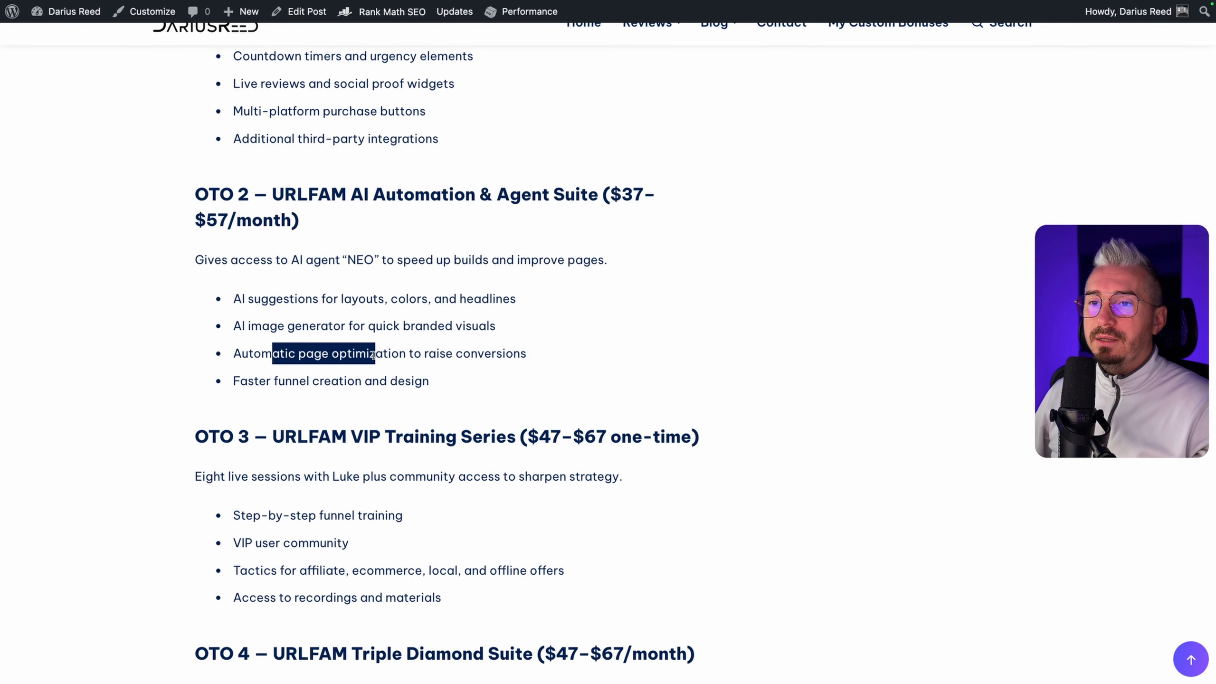
pyautogui.scroll(-1, 472, 352)
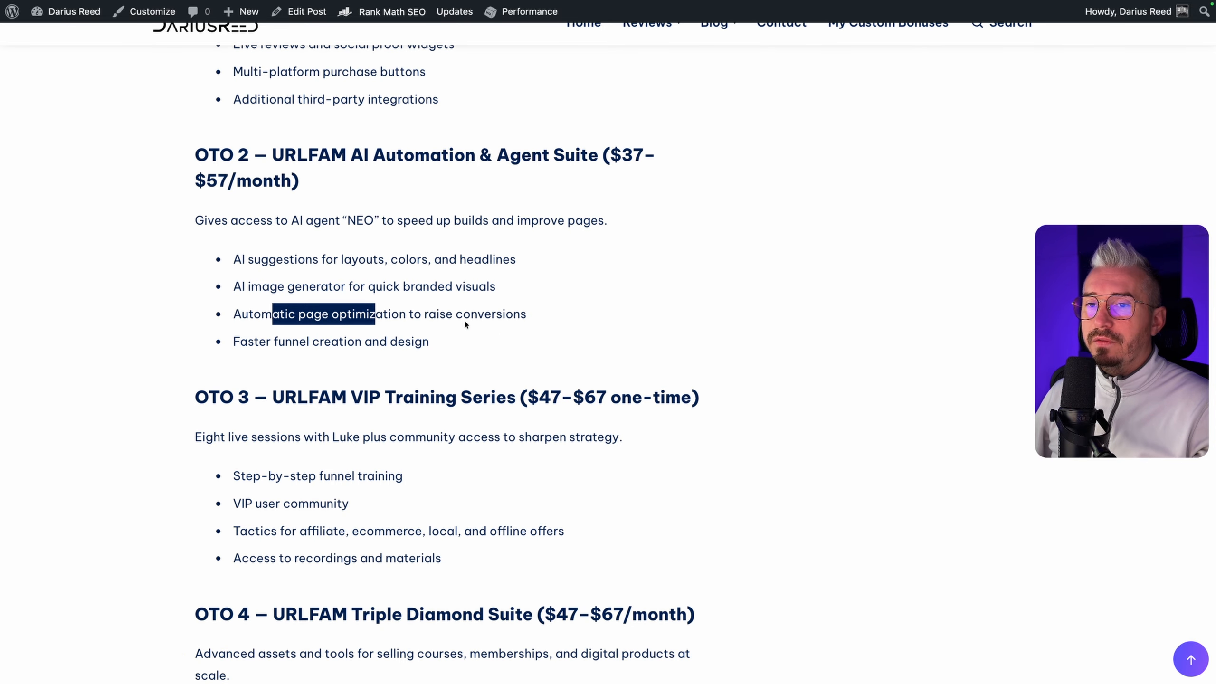
pyautogui.moveTo(233, 346); pyautogui.dragTo(333, 346)
pyautogui.click(378, 346)
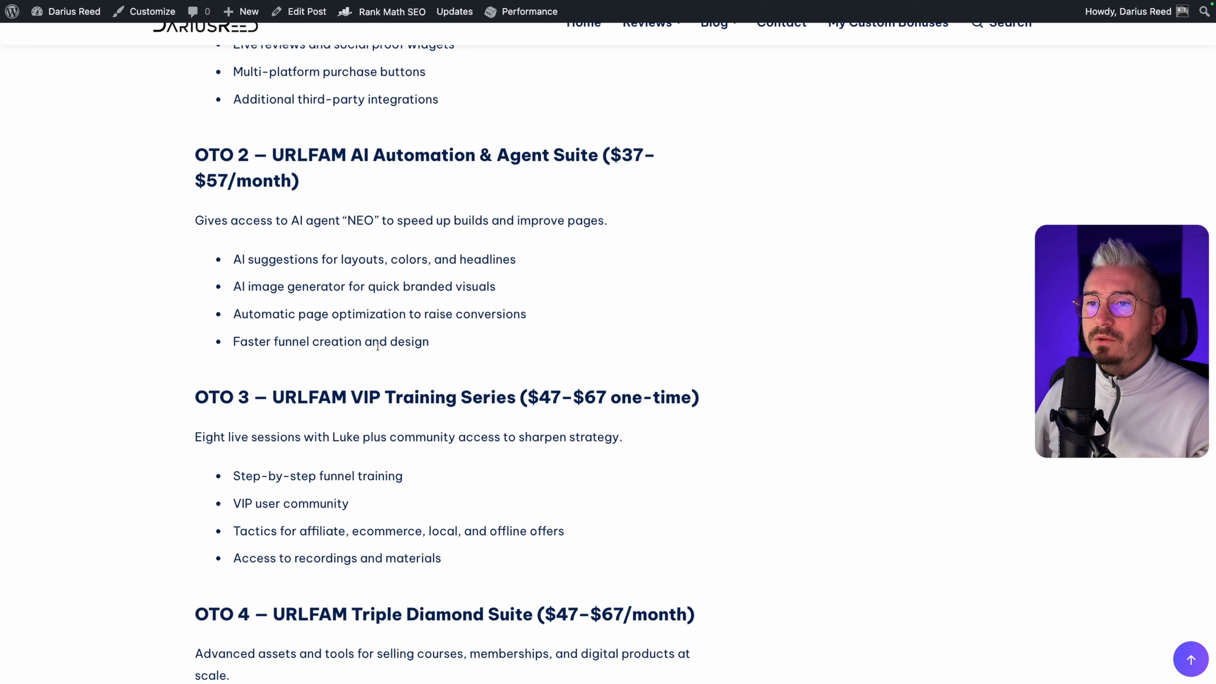
# Read the OTO 3 VIP Training Series section, including its price, live sessions and training features
pyautogui.scroll(-2, 378, 346)
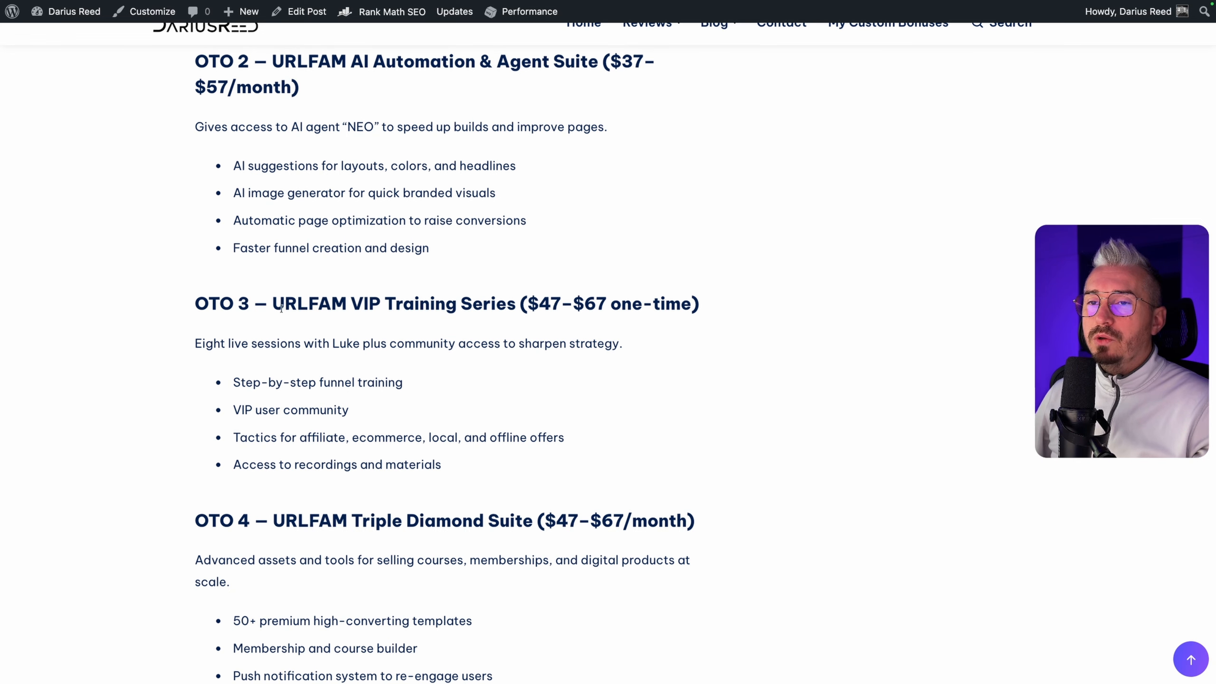
pyautogui.moveTo(281, 307); pyautogui.dragTo(450, 309)
pyautogui.click(450, 309)
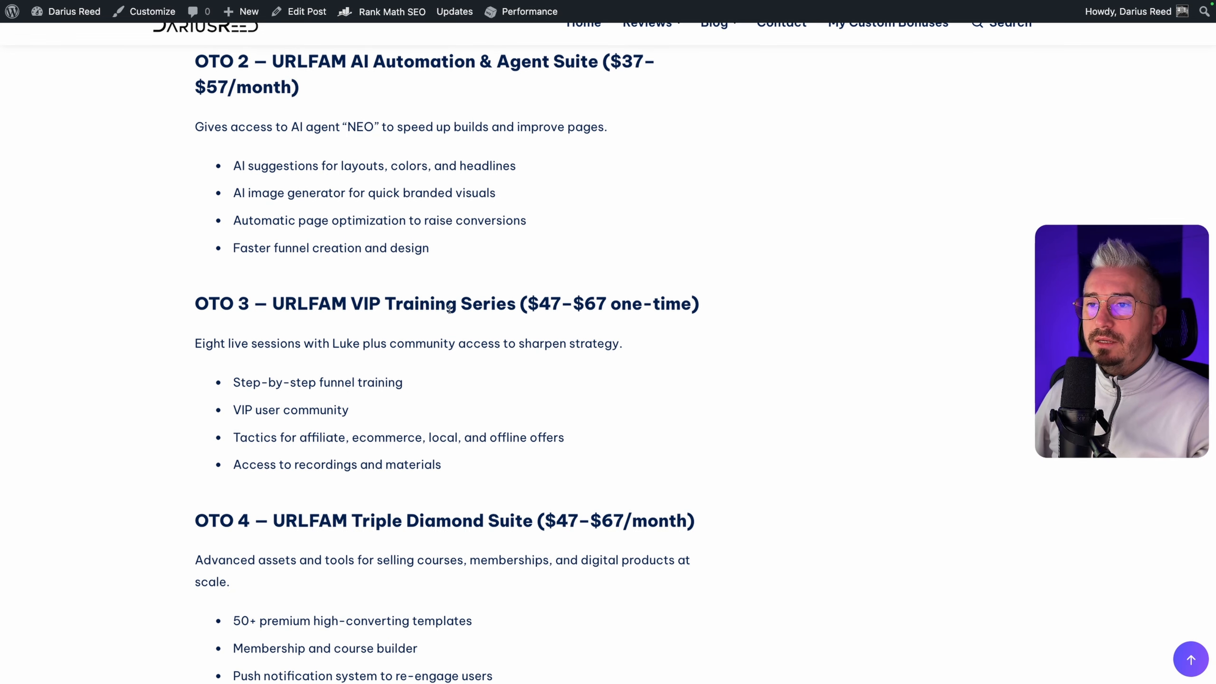
pyautogui.scroll(-1, 579, 304)
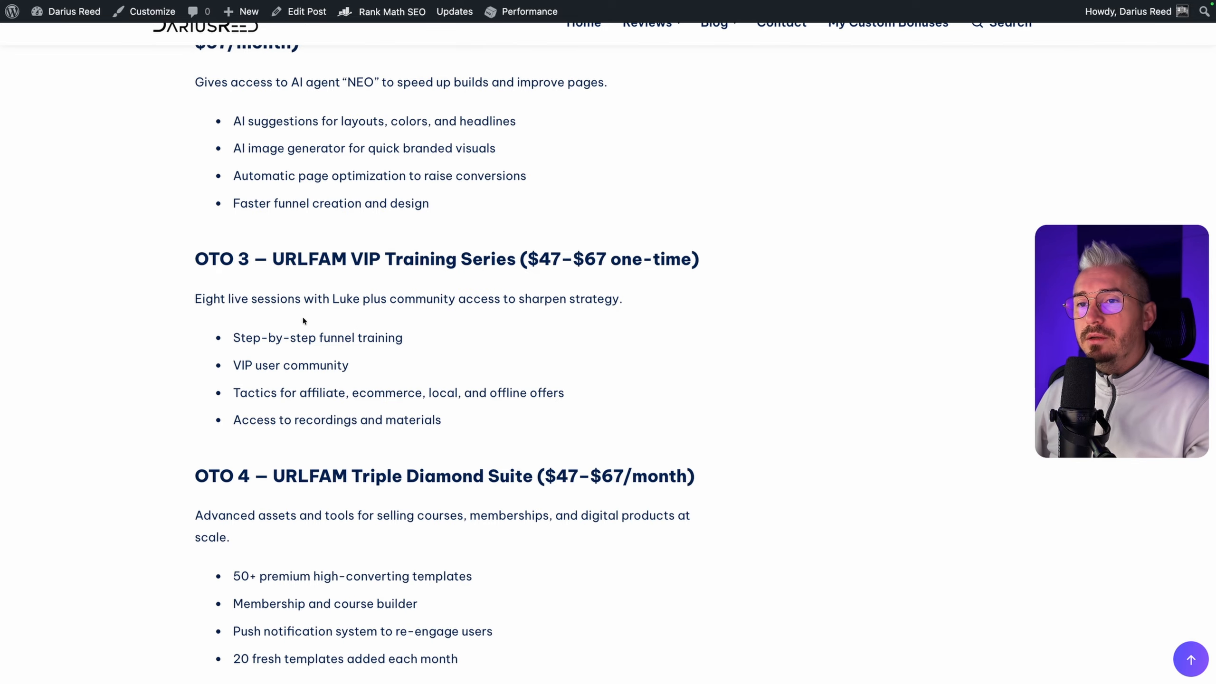
pyautogui.scroll(-1, 297, 383)
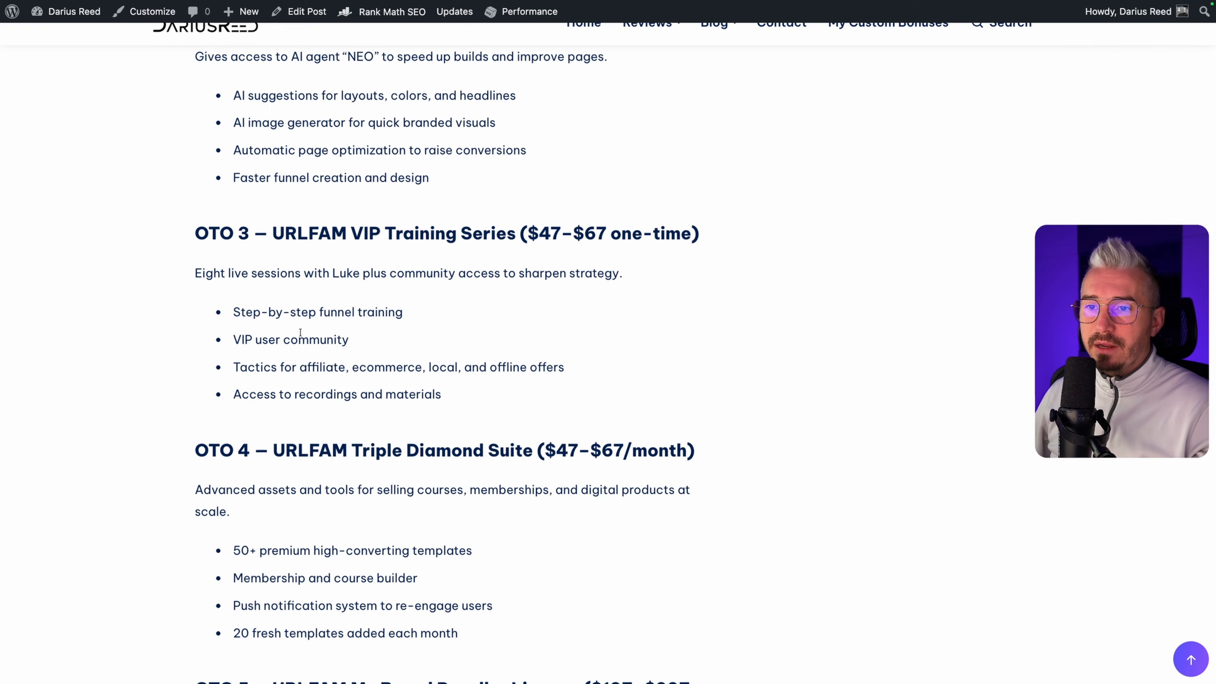
# Examine the OTO 4 Triple Diamond Suite section, covering its premium templates, course builder, push notifications and monthly template additions
pyautogui.scroll(-5, 300, 332)
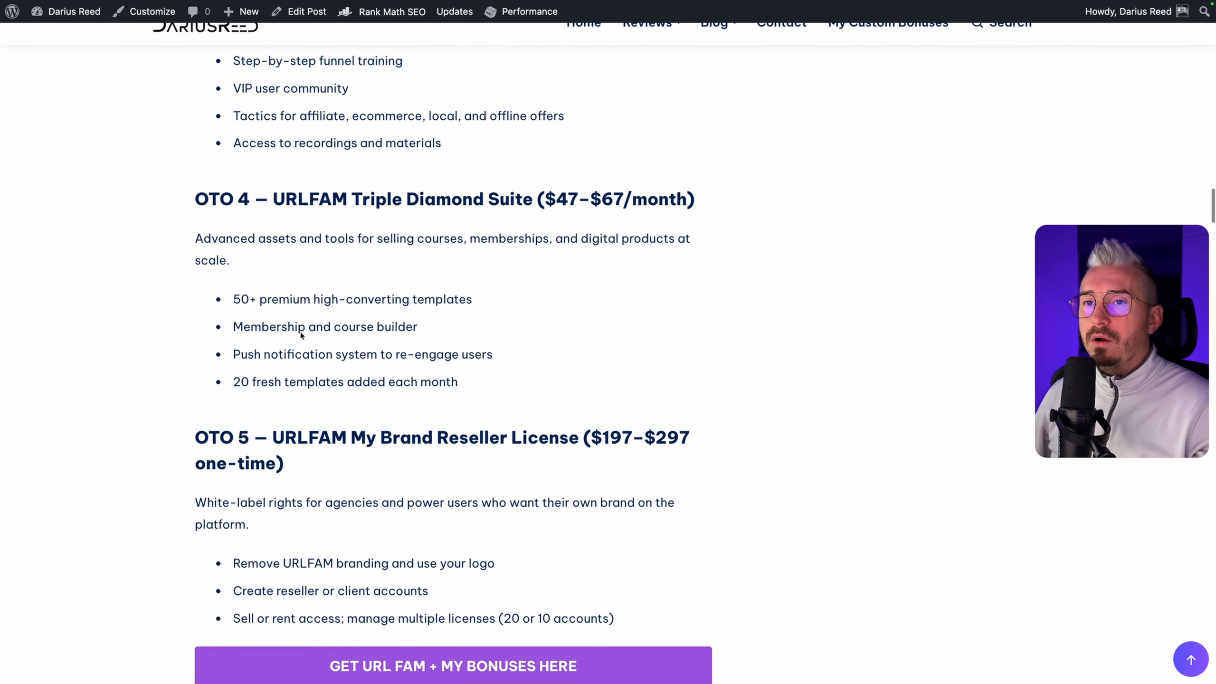
pyautogui.scroll(-1, 301, 334)
pyautogui.moveTo(214, 163); pyautogui.dragTo(391, 161)
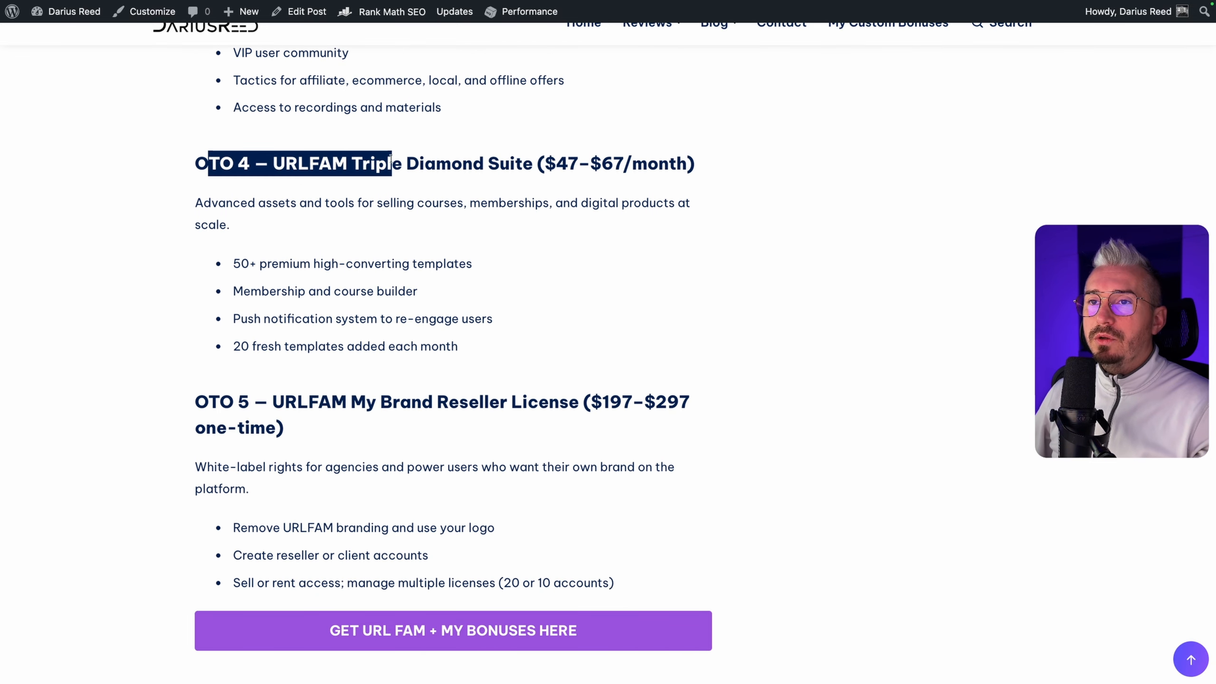
pyautogui.click(408, 160)
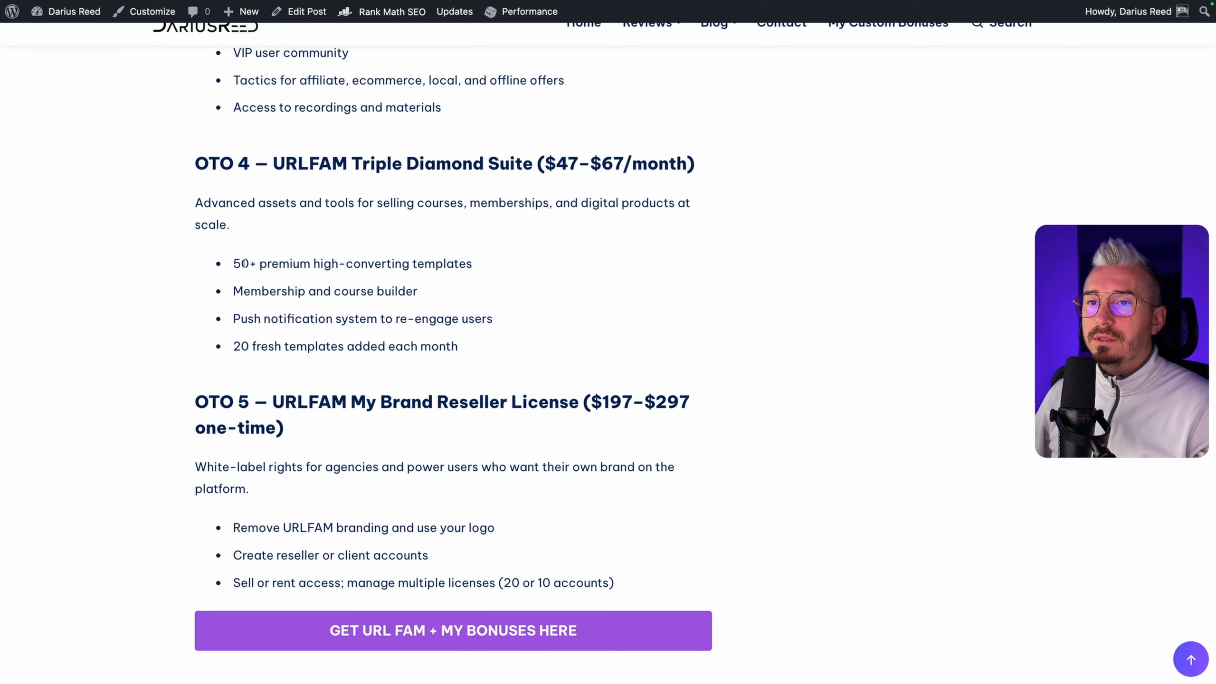
pyautogui.moveTo(241, 264); pyautogui.dragTo(322, 264)
pyautogui.click(378, 264)
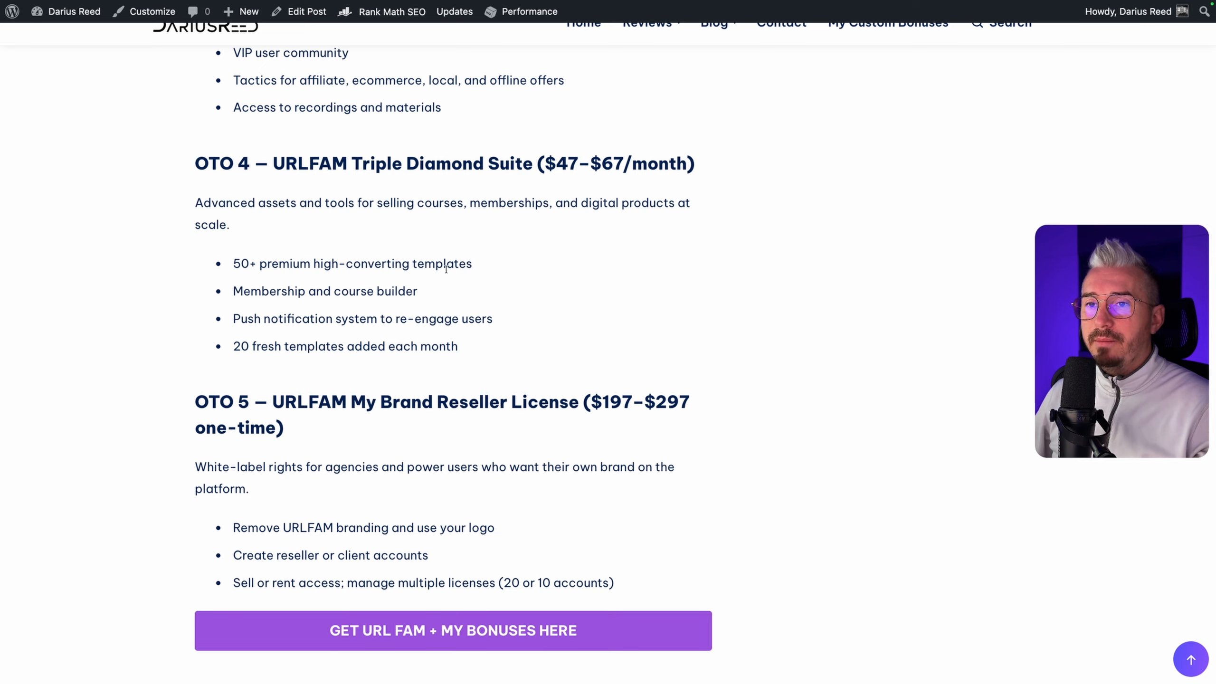
pyautogui.moveTo(260, 296); pyautogui.dragTo(413, 291)
pyautogui.click(405, 307)
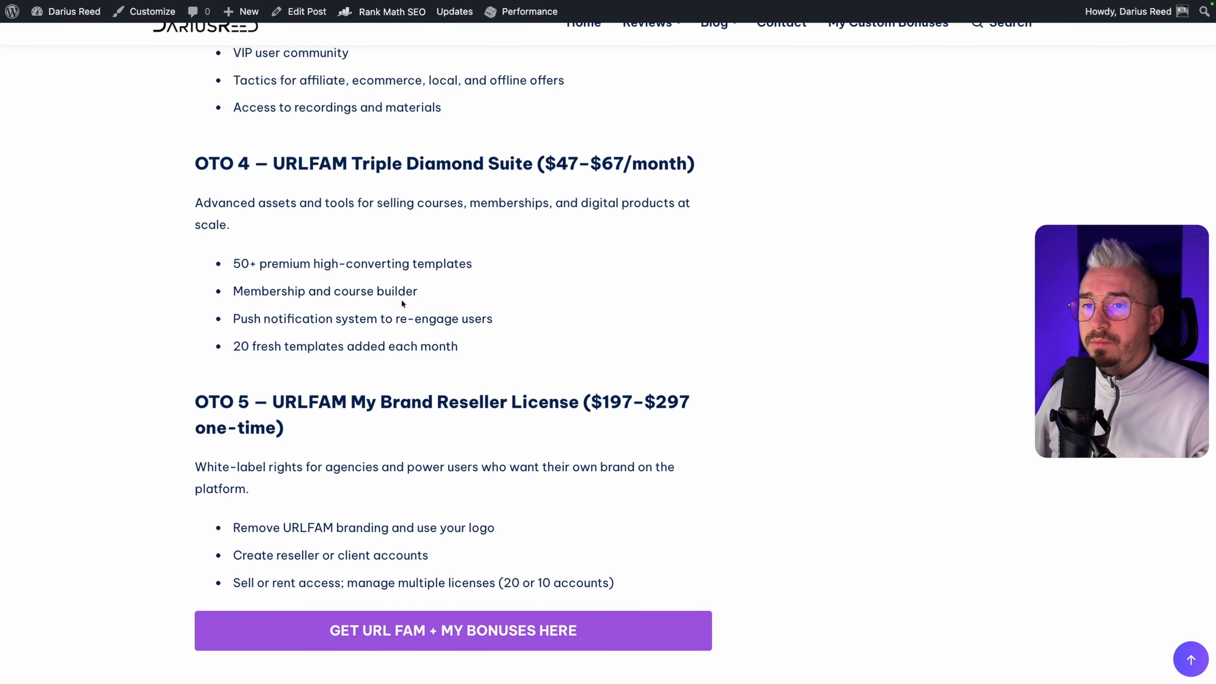
pyautogui.moveTo(269, 321); pyautogui.dragTo(417, 321)
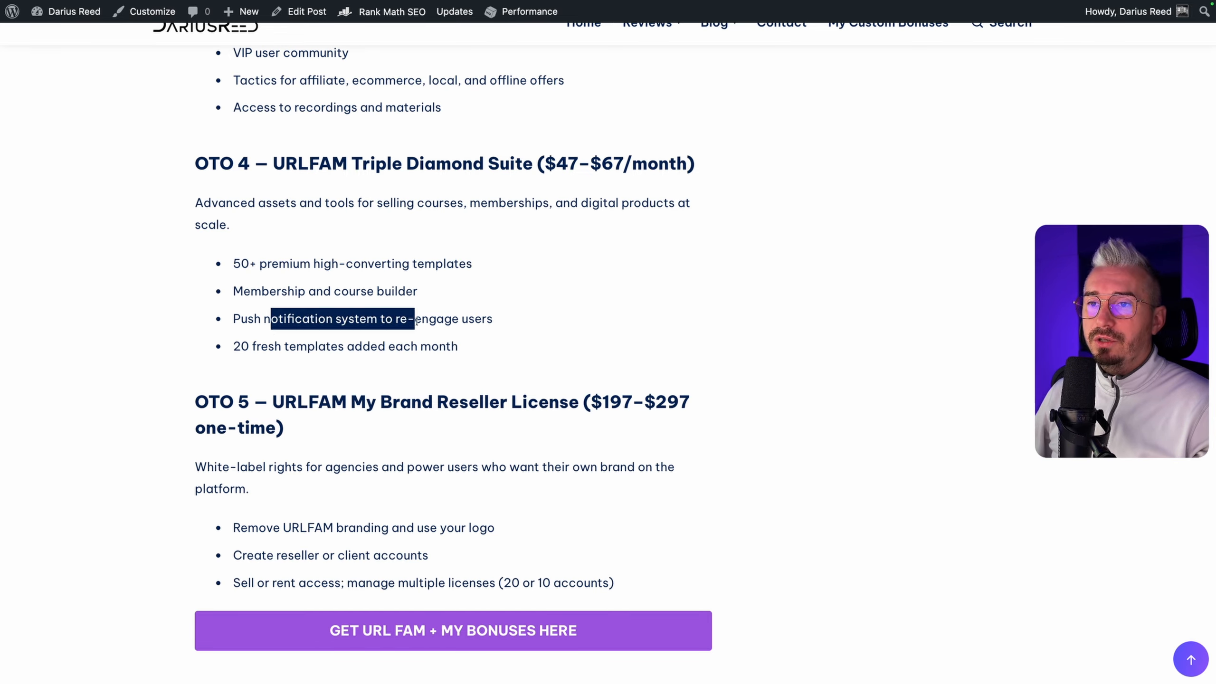
pyautogui.click(417, 321)
pyautogui.moveTo(234, 346); pyautogui.dragTo(385, 356)
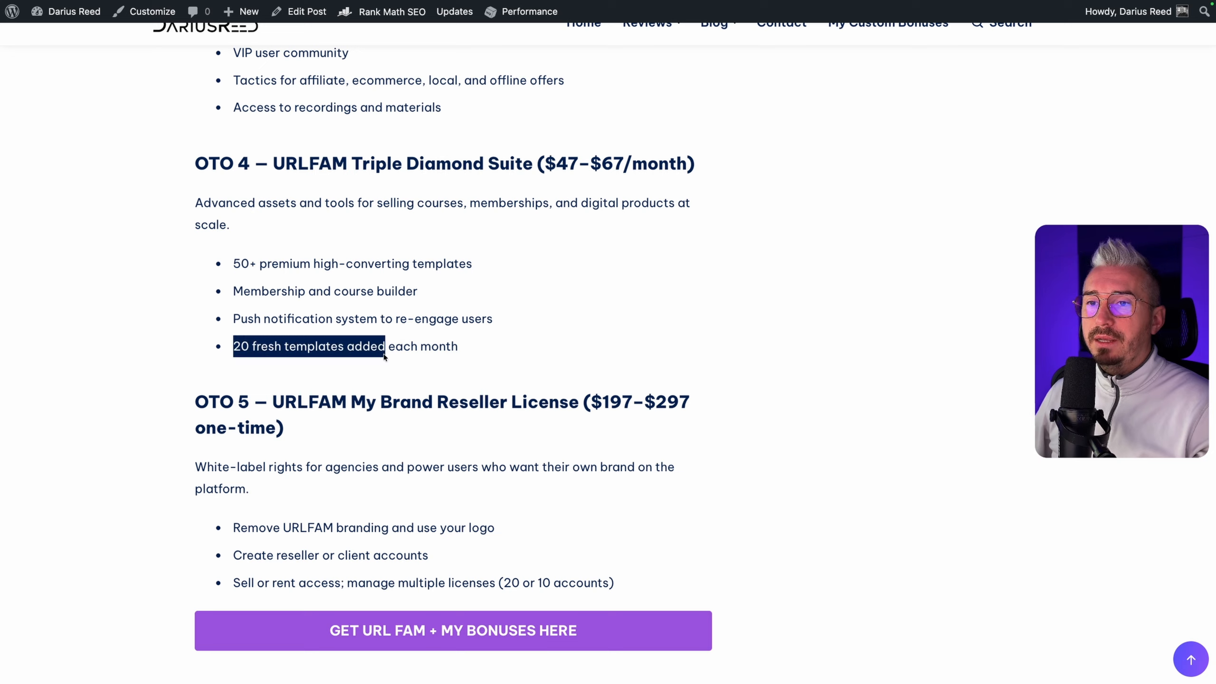
pyautogui.click(384, 356)
# Examine the OTO 5 My Brand Reseller License section, including its price range, white-label rights and reseller accounts
pyautogui.scroll(-2, 433, 342)
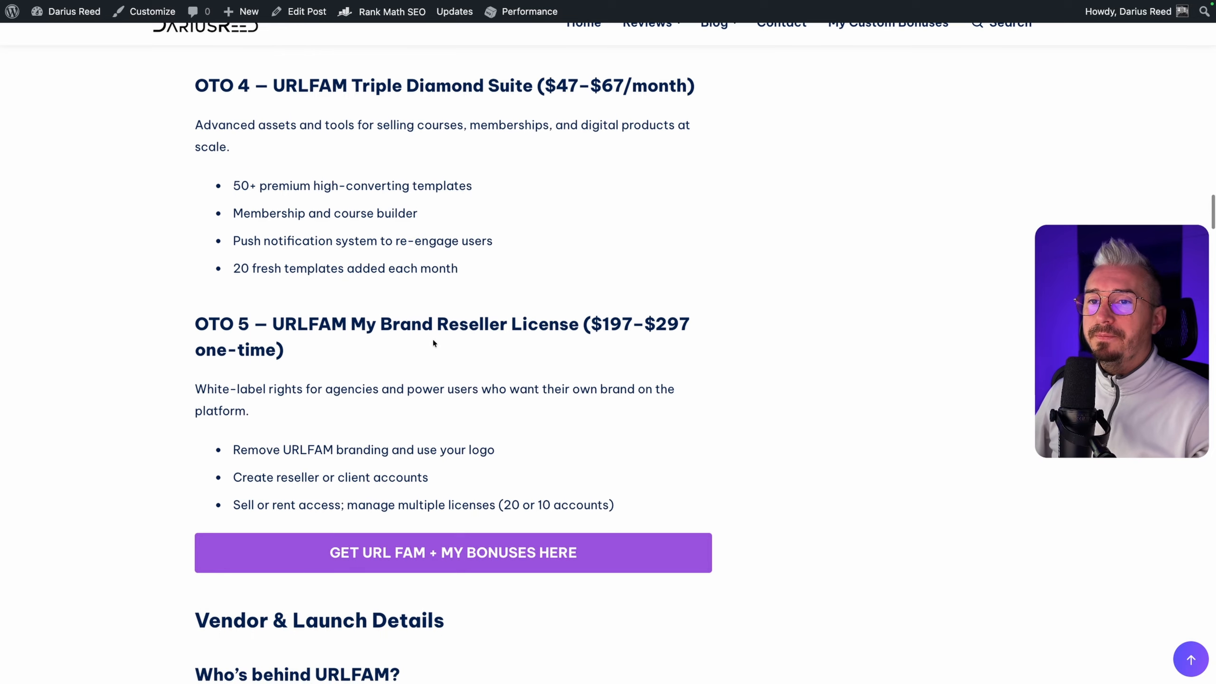
pyautogui.moveTo(319, 324); pyautogui.dragTo(433, 323)
pyautogui.click(478, 322)
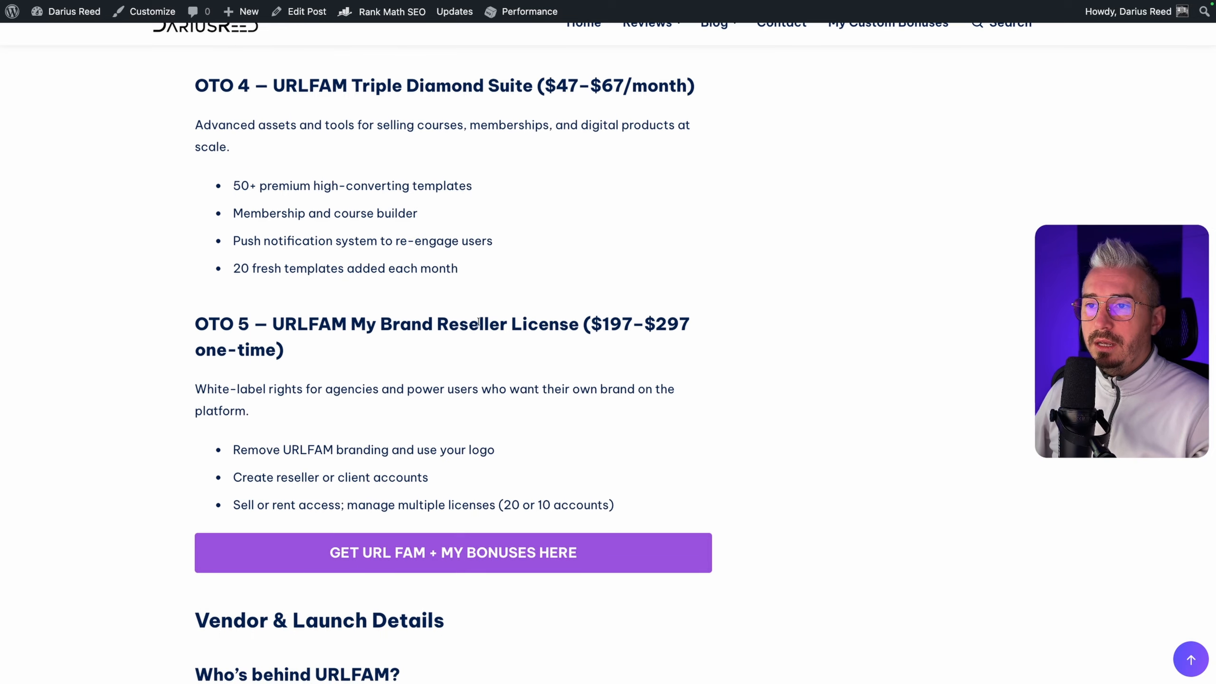
pyautogui.scroll(-1, 479, 321)
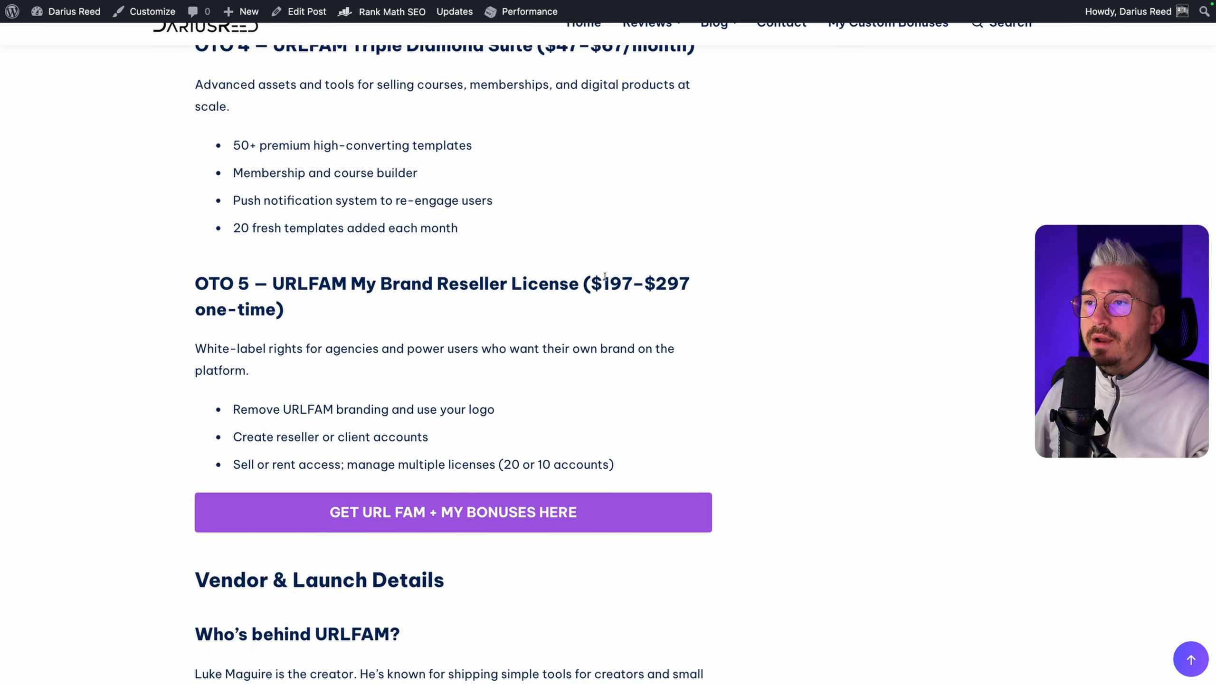
pyautogui.moveTo(605, 277); pyautogui.dragTo(626, 277)
pyautogui.scroll(-1, 283, 309)
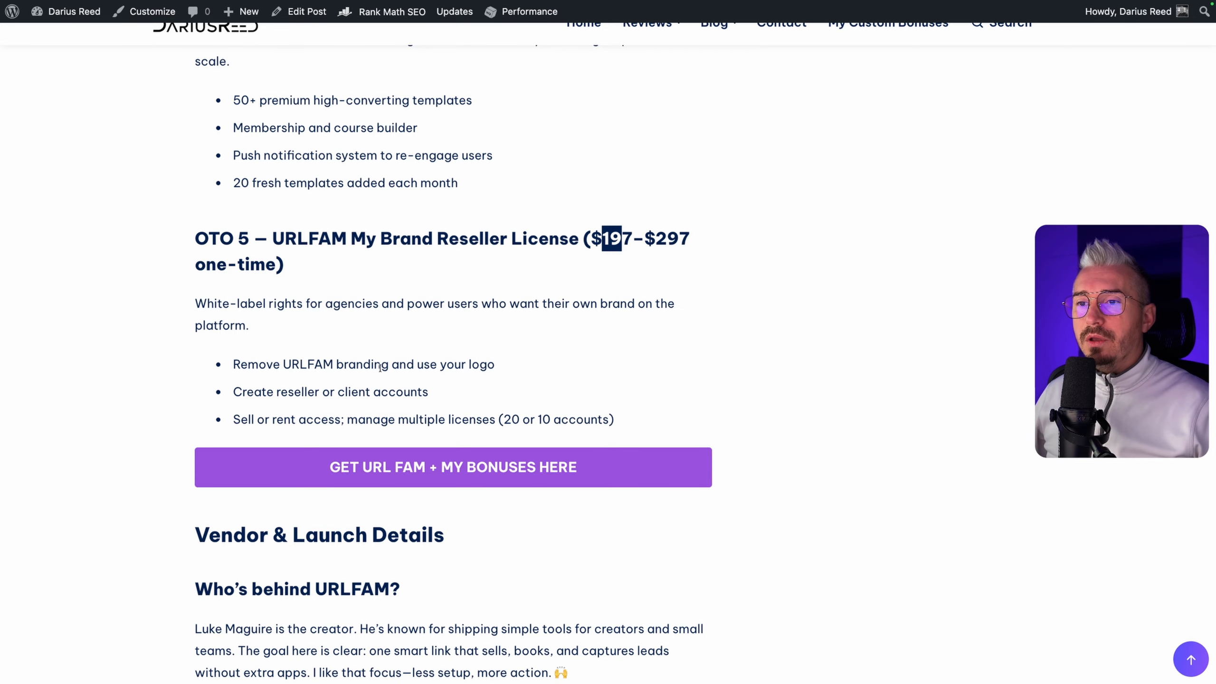
pyautogui.scroll(-1, 464, 367)
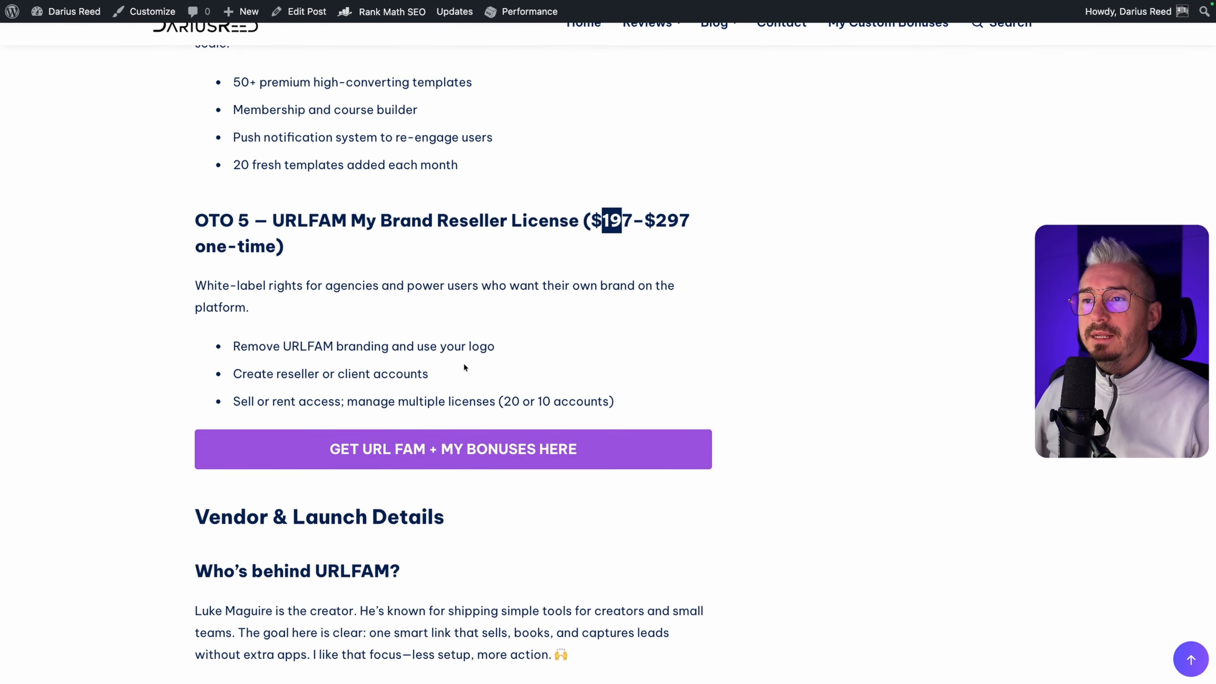
pyautogui.scroll(-4, 464, 367)
pyautogui.scroll(5, 543, 304)
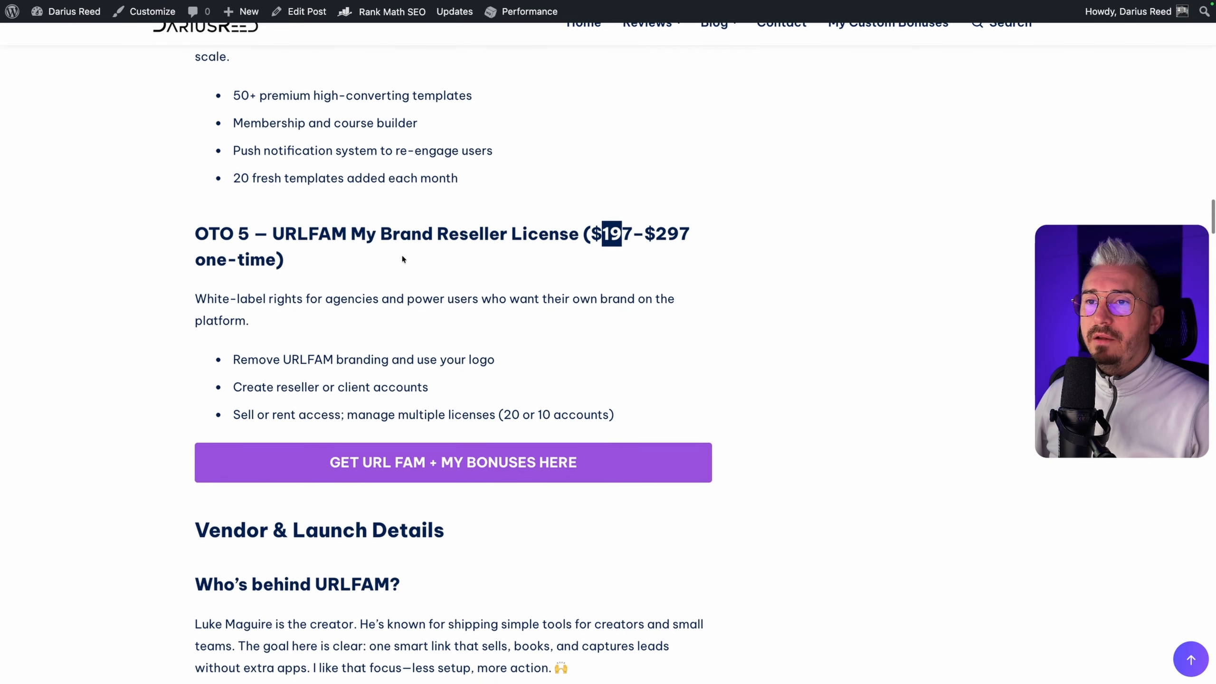
pyautogui.scroll(-3, 479, 288)
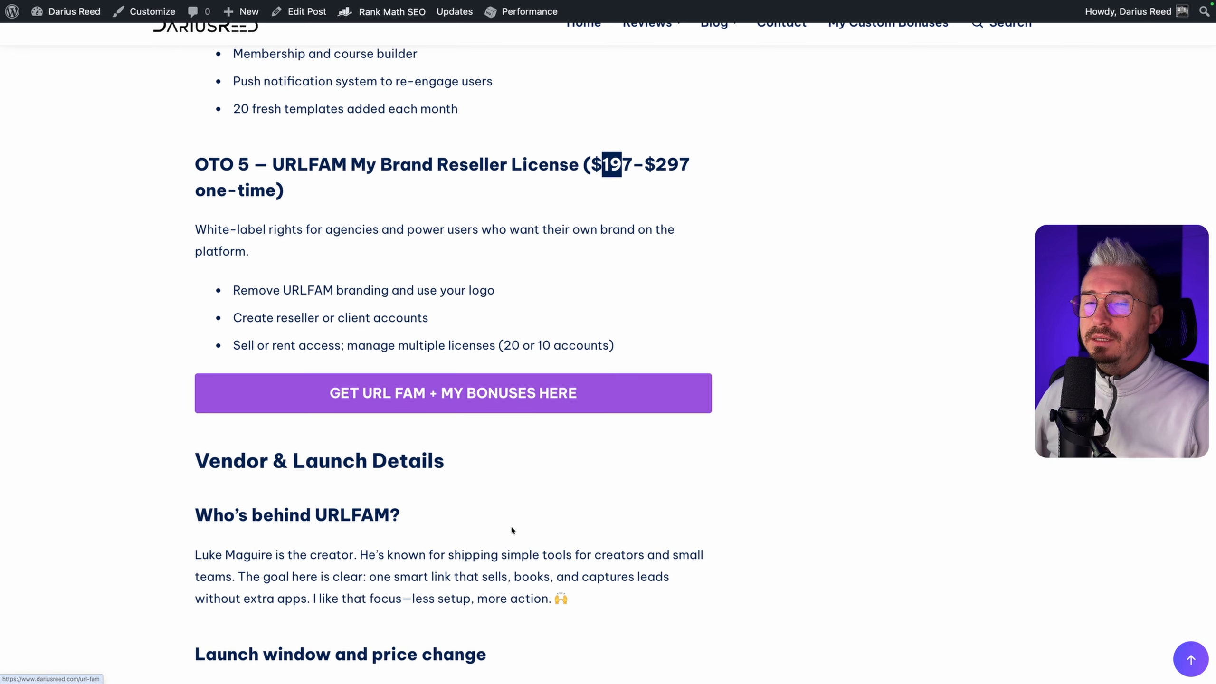
# Leave the review article and switch back to the URLFAM dashboard
pyautogui.scroll(-1, 512, 531)
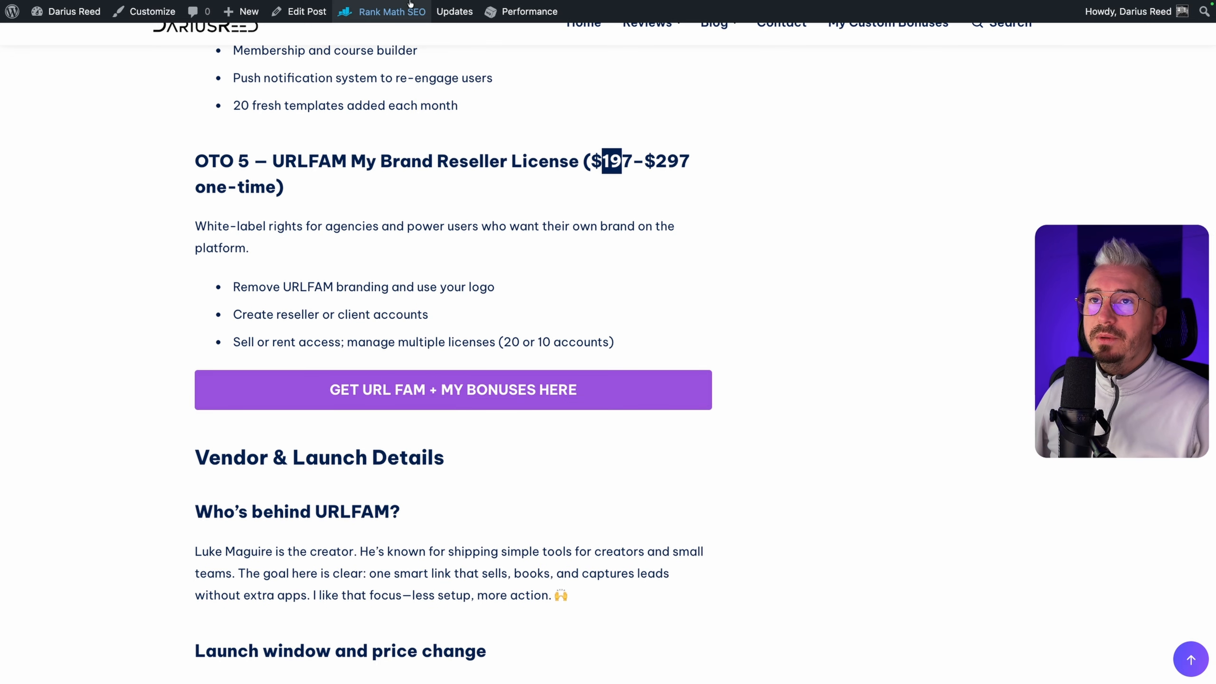
pyautogui.click(305, 23)
pyautogui.click(201, 23)
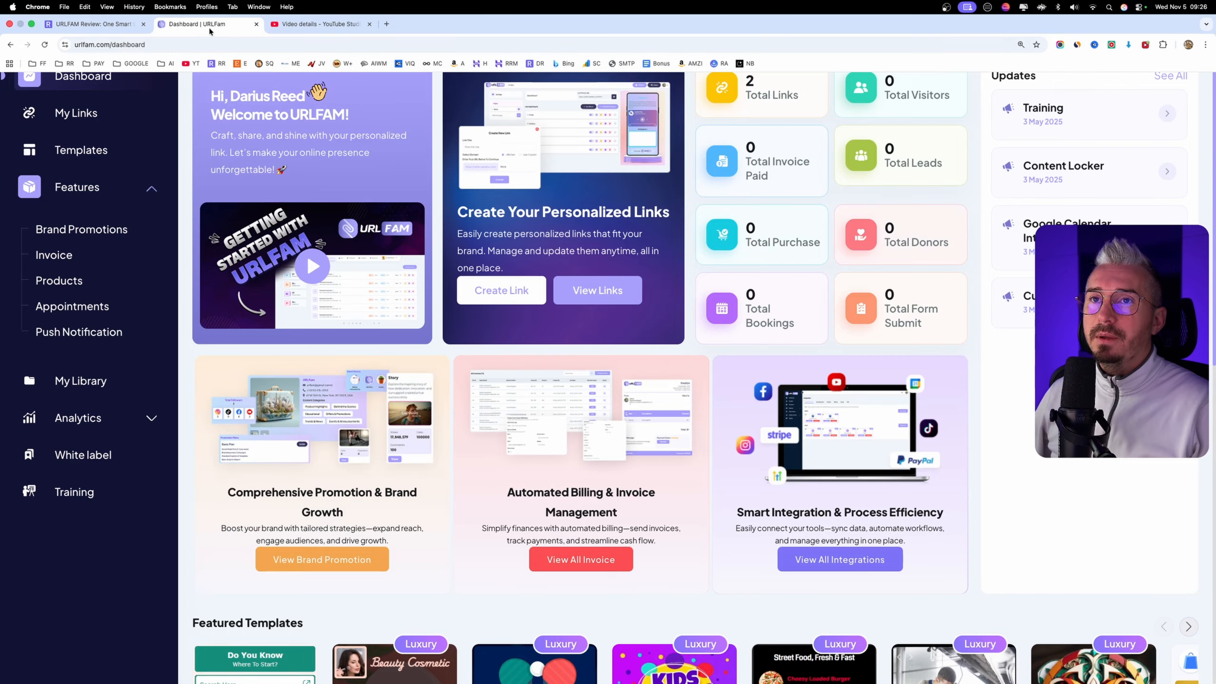